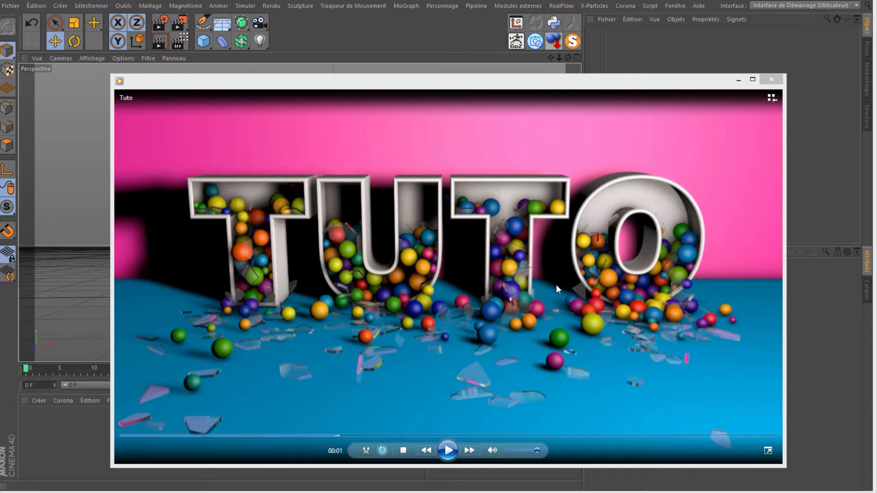
Close the preview video, add a MoText object to the scene and change its text to TUTO.
click(768, 82)
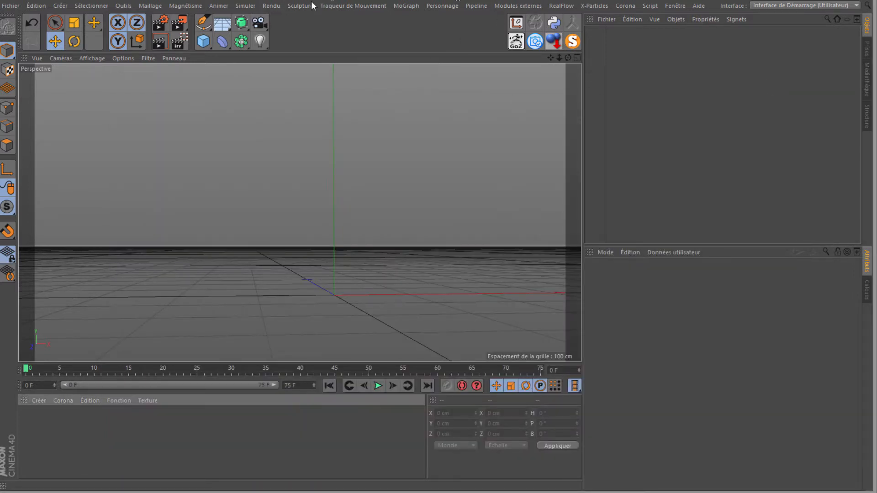
click(405, 5)
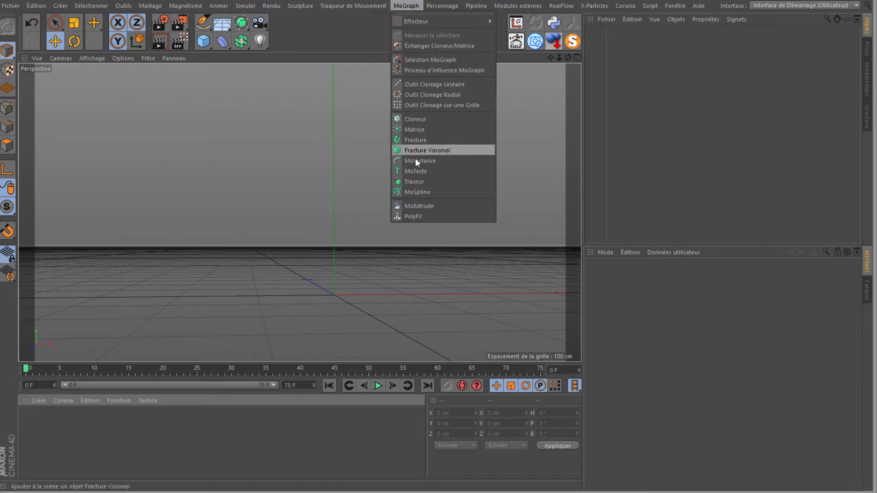
click(416, 171)
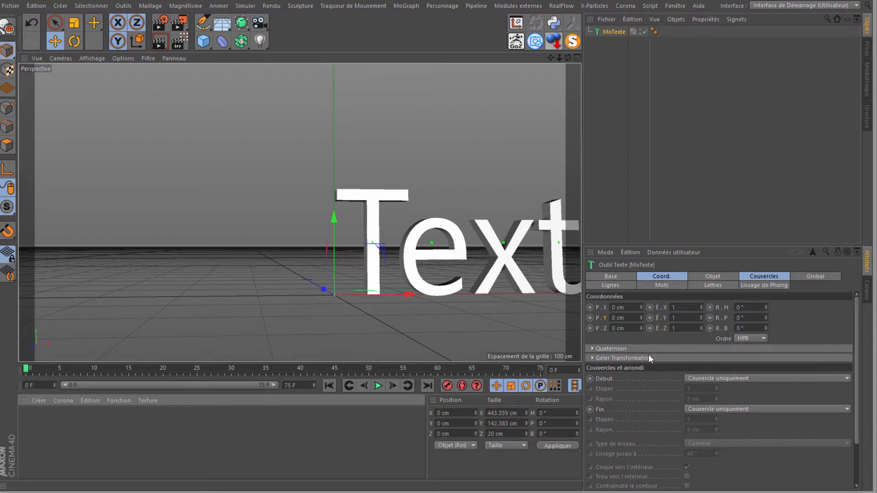
click(705, 277)
double_click(619, 332)
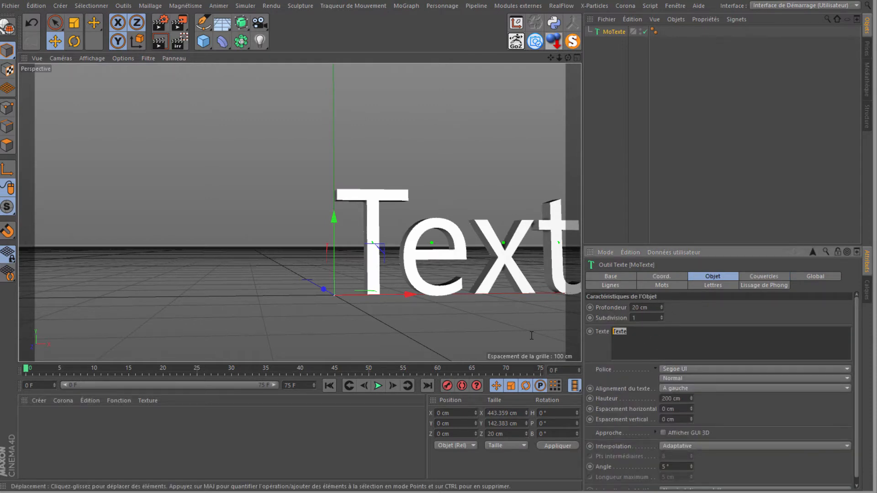
text(TUTO)
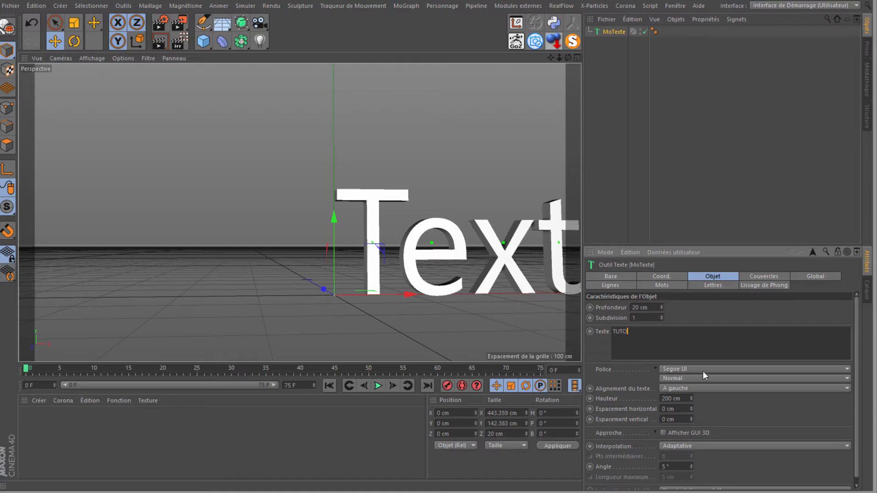
Change the text's font to Helvetica Black.
click(848, 369)
click(838, 369)
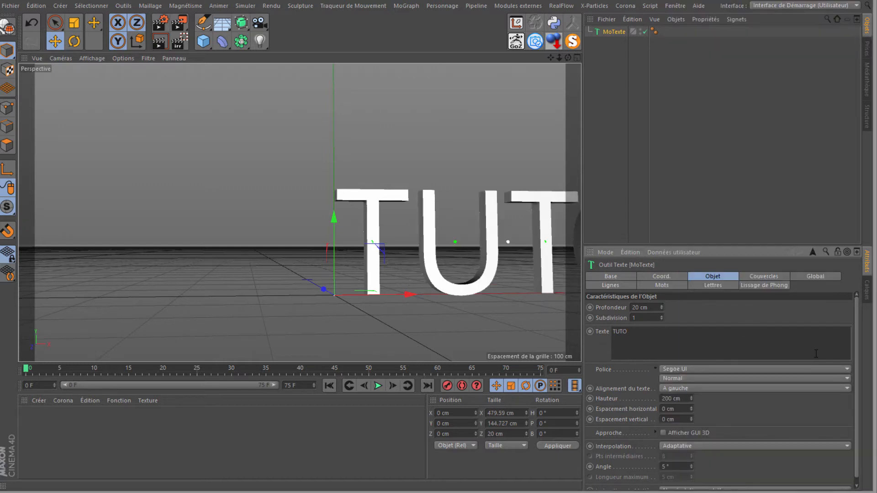
click(850, 371)
scroll(751, 333, up, 20)
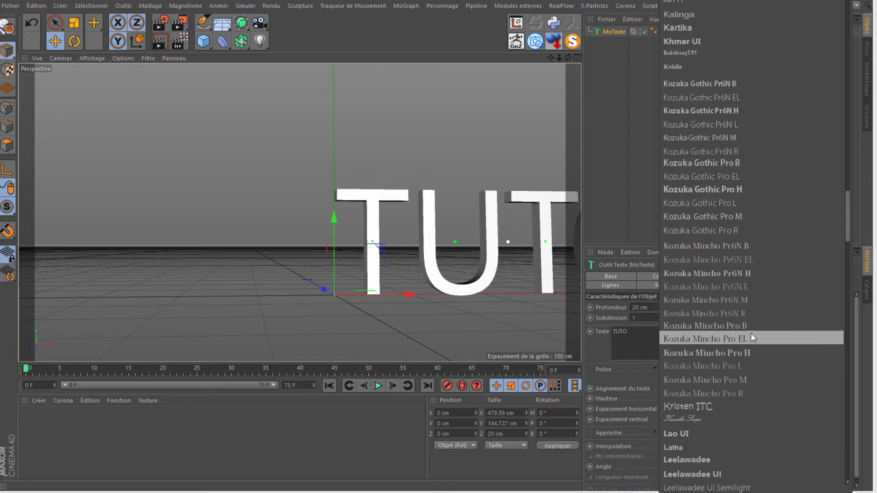
scroll(752, 335, up, 2)
click(706, 60)
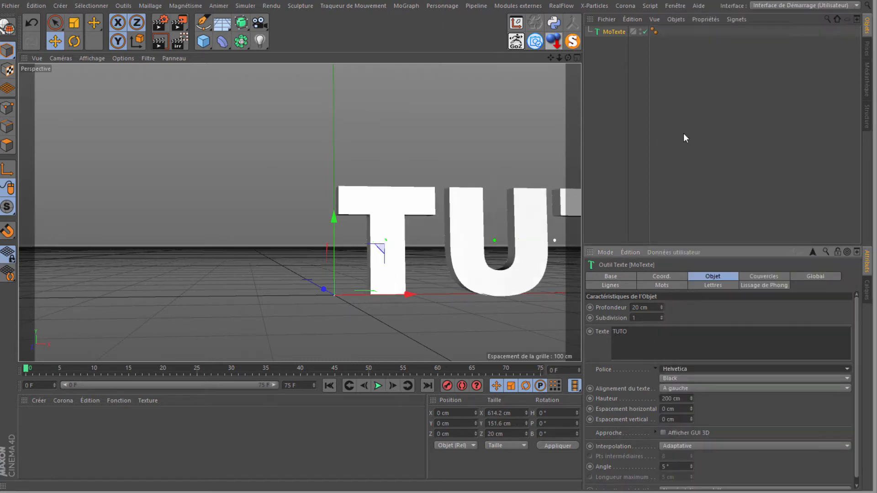
Centre the text alignment and set the extrusion depth to 60 cm.
click(684, 389)
click(681, 401)
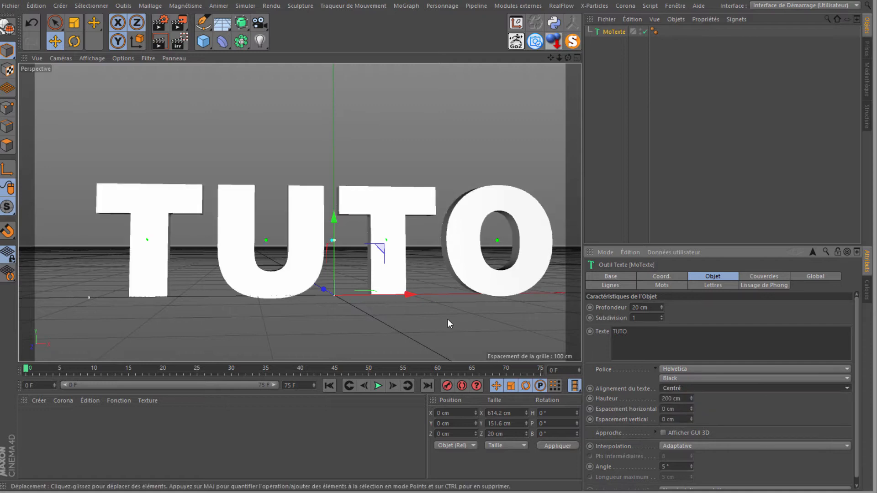
double_click(655, 307)
text(60)
key(Return)
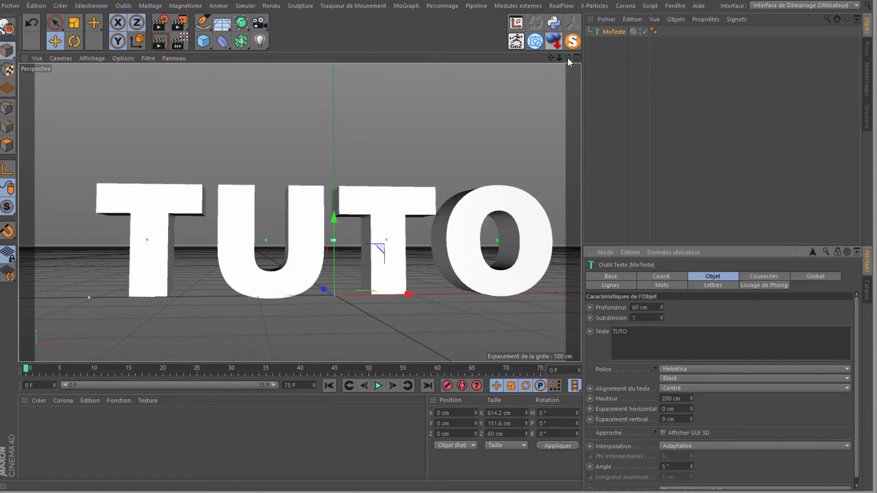
Set the text's start cap to cap and bevel (Couvercle et biseau) with 3 steps.
drag(567, 57, 589, 87)
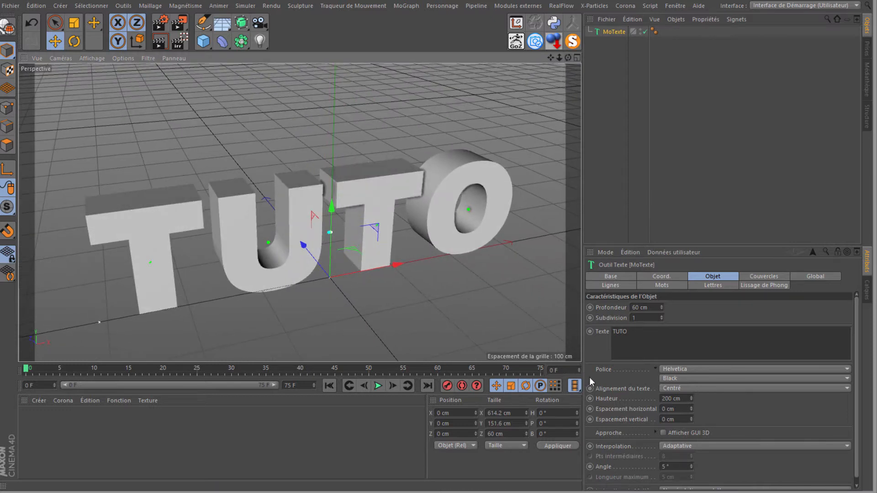
click(760, 279)
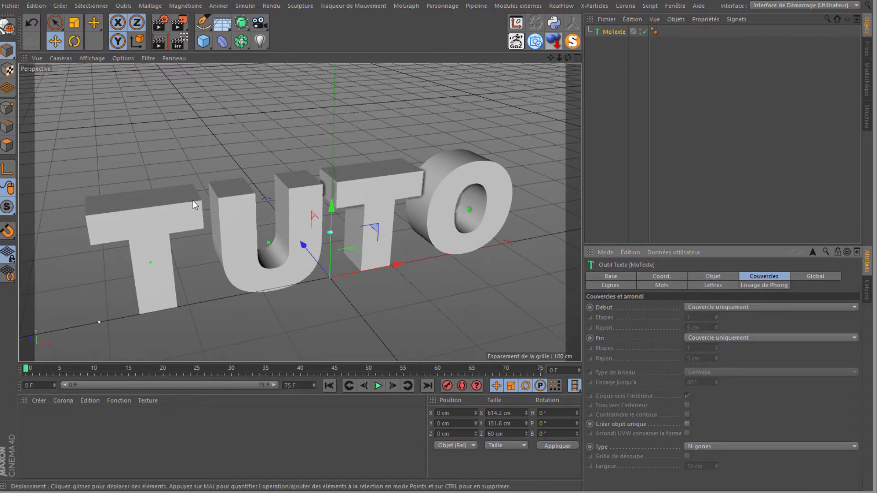
click(727, 307)
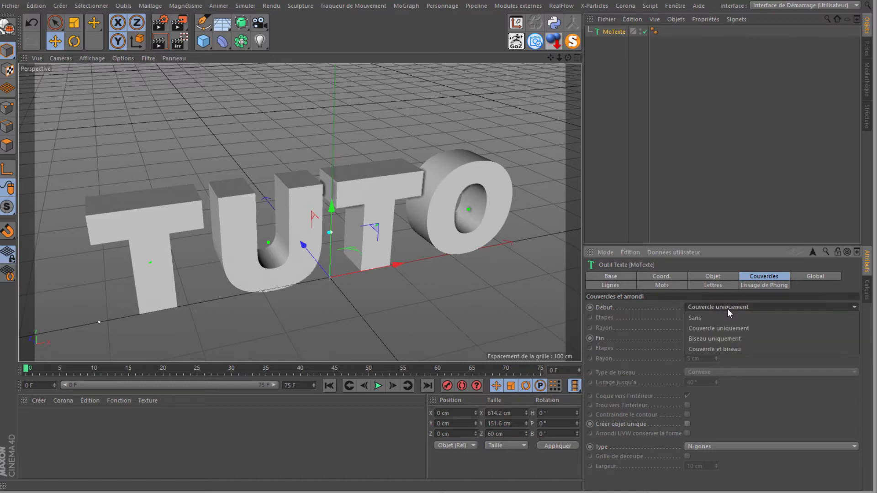
click(714, 349)
click(693, 317)
text(3)
key(Return)
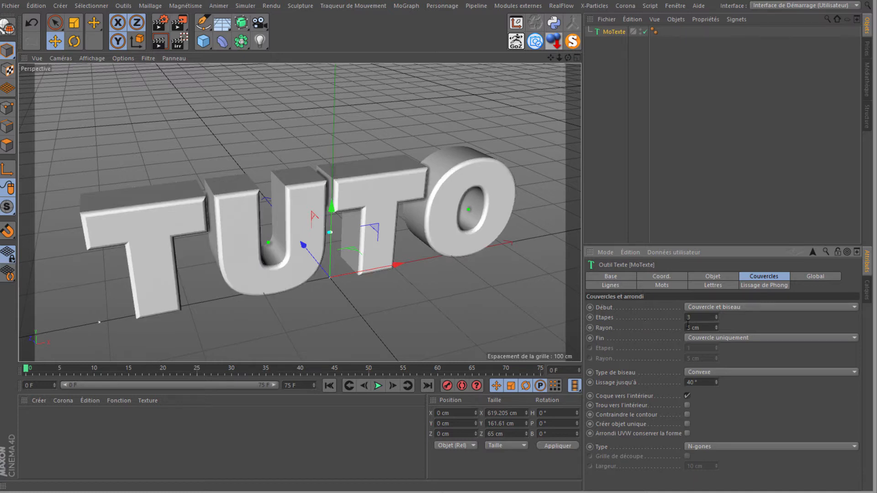
Change the cap's bevel type to half-circle (Demi-cercle).
click(708, 372)
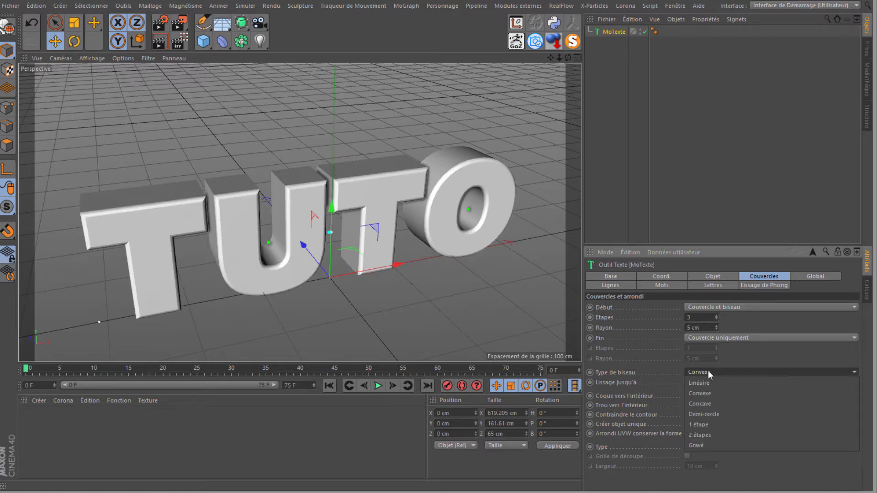
click(708, 415)
scroll(138, 232, up, 5)
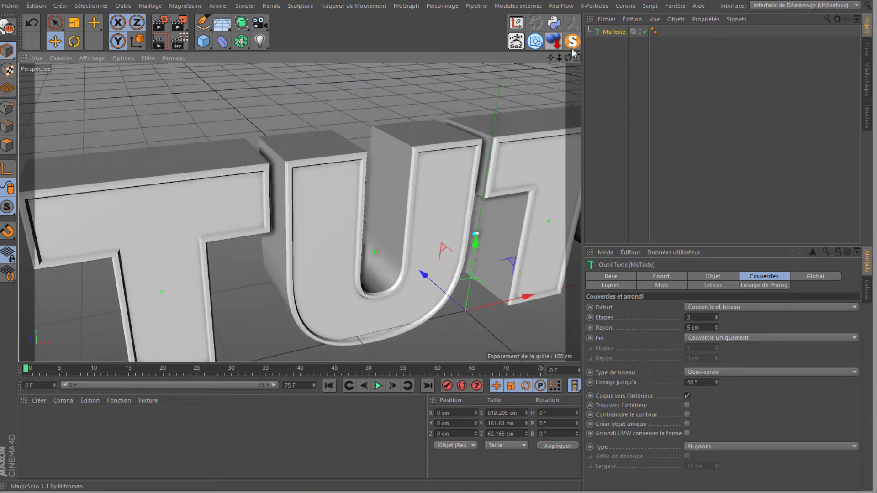
Raise the whole text object along Y to about 8.8 cm.
drag(567, 57, 361, 144)
drag(551, 58, 400, 236)
click(556, 43)
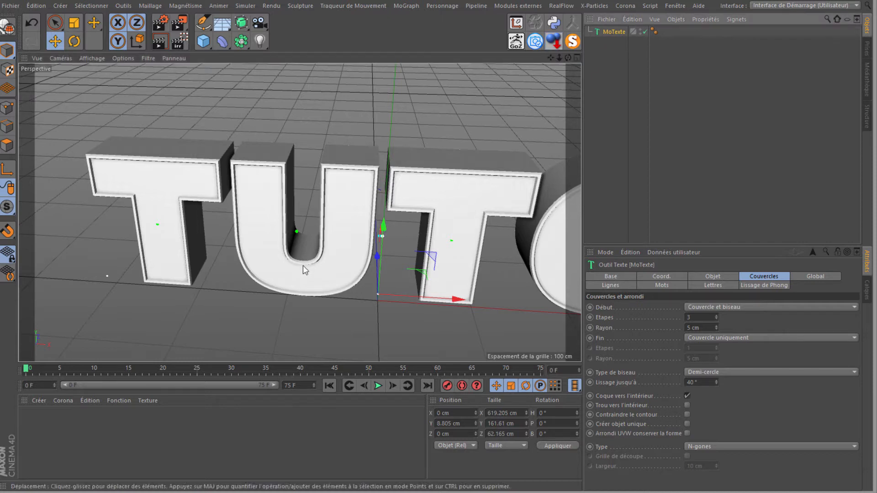
Switch to the front view and examine how the bottoms of the letters line up with the ground line.
click(63, 59)
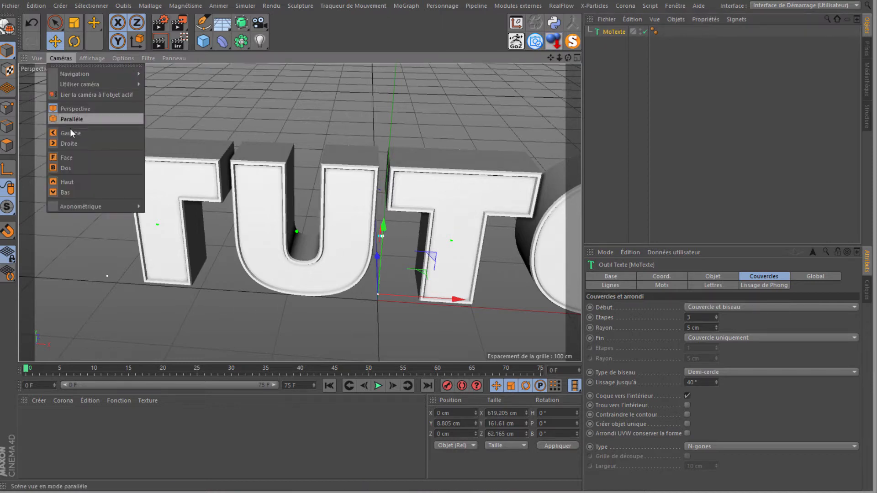
click(68, 158)
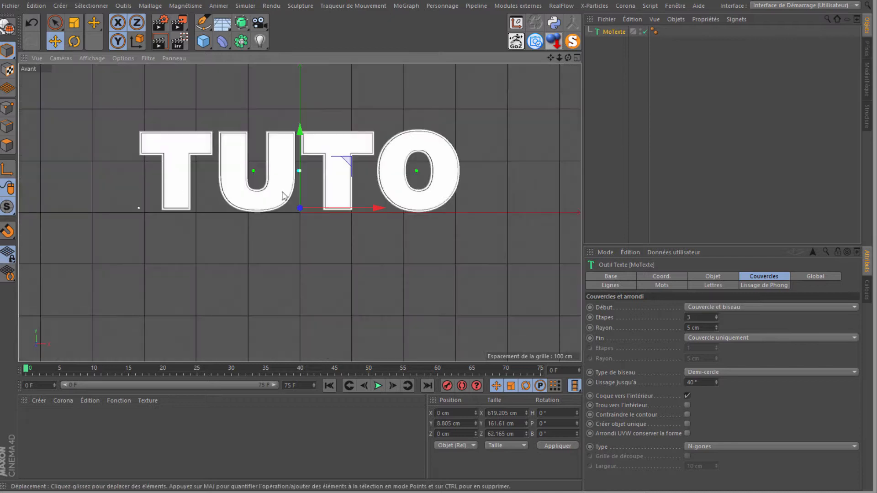
scroll(295, 199, up, 2)
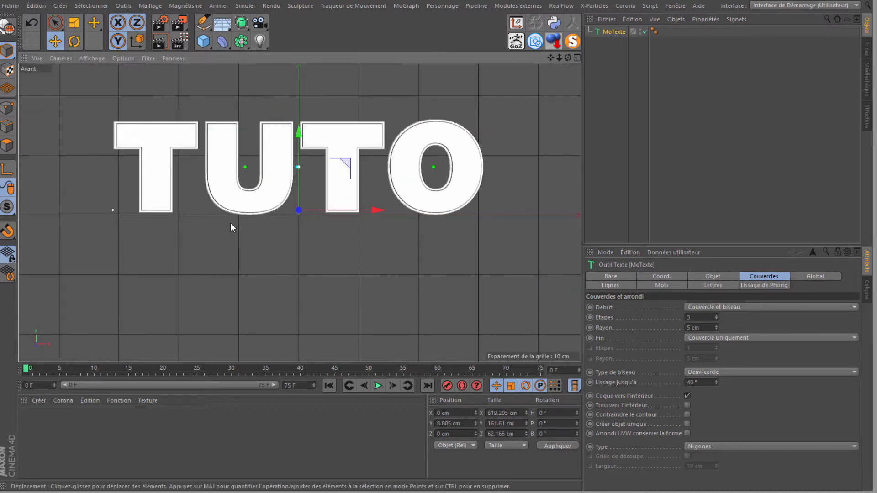
scroll(262, 226, up, 2)
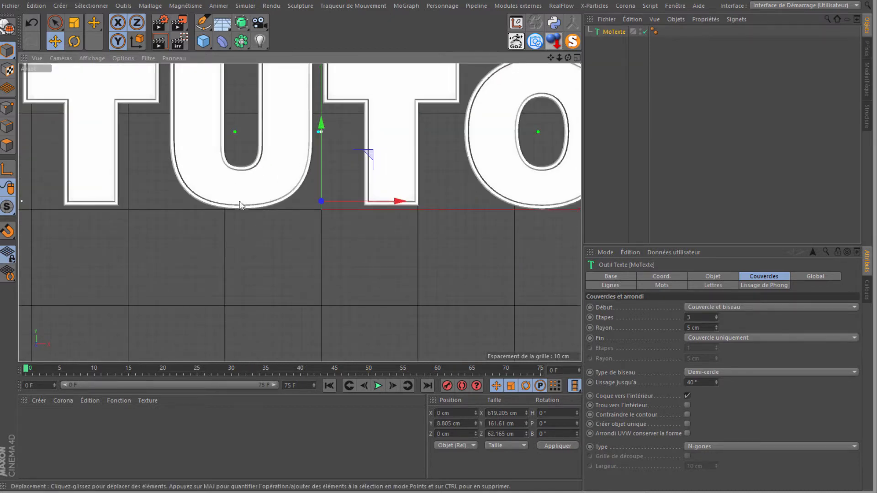
scroll(210, 206, up, 2)
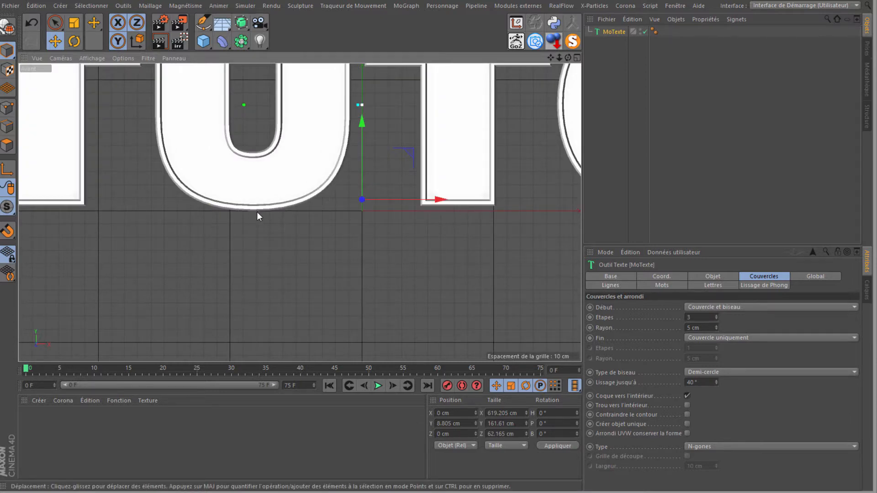
scroll(256, 212, down, 2)
scroll(549, 215, down, 1)
scroll(544, 210, up, 4)
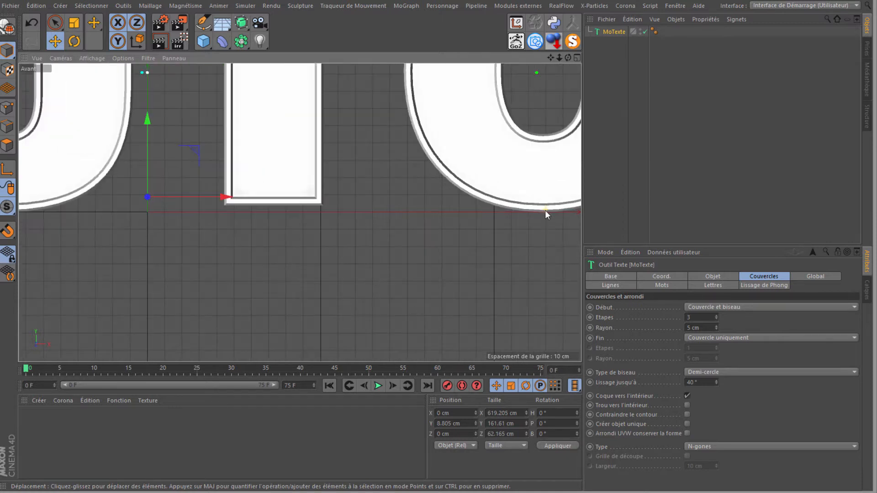
scroll(545, 210, down, 2)
scroll(545, 210, down, 1)
scroll(209, 162, down, 2)
scroll(171, 179, up, 3)
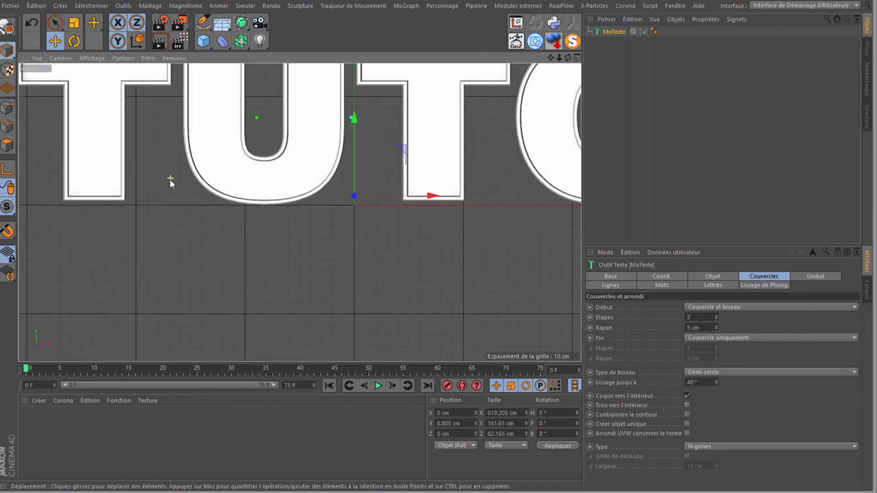
scroll(143, 125, down, 1)
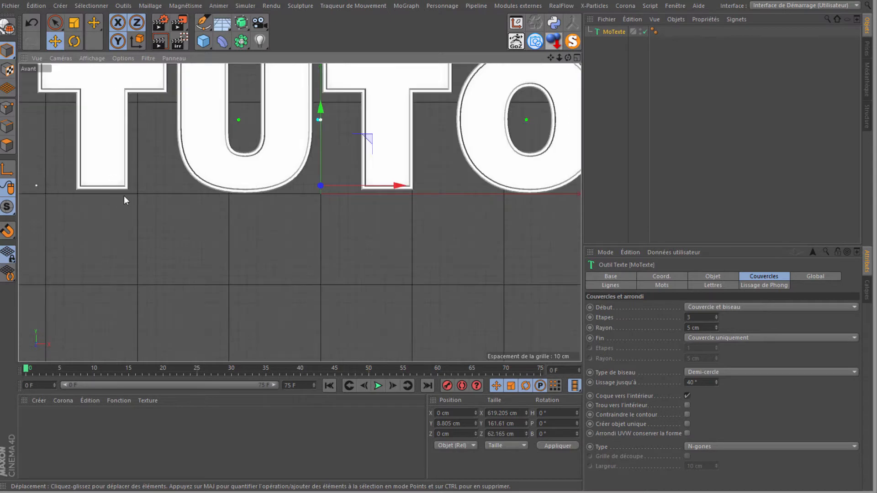
scroll(105, 112, down, 1)
scroll(440, 239, up, 1)
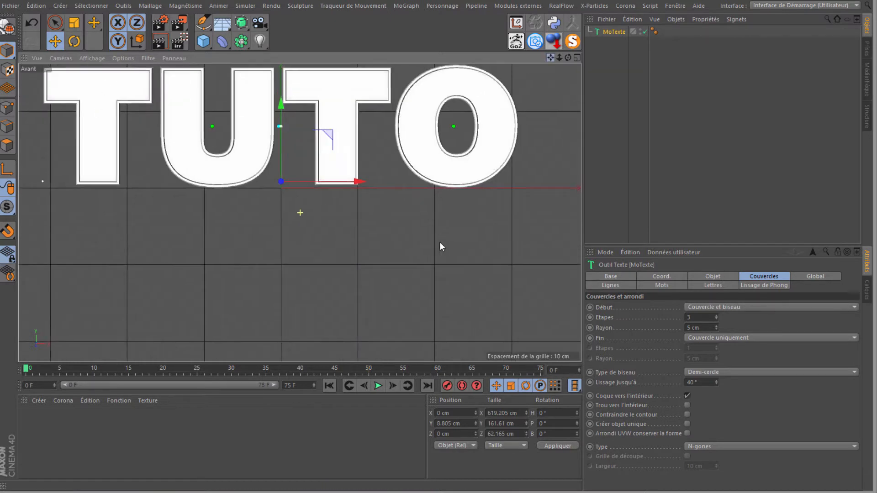
alt+middle_drag(439, 236, 448, 334)
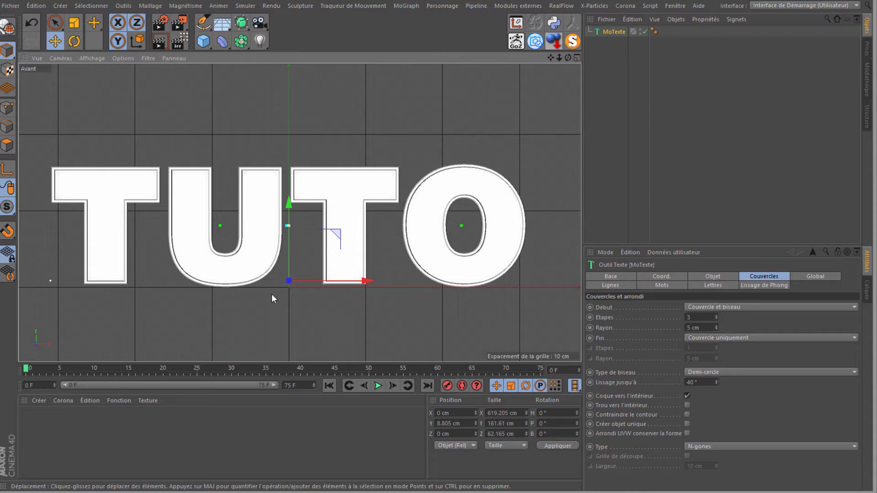
scroll(175, 269, up, 3)
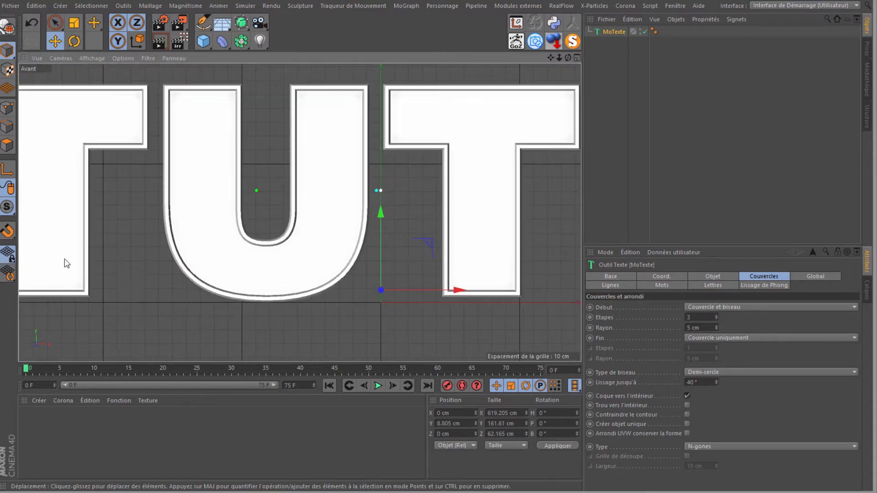
scroll(244, 262, down, 3)
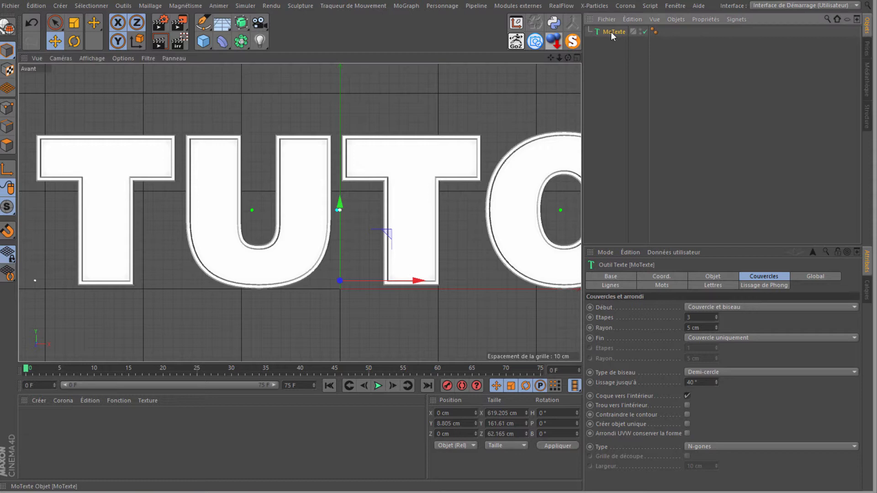
Enable the text's 3D kerning GUI and lower the baseline of the first T until its bottom edge meets the ground line.
click(695, 277)
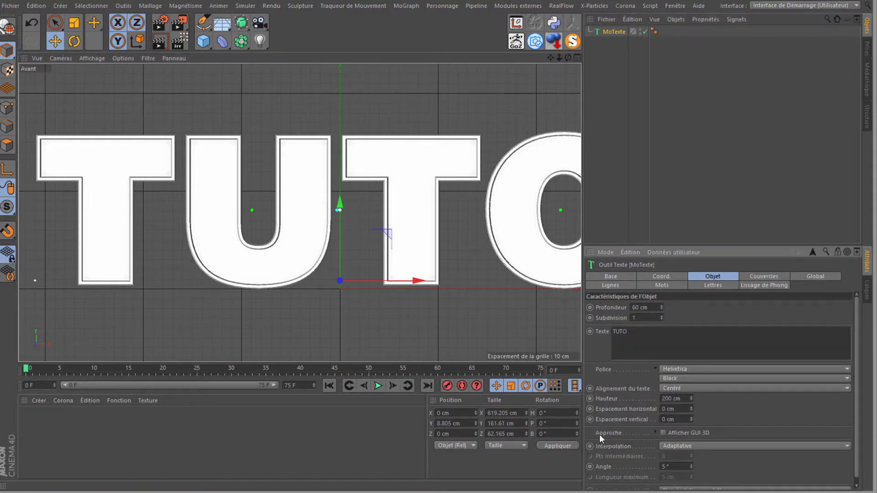
click(663, 433)
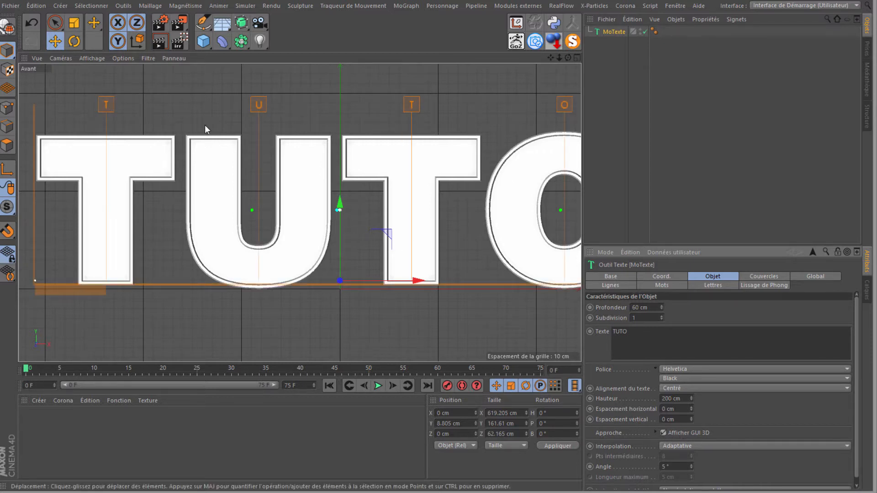
click(107, 105)
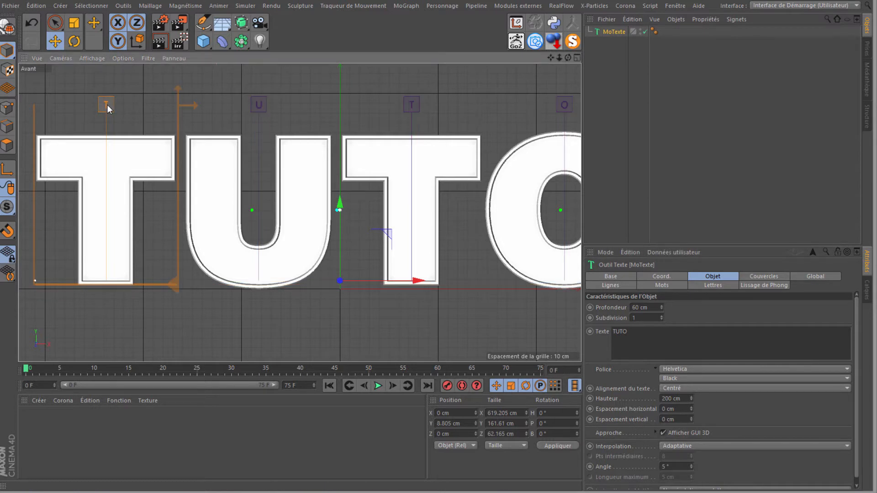
scroll(113, 287, up, 8)
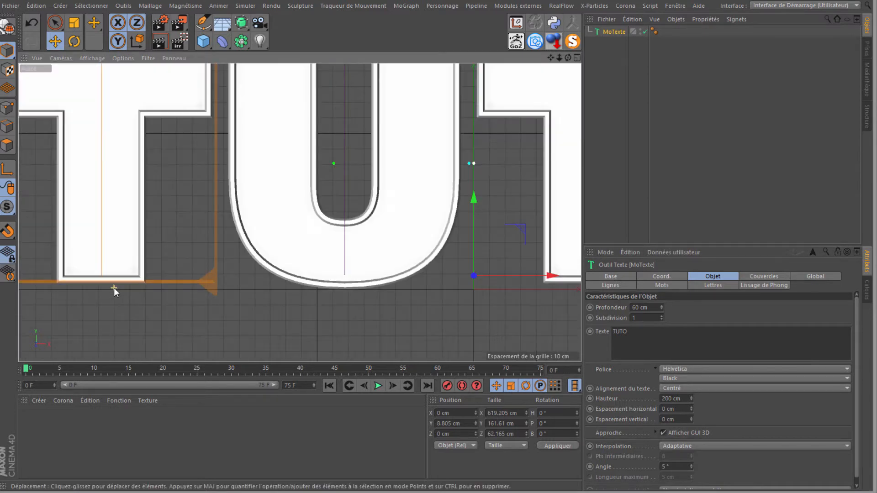
drag(417, 267, 417, 282)
scroll(285, 181, down, 4)
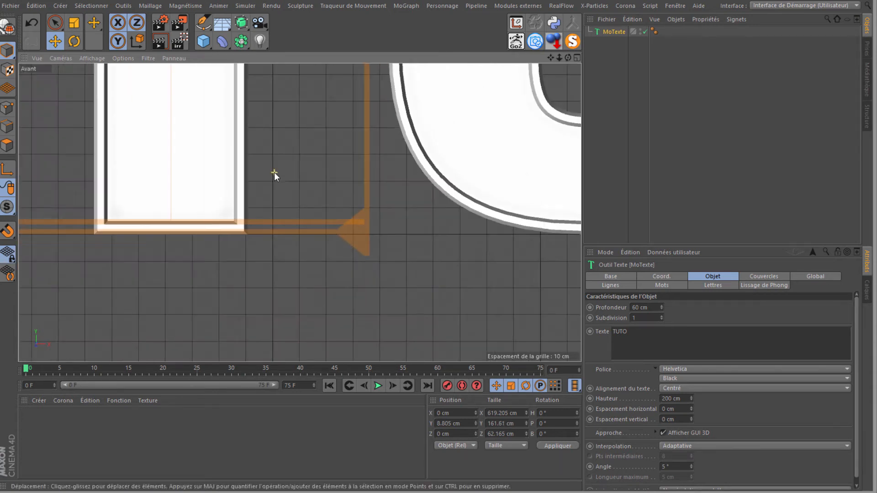
scroll(274, 172, down, 1)
alt+middle_drag(437, 240, 442, 266)
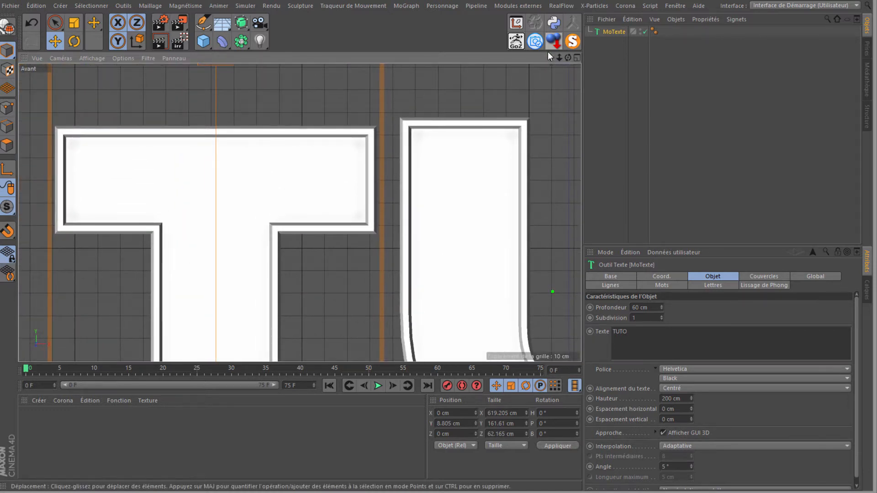
Stretch the first T upward with its kerning handle until its top edge lines up with the U's top.
drag(550, 57, 545, 180)
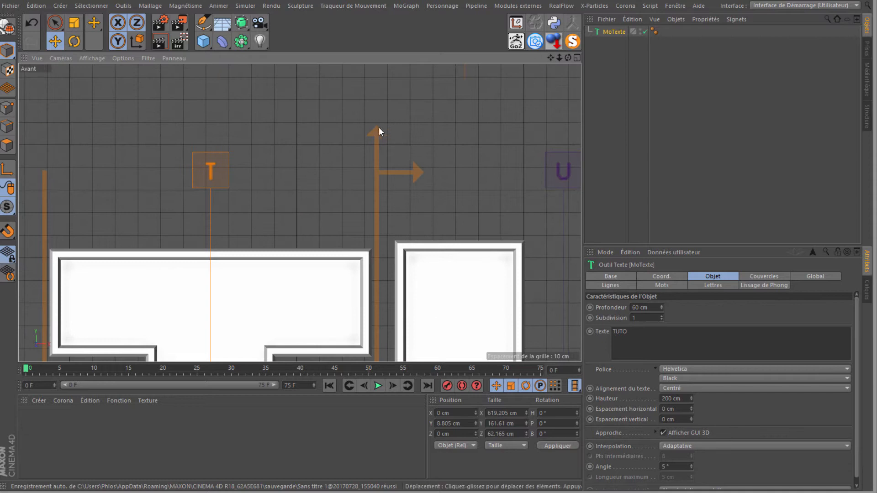
drag(377, 128, 380, 123)
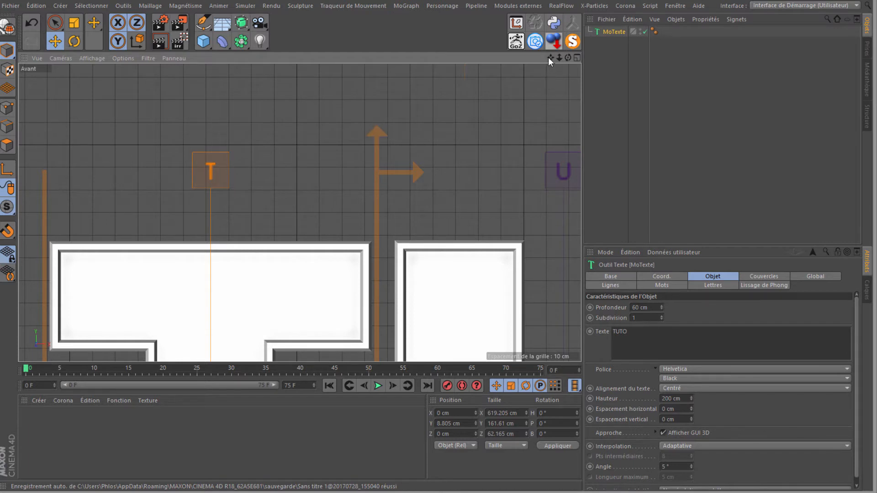
scroll(275, 208, down, 5)
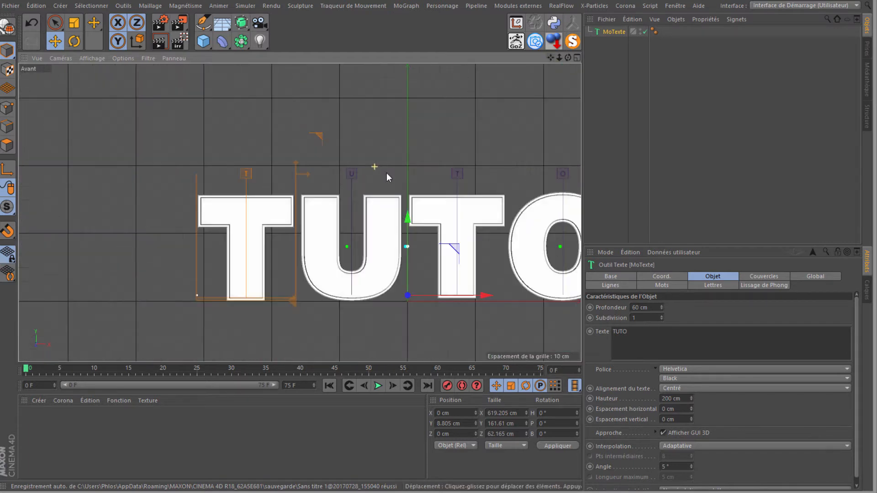
Lower the baseline of the second T with its kerning handle until its bottom edge meets the ground line.
scroll(452, 246, down, 2)
scroll(452, 247, up, 4)
scroll(453, 244, down, 2)
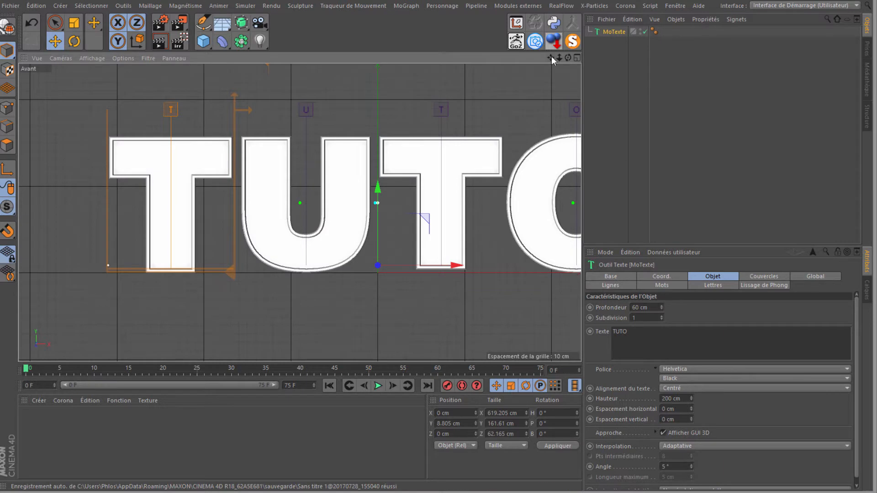
scroll(438, 231, down, 2)
scroll(366, 218, up, 2)
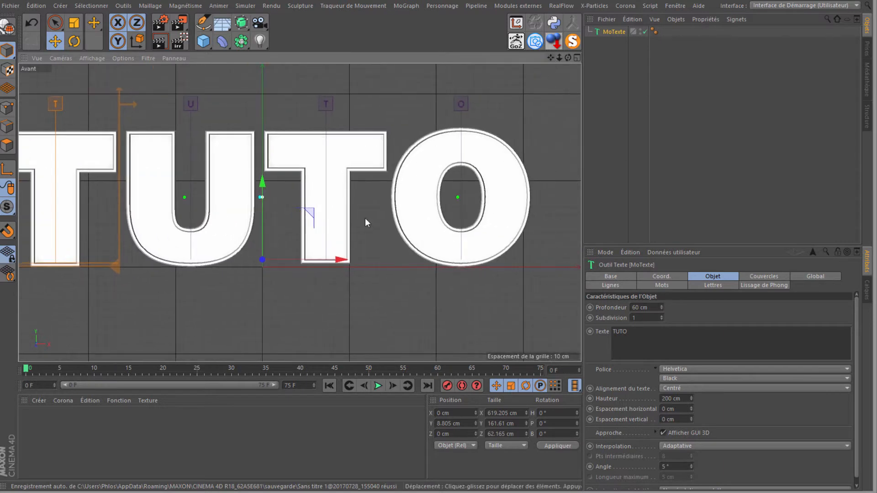
click(325, 104)
scroll(350, 177, up, 6)
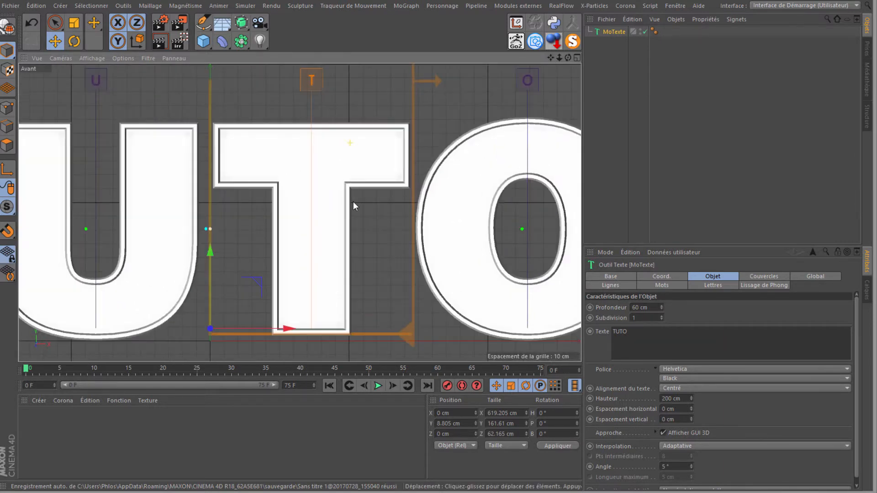
scroll(436, 210, up, 6)
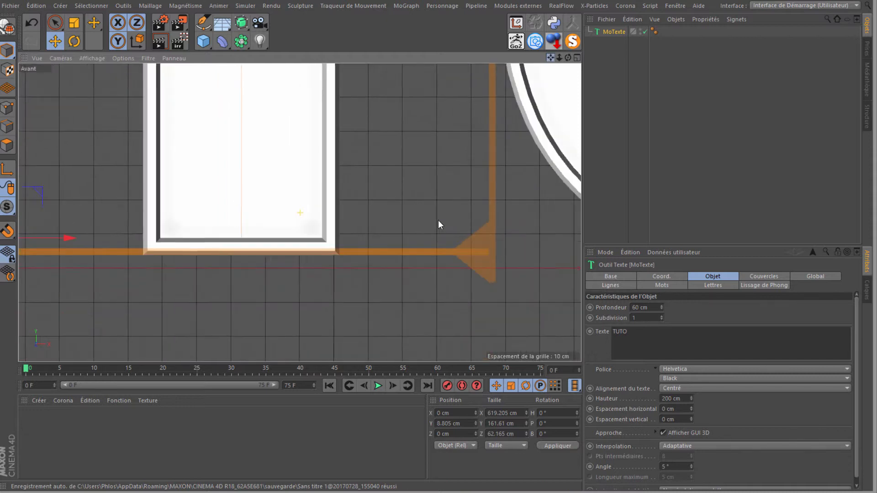
drag(455, 163, 452, 185)
drag(551, 58, 438, 246)
Stretch the second T upward until its top edge lines up with the neighbouring U's top.
scroll(415, 123, down, 5)
drag(551, 58, 551, 107)
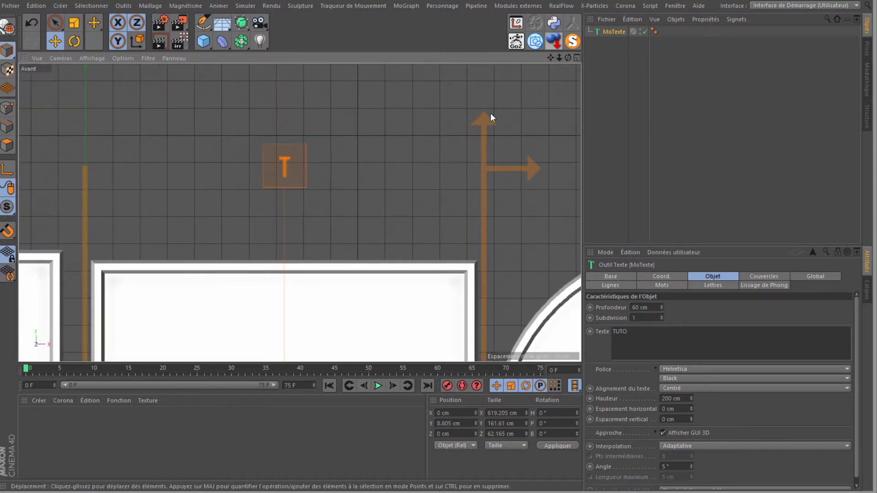
drag(486, 112, 487, 111)
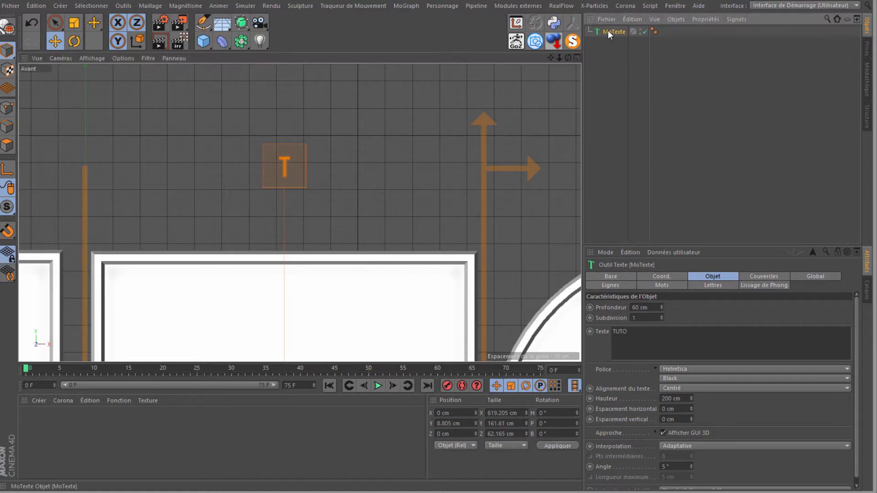
Turn off the text's 3D kerning GUI and return to the perspective view to inspect the aligned letters.
click(662, 432)
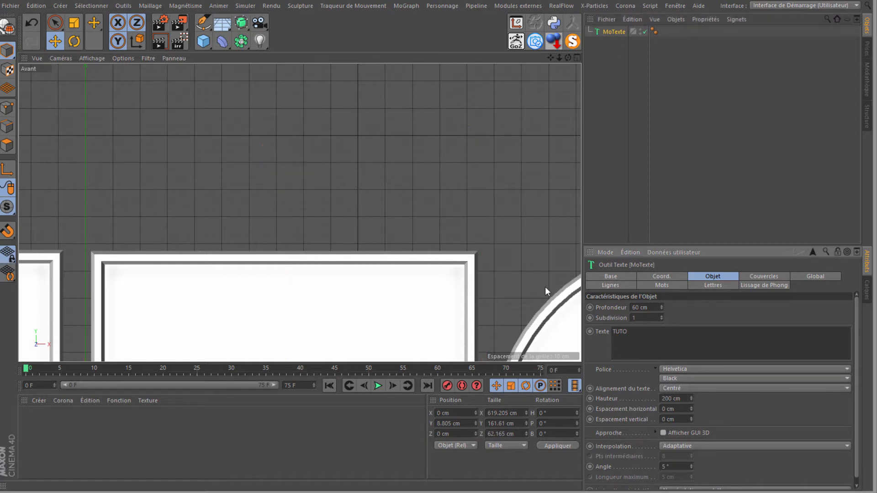
scroll(493, 229, down, 5)
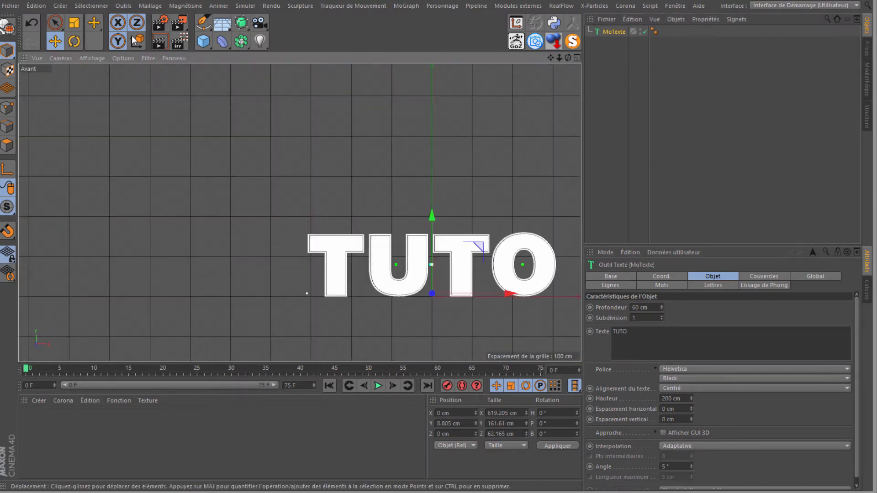
click(54, 58)
click(69, 108)
alt+right_drag(393, 181, 529, 120)
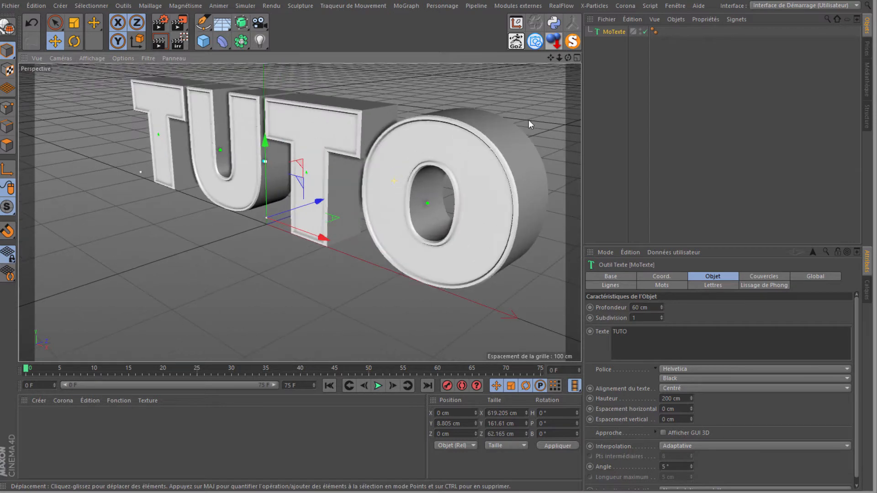
drag(569, 59, 439, 231)
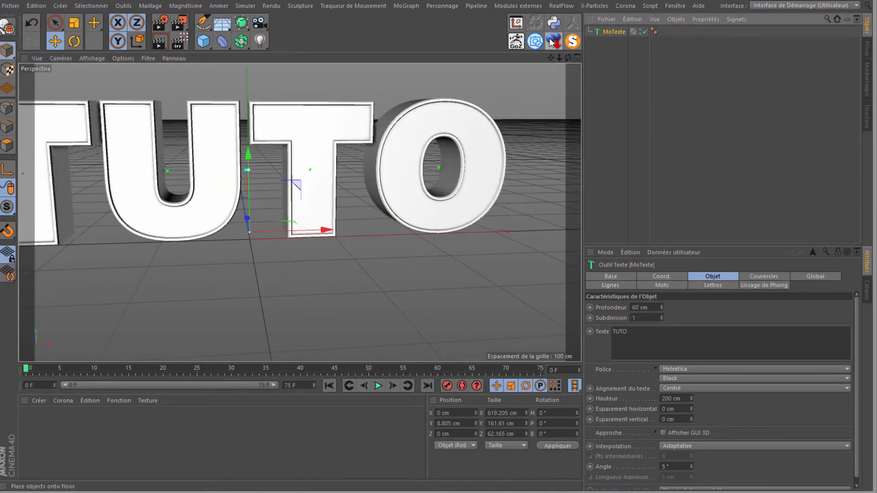
drag(568, 58, 440, 233)
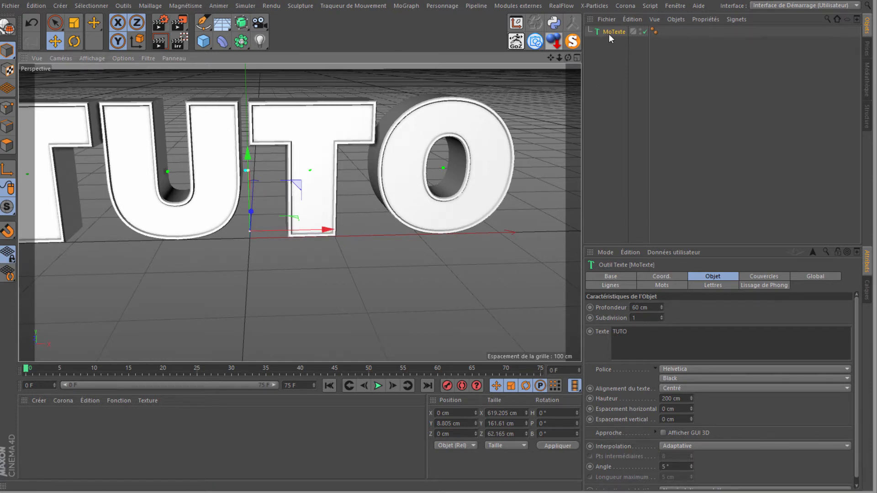
Make the MoTexte object editable and expand its hierarchy.
click(11, 27)
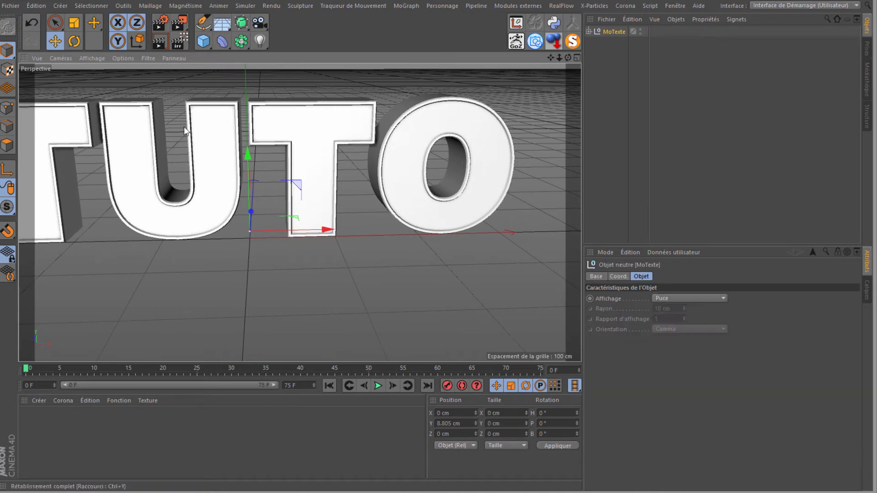
click(589, 31)
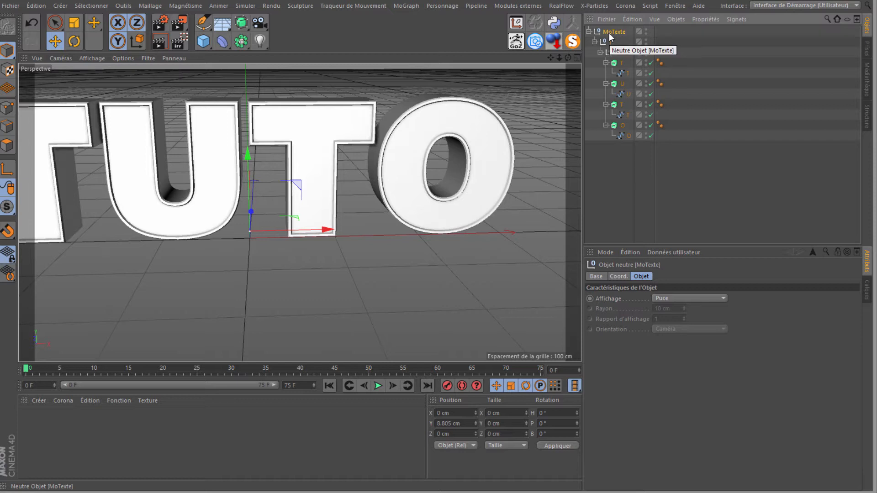
middle_click(609, 31)
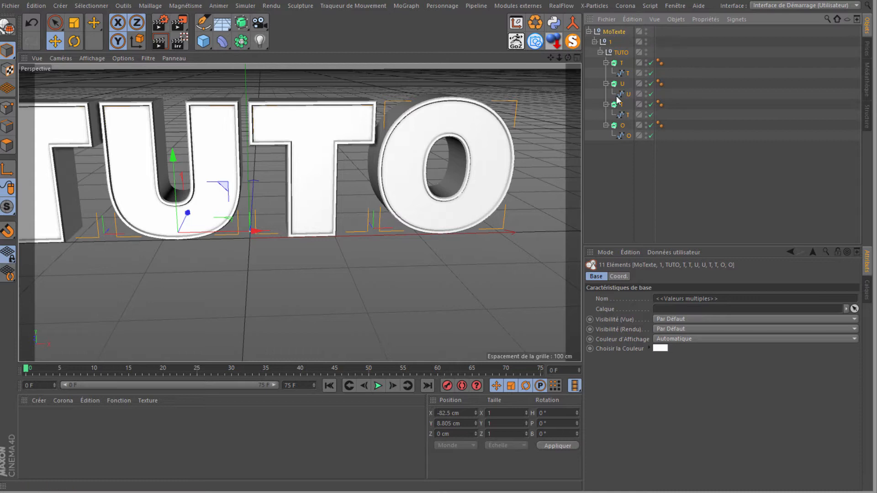
click(609, 140)
click(588, 32)
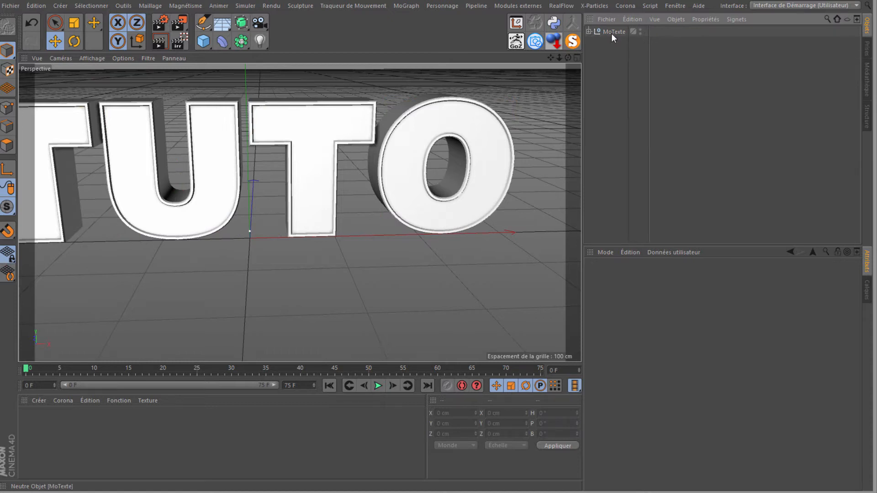
Select MoTexte together with all its sub-objects, keeping the whole hierarchy selected.
right_click(612, 32)
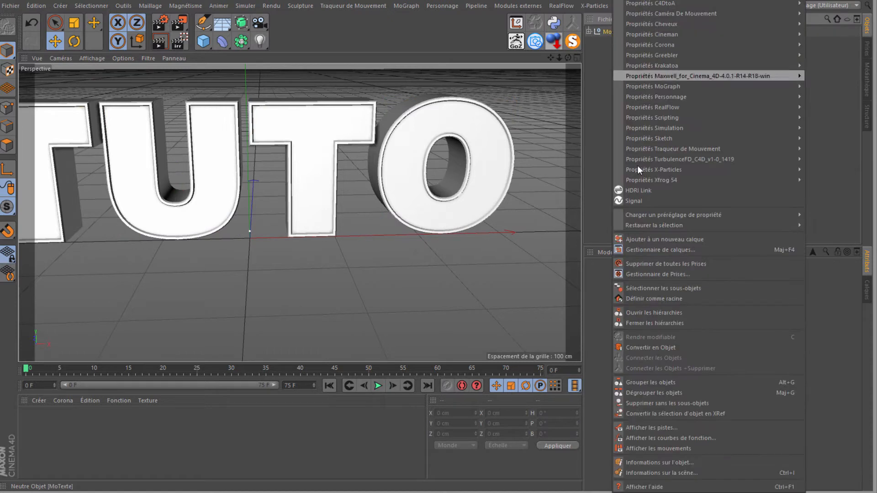
click(634, 288)
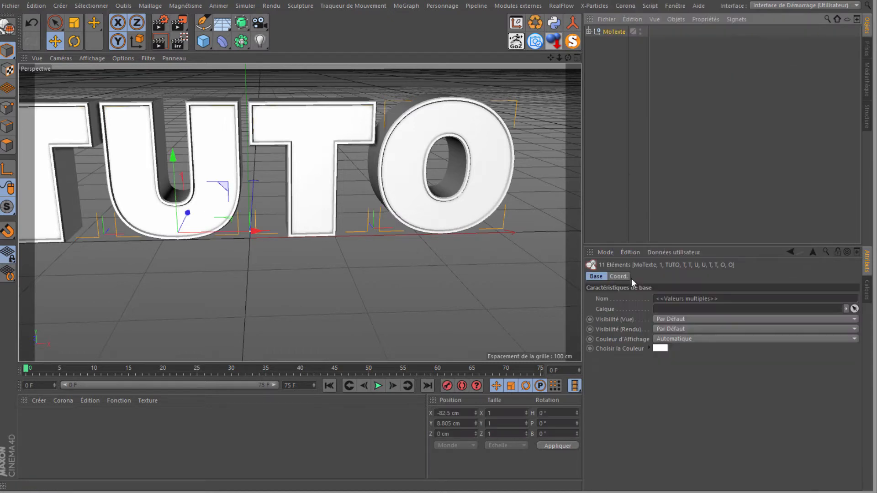
click(589, 31)
click(613, 160)
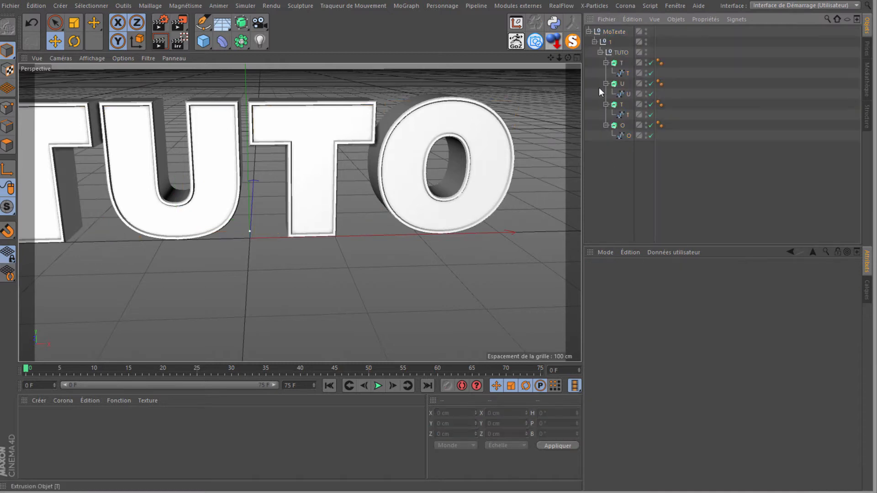
click(589, 31)
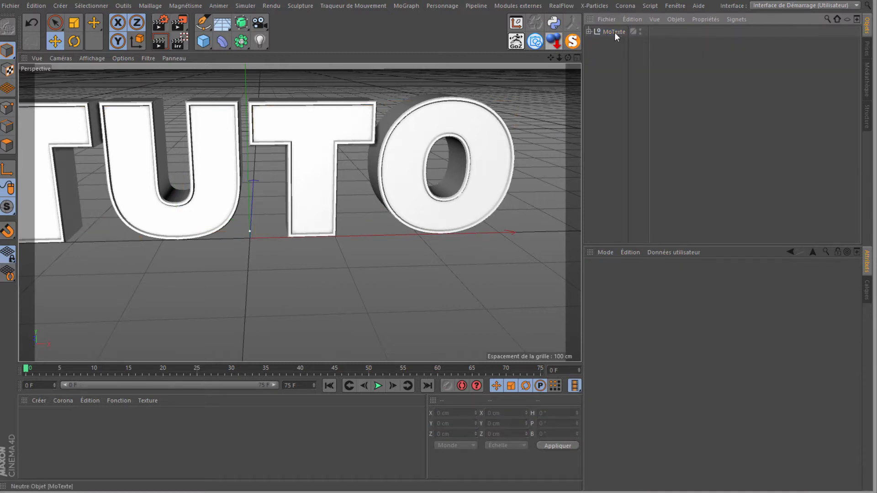
key(ctrl+z)
click(589, 31)
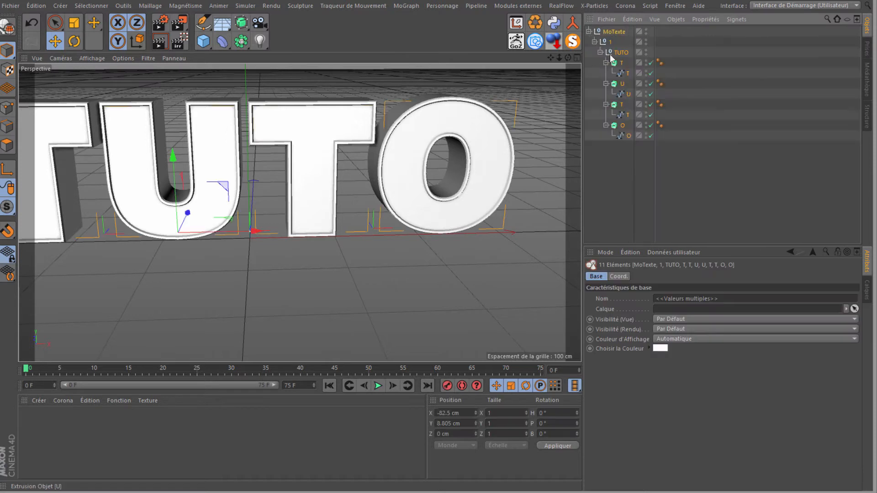
click(589, 31)
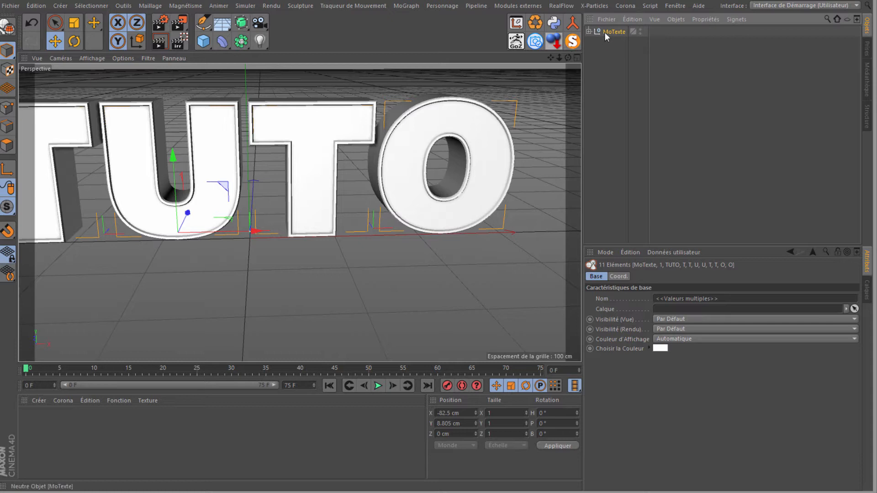
Connect all the selected text objects into a single polygon object and delete the originals.
right_click(605, 35)
click(631, 368)
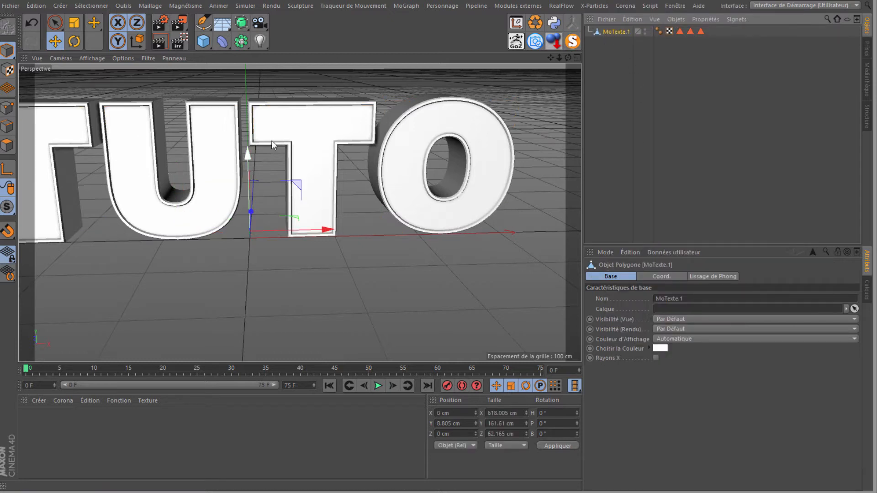
scroll(439, 87, down, 2)
Rename the merged polygon object as TEXTE.
double_click(612, 32)
key(BackSpace)
text(TEXT)
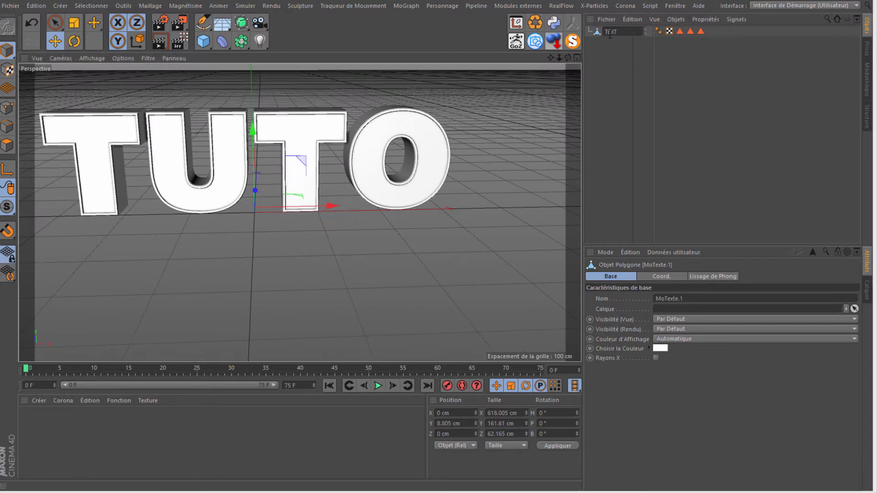
text(E)
key(Return)
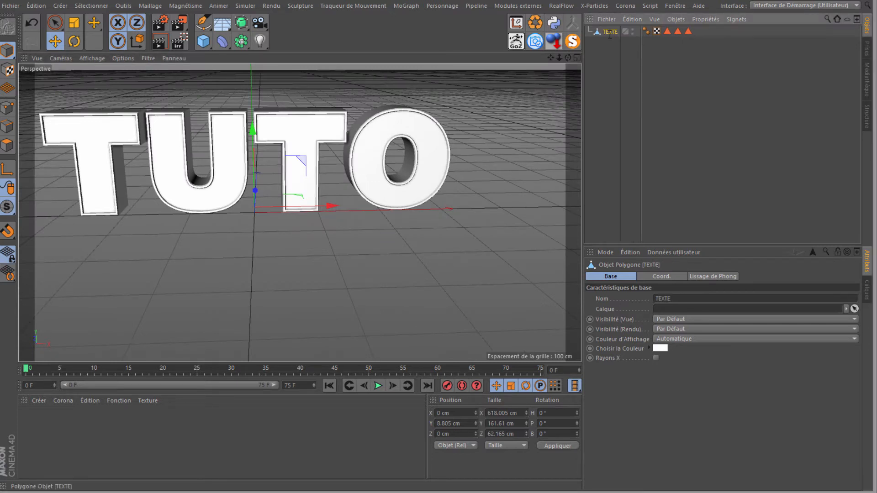
Examine which polygons of the letters belong to each polygon selection tag: R1, C1 and C2.
click(667, 31)
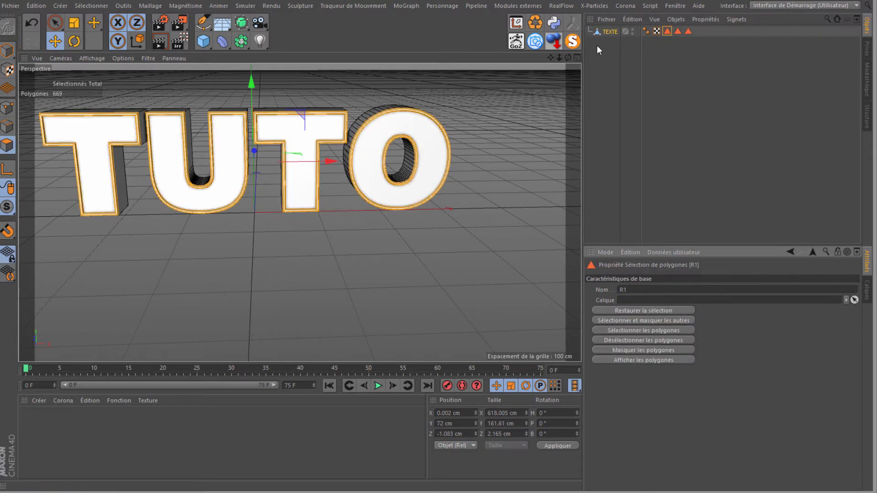
drag(568, 59, 224, 135)
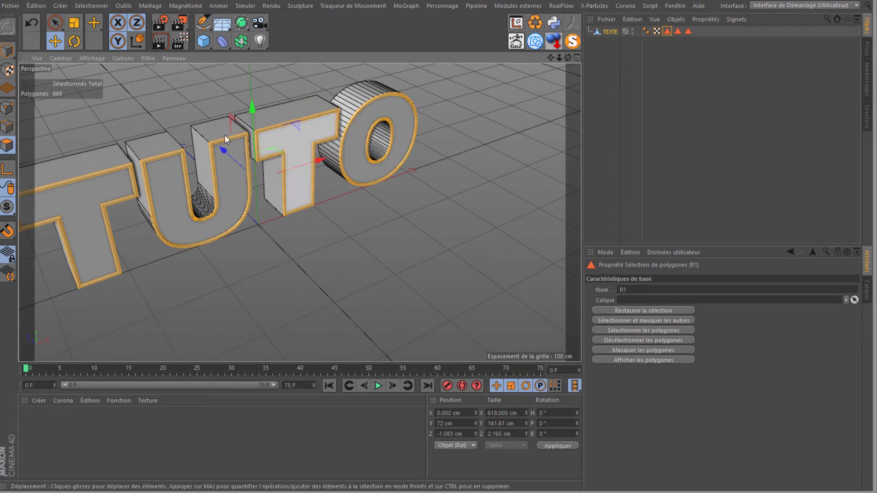
click(678, 31)
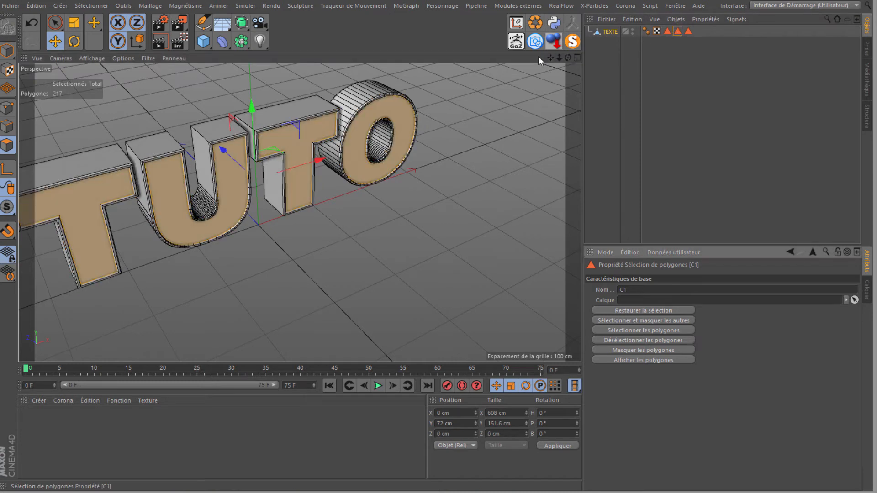
click(688, 31)
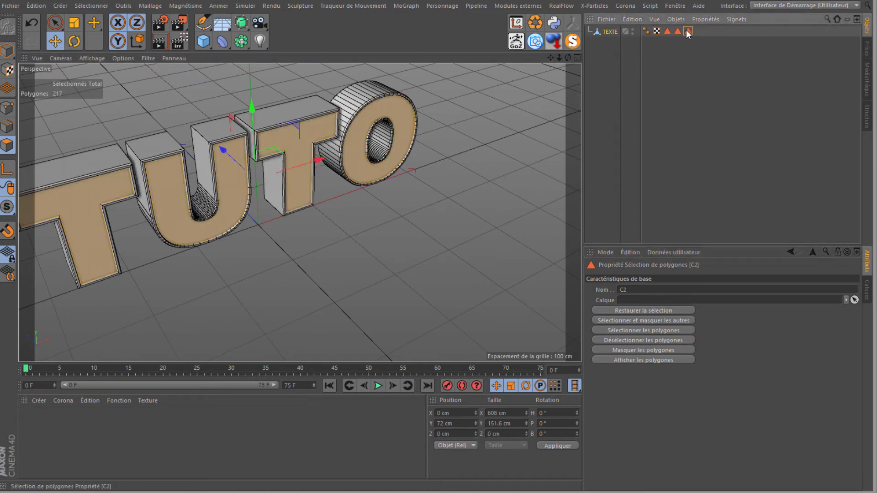
drag(567, 59, 407, 126)
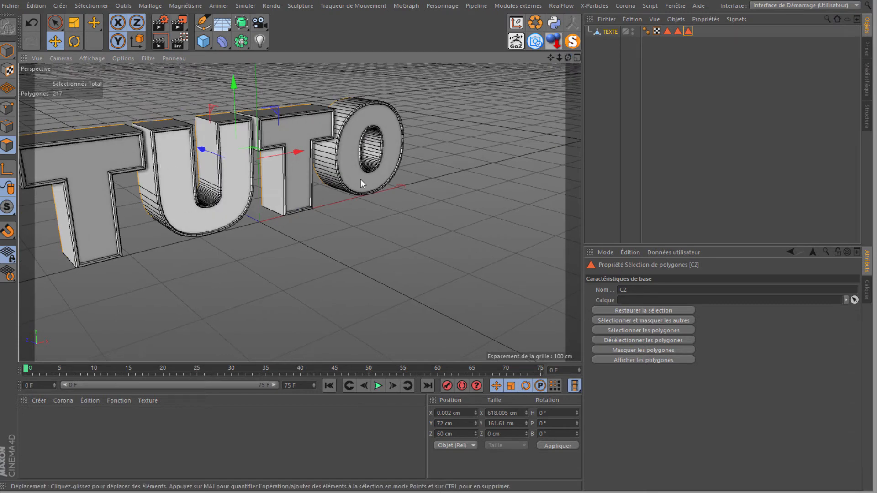
click(679, 33)
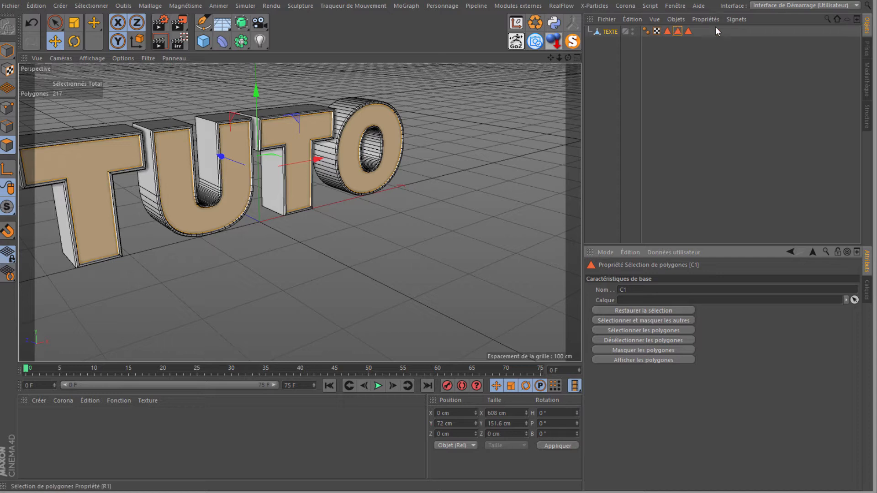
click(669, 32)
click(688, 31)
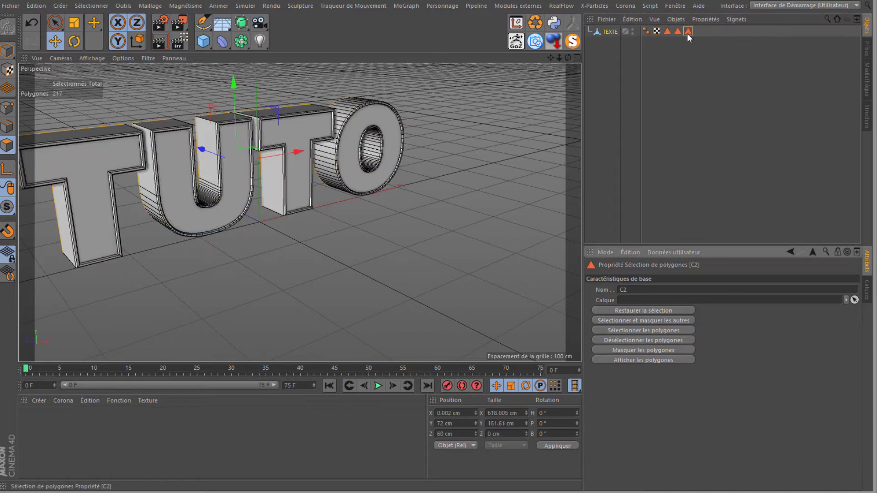
click(678, 31)
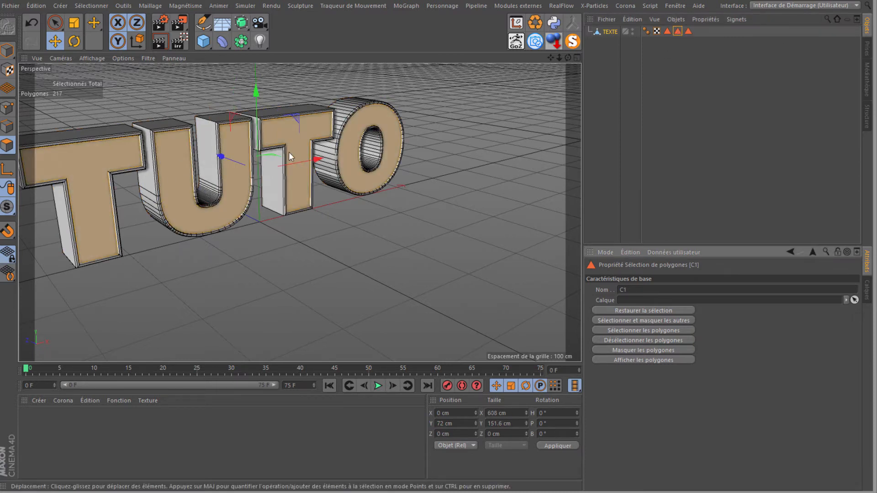
Split the C1 front-face polygons of TEXTE into a separate object, delete them from TEXTE, and check the hollow letters in isolation.
alt+middle_drag(439, 231, 543, 247)
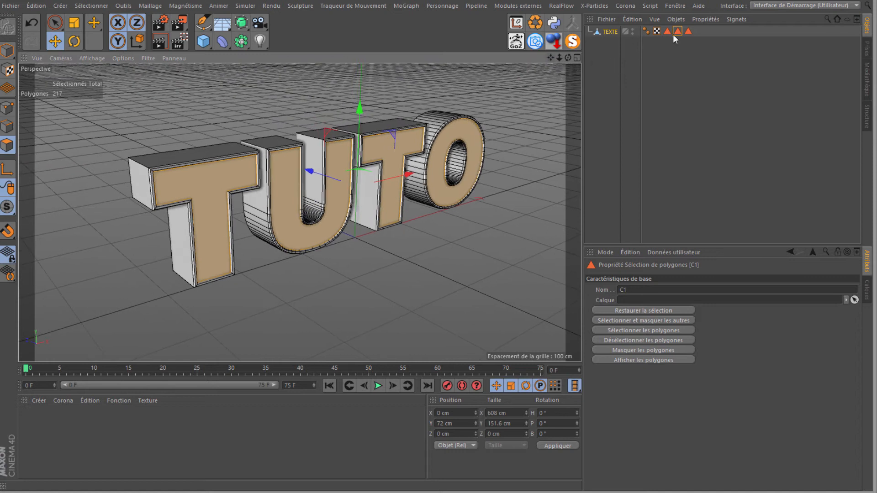
right_click(206, 201)
click(218, 431)
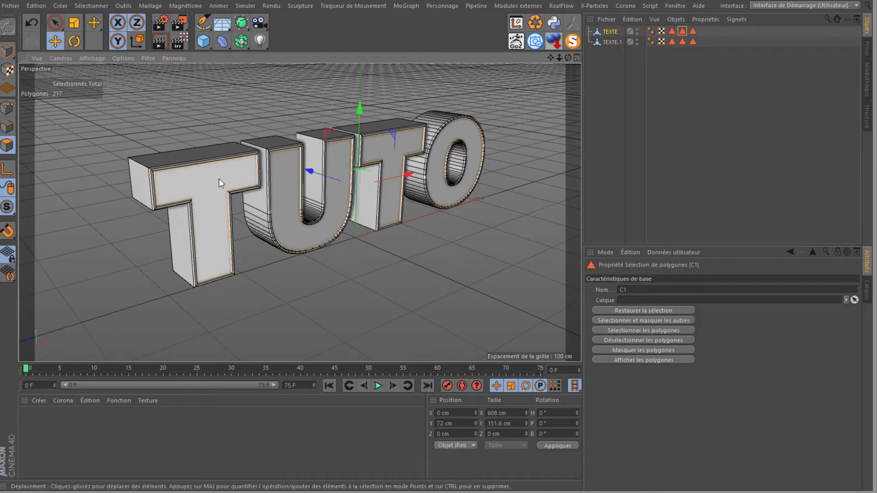
key(ctrl+shift+a)
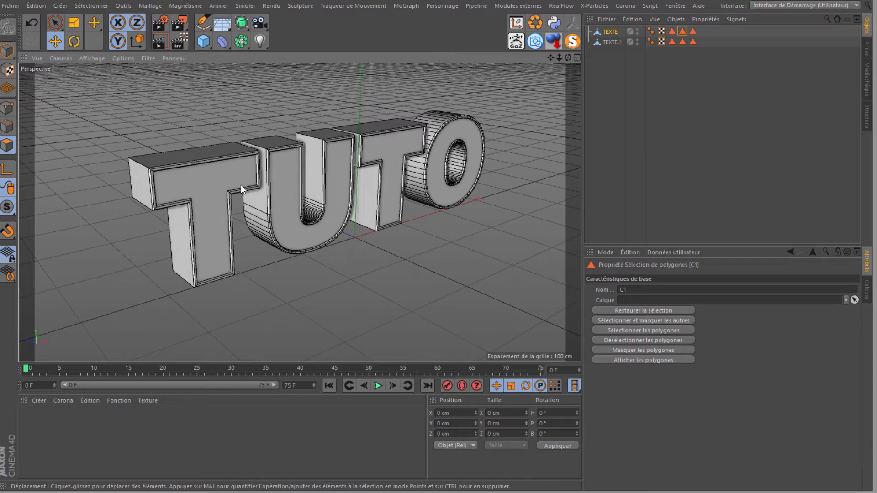
click(554, 41)
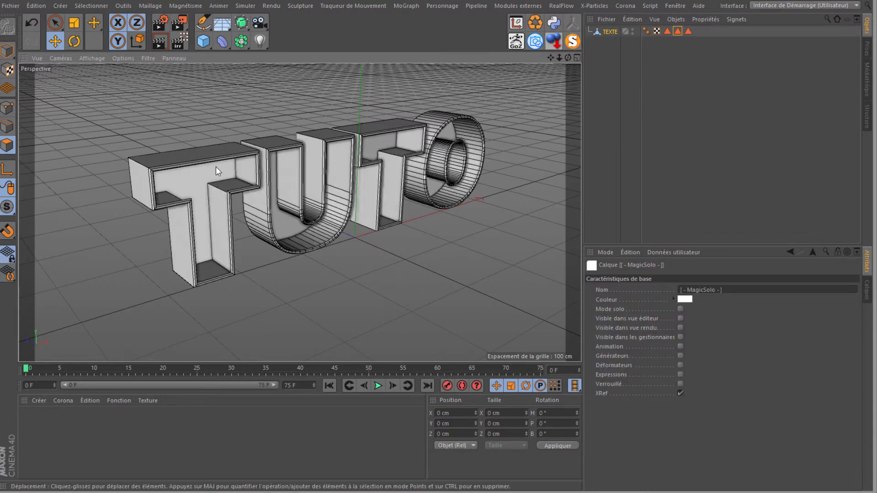
click(571, 42)
Rename the split-off front-face object as VITRE and isolate it briefly to check its polygons.
click(611, 42)
double_click(611, 42)
text(VITRE)
key(Return)
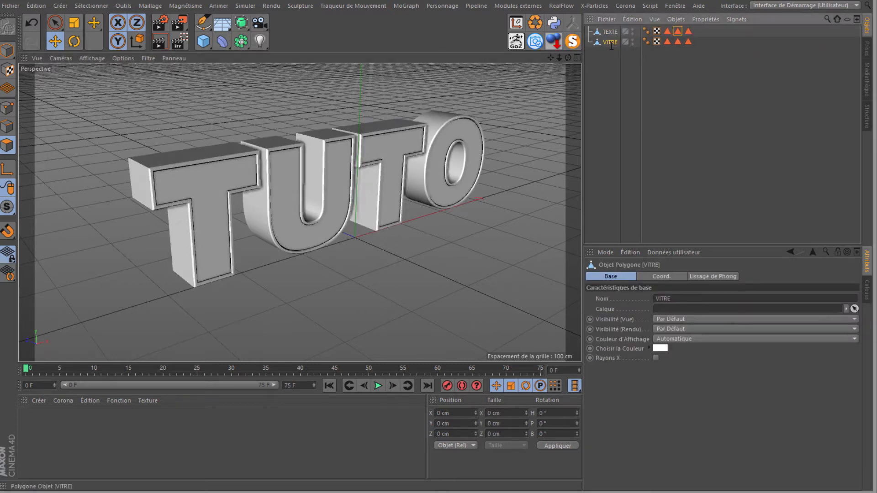
click(570, 43)
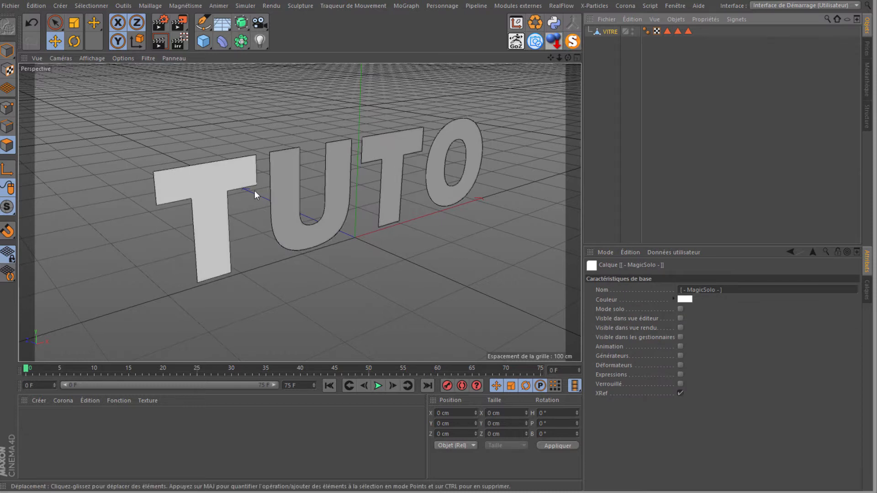
click(573, 43)
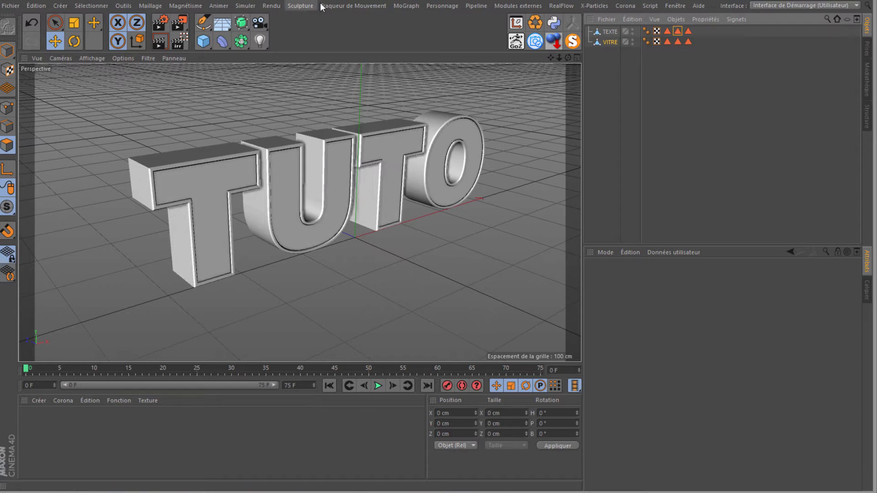
Add a Fracture Voronoi object below TEXTE and make VITRE its child.
click(406, 6)
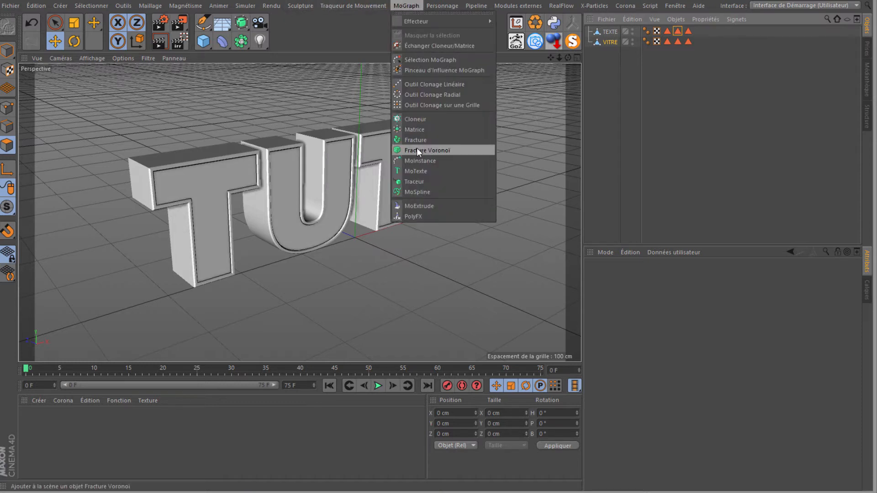
click(416, 149)
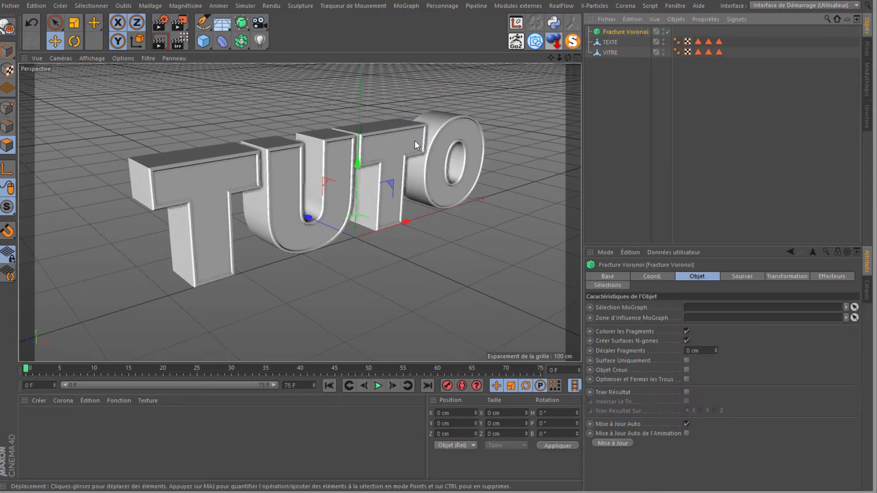
drag(610, 41, 608, 50)
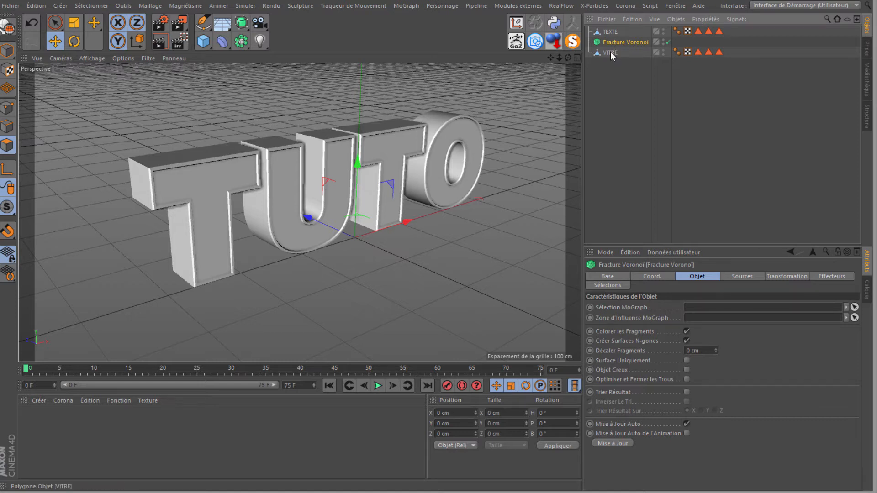
drag(615, 39, 618, 42)
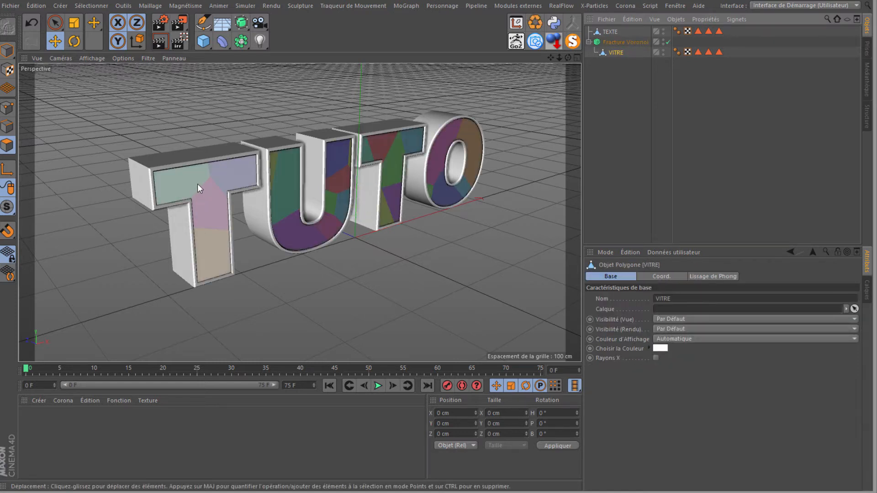
scroll(197, 184, up, 3)
scroll(197, 184, up, 2)
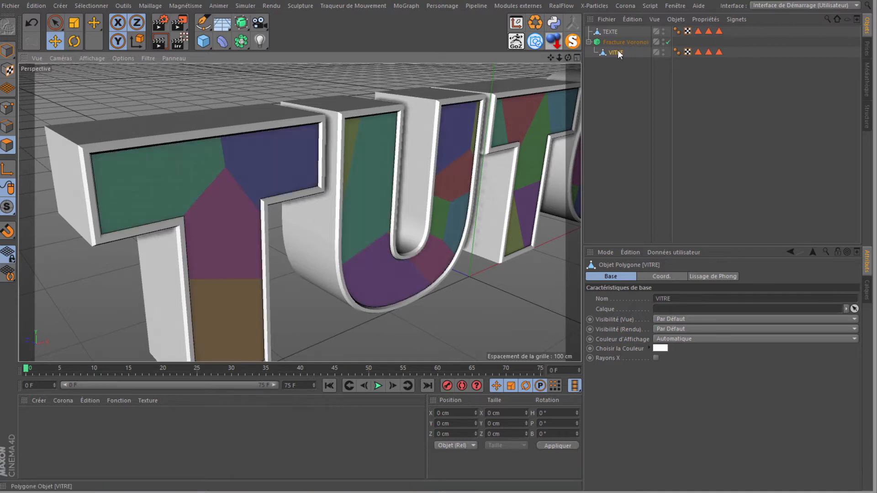
Copy VITRE out of the Voronoi fracture to the root level and rename the fracture object as VITRE CASSE.
ctrl+drag(615, 50, 610, 66)
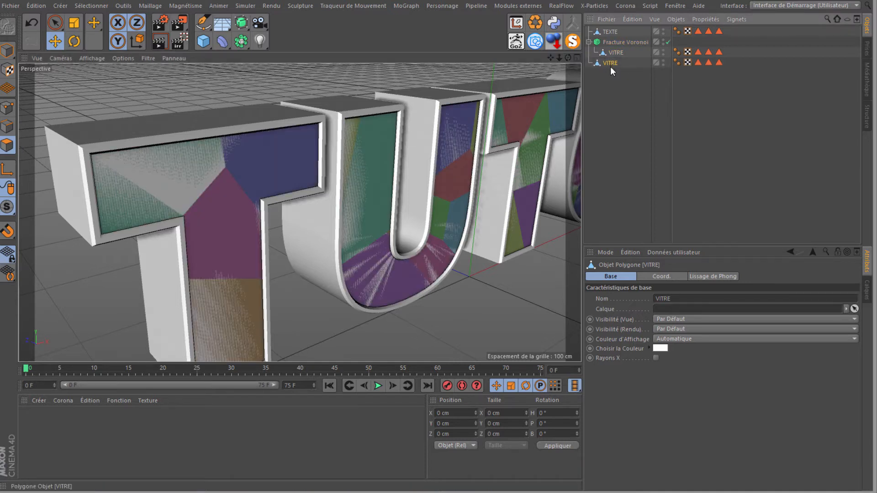
double_click(612, 41)
text(VITRE CASSE)
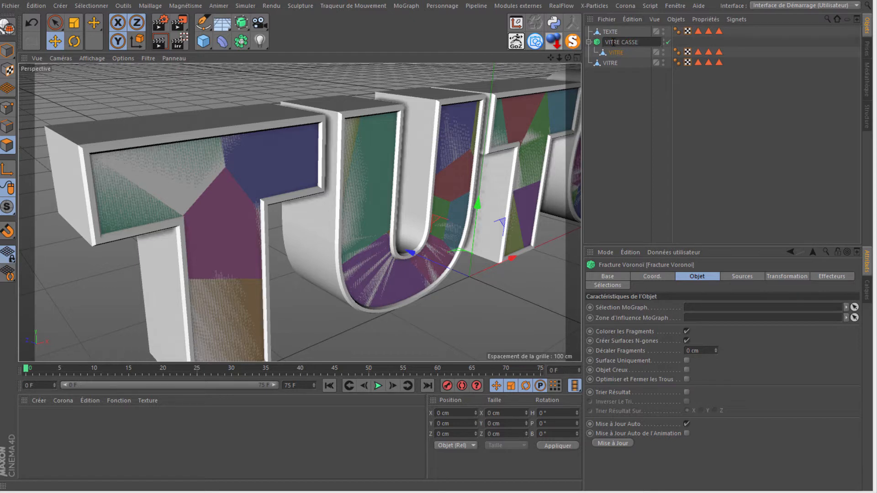
key(Return)
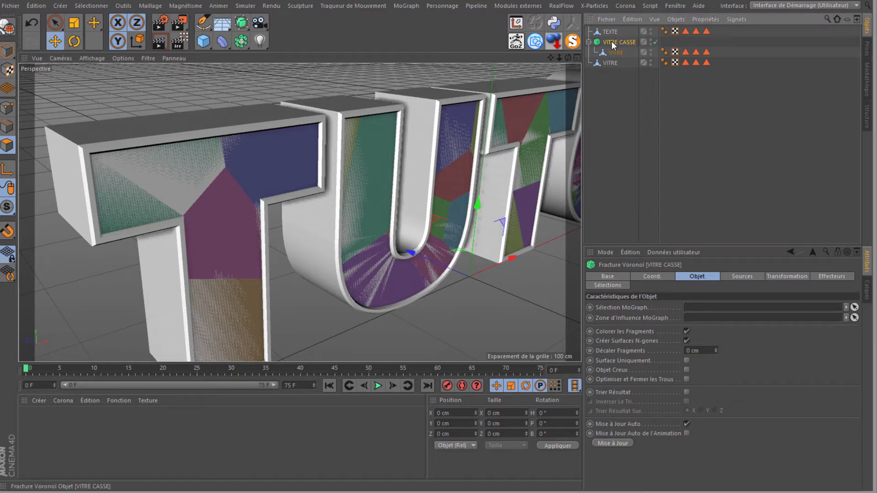
Place the root-level VITRE copy above VITRE CASSE and hide it in both the viewport and the render.
drag(609, 63, 610, 40)
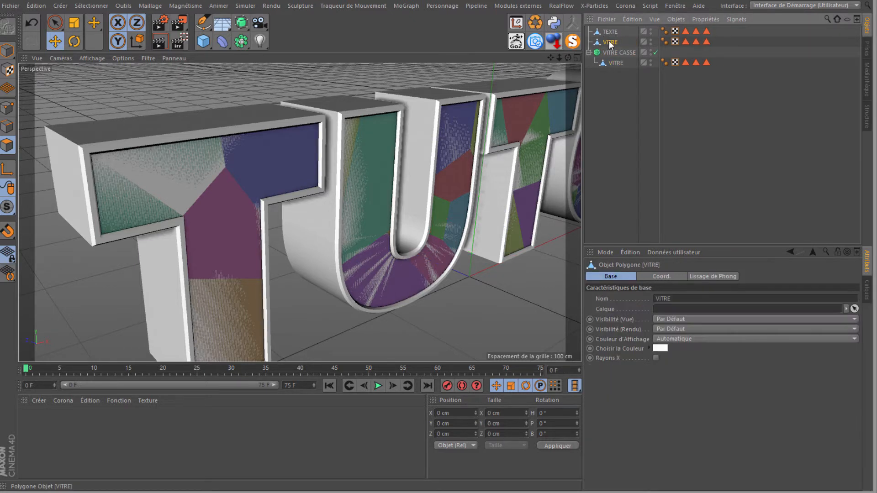
click(615, 54)
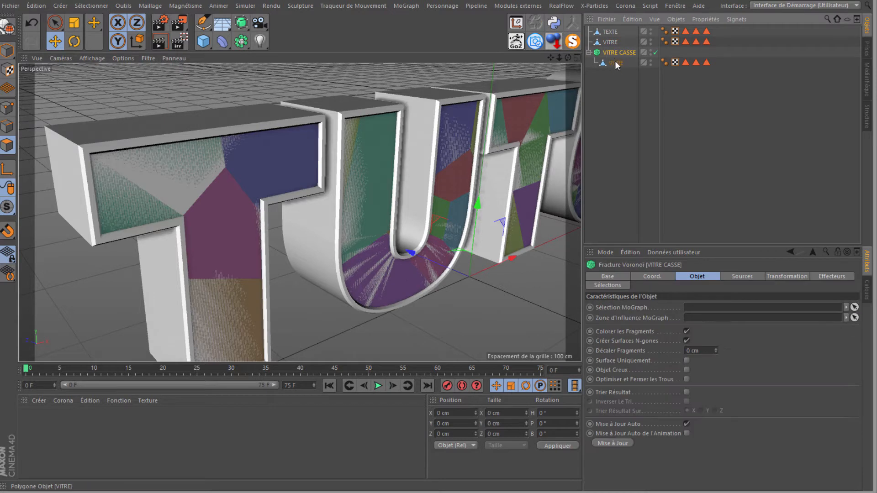
click(651, 39)
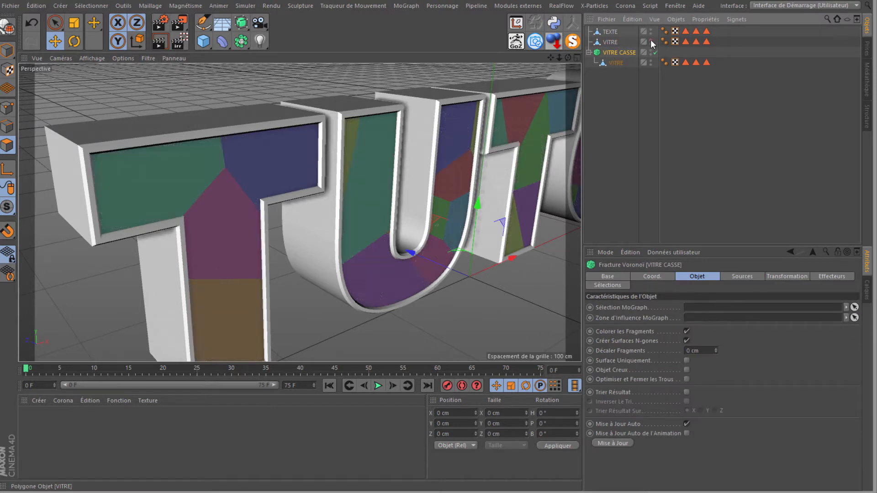
click(613, 45)
Set the point quantity of VITRE CASSE's distribution source to 200 and inspect the resulting fragments on the letters.
click(612, 53)
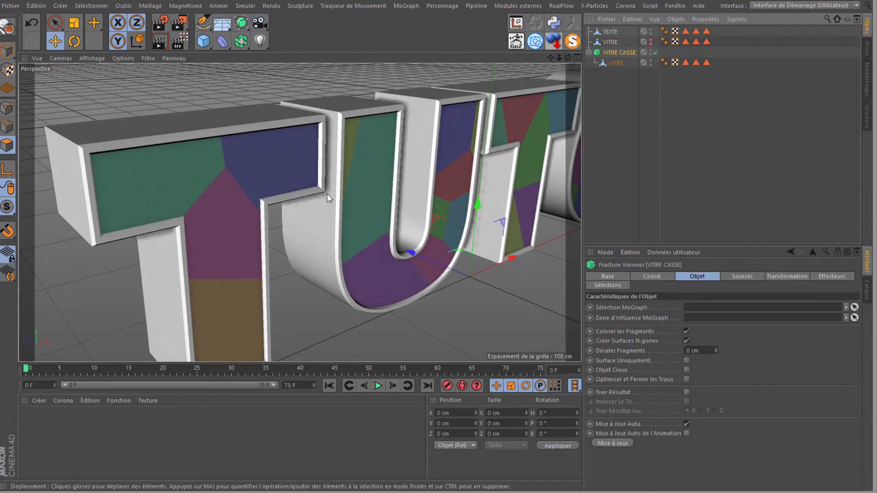
scroll(249, 181, down, 3)
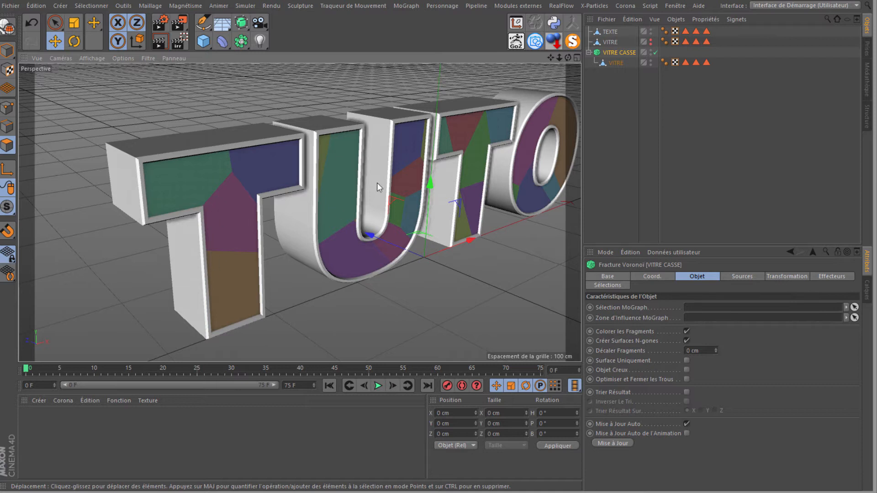
click(735, 277)
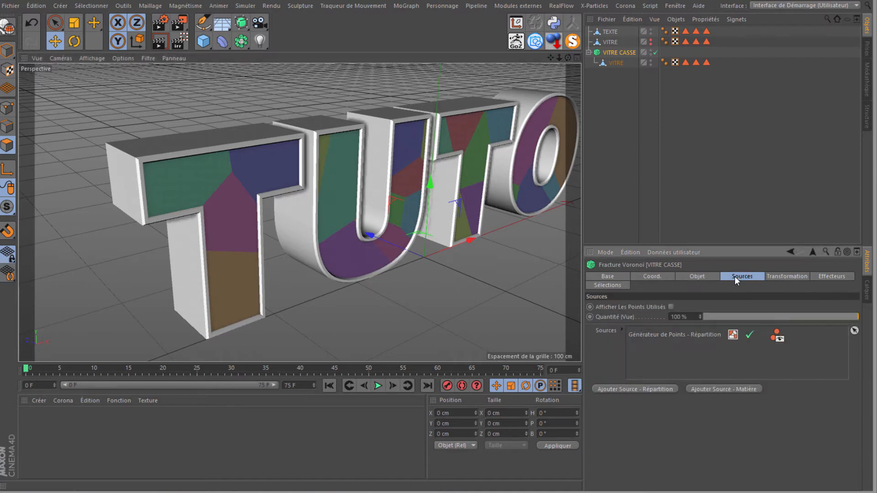
click(636, 334)
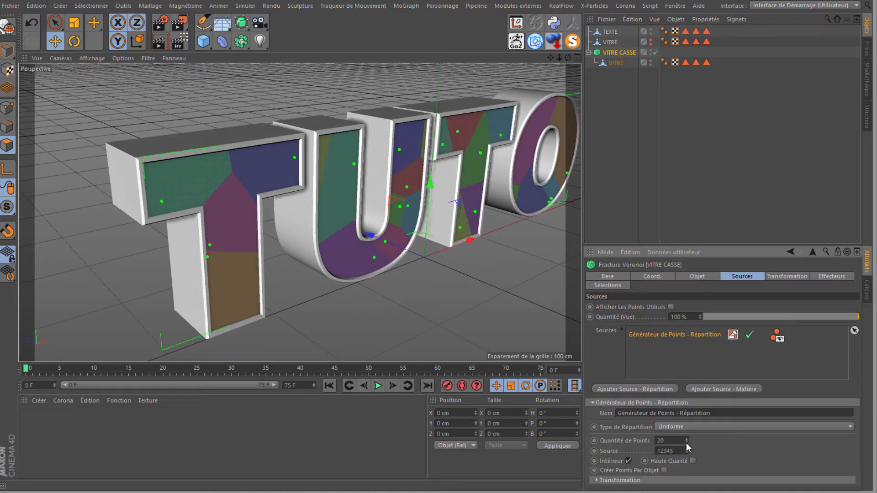
drag(684, 441, 686, 440)
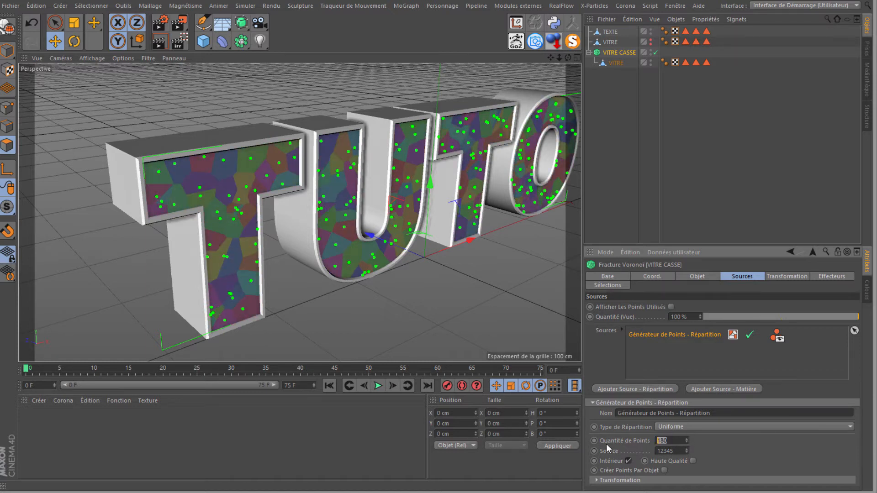
key(Return)
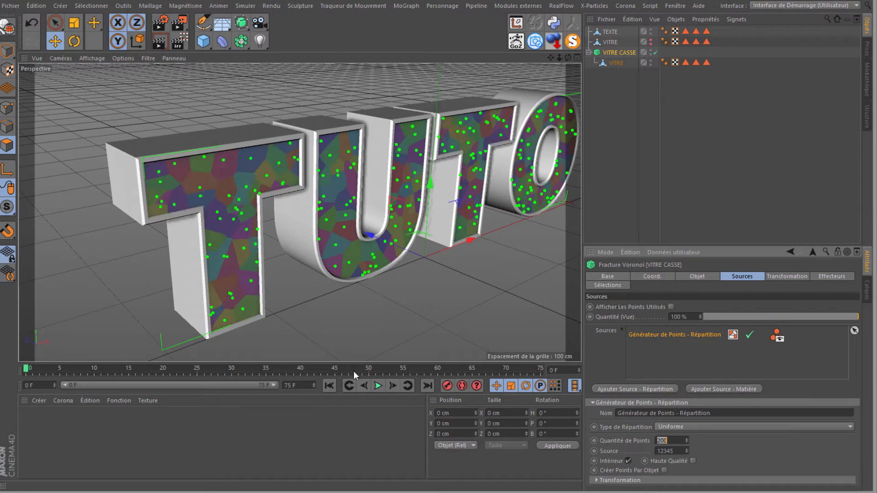
scroll(303, 235, down, 3)
drag(552, 61, 504, 64)
drag(569, 59, 563, 60)
scroll(297, 192, up, 5)
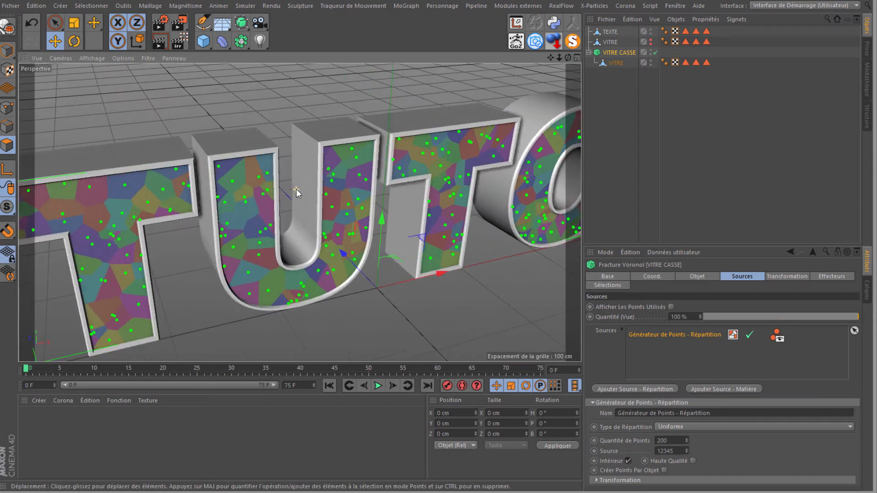
scroll(172, 228, down, 2)
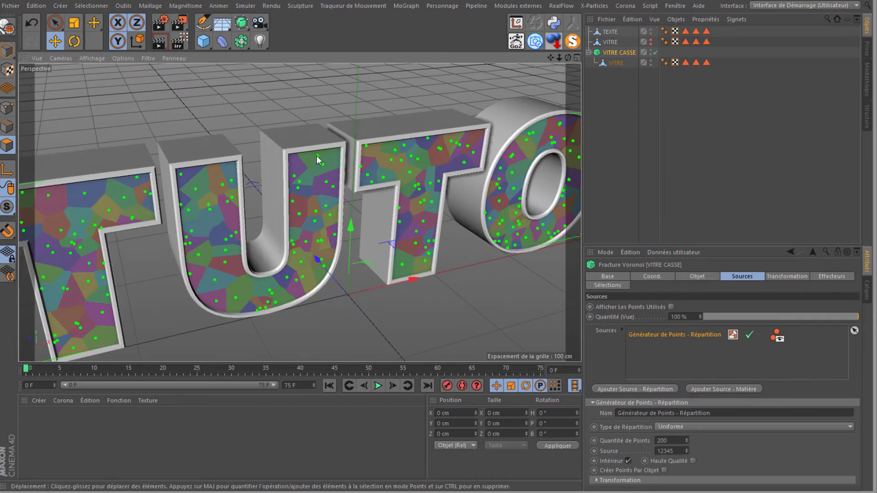
Add a Surface Tissu object and place it directly above VITRE CASSE in the hierarchy.
click(252, 6)
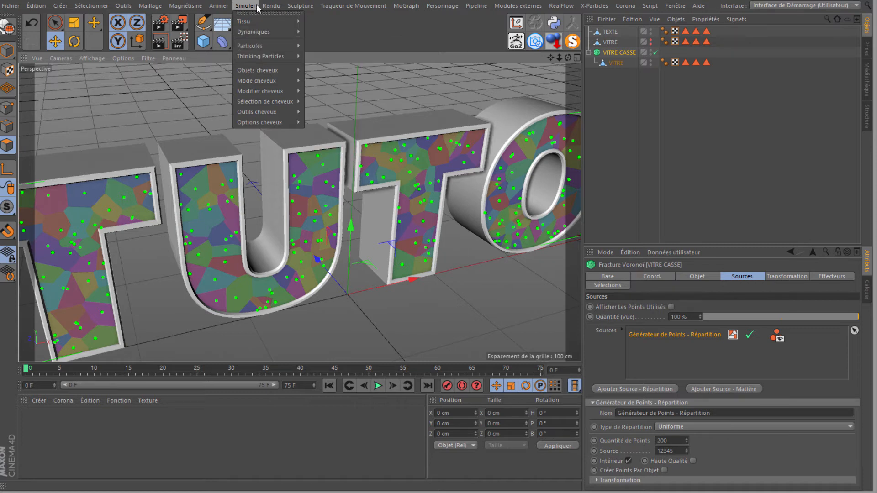
mouse_move(248, 21)
click(330, 25)
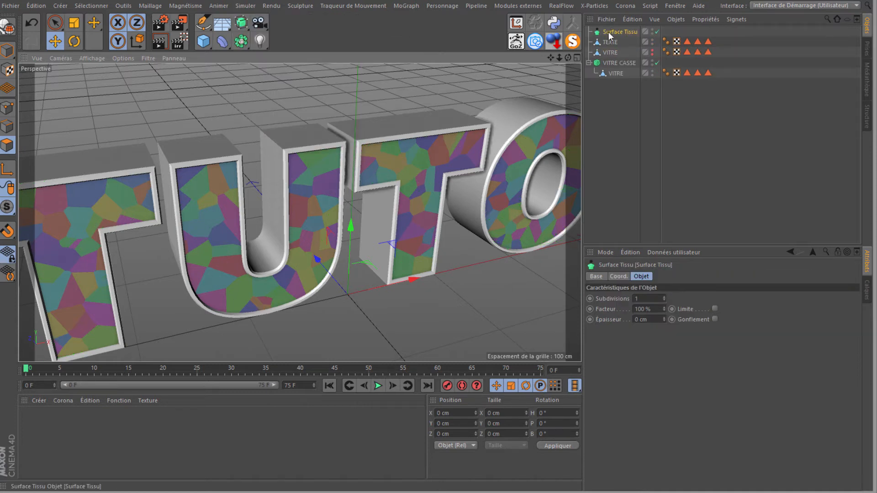
drag(609, 63, 610, 64)
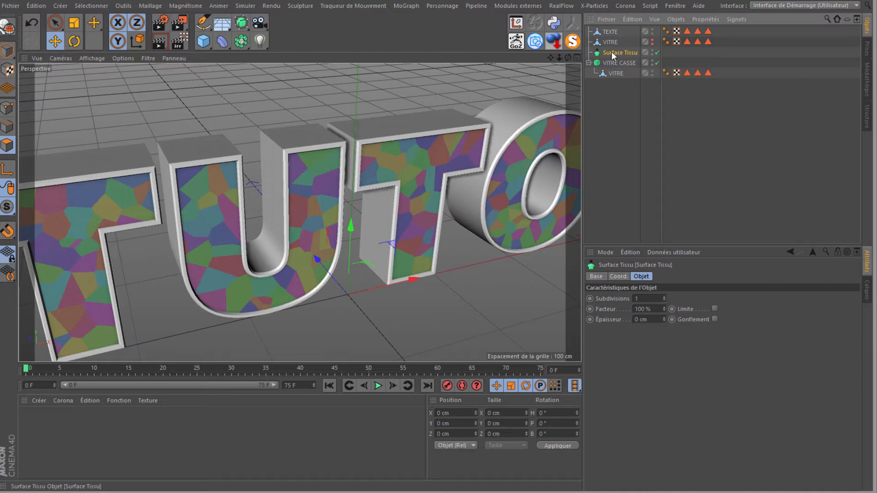
Duplicate the Surface Tissu object and make the hidden VITRE a child of the duplicate.
key(ctrl+c)
key(ctrl+v)
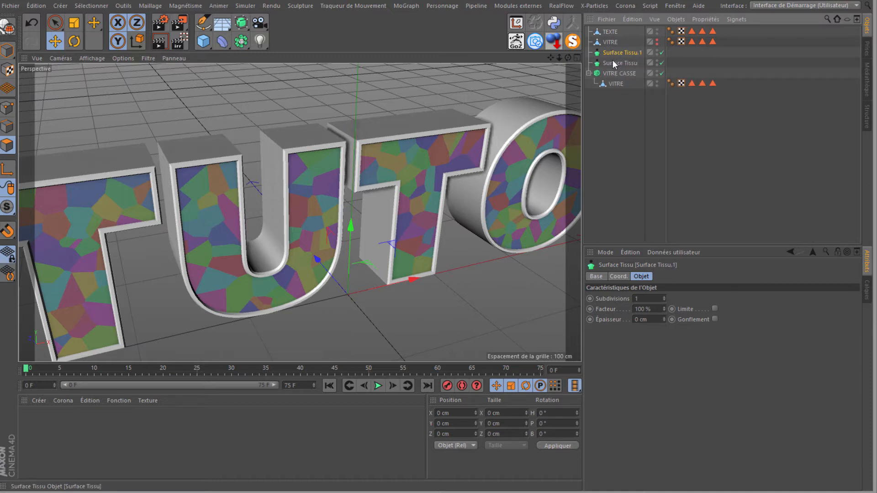
mouse_move(607, 39)
mouse_down()
mouse_move(613, 52)
mouse_move(613, 43)
mouse_up()
click(616, 43)
click(621, 63)
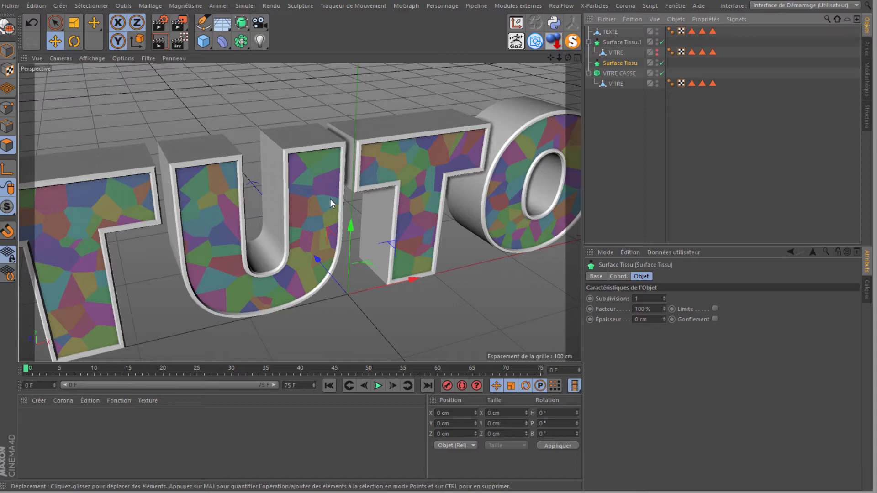
Isolate the original Surface Tissu together with VITRE CASSE and its VITRE child.
click(573, 41)
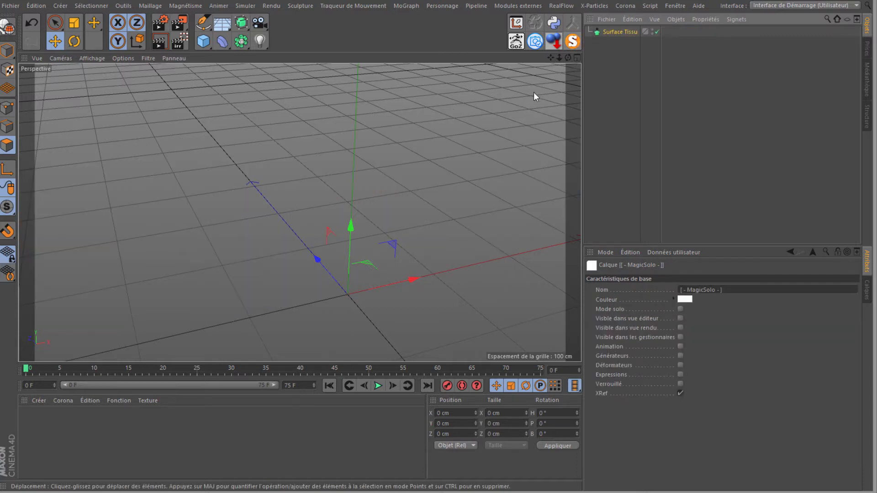
click(572, 41)
click(614, 84)
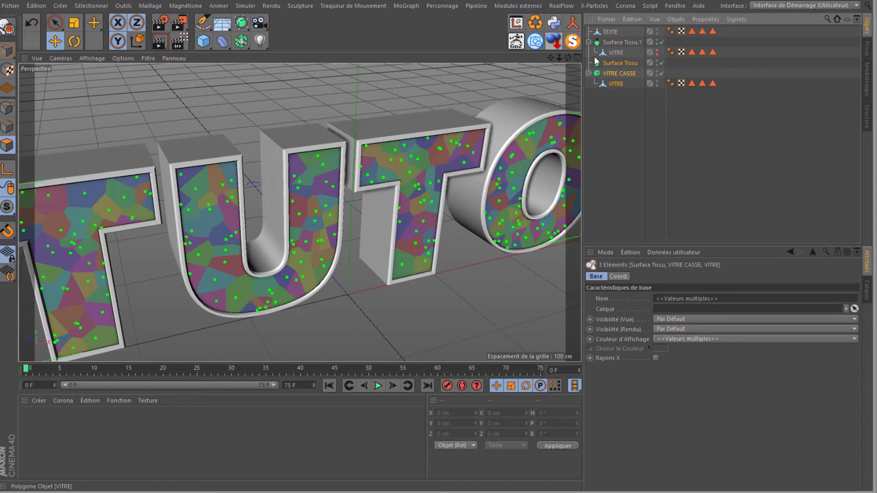
click(572, 42)
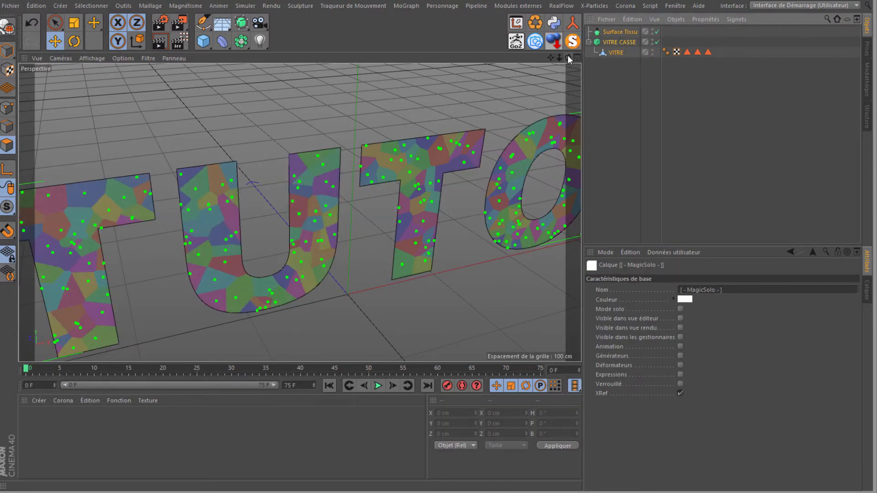
Set the original Surface Tissu's subdivisions to 0 and its thickness to -5 cm.
drag(568, 57, 568, 57)
click(612, 32)
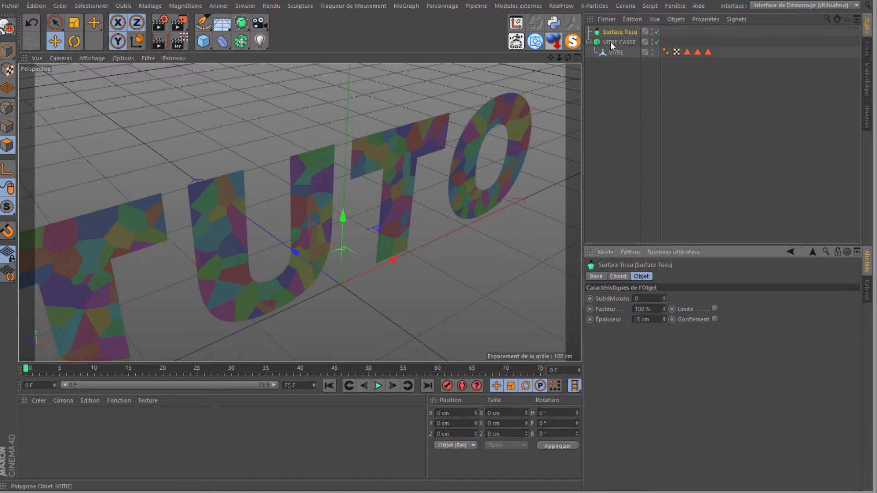
Bring back the isolated scene's remaining objects and set the original Surface Tissu's thickness to -3 cm.
drag(611, 39, 614, 33)
click(618, 32)
drag(664, 320, 664, 299)
mouse_move(664, 315)
mouse_down()
mouse_move(665, 342)
mouse_move(663, 305)
mouse_move(664, 318)
mouse_up()
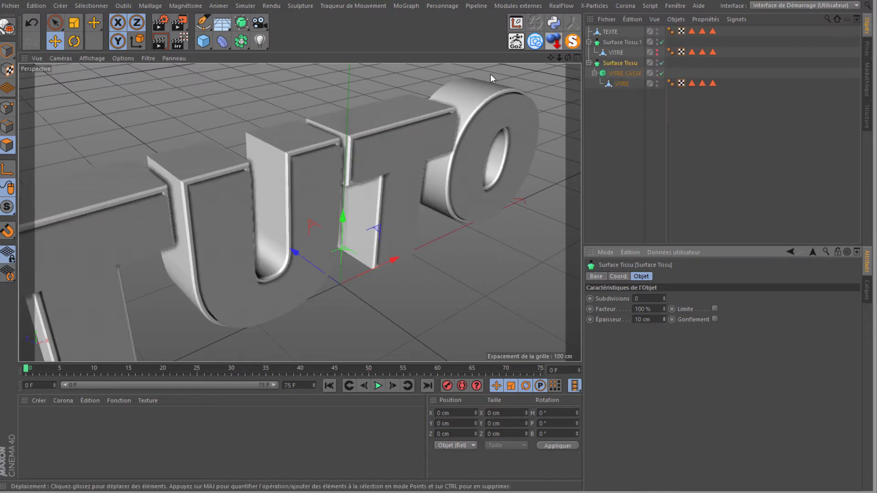
drag(568, 58, 437, 229)
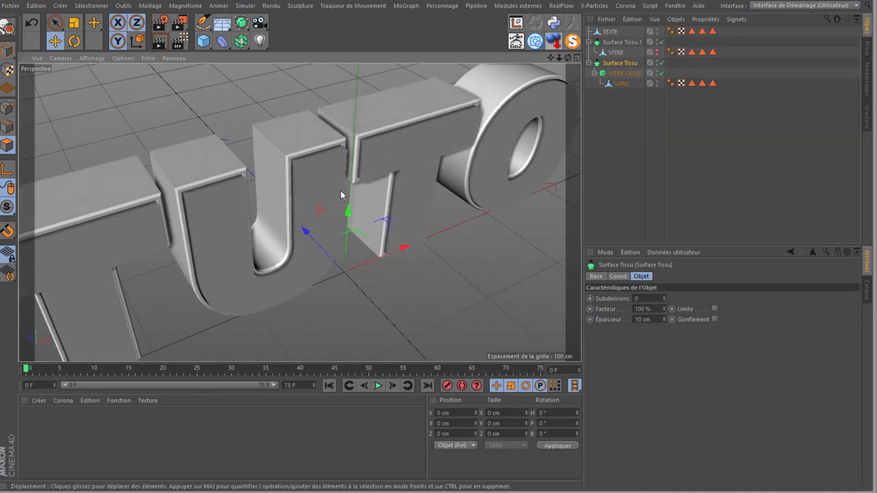
drag(665, 320, 664, 319)
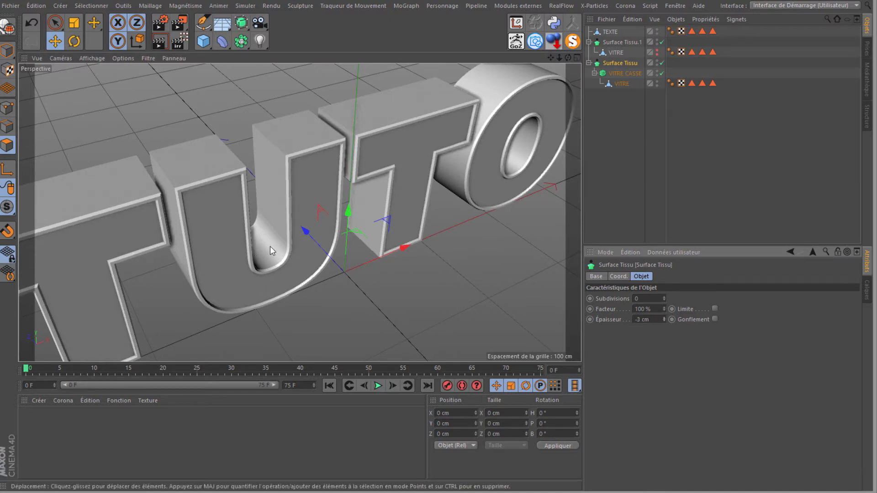
scroll(218, 214, down, 2)
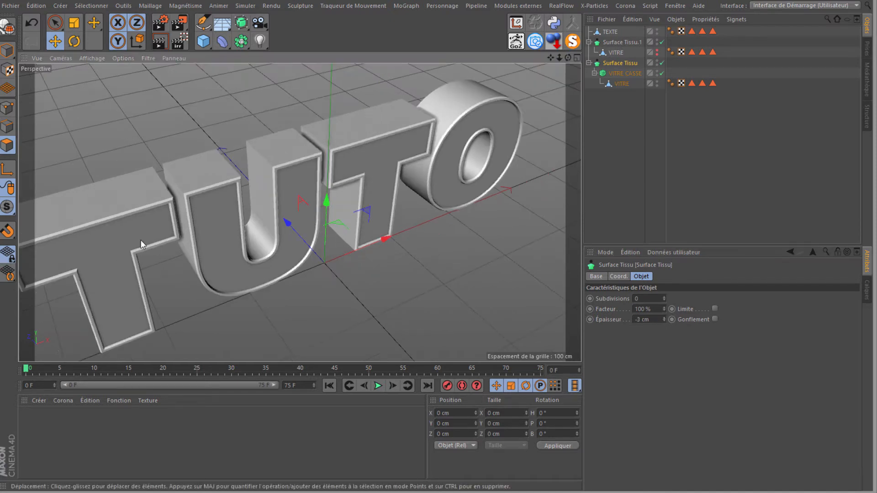
Set Surface Tissu.1's subdivisions to 0 and thickness to -3 cm, and collapse both Surface Tissu hierarchies.
click(614, 41)
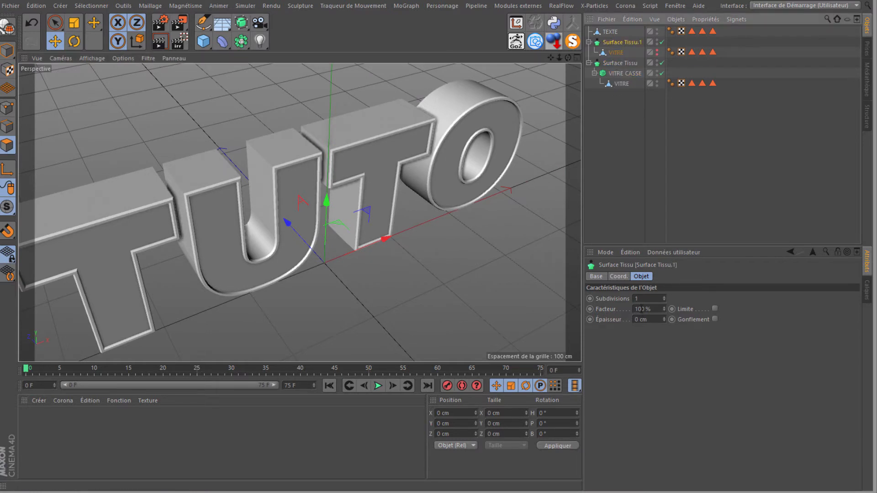
double_click(638, 297)
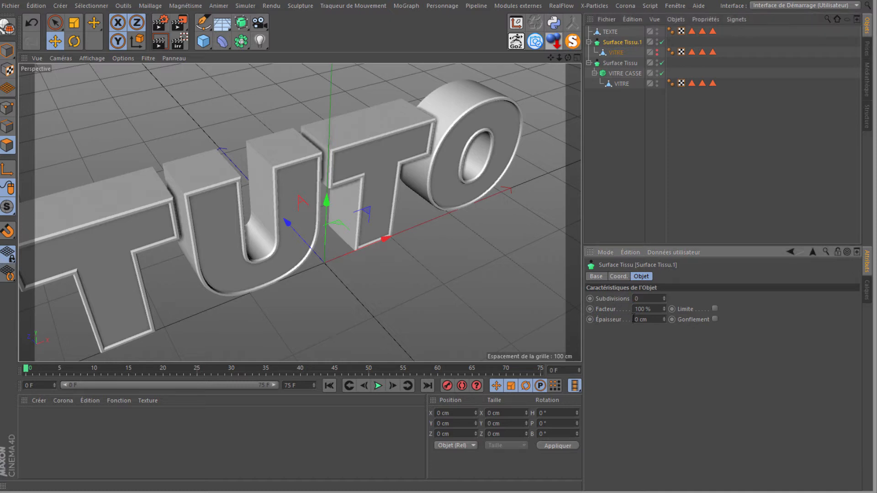
drag(650, 320, 620, 322)
key(BackSpace)
text(-3)
key(Return)
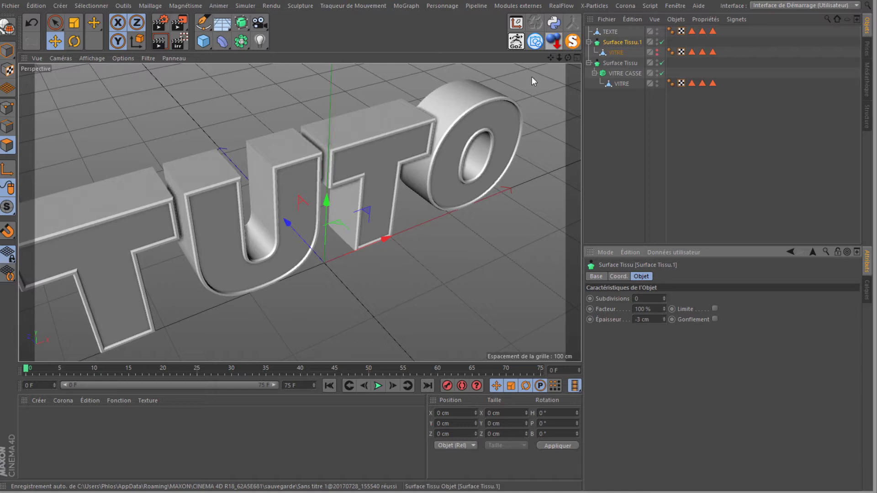
click(588, 41)
click(588, 52)
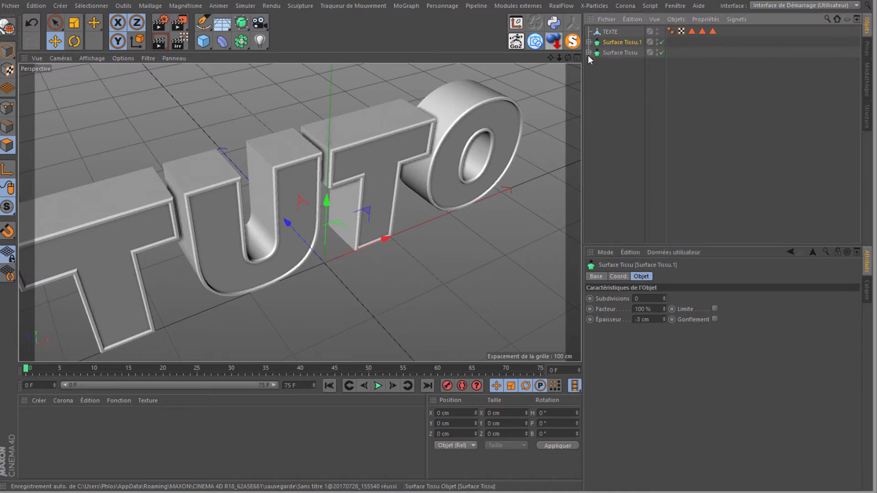
Add a cube named Murs and scale it up uniformly until it encloses all the TUTO letters with ample room.
drag(567, 58, 510, 81)
scroll(412, 158, down, 5)
drag(567, 58, 581, 54)
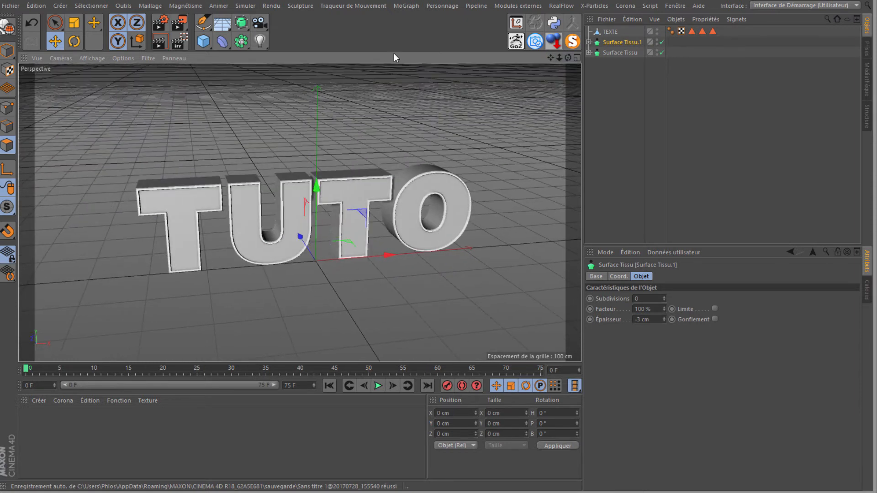
click(202, 43)
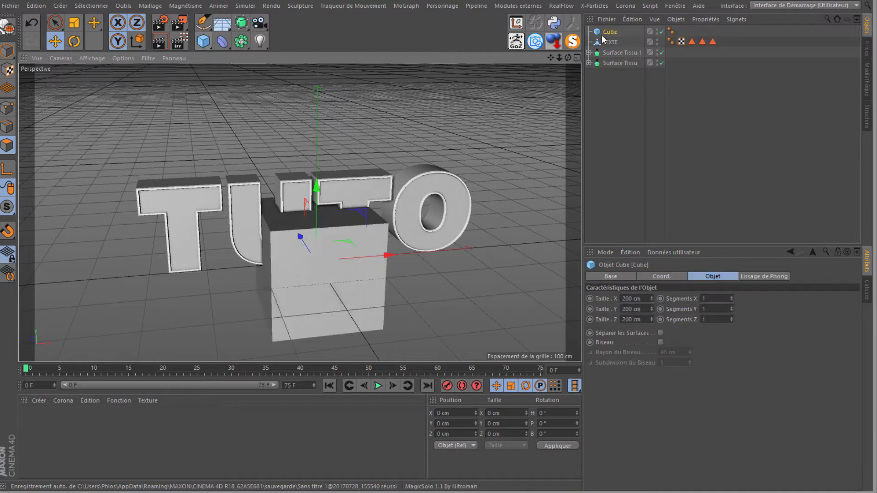
double_click(611, 32)
text(M)
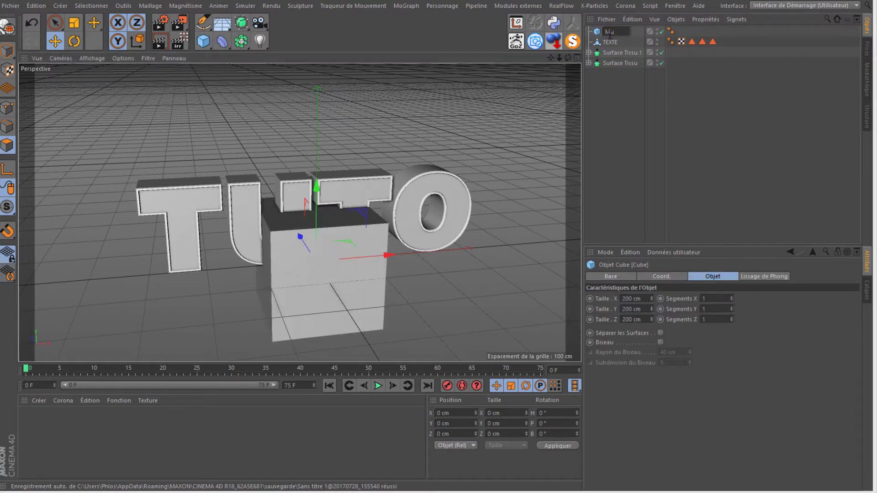
text(urs)
key(Return)
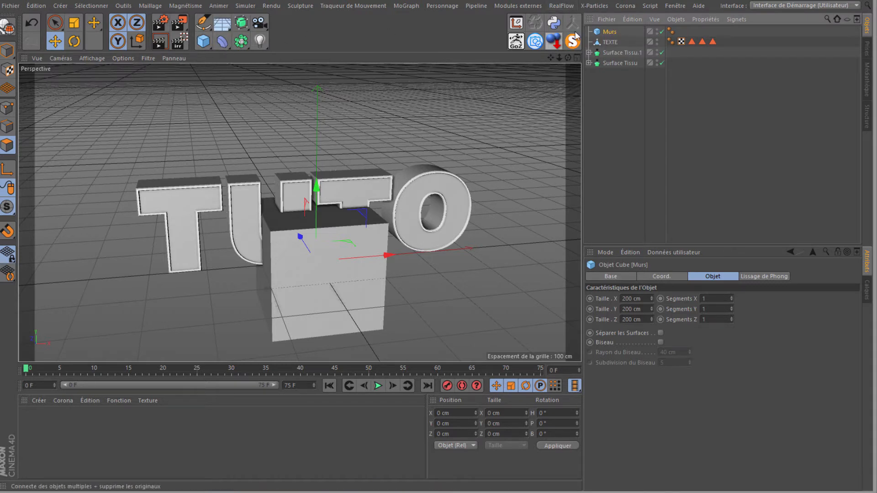
click(74, 22)
drag(123, 160, 115, 125)
Give Murs an Affichage tag with its shading mode enabled and set to Lignes.
right_click(608, 35)
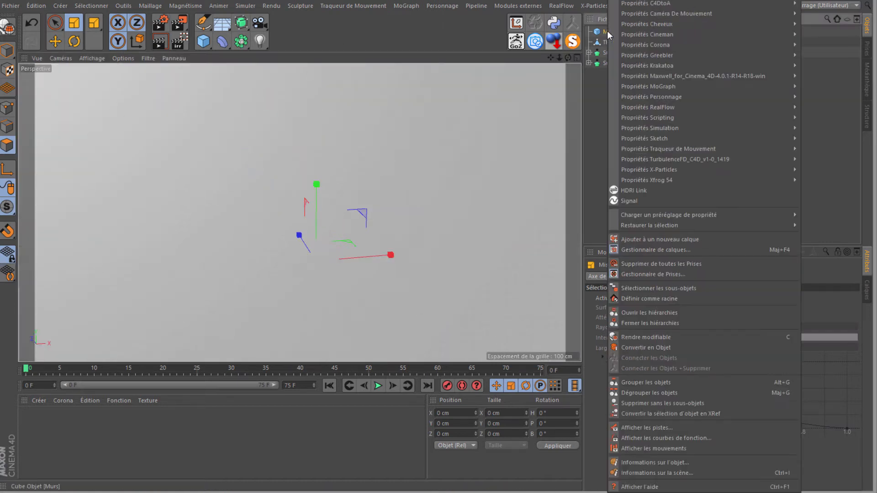
mouse_move(646, 3)
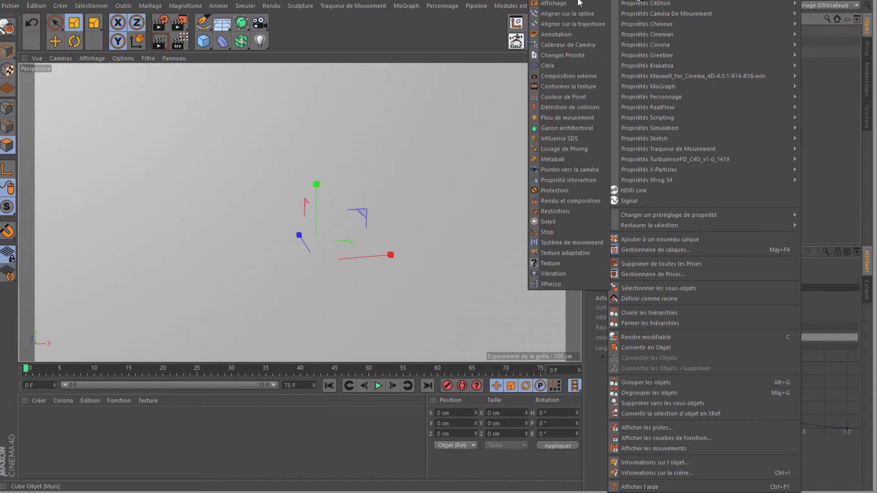
click(554, 4)
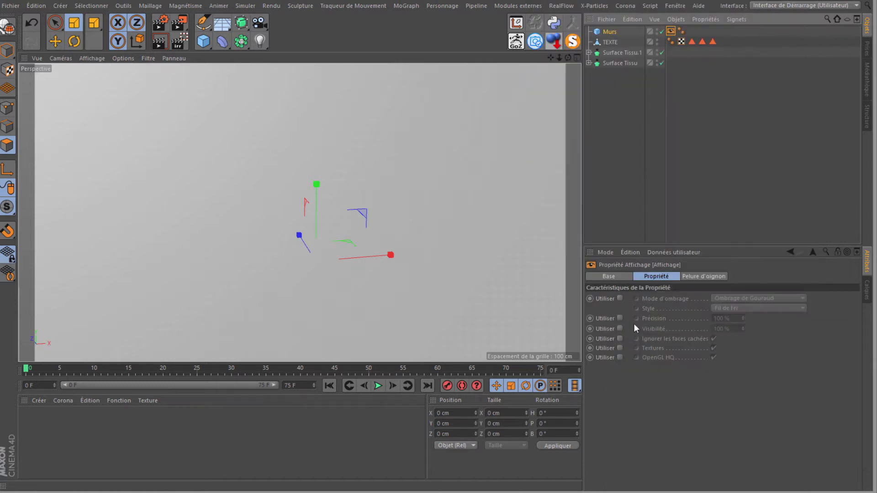
click(620, 299)
click(728, 297)
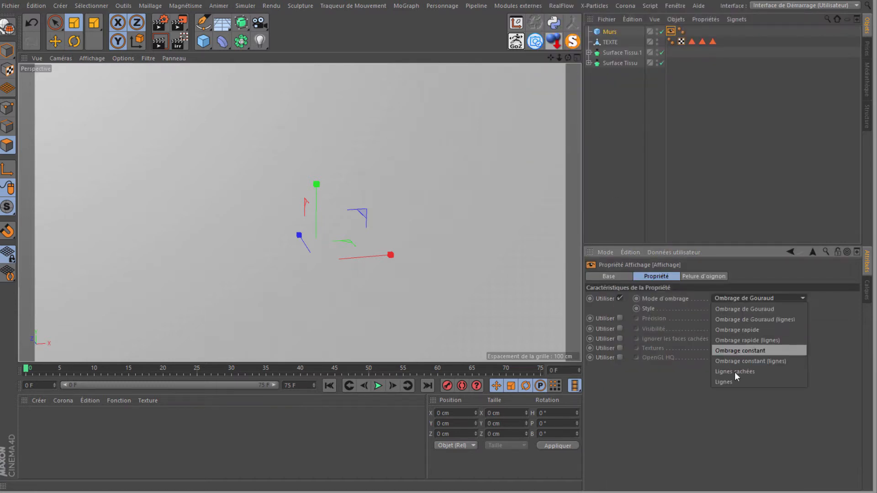
click(731, 381)
scroll(190, 135, down, 3)
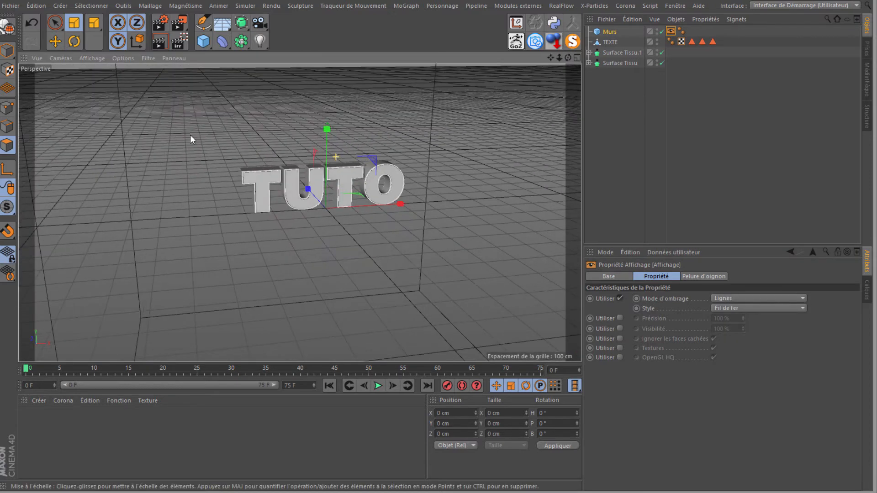
scroll(176, 146, down, 4)
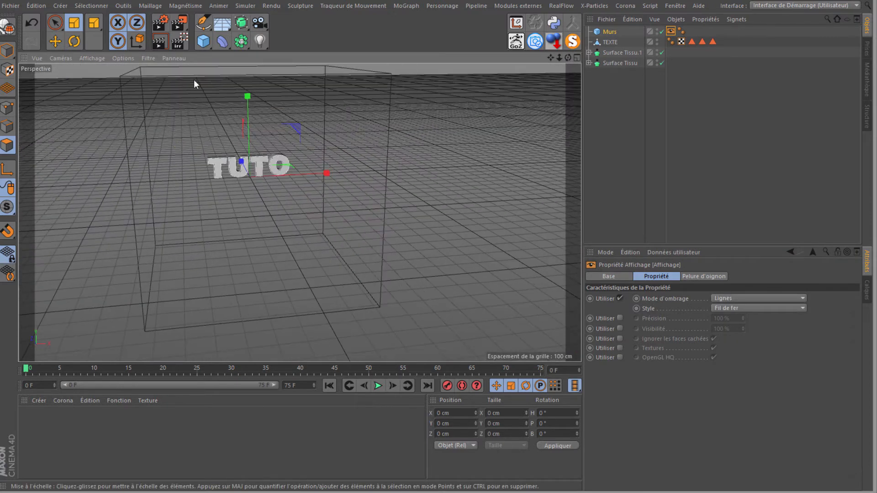
Move Murs up so its base is level with the letters' feet, and forward so the letters stand near its back wall.
drag(568, 58, 439, 231)
scroll(247, 210, down, 2)
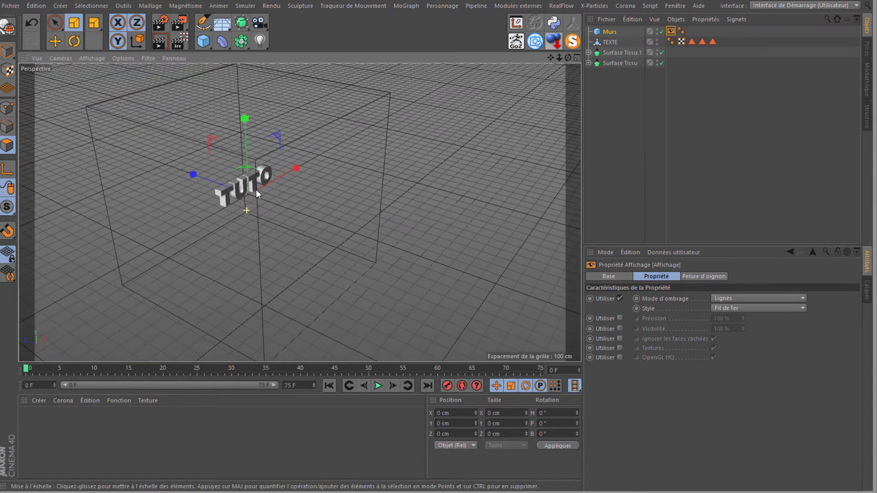
click(553, 41)
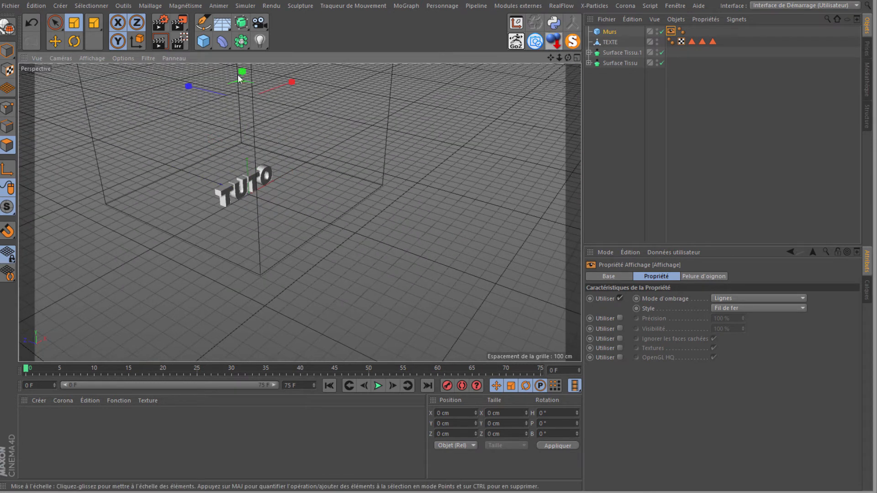
key(e)
drag(188, 86, 252, 121)
drag(568, 58, 429, 232)
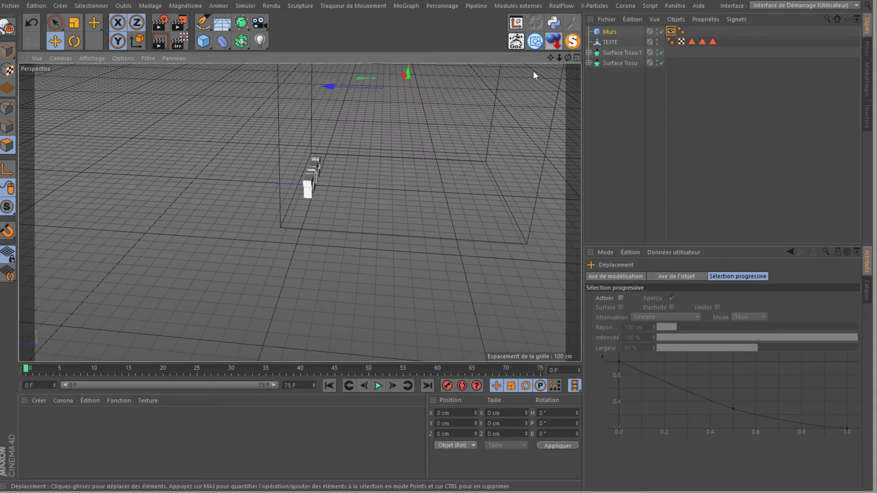
drag(354, 85, 346, 88)
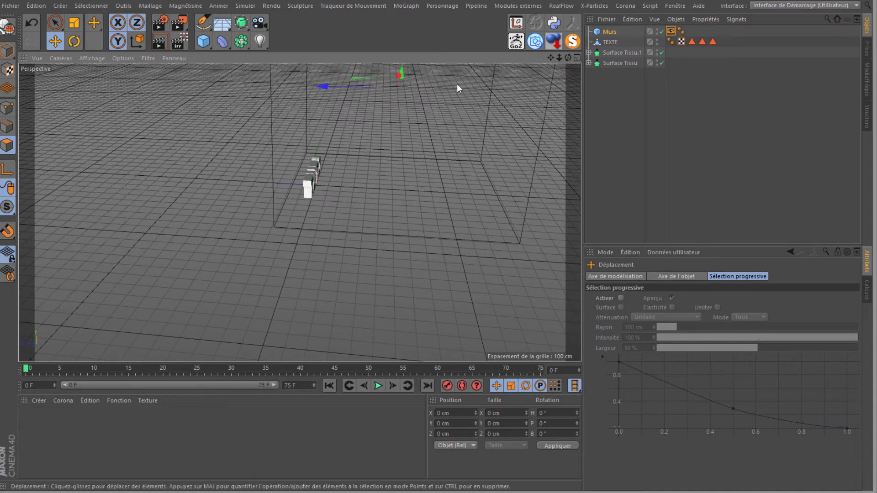
Frame the TUTO letters from the front in the perspective view, centred and seen slightly from above.
drag(567, 58, 436, 233)
scroll(178, 217, up, 4)
scroll(159, 177, up, 4)
drag(550, 55, 438, 232)
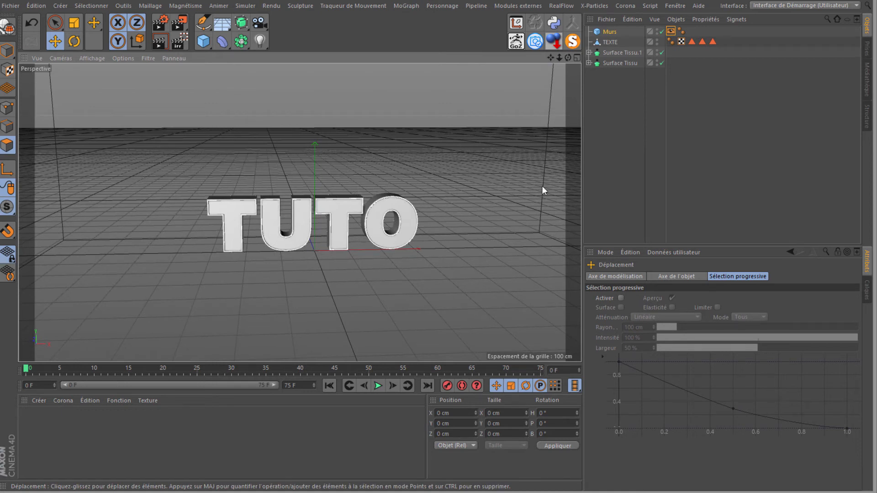
drag(559, 57, 438, 230)
drag(551, 58, 436, 229)
drag(568, 58, 439, 235)
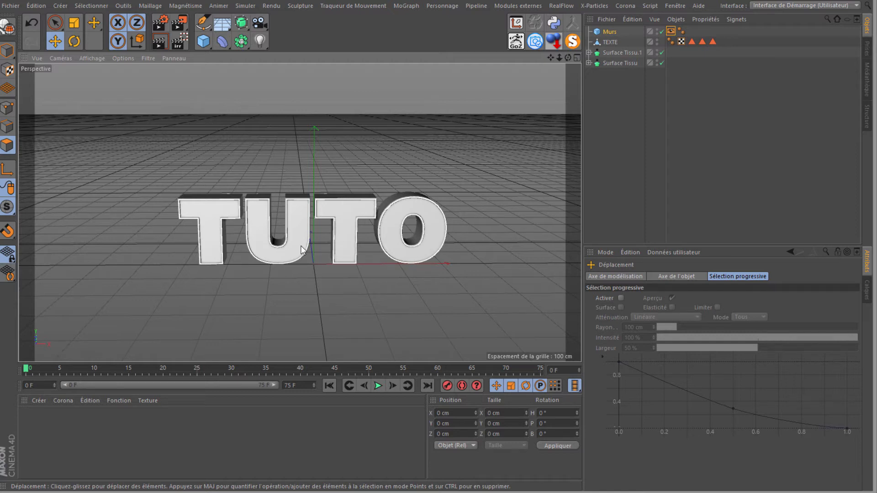
Rename Surface Tissu.1 as VITRE and the original Surface Tissu as VITRE CASSE, leaving both hierarchies collapsed.
click(610, 42)
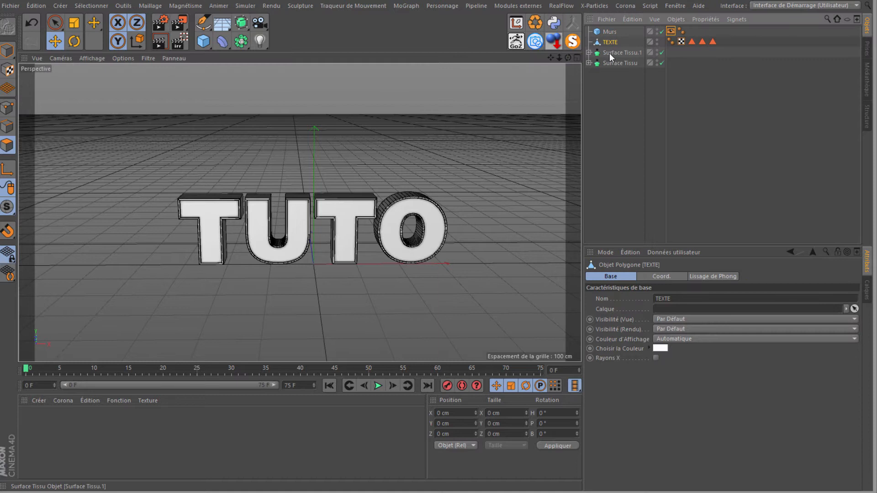
click(588, 53)
click(589, 73)
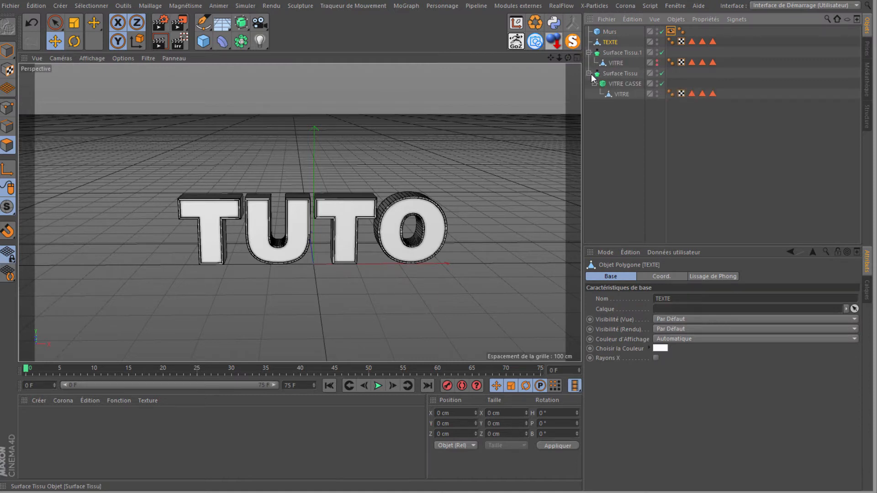
double_click(613, 53)
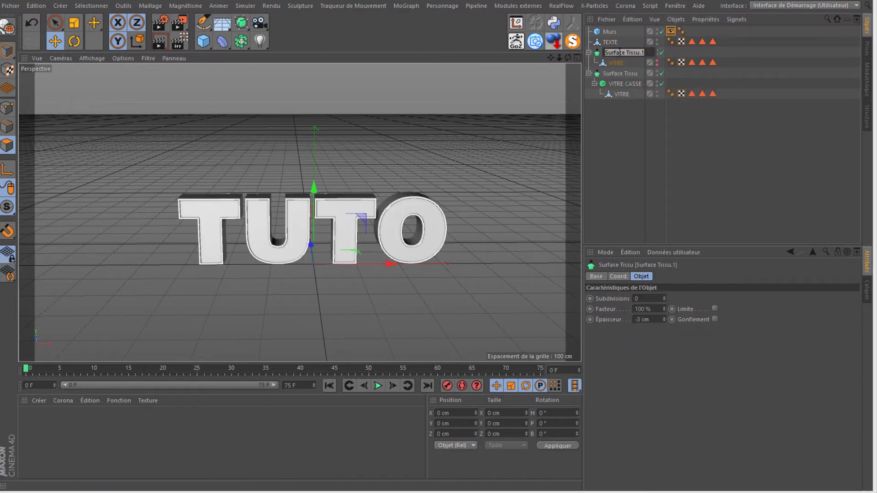
text(VITRE)
key(Return)
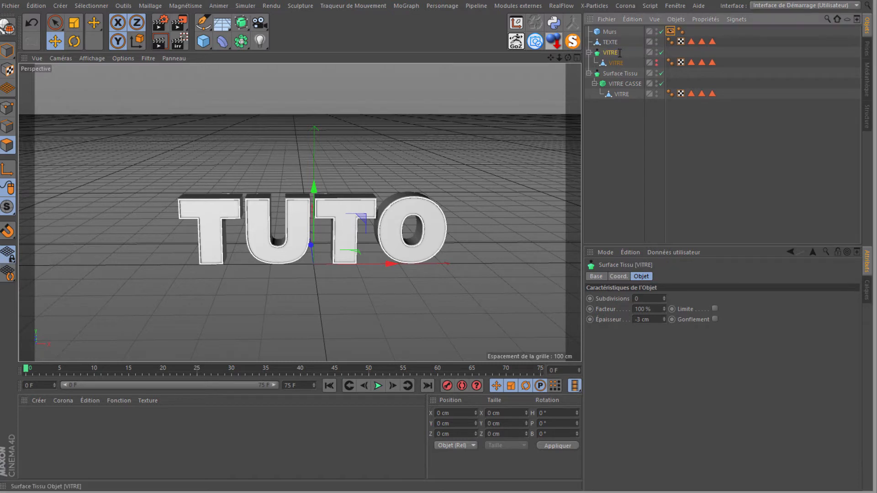
double_click(618, 73)
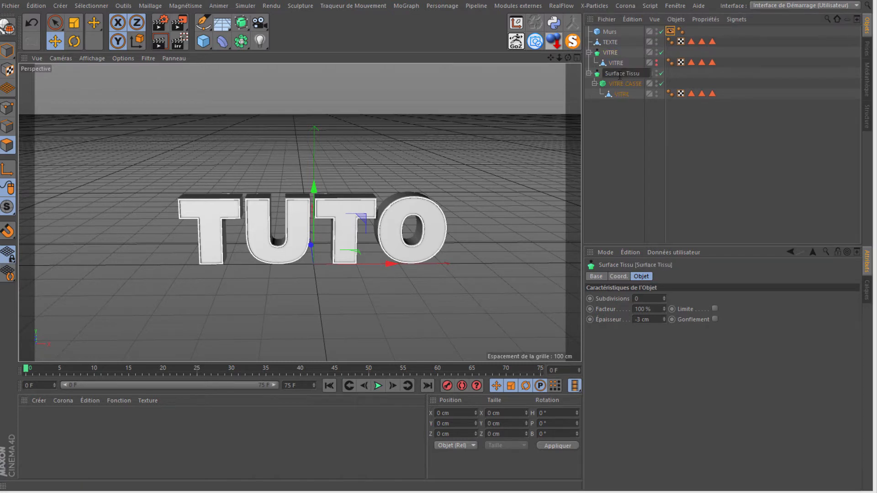
text(VITRE CASSE)
key(Return)
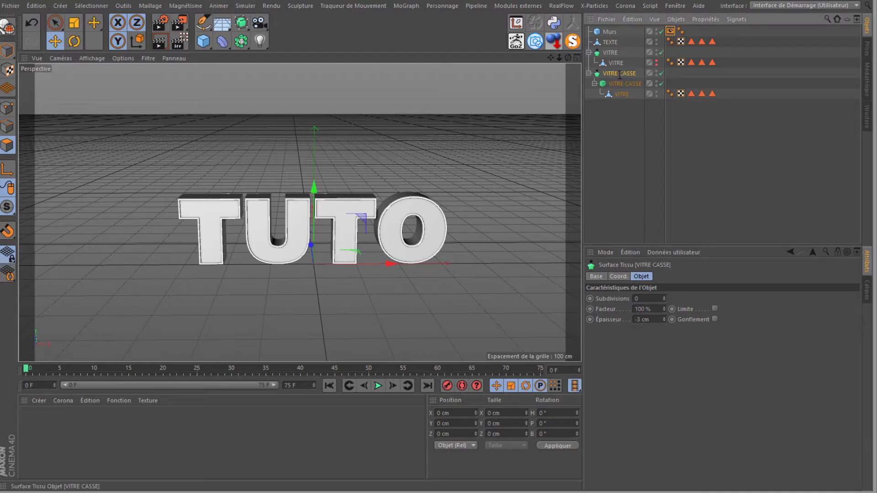
click(588, 52)
click(589, 63)
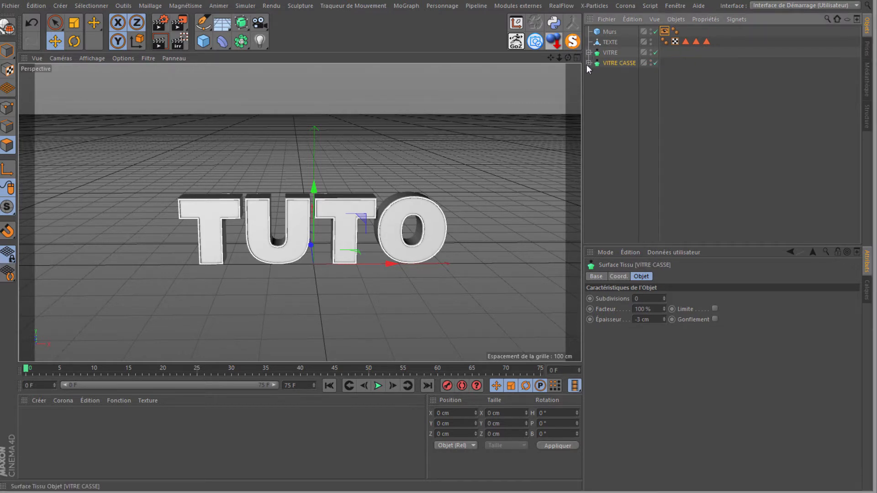
Keyframe the Y position of TEXTE and VITRE together at frame 25, leaving them at their current height.
click(607, 43)
ctrl+click(614, 52)
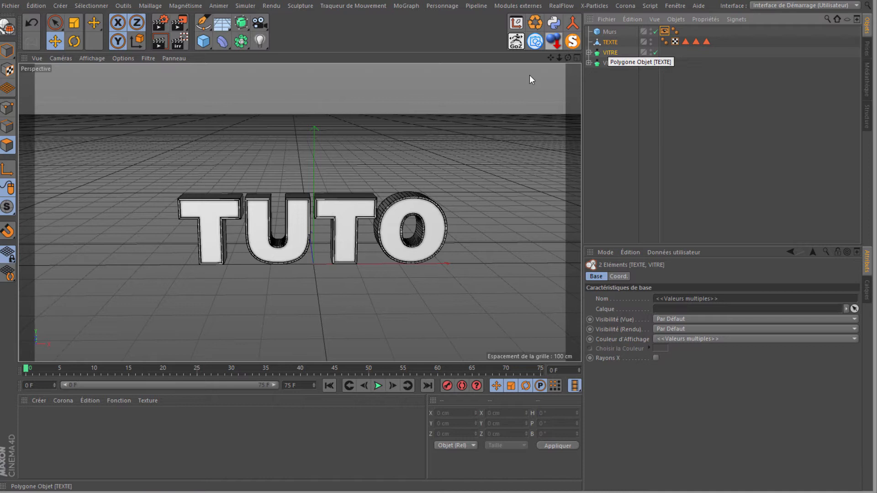
click(147, 369)
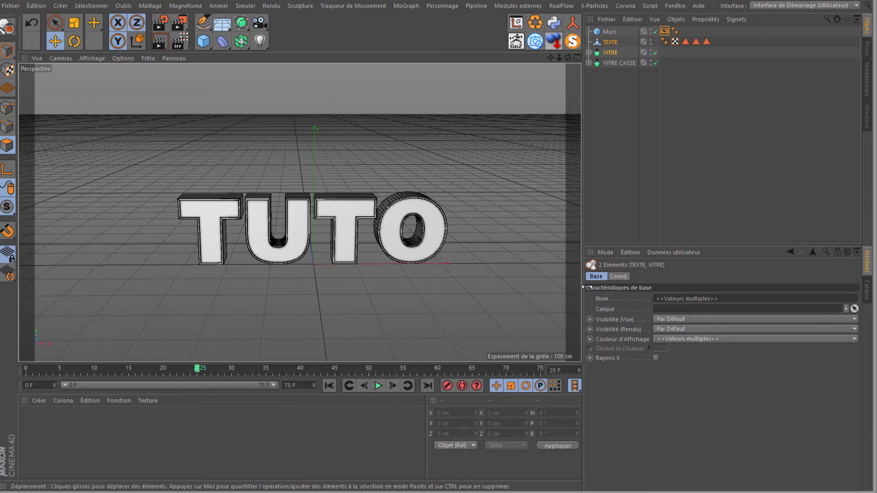
click(616, 279)
ctrl+click(590, 309)
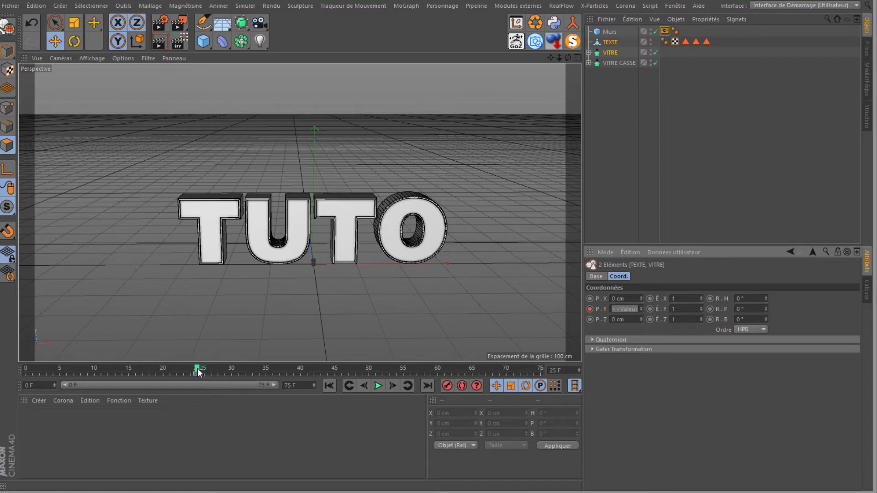
At frame 10, raise TEXTE and VITRE to a Y position of 550 cm, keyframe it, and play back the fall.
drag(198, 372, 133, 376)
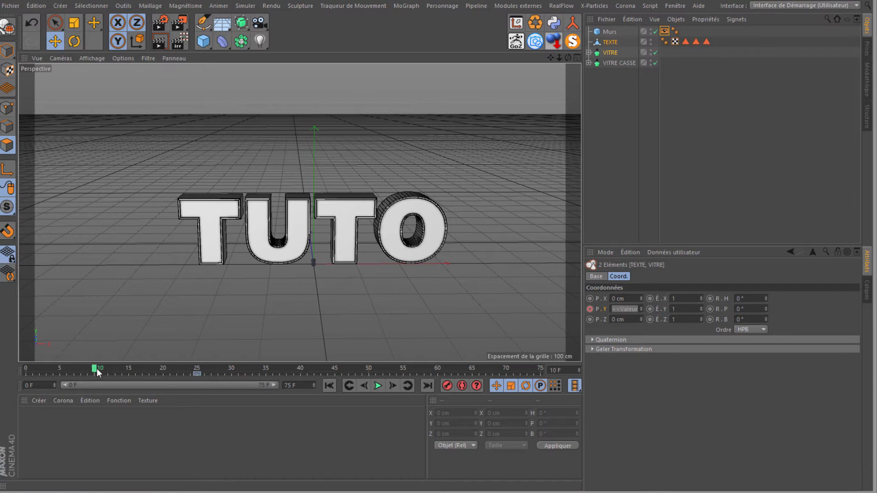
click(7, 50)
drag(313, 184, 438, 230)
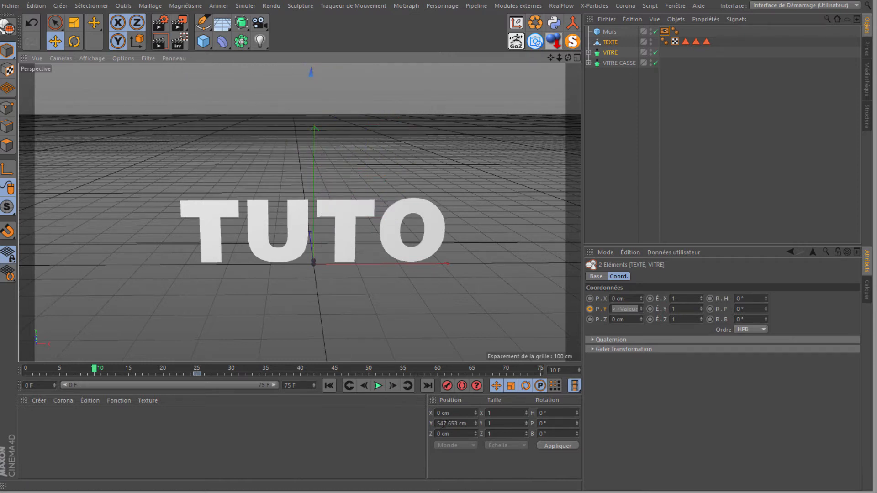
drag(439, 424, 553, 426)
text(55)
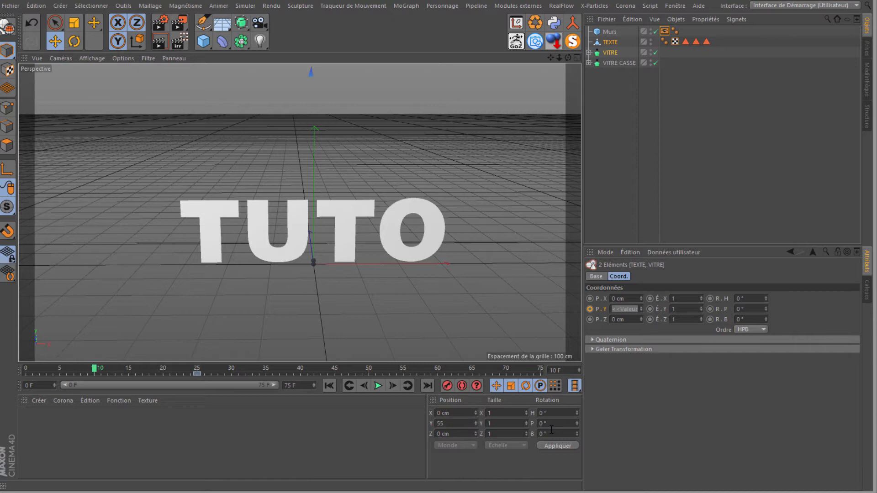
click(590, 310)
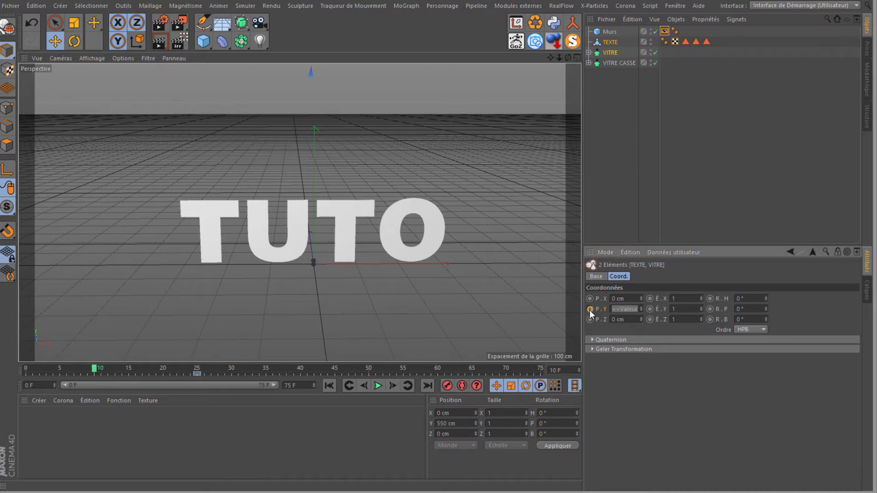
click(379, 386)
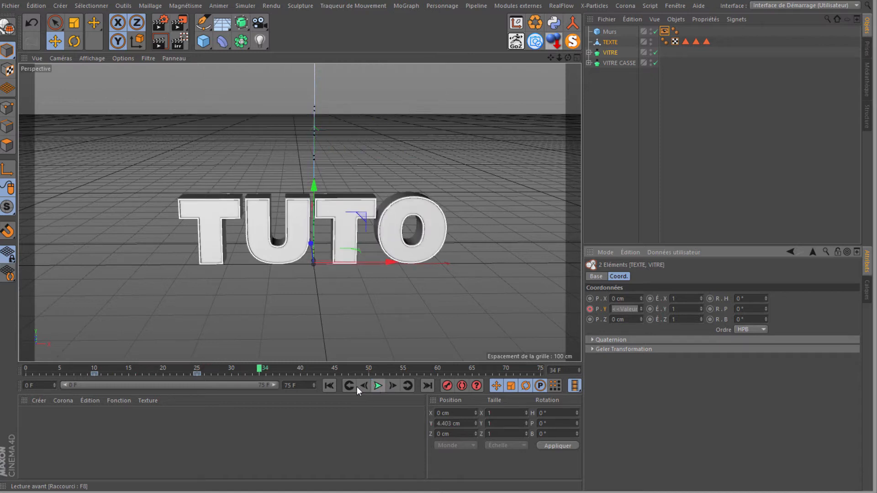
click(329, 386)
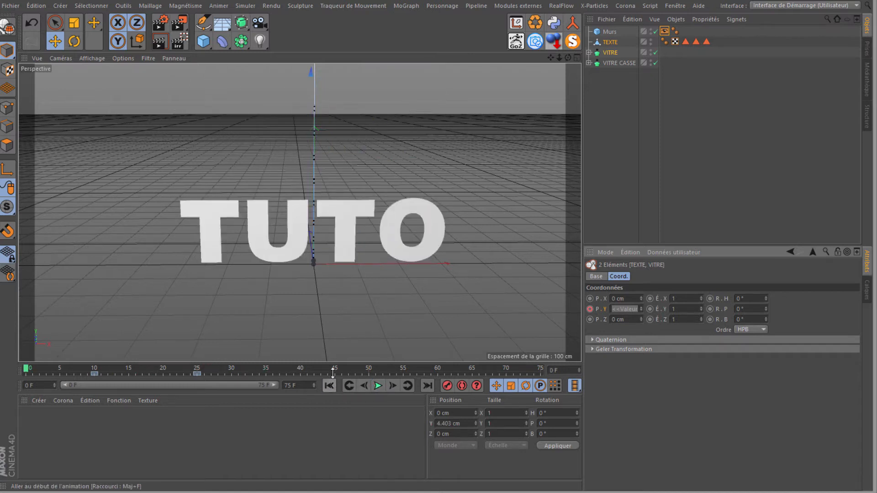
Set all Y position keys of TEXTE and VITRE to linear interpolation in their function curve and replay the animation.
right_click(603, 309)
mouse_move(621, 308)
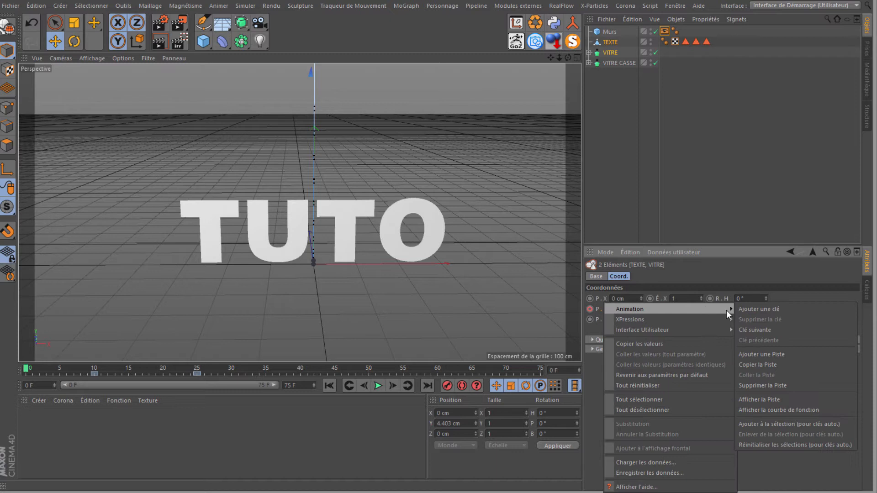
click(757, 409)
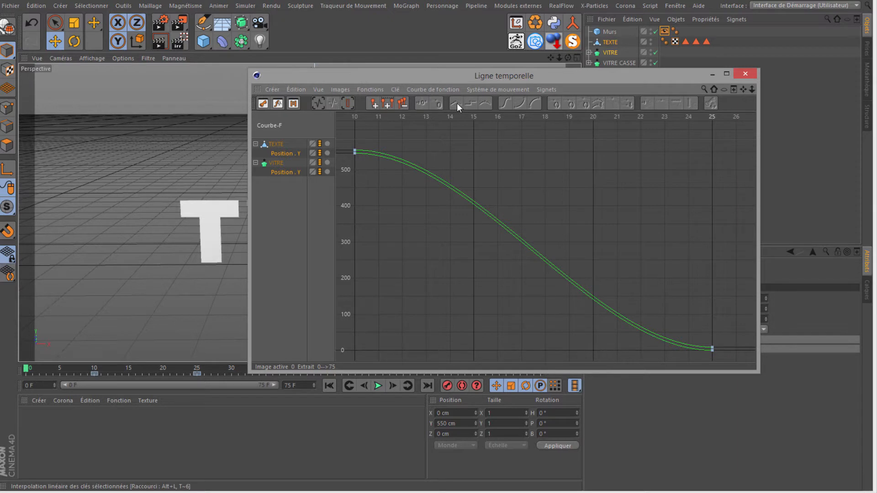
drag(720, 353, 335, 143)
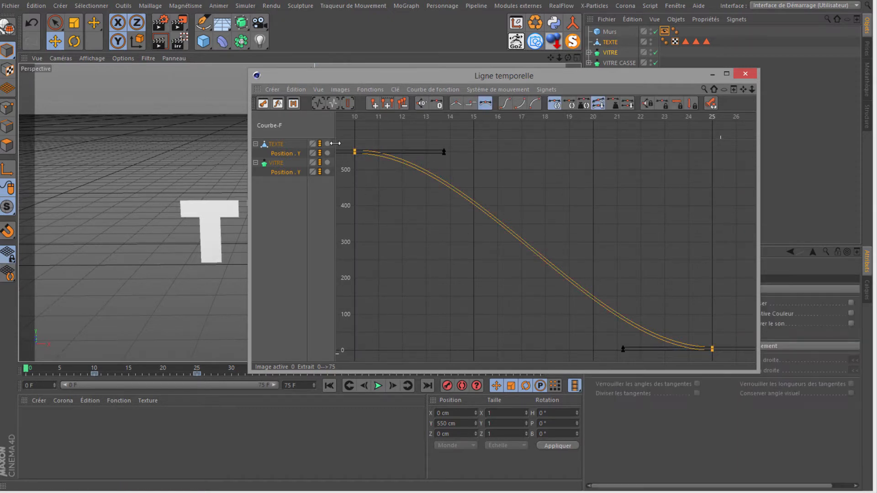
click(455, 103)
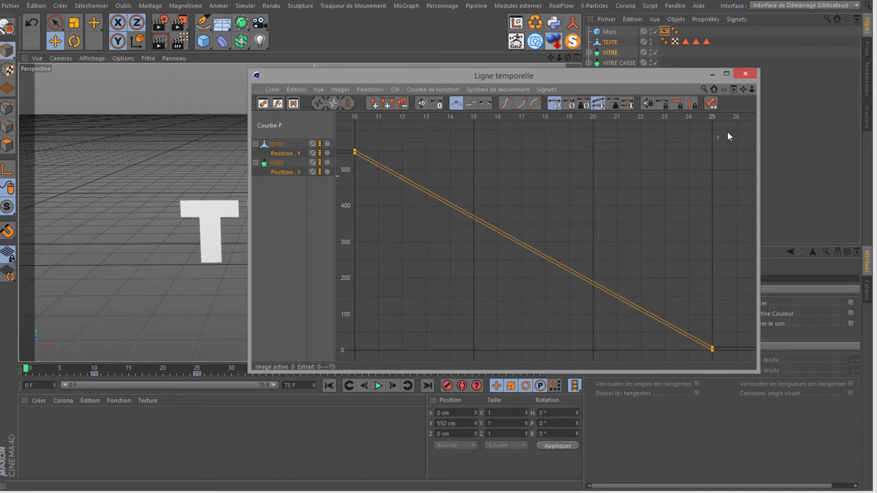
click(746, 74)
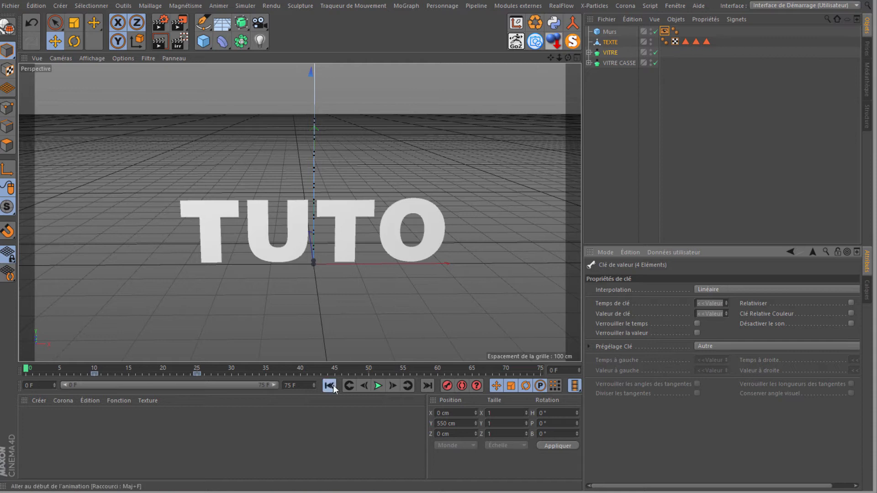
click(376, 387)
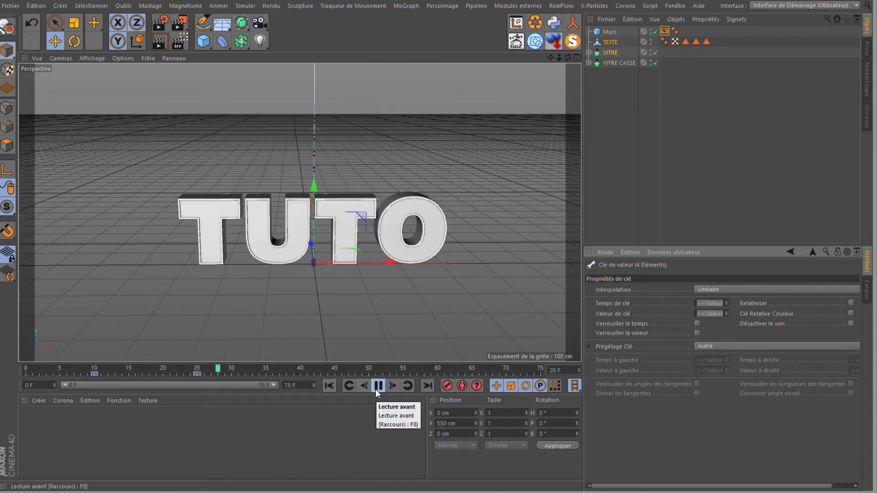
click(376, 389)
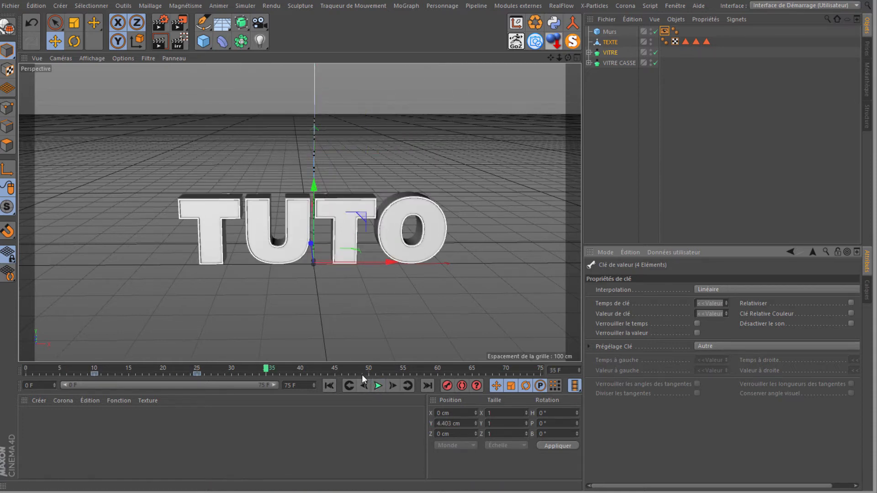
At frame 24, set VITRE's view and render visibility to Activé and keyframe both.
drag(267, 370, 181, 374)
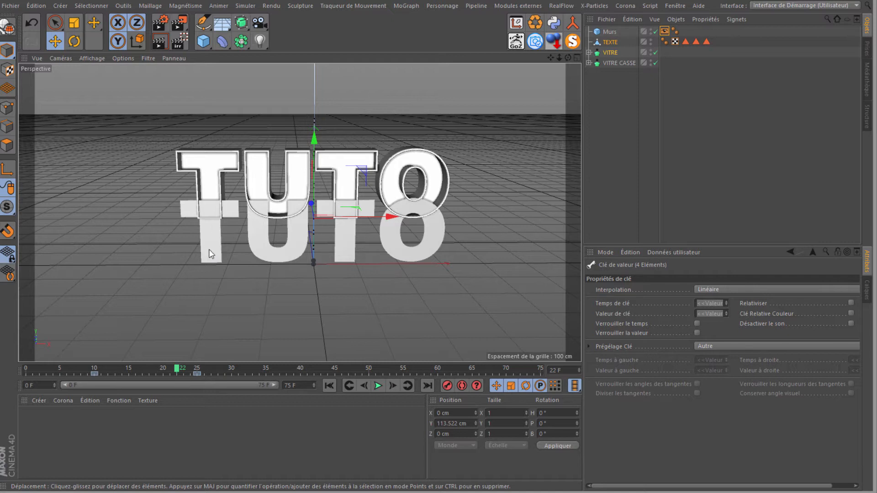
drag(177, 373, 197, 371)
mouse_move(195, 370)
mouse_down()
mouse_move(219, 370)
mouse_move(192, 374)
mouse_up()
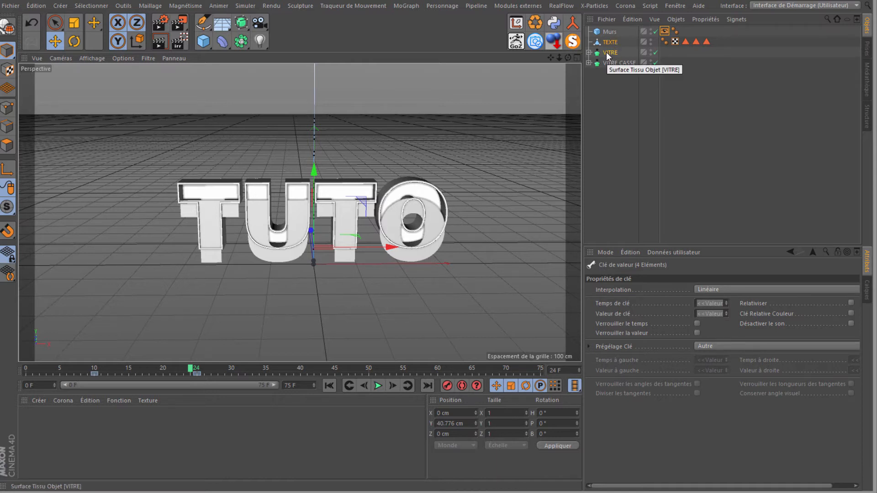
click(607, 53)
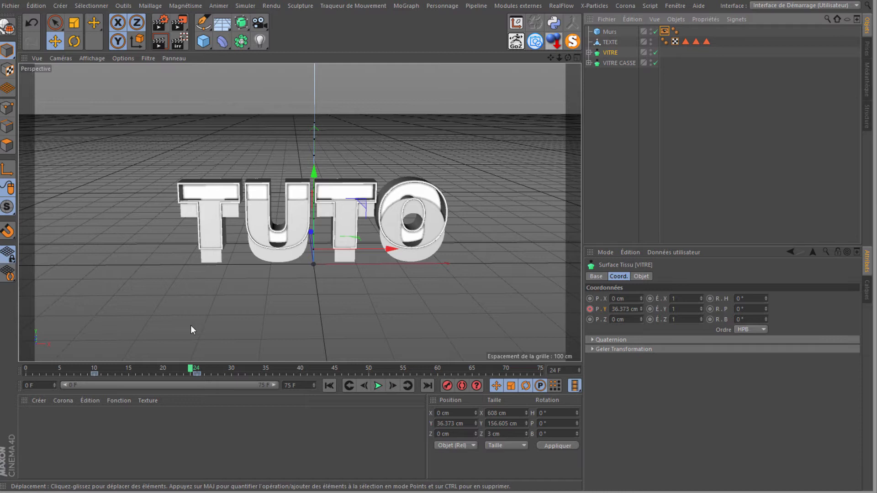
click(195, 374)
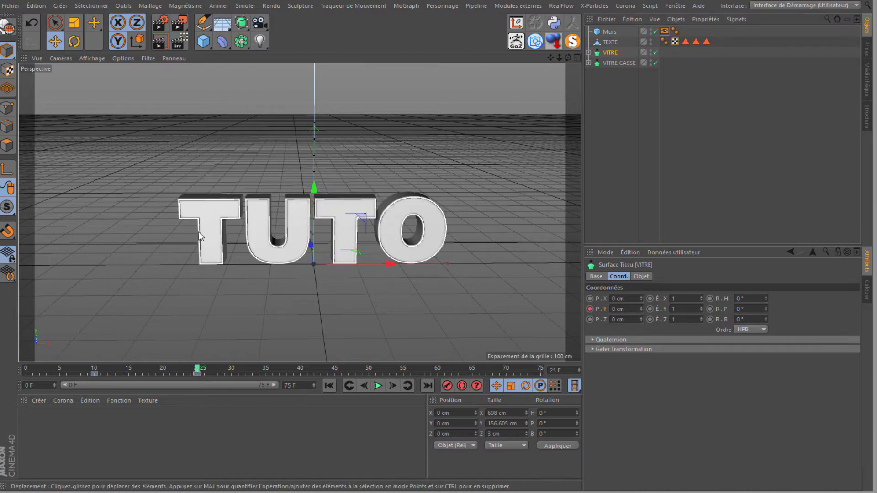
click(190, 371)
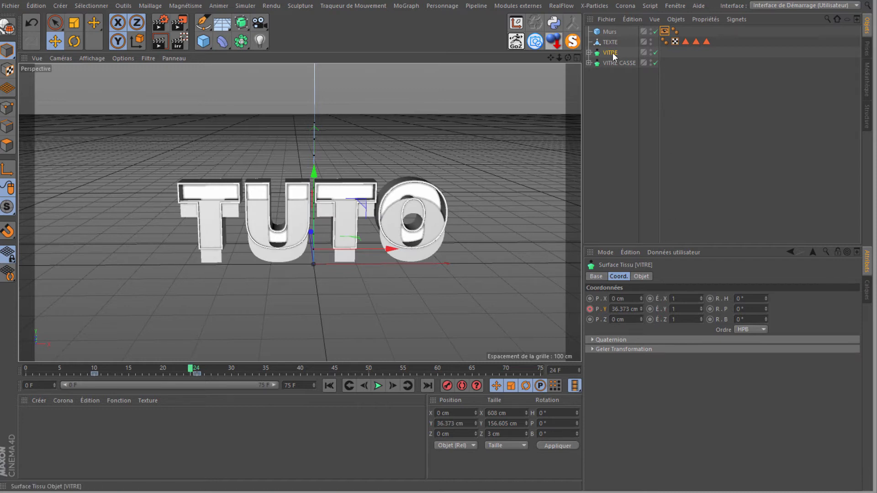
click(596, 277)
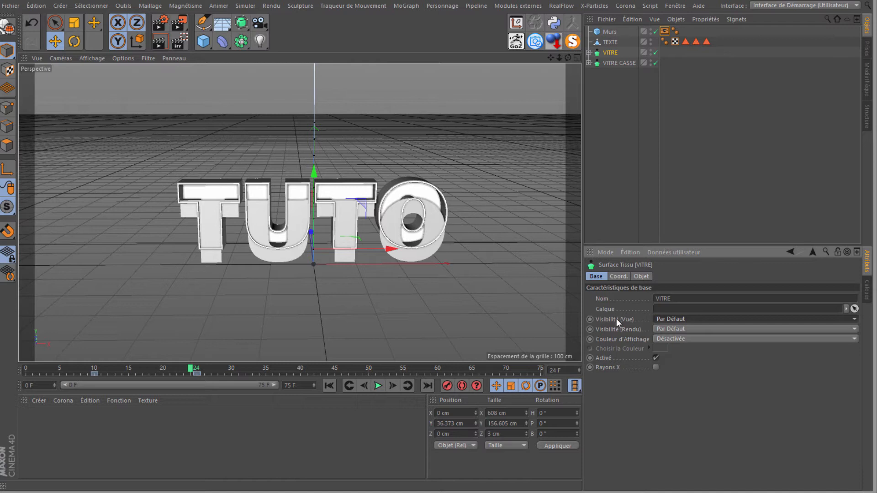
click(670, 319)
click(669, 339)
click(667, 329)
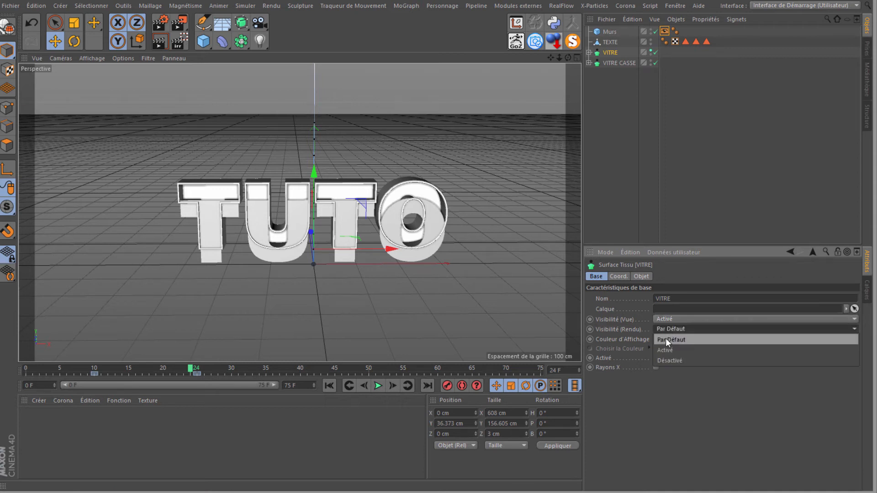
click(665, 349)
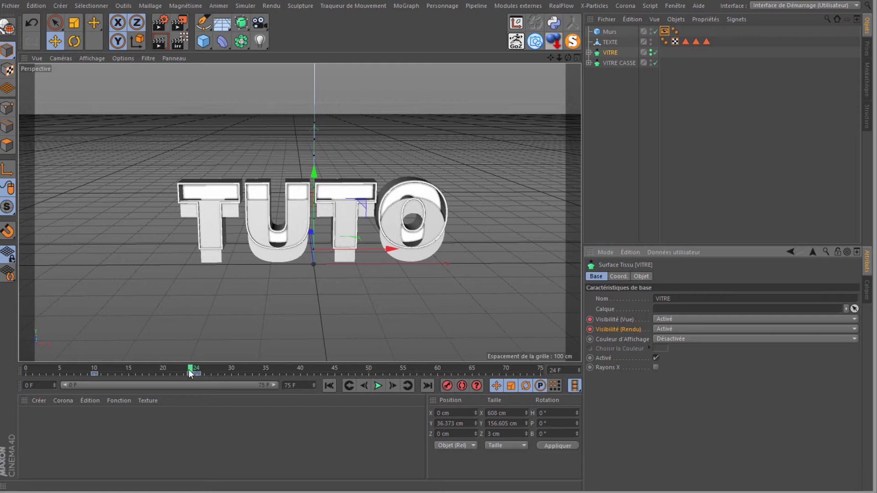
At frame 25, set VITRE's view and render visibility to Désactivé and keyframe both.
drag(191, 373, 197, 372)
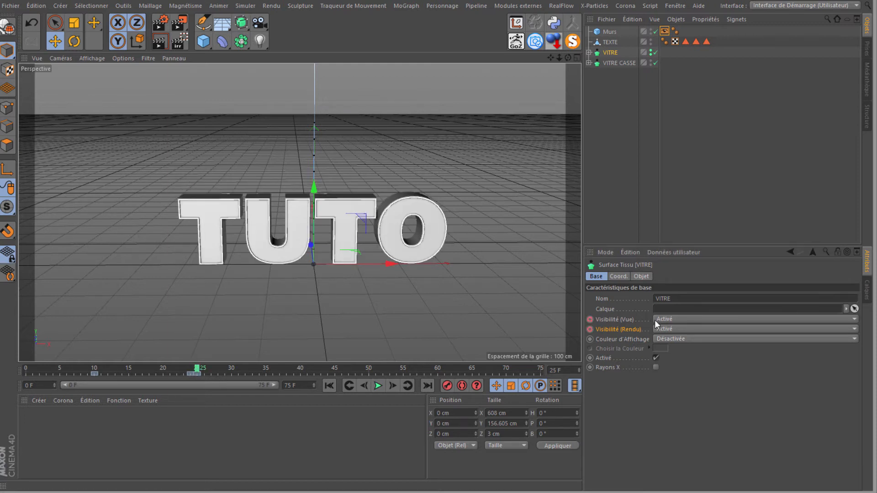
click(660, 319)
click(668, 350)
click(668, 330)
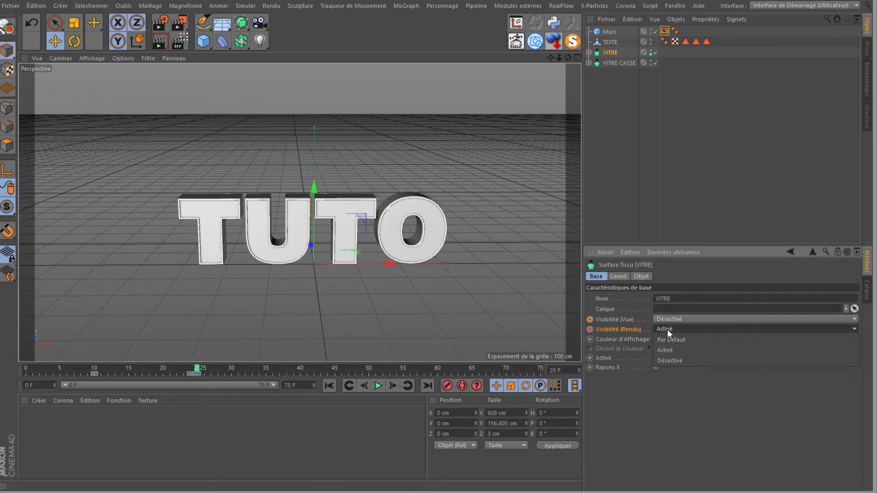
click(671, 361)
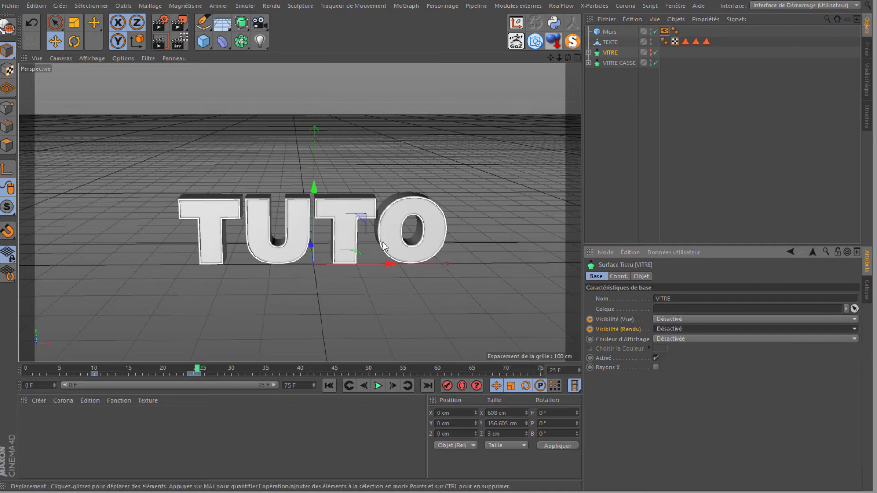
click(590, 320)
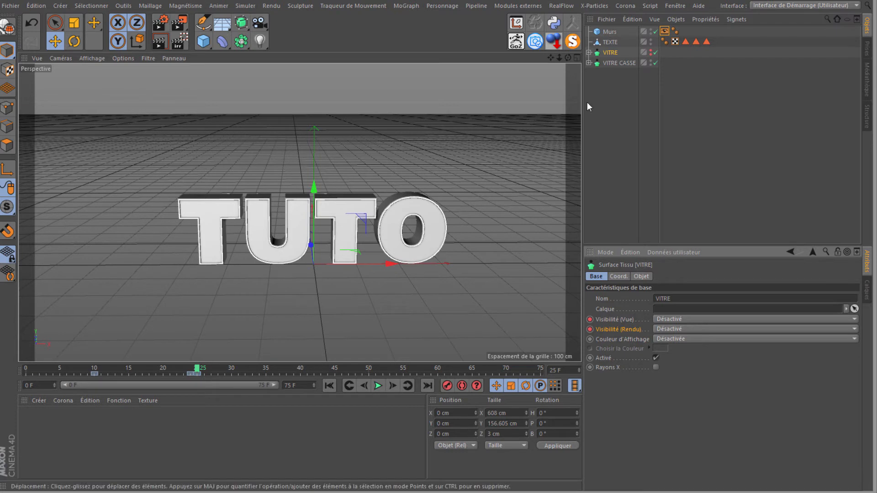
Set VITRE CASSE's view and render visibility to Activé at frame 25 and keyframe both.
click(612, 63)
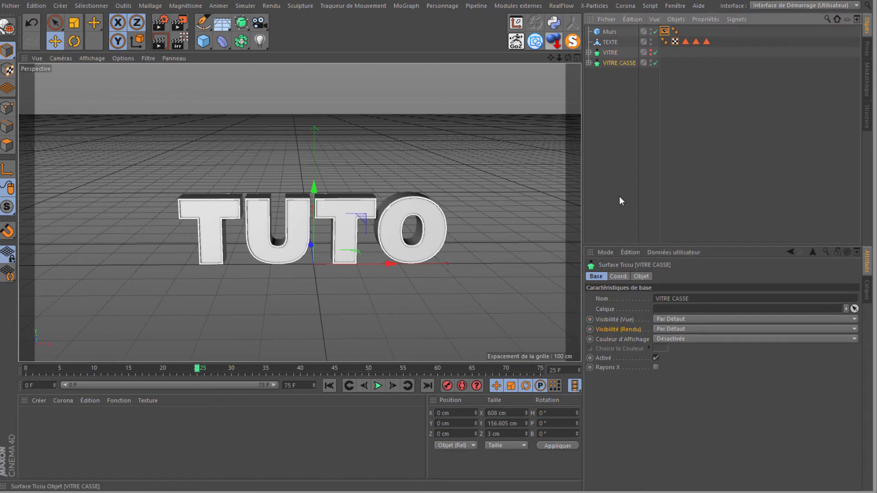
click(663, 319)
click(664, 339)
click(663, 329)
click(662, 350)
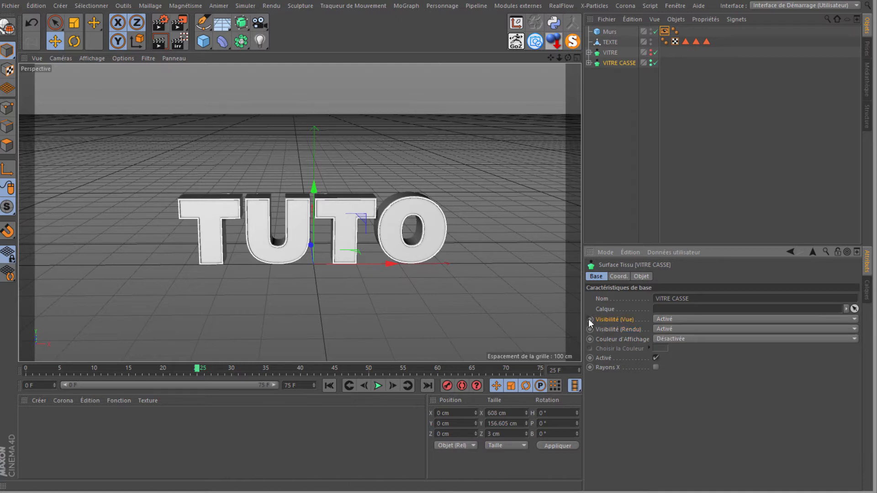
At frame 24, set VITRE CASSE's view and render visibility to Désactivé and keyframe both.
click(367, 384)
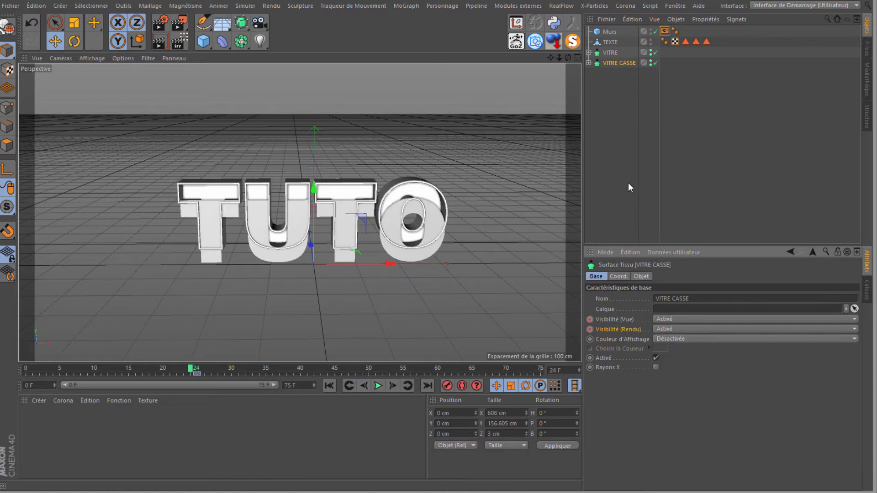
click(661, 320)
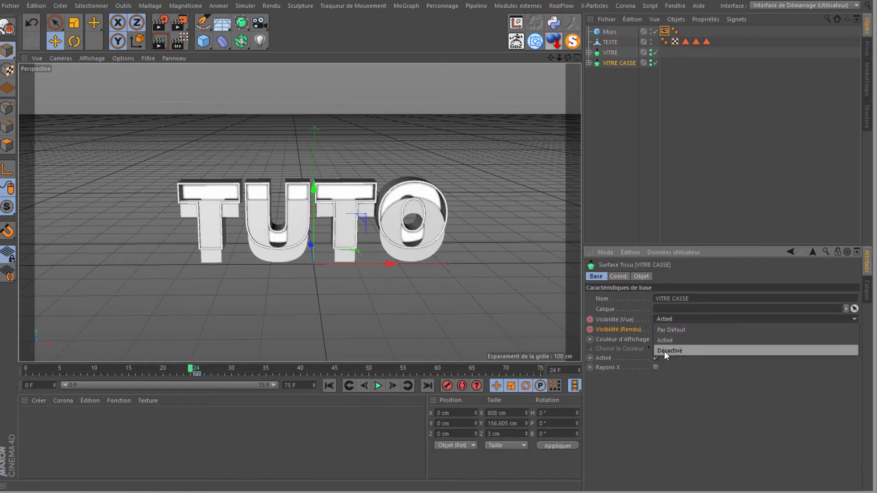
click(663, 333)
click(663, 330)
click(667, 360)
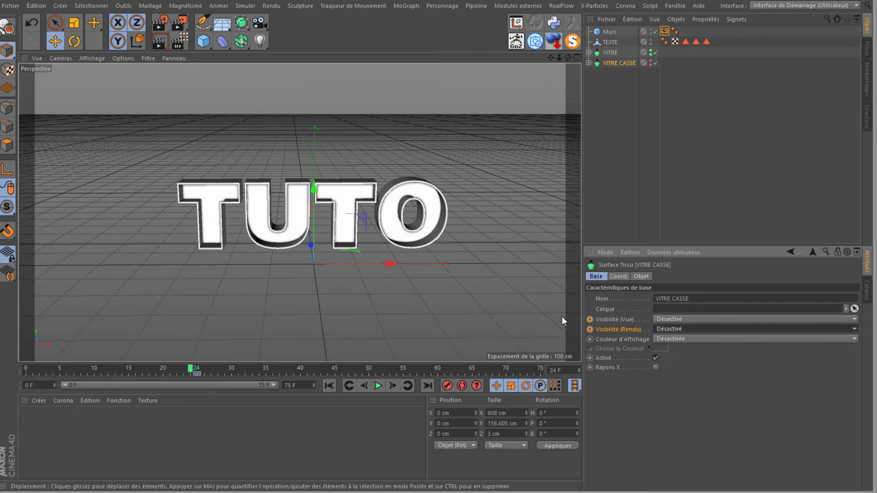
click(590, 319)
click(589, 330)
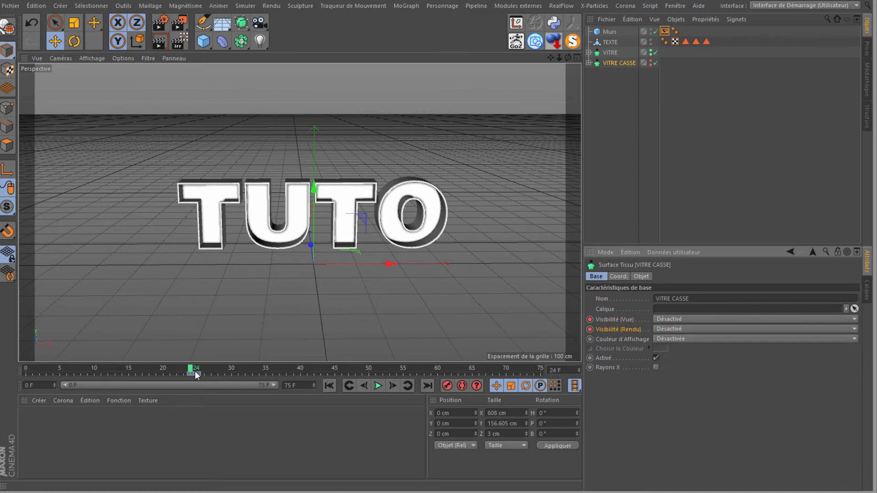
mouse_move(187, 369)
mouse_down()
mouse_move(173, 368)
mouse_move(190, 365)
mouse_up()
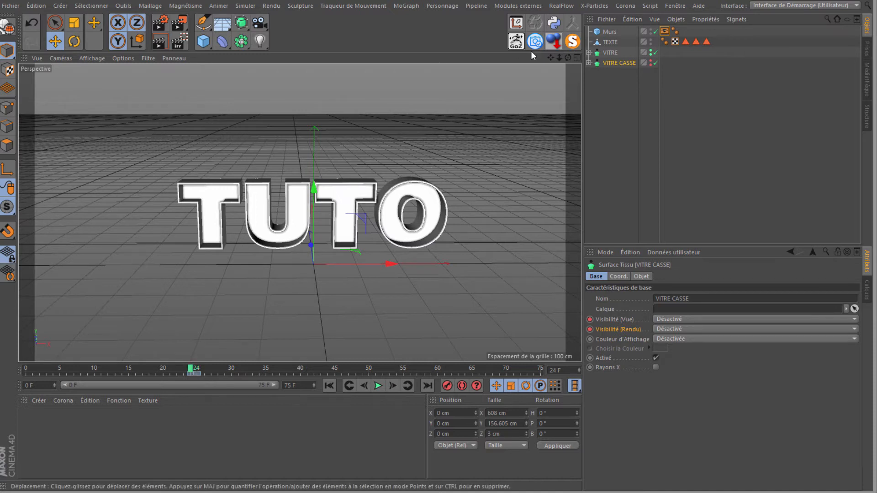
Scrub between frames 24 and 25 to check the swap from VITRE to VITRE CASSE.
click(197, 368)
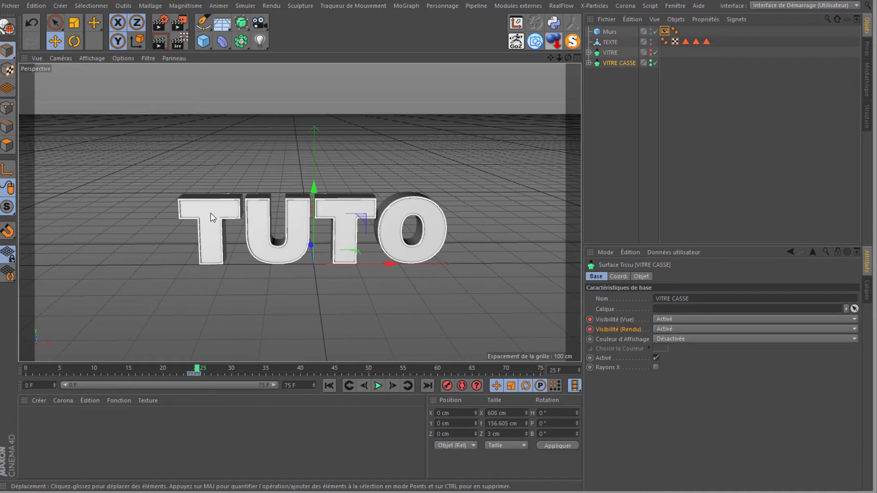
mouse_move(196, 369)
mouse_down()
mouse_move(221, 367)
mouse_move(189, 369)
mouse_up()
click(197, 368)
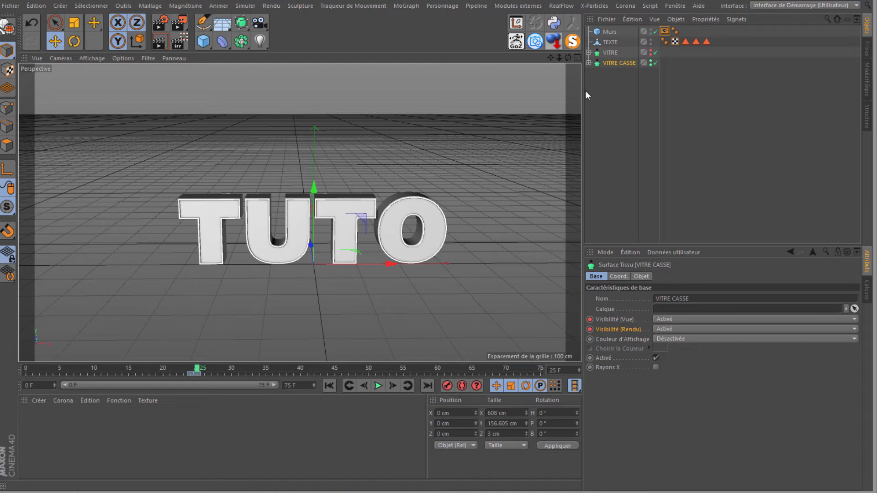
mouse_move(196, 370)
mouse_down()
mouse_move(379, 369)
mouse_move(198, 387)
mouse_up()
Add a Corps collision simulation tag to Murs and set its collision shape to Maillage statique.
right_click(608, 35)
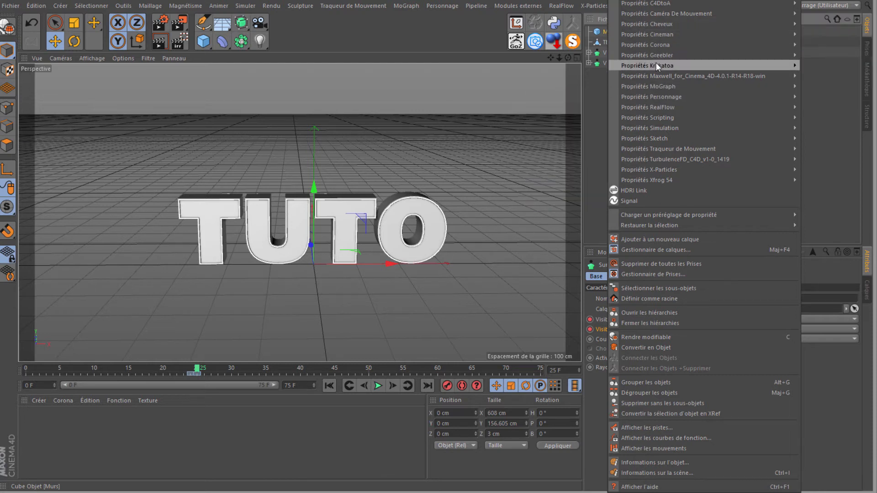
mouse_move(643, 127)
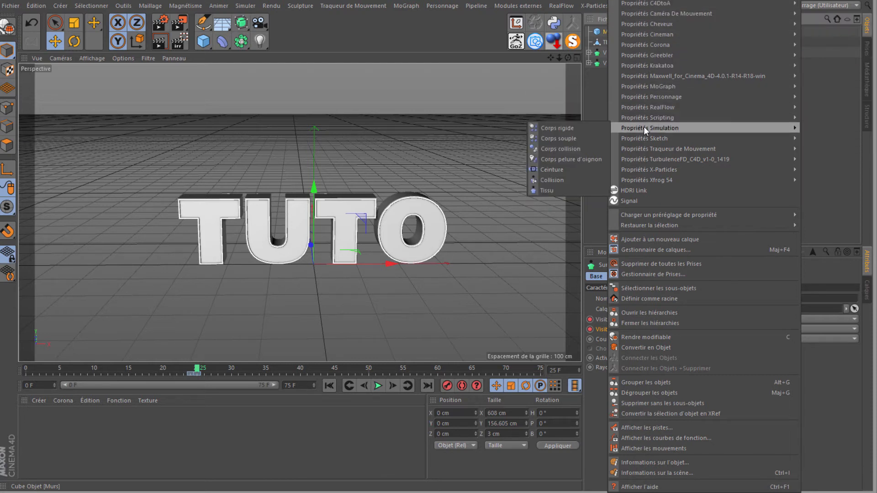
click(566, 148)
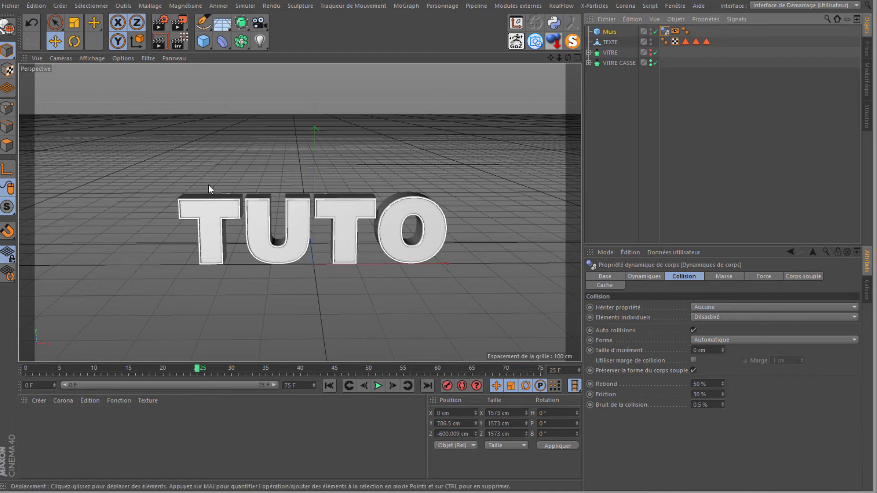
click(710, 341)
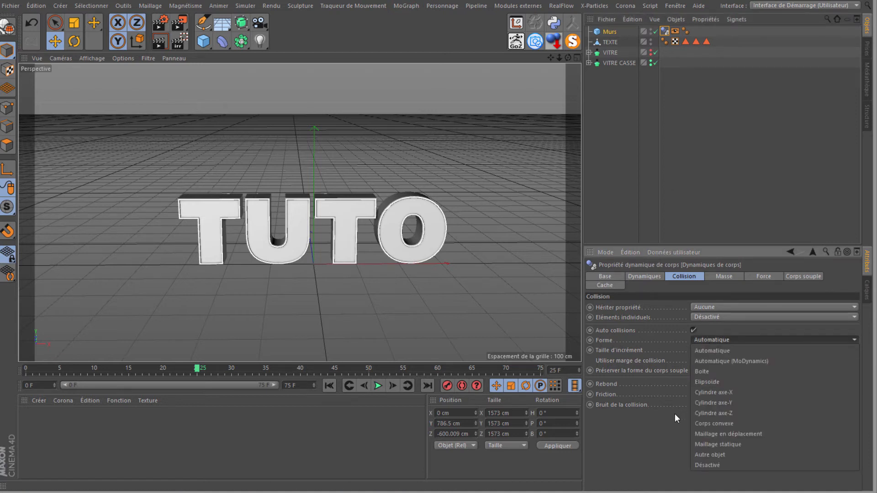
click(722, 446)
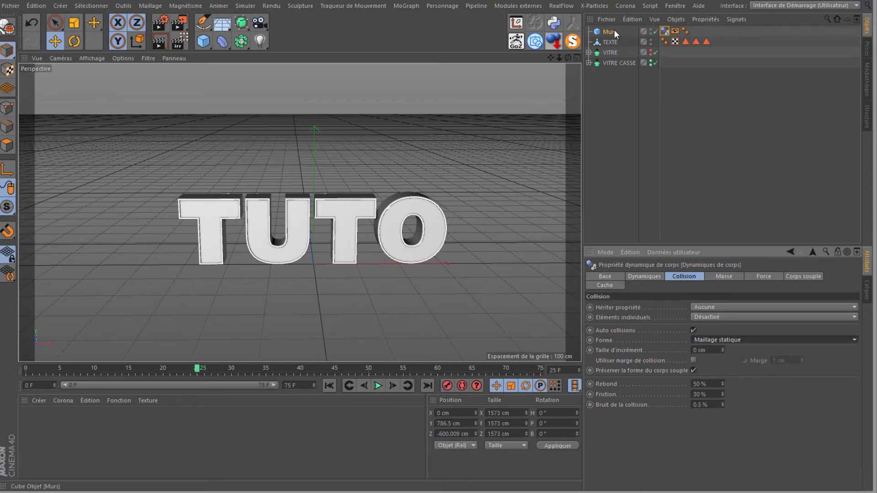
Add a Corps rigide simulation tag to the top-level VITRE CASSE object.
click(614, 62)
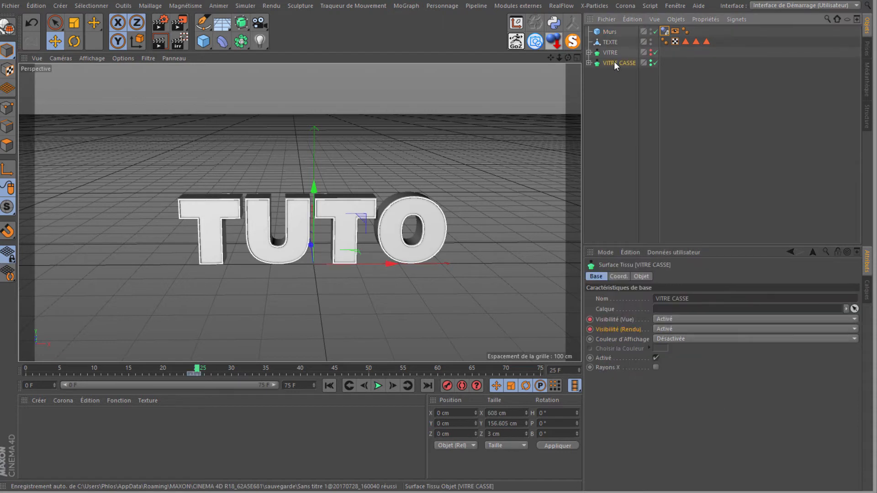
right_click(614, 63)
mouse_move(646, 118)
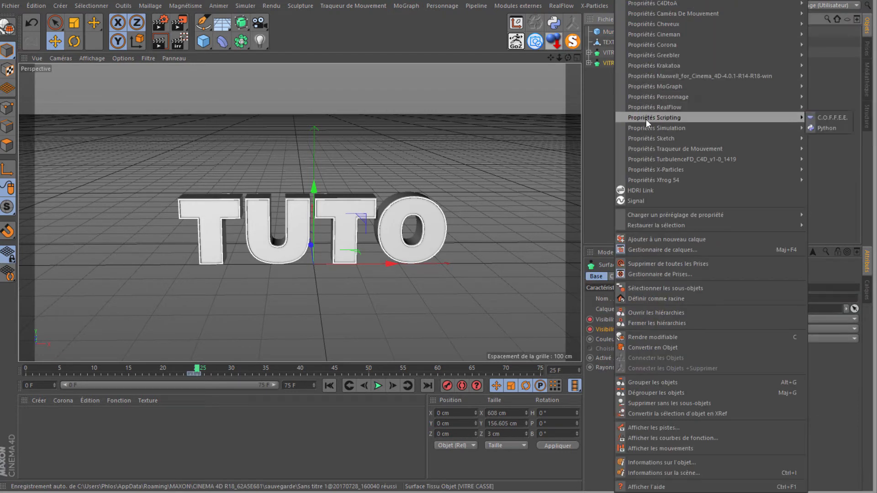
mouse_move(649, 2)
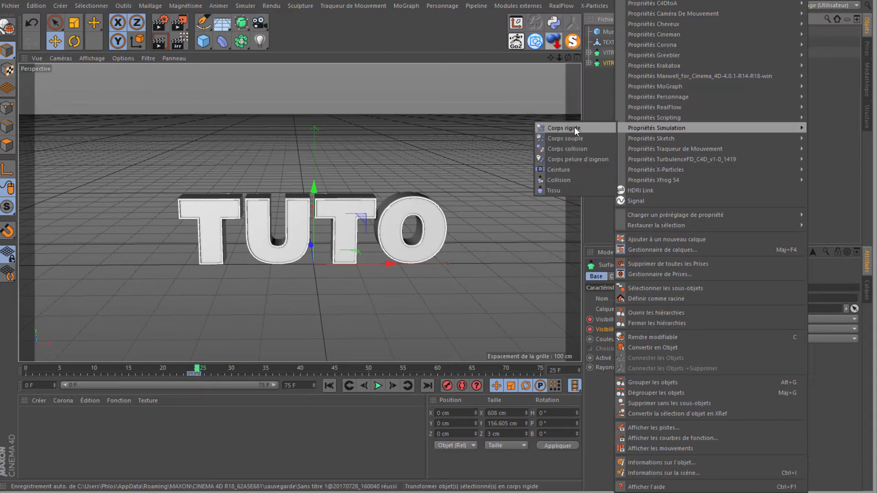
click(573, 127)
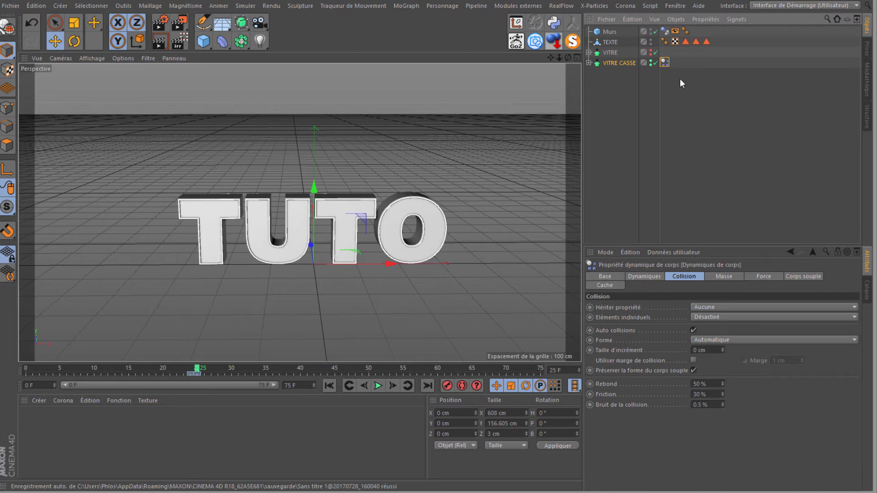
In VITRE CASSE's collision settings, set Hériter propriété to Appliquer propriété aux sous-objets and Eléments individuels to Tout.
click(686, 275)
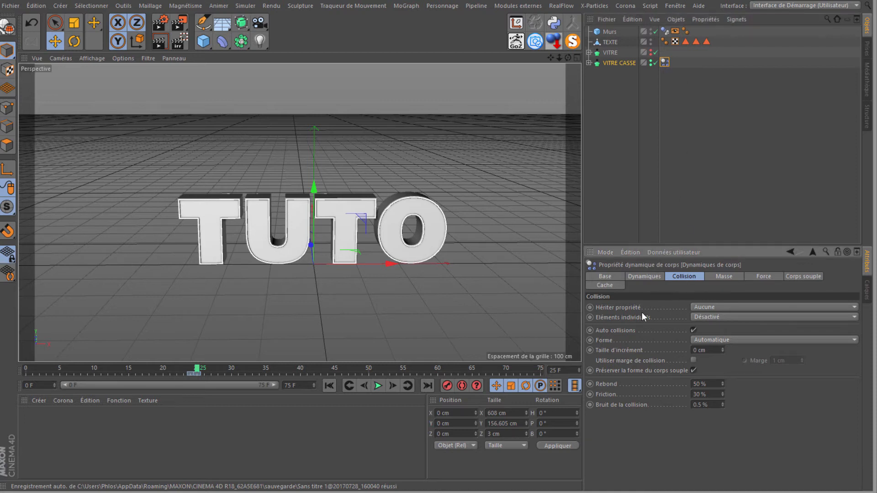
click(589, 63)
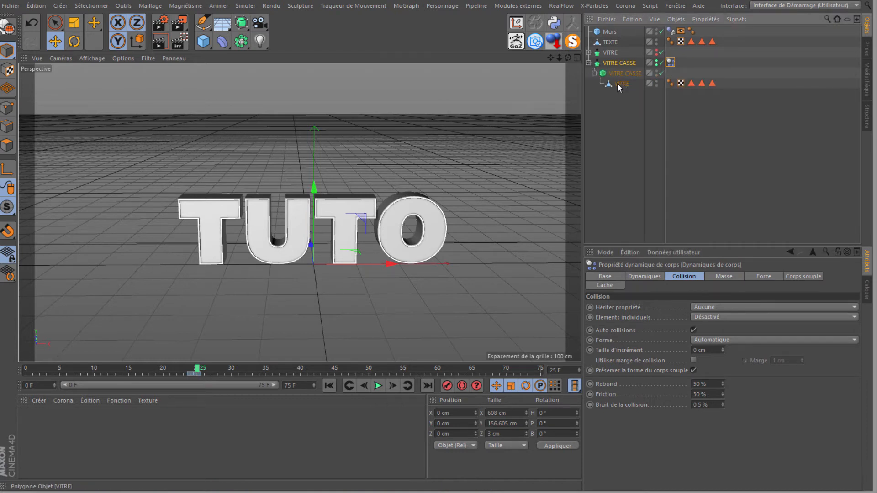
click(711, 308)
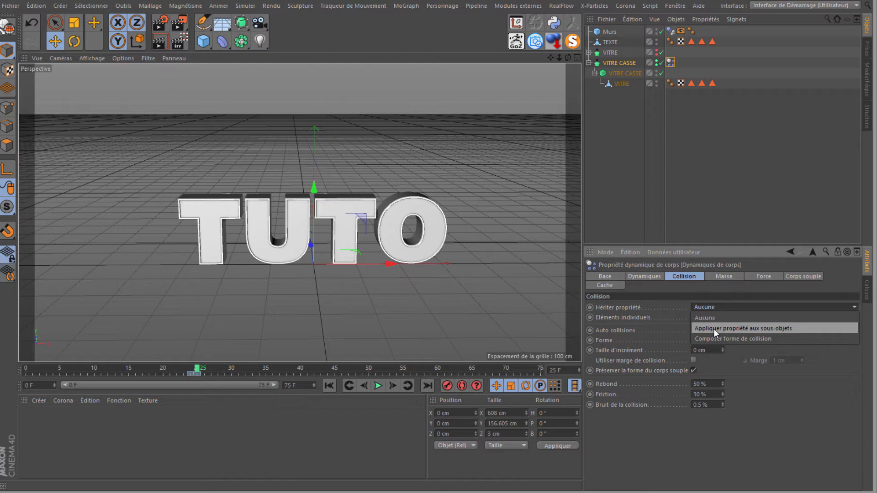
click(714, 329)
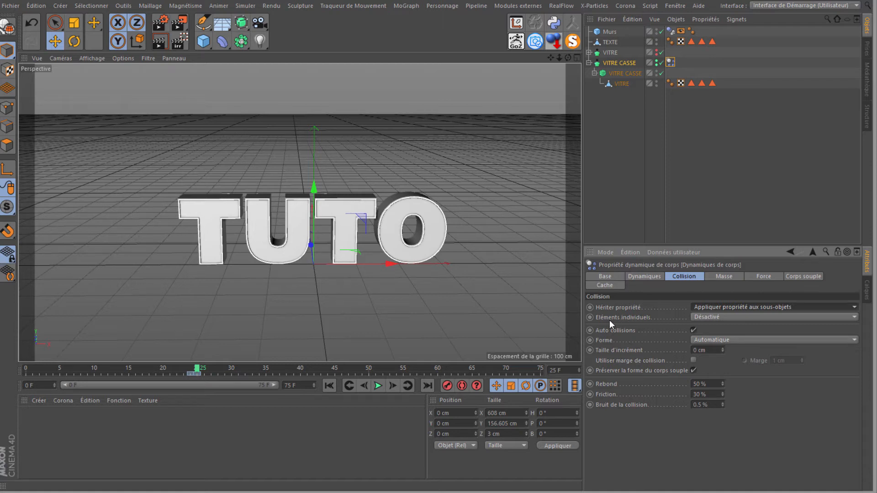
click(717, 319)
click(715, 360)
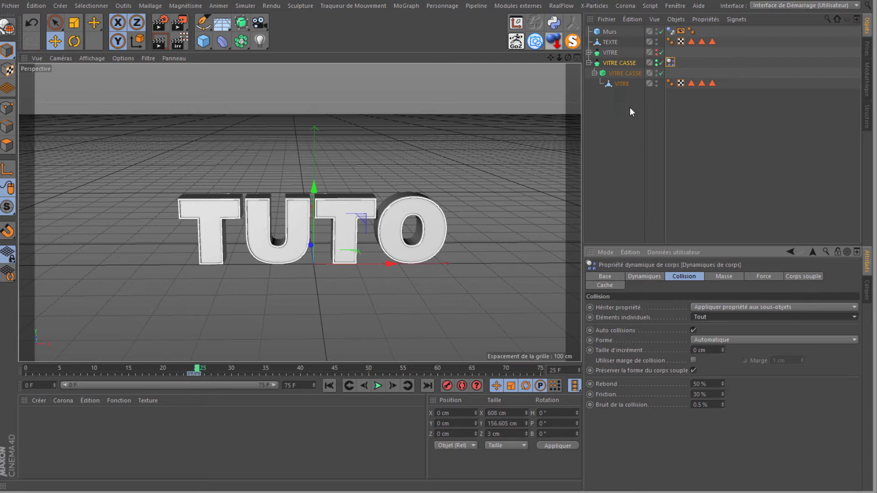
Play the animation twice from frame 0 to examine how the glass shards behave when the letters land.
click(329, 385)
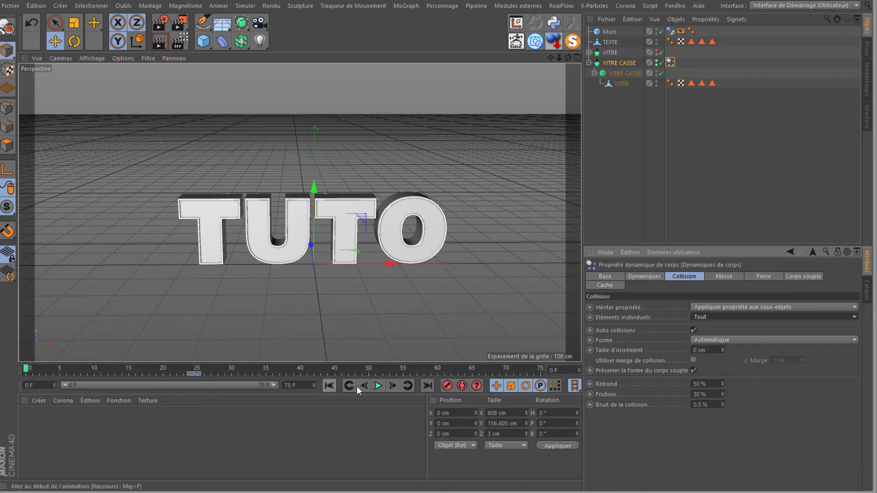
click(376, 387)
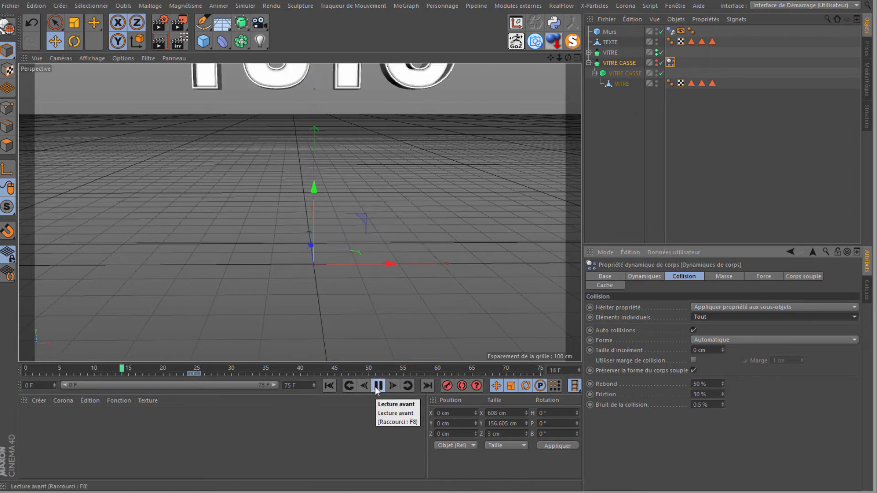
click(377, 386)
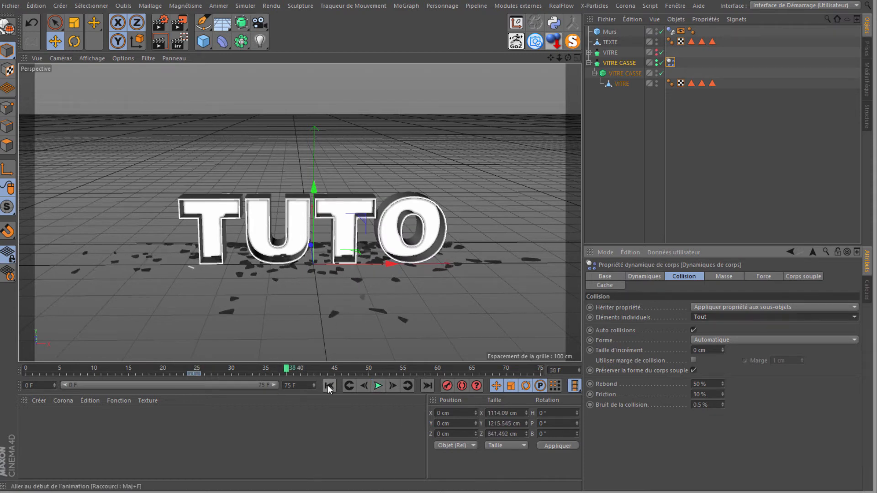
click(328, 385)
click(378, 386)
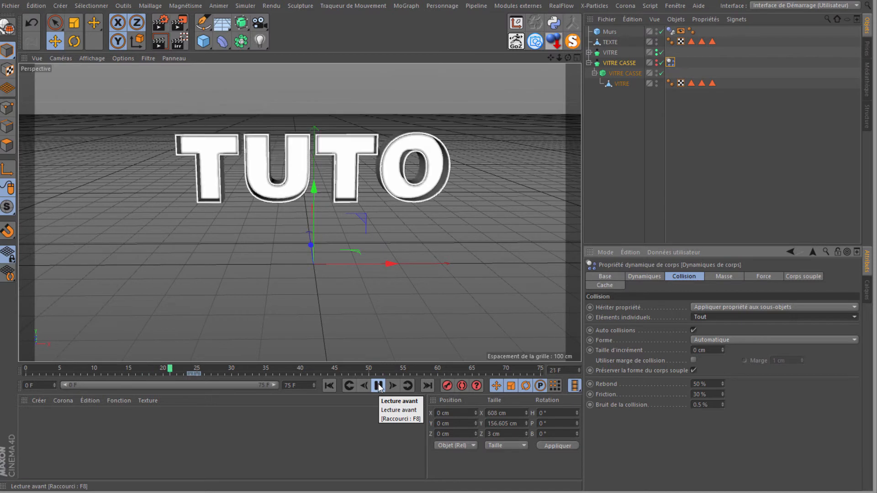
click(378, 387)
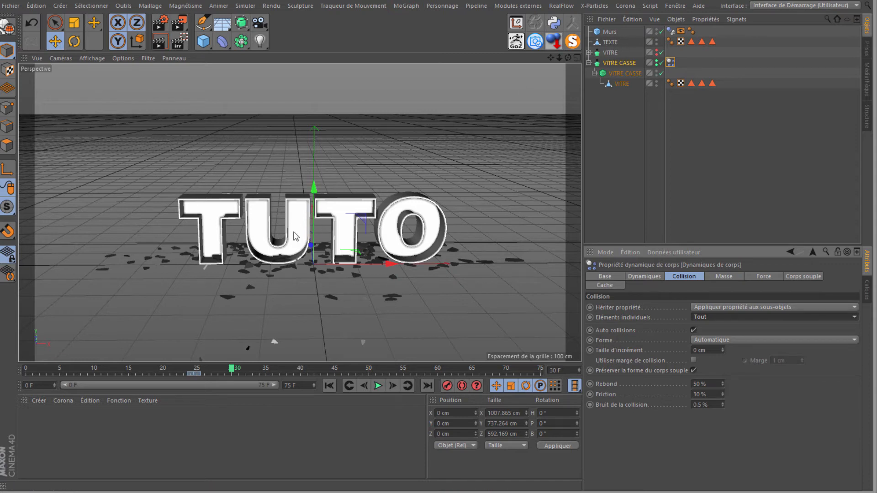
right_click(606, 45)
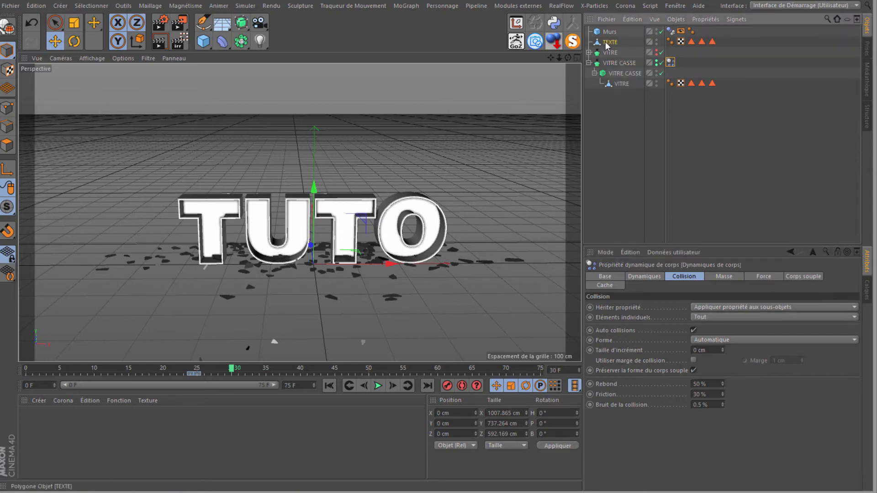
click(575, 0)
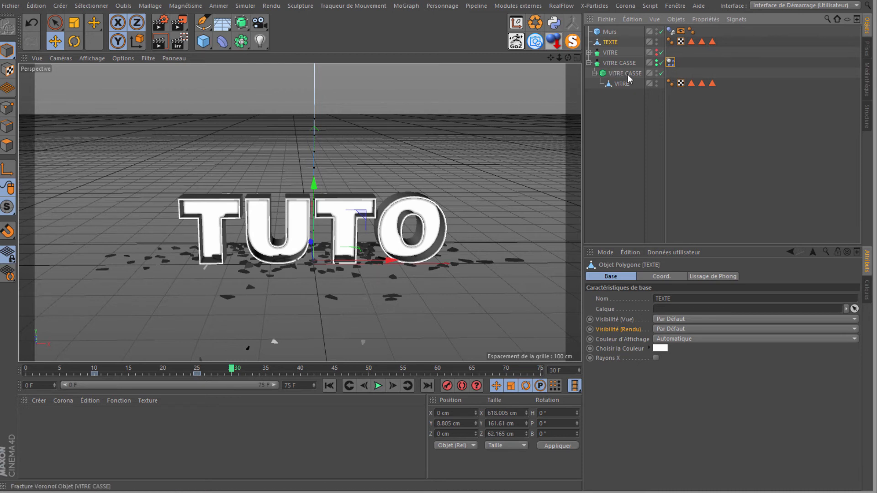
Keyframe the Activée option of VITRE CASSE's rigid body dynamics: off at frame 24 and on at frame 25.
click(670, 62)
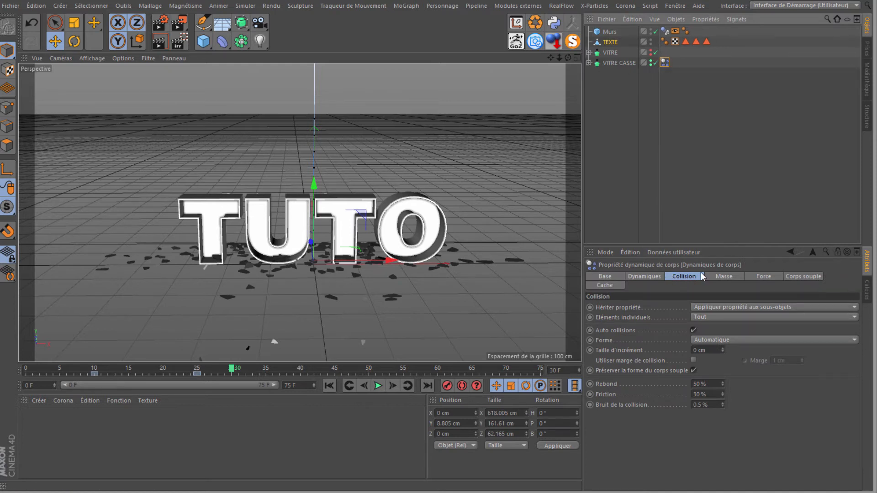
click(648, 274)
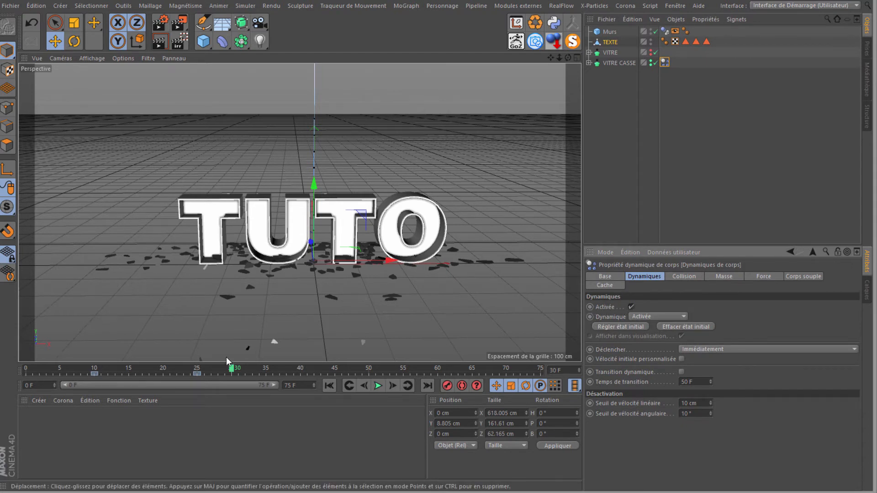
drag(230, 370, 193, 369)
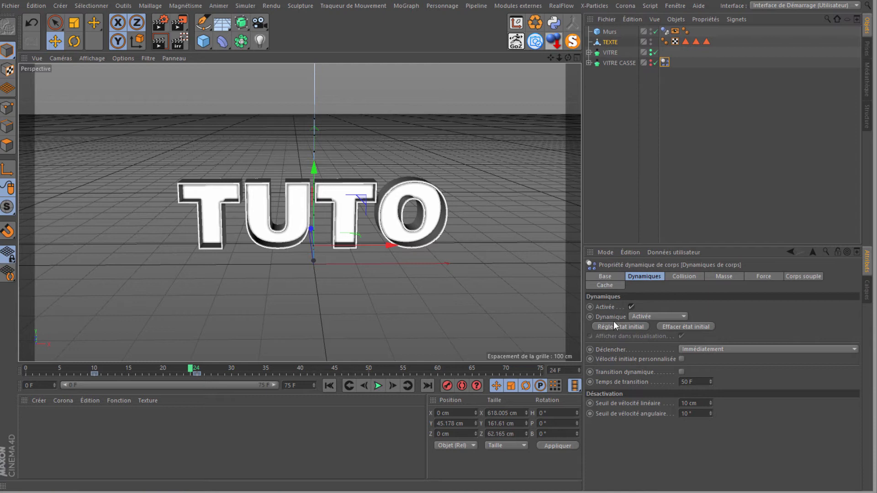
click(632, 306)
ctrl+click(593, 307)
drag(191, 373, 197, 372)
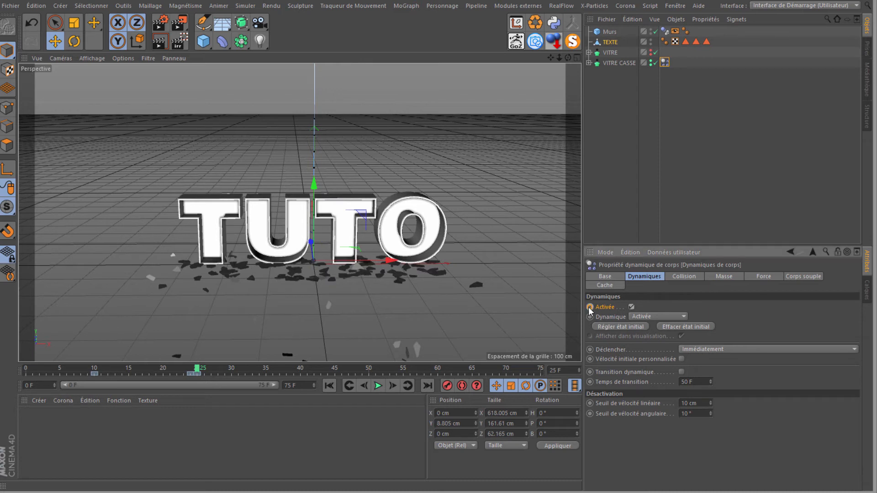
Replay the simulation from frame 0 to check when the glass fragments start to fall and scatter.
click(329, 386)
click(378, 386)
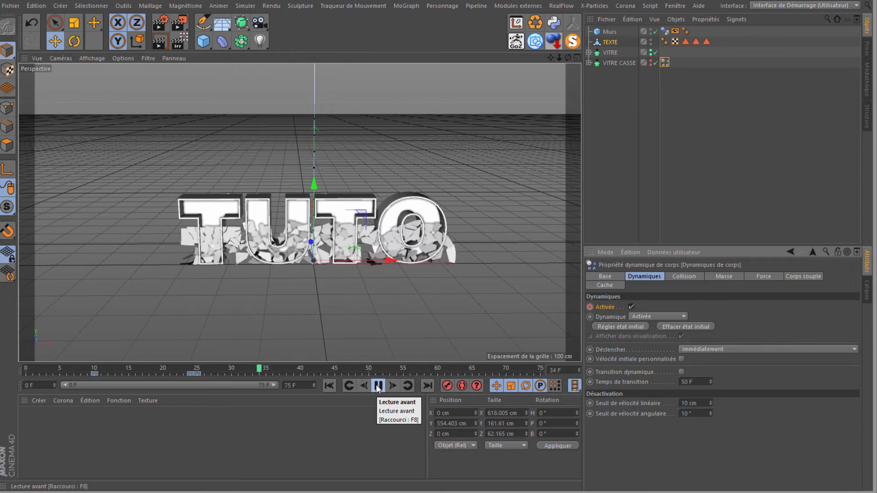
click(377, 386)
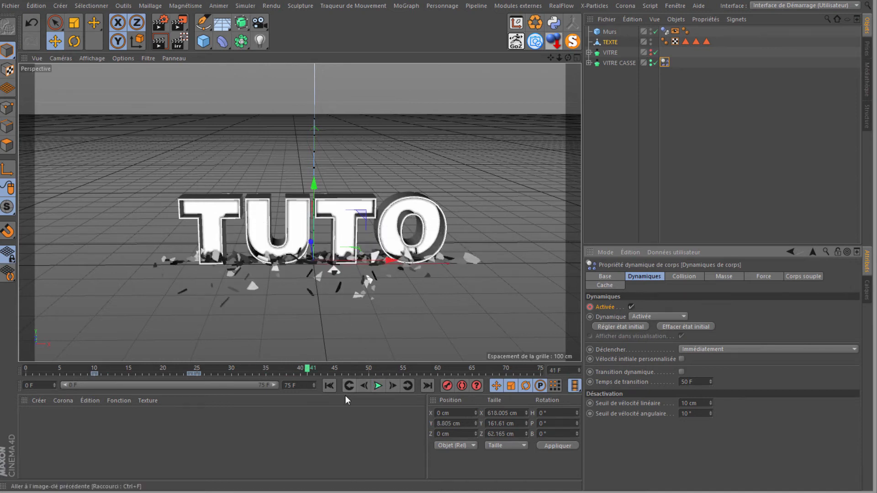
click(378, 386)
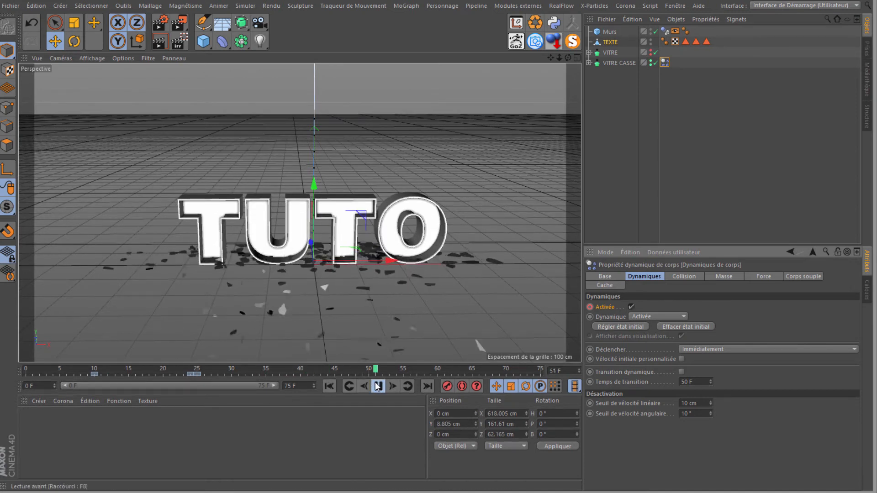
click(378, 386)
click(329, 386)
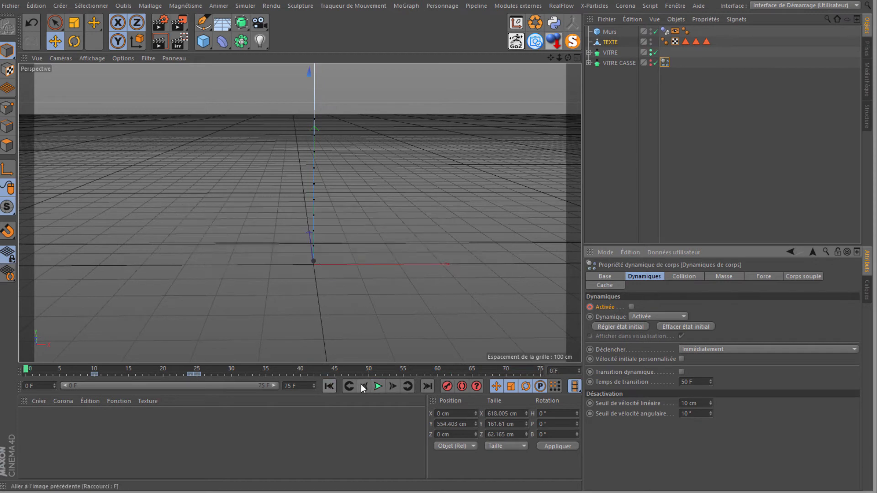
click(378, 386)
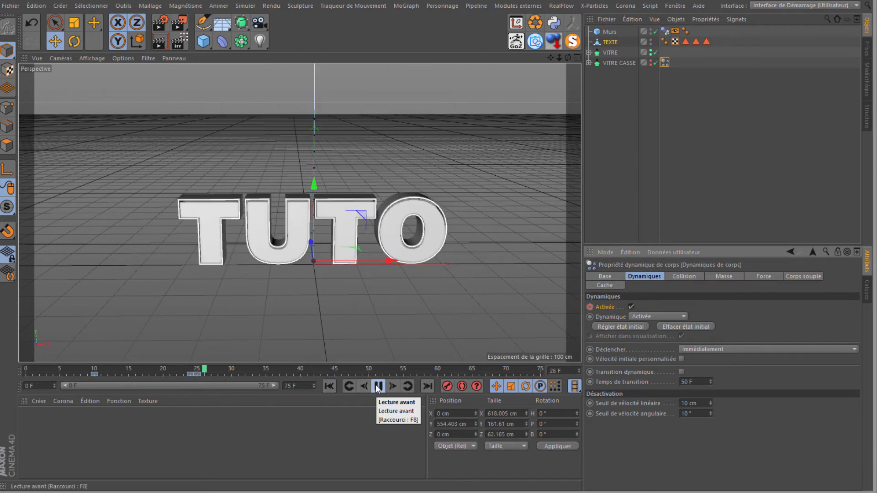
click(377, 387)
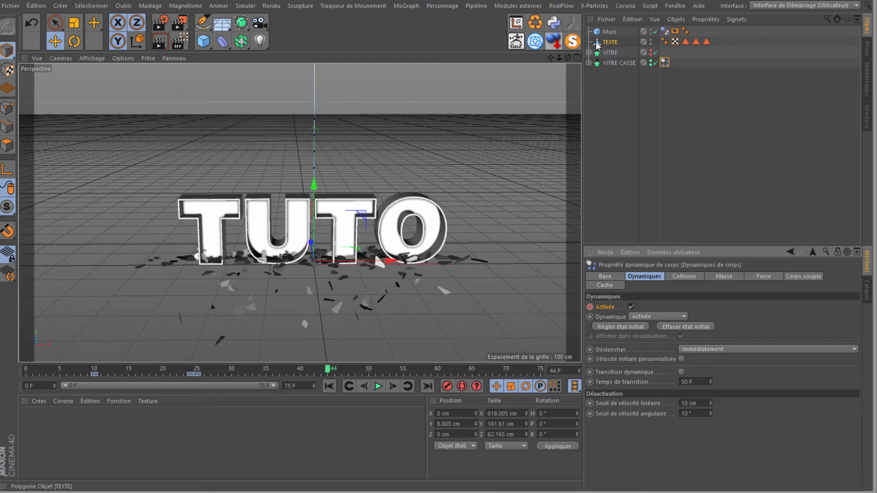
Make TEXTE a collision body (Corps collision) and set its collision Forme to Maillage statique.
right_click(609, 43)
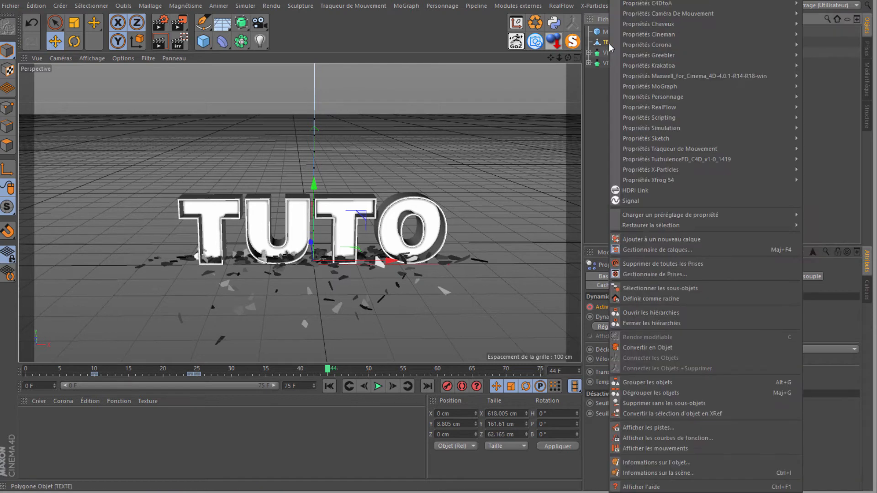
mouse_move(640, 128)
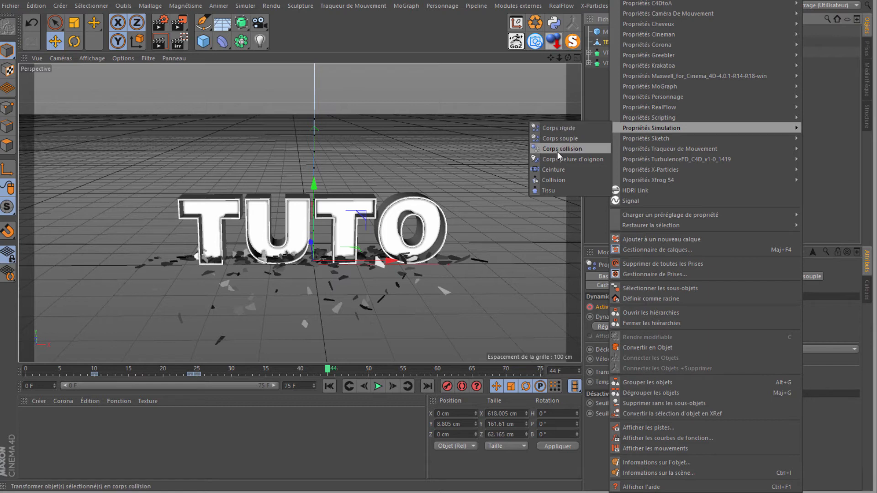
click(558, 151)
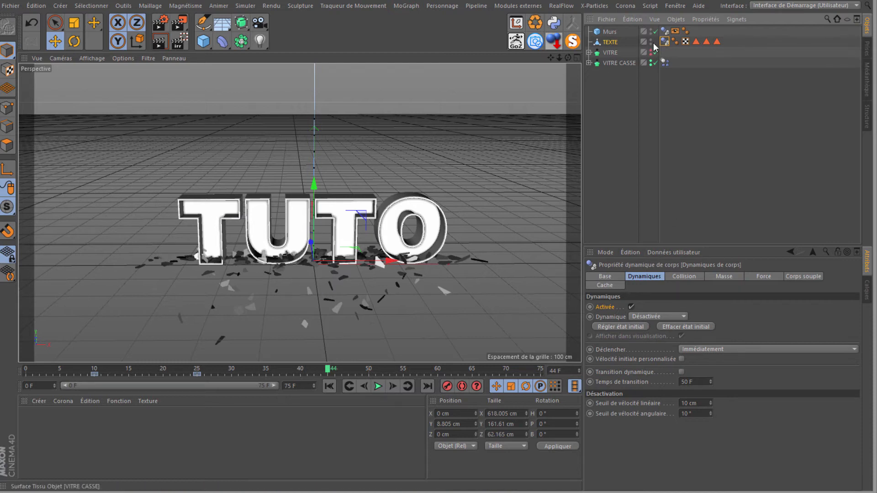
click(682, 277)
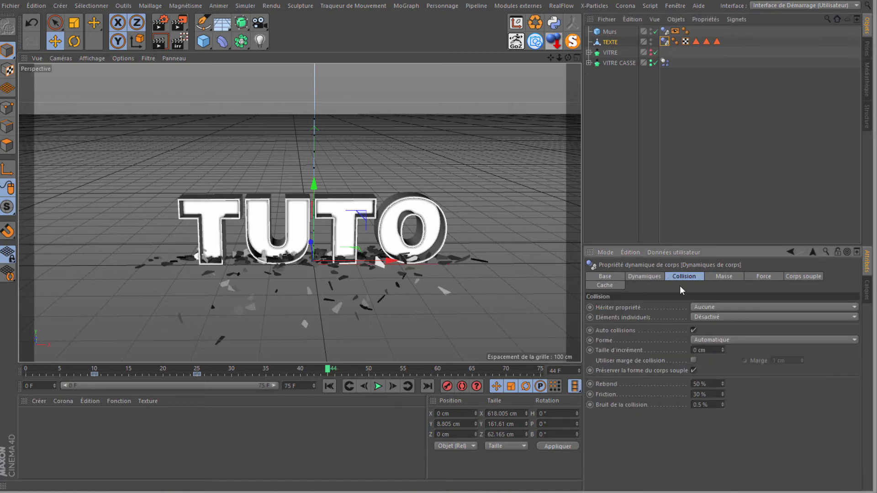
click(708, 341)
click(708, 444)
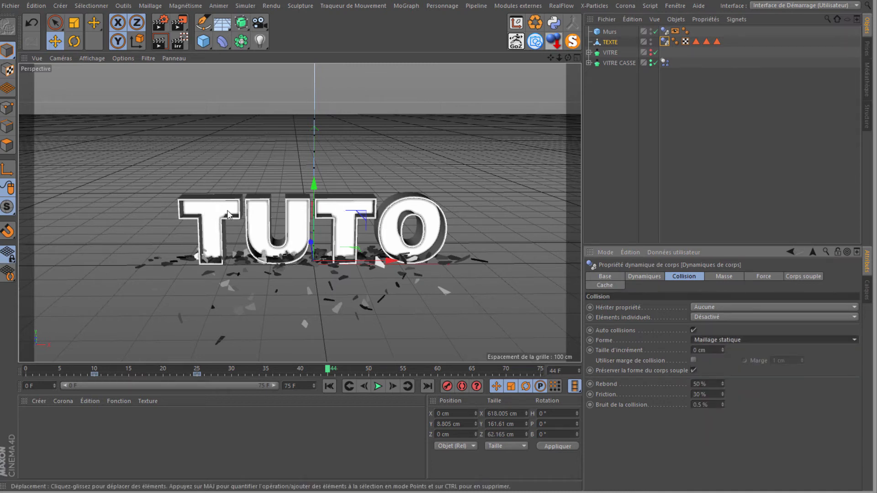
Make the intact glass object VITRE a collision body (Corps collision).
click(612, 53)
right_click(612, 56)
mouse_move(648, 68)
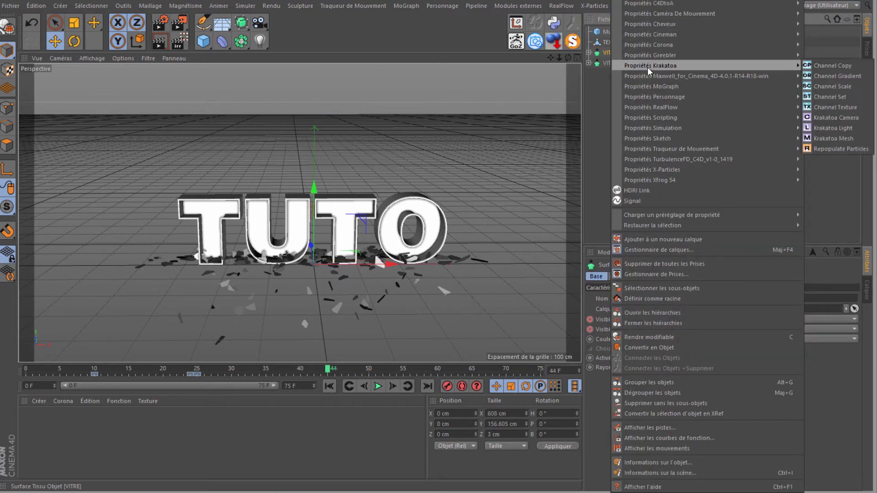
mouse_move(651, 117)
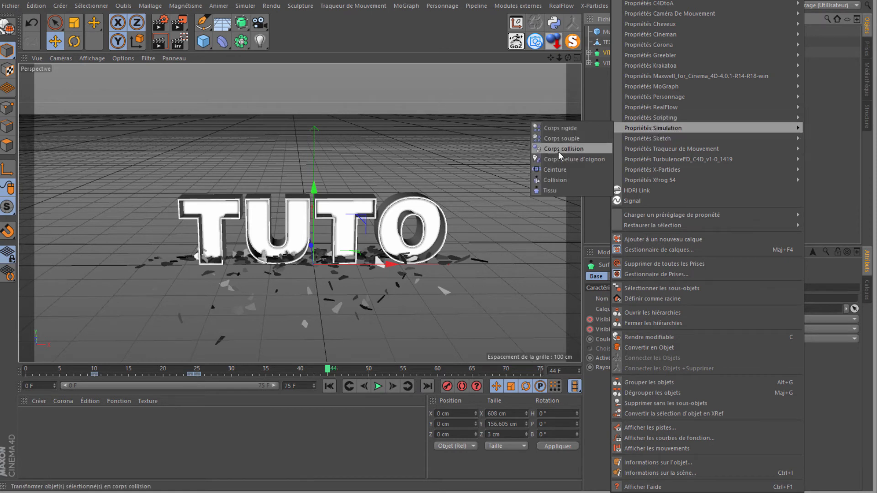
click(559, 150)
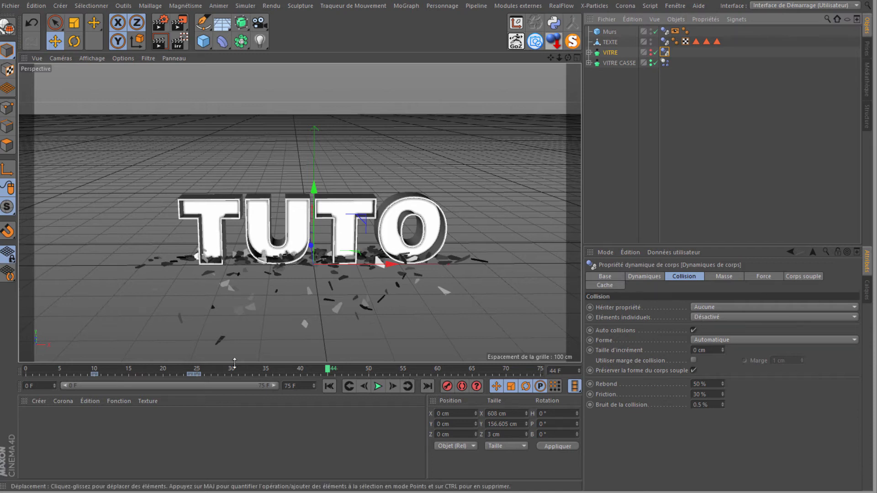
Keyframe the Activée option of VITRE's collision body dynamics: on at frame 24 and off at frame 25.
drag(329, 373, 191, 372)
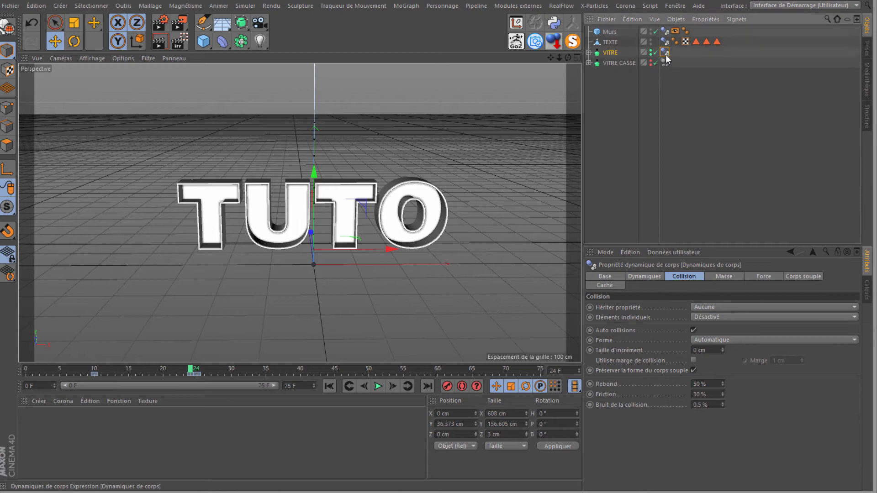
click(639, 276)
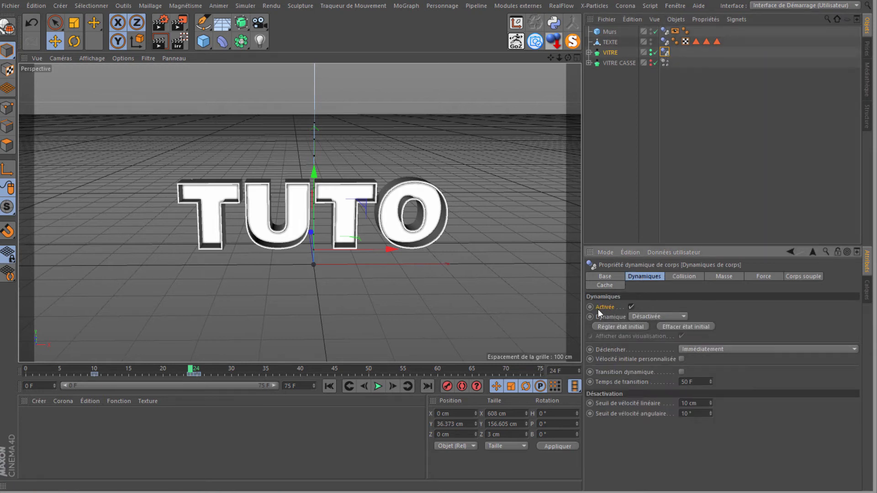
click(196, 368)
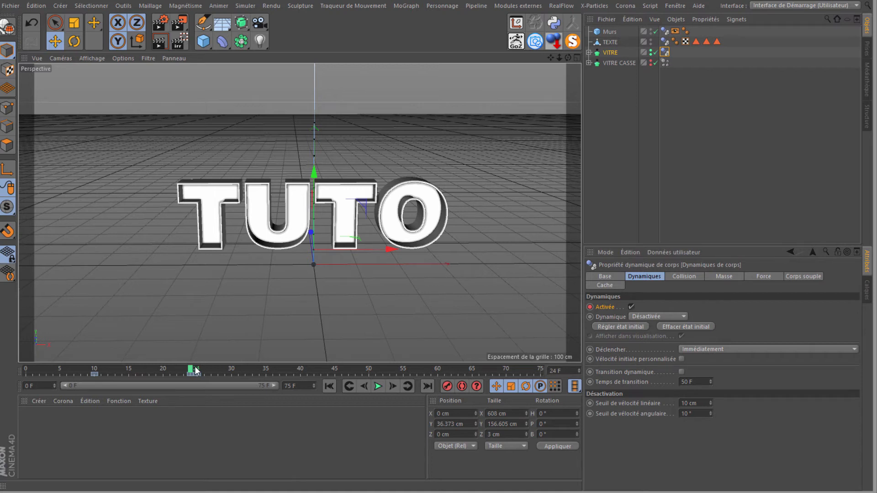
click(632, 307)
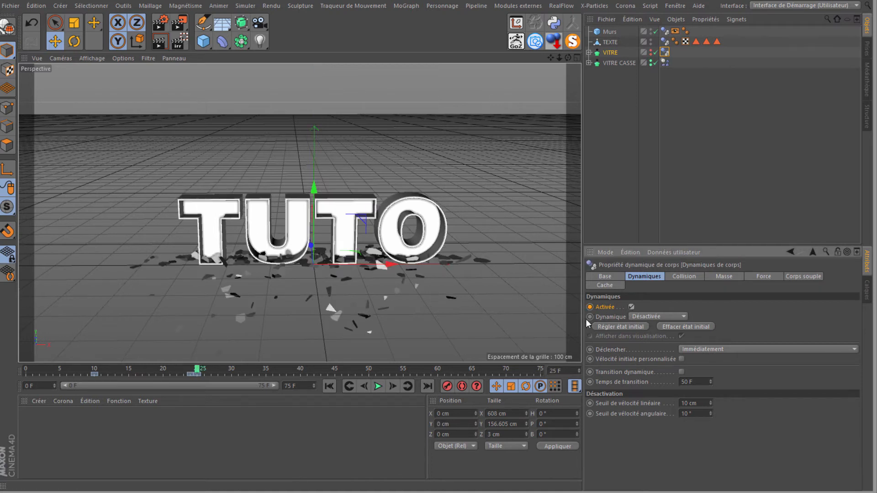
key(ctrl+z)
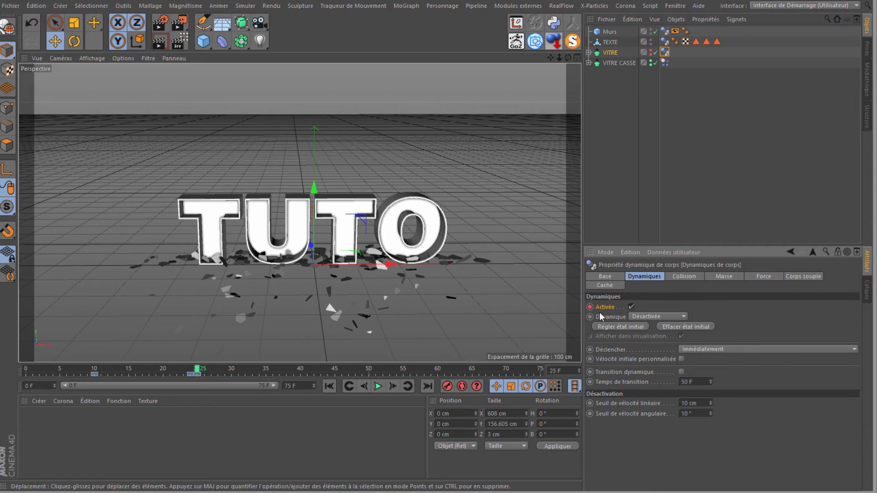
click(632, 307)
drag(200, 372, 183, 374)
click(190, 370)
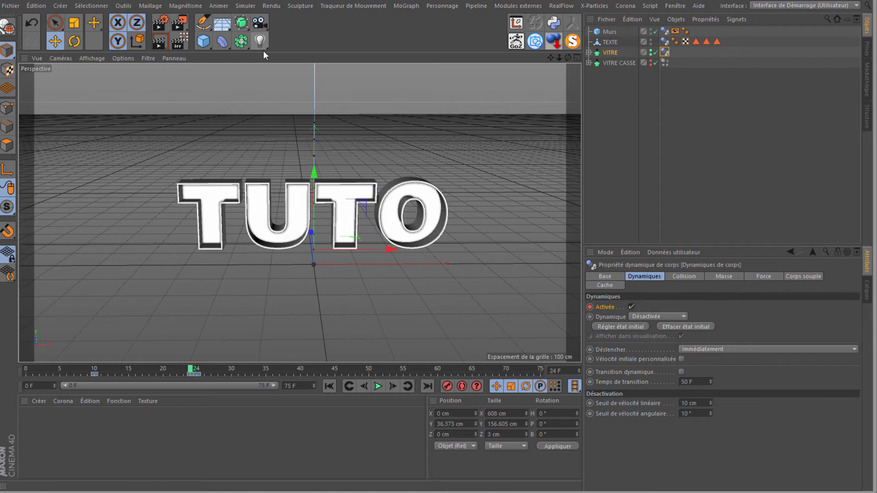
Add a sphere and a MoGraph Cloneur to the scene, and nest the sphere inside the Cloneur.
click(204, 42)
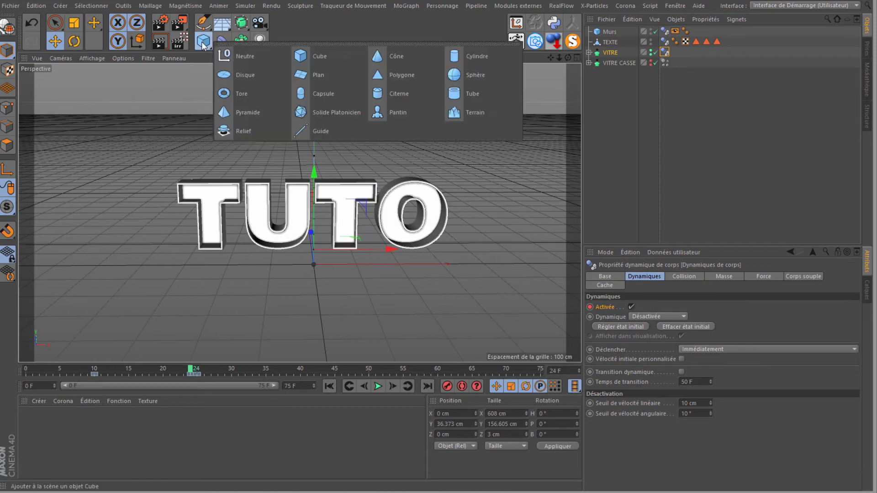
click(460, 81)
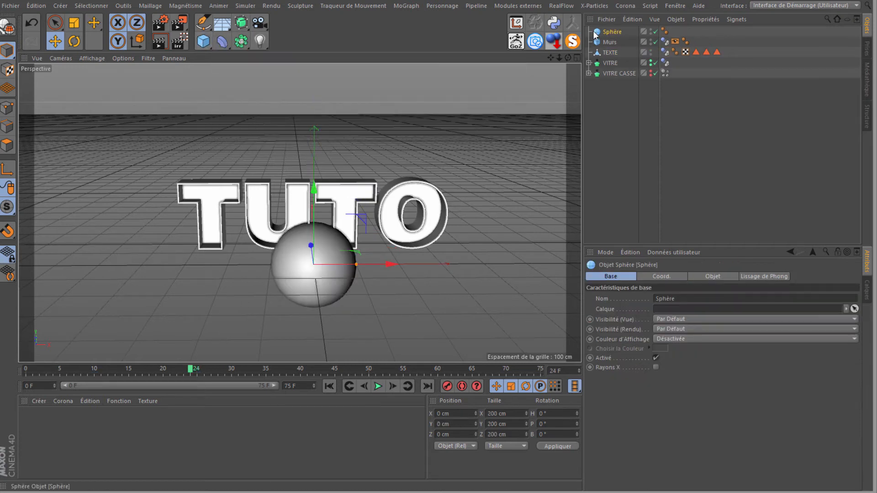
click(405, 5)
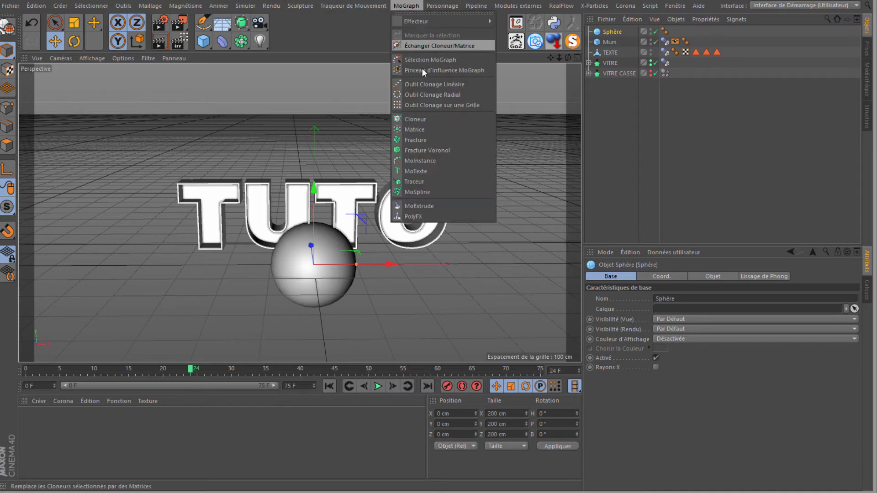
click(409, 120)
drag(608, 41, 615, 32)
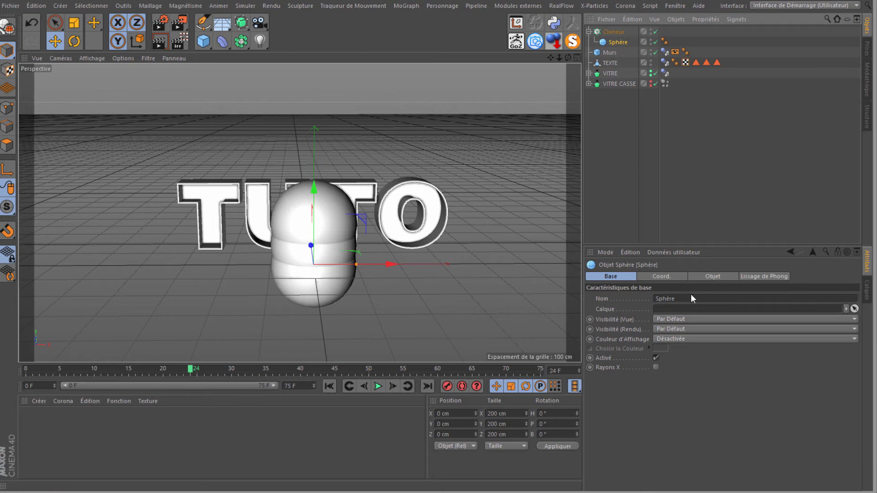
Reduce the cloned sphere's radius, trying 6 cm before settling on 8 cm.
click(695, 277)
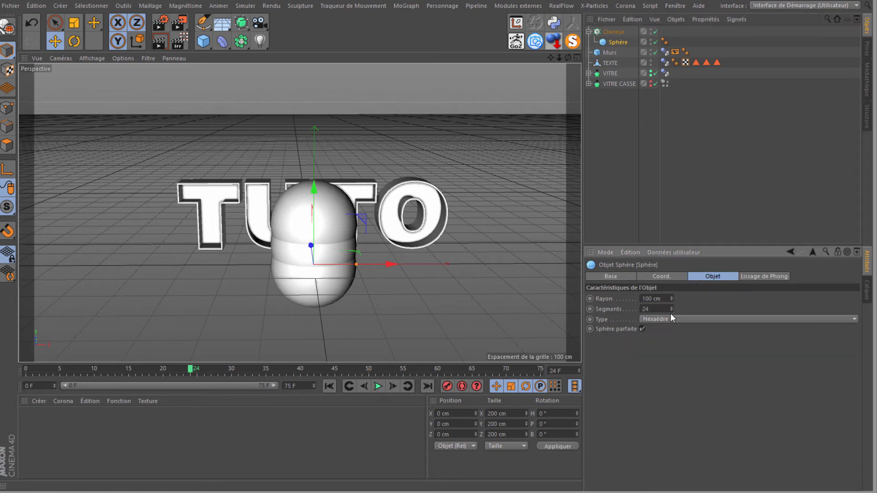
double_click(656, 299)
text(6)
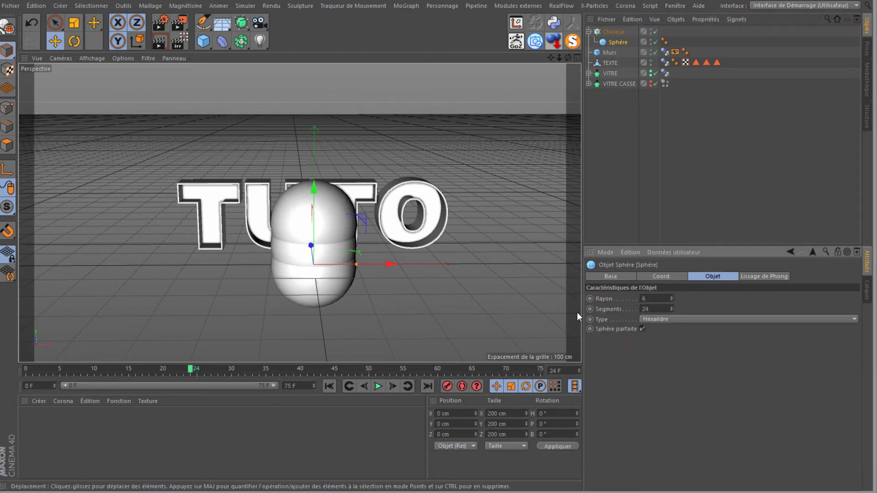
key(Return)
scroll(323, 237, up, 6)
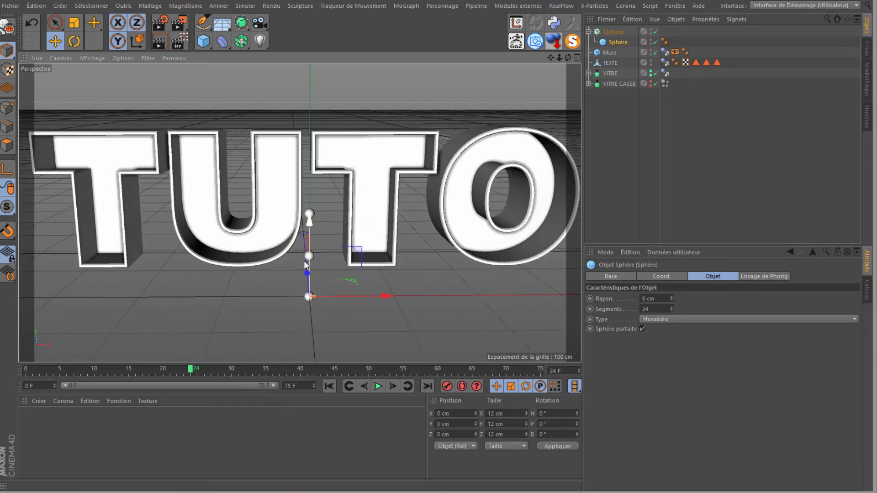
double_click(654, 299)
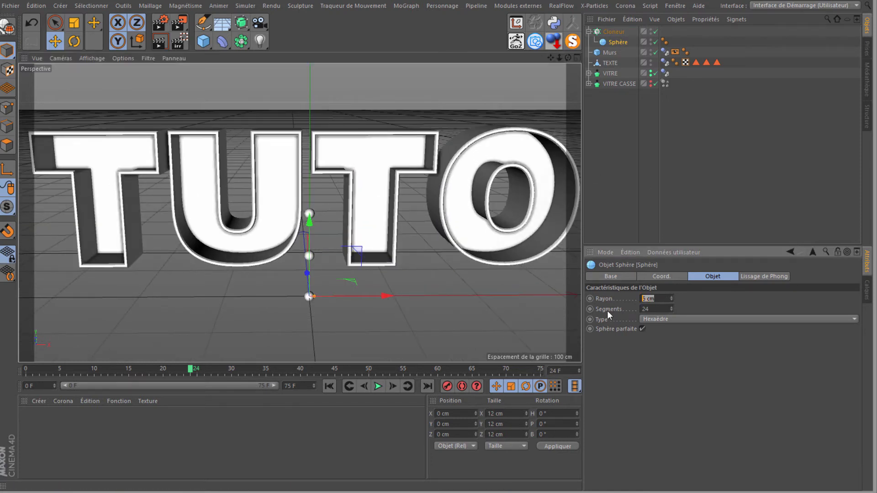
text(8)
key(Return)
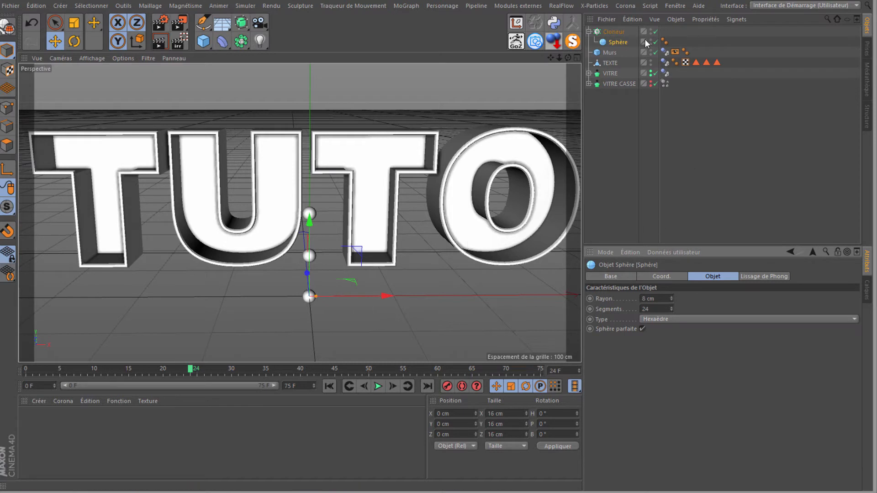
Select the Cloneur and open the choices for its cloning Mode.
click(612, 32)
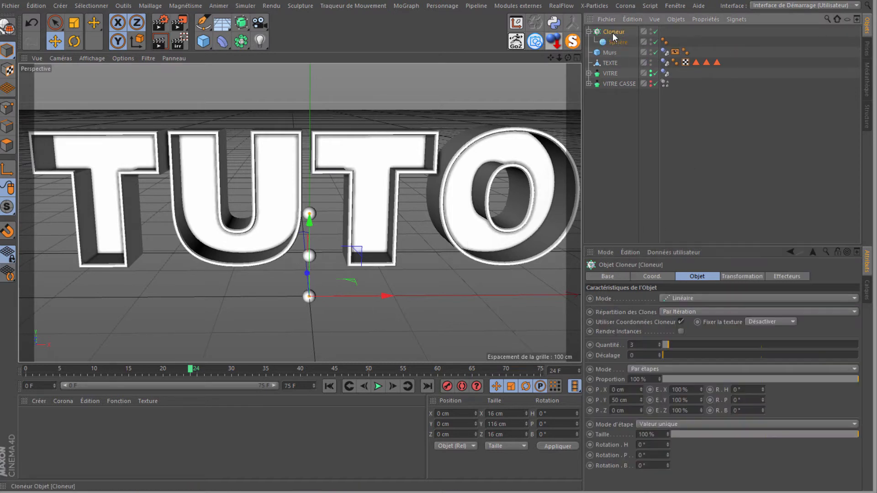
click(667, 299)
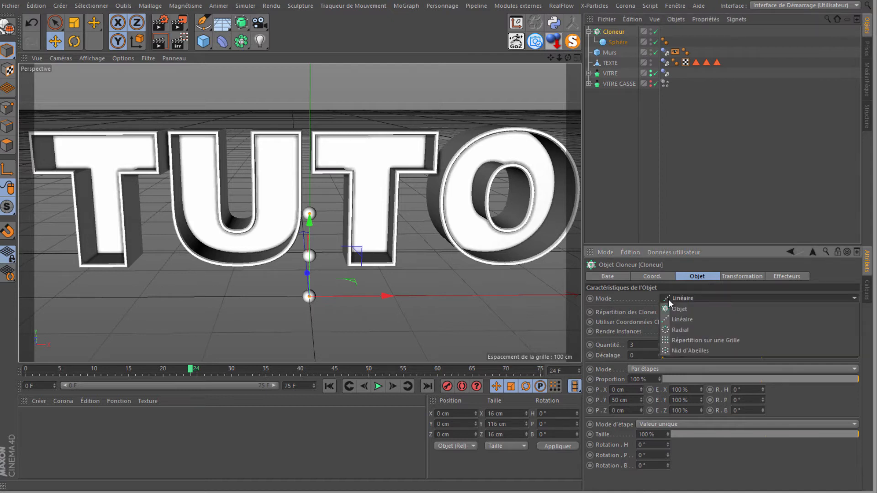
Set the Cloneur to Objet mode with TEXTE as its object and Volume as the distribution.
click(675, 310)
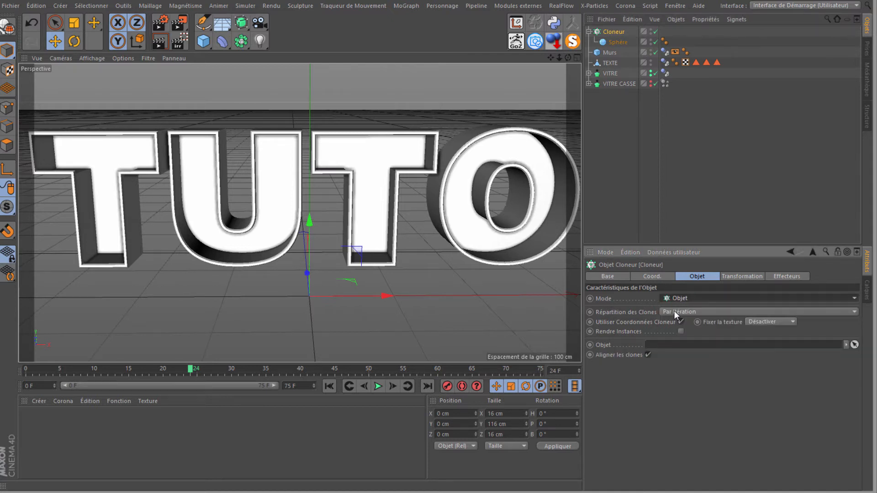
drag(610, 62, 674, 349)
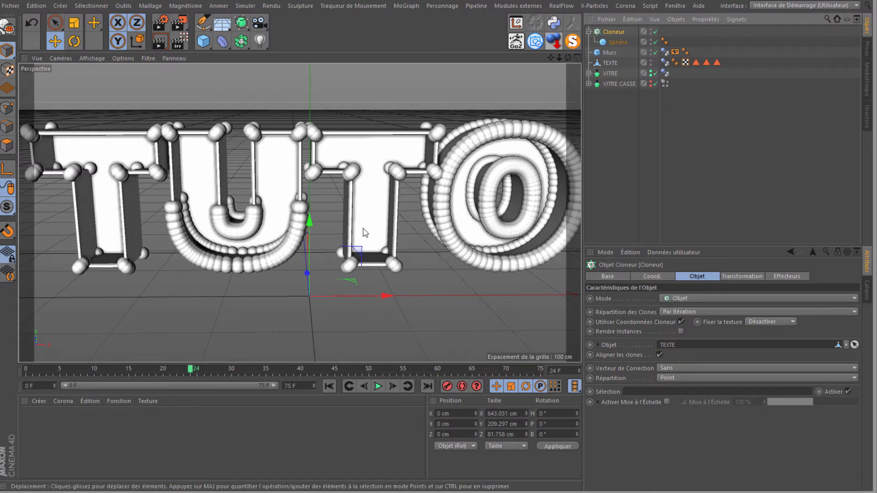
click(673, 378)
click(672, 432)
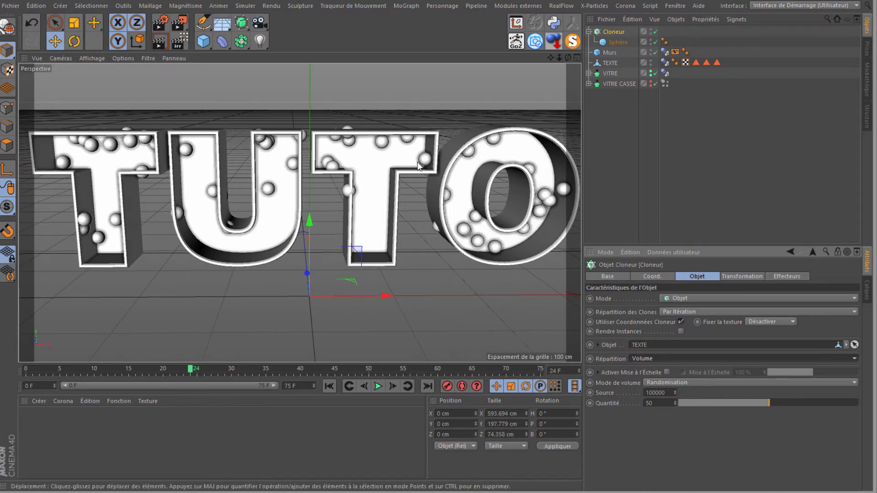
Set the Cloneur's quantity to 1000.
drag(768, 403, 876, 403)
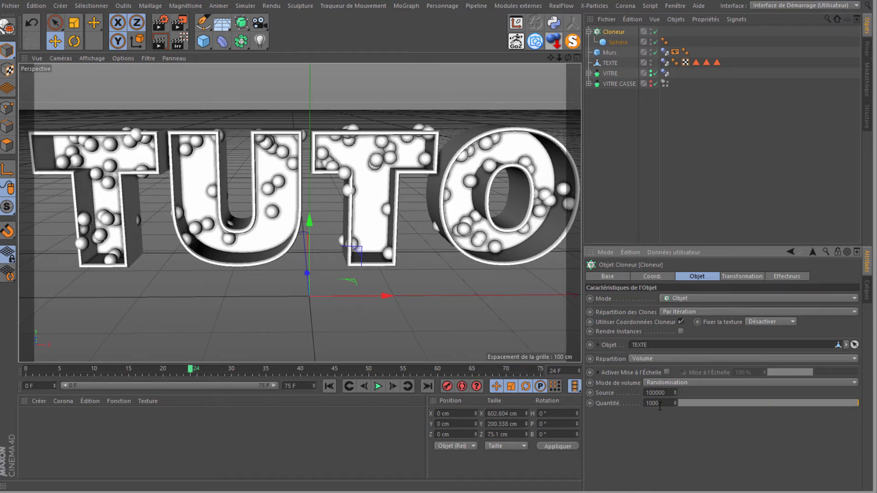
key(Return)
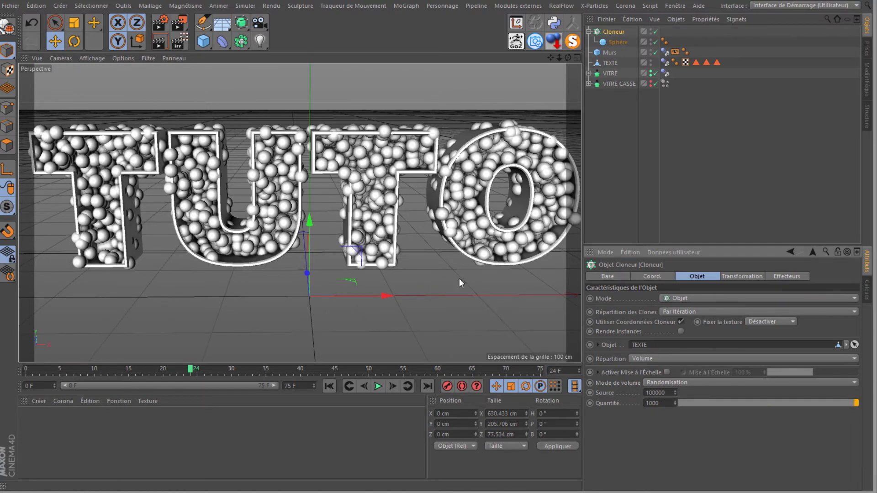
scroll(186, 185, down, 2)
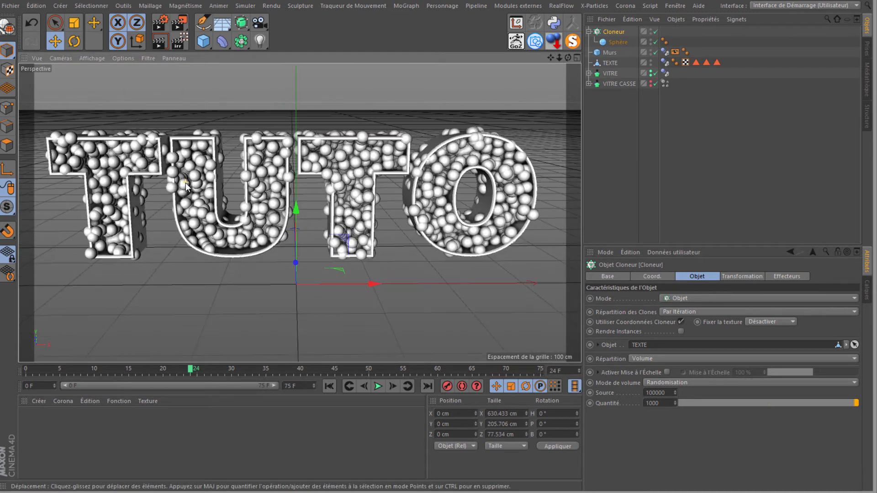
scroll(186, 185, up, 2)
Set the Cloneur's quantity to 800 and inspect how the spheres fill the letters.
click(658, 403)
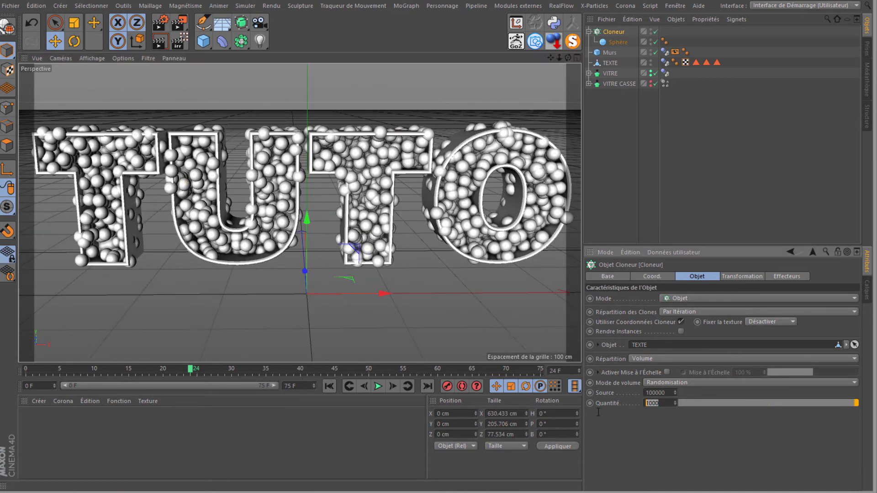
text(800)
key(Return)
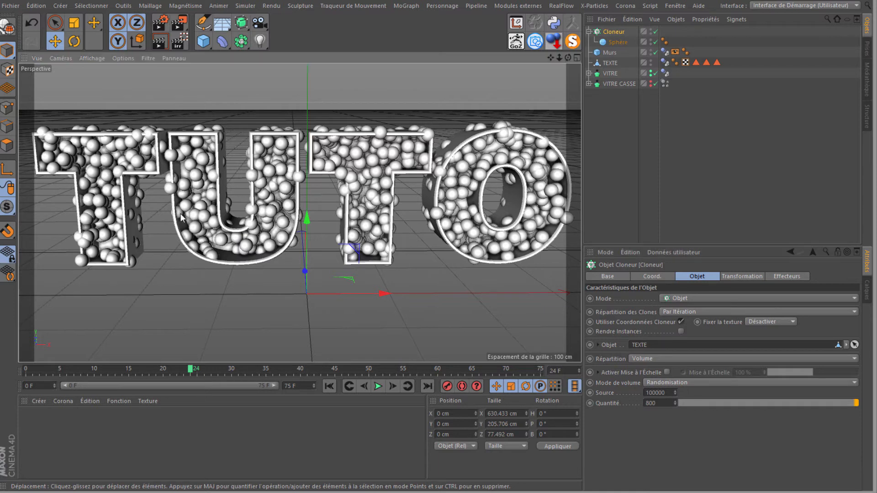
scroll(61, 221, up, 8)
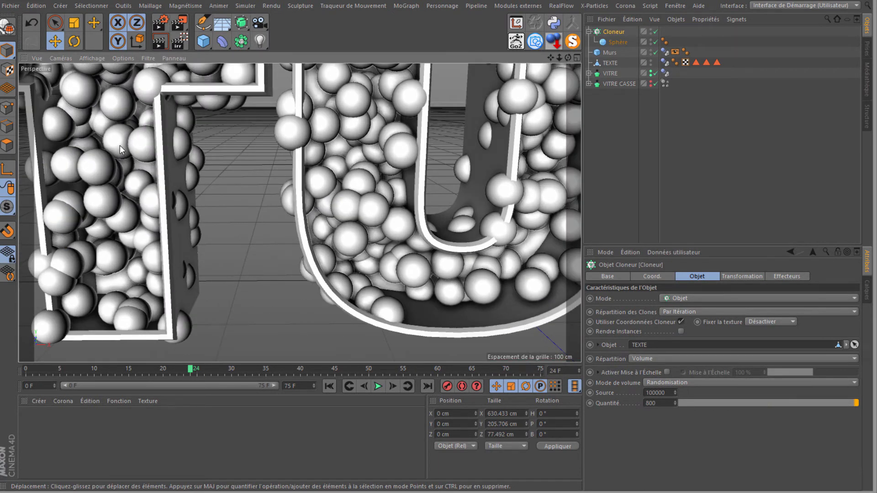
scroll(119, 146, down, 6)
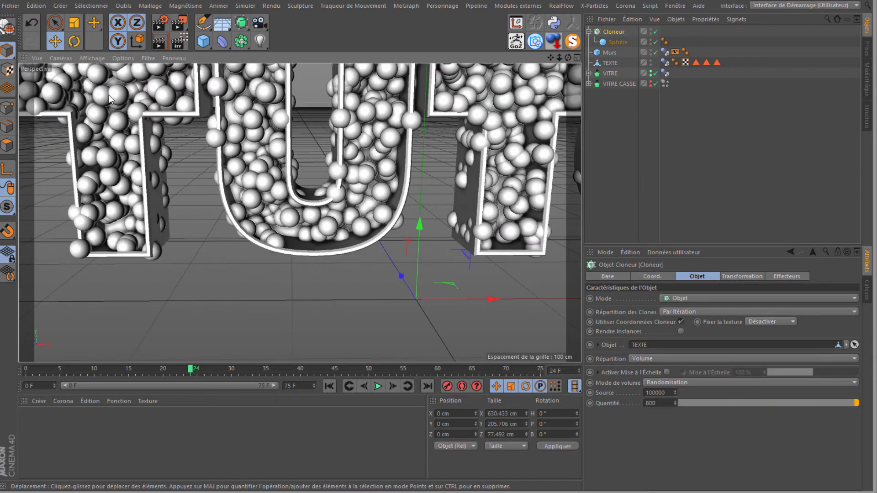
scroll(197, 144, down, 1)
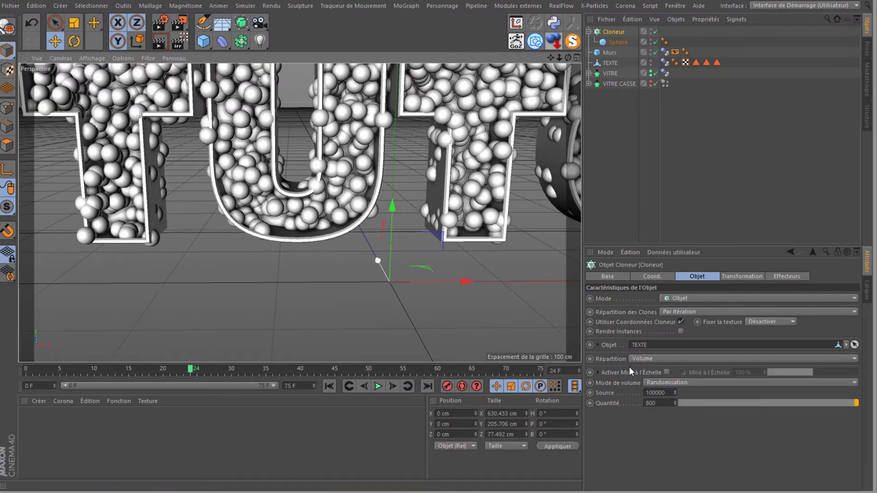
Set the Cloneur's quantity to 600.
double_click(658, 403)
text(600)
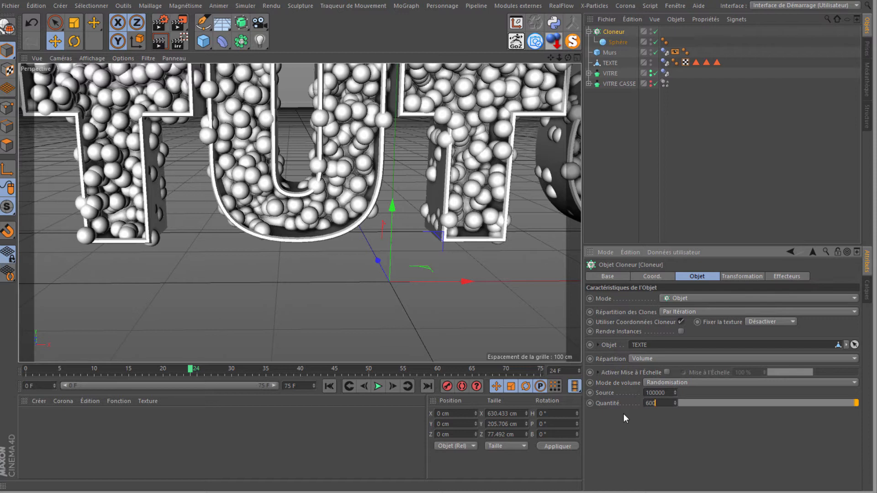
key(Return)
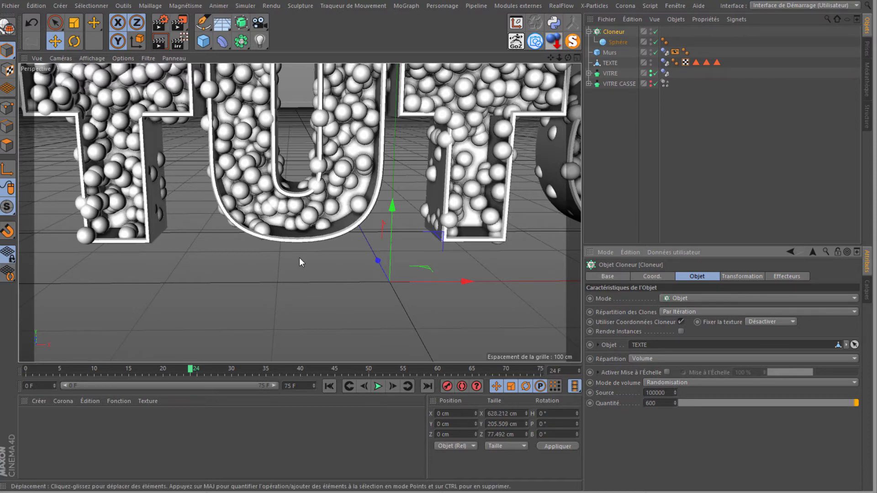
scroll(299, 258, down, 2)
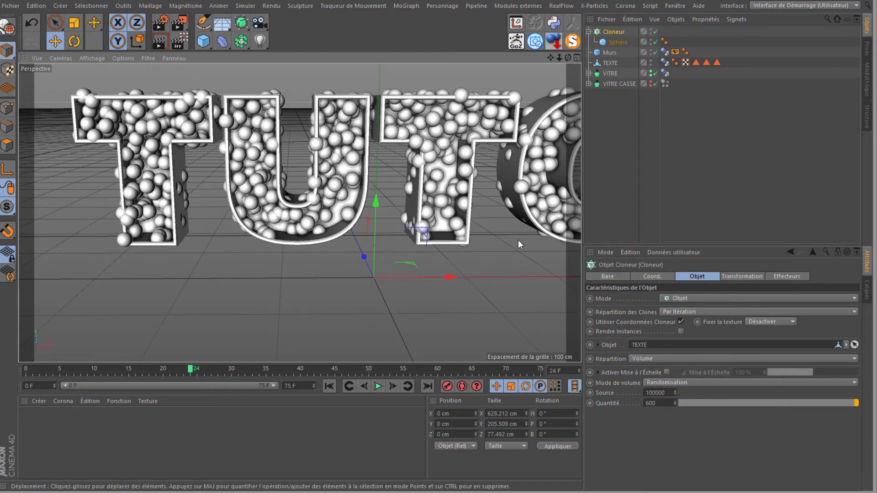
Lower the Cloneur's random source value step by step to 99989 for a different sphere distribution.
click(674, 394)
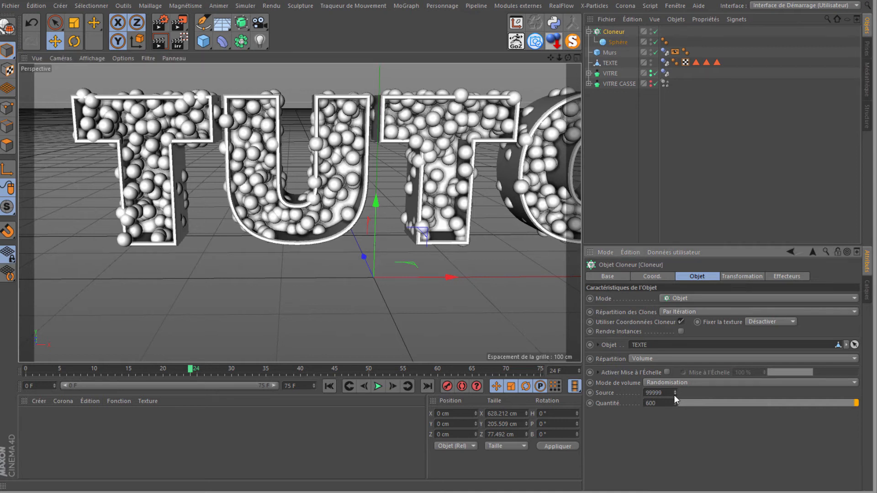
click(675, 394)
click(674, 395)
click(675, 395)
click(674, 395)
click(675, 395)
click(674, 395)
click(674, 395)
click(674, 394)
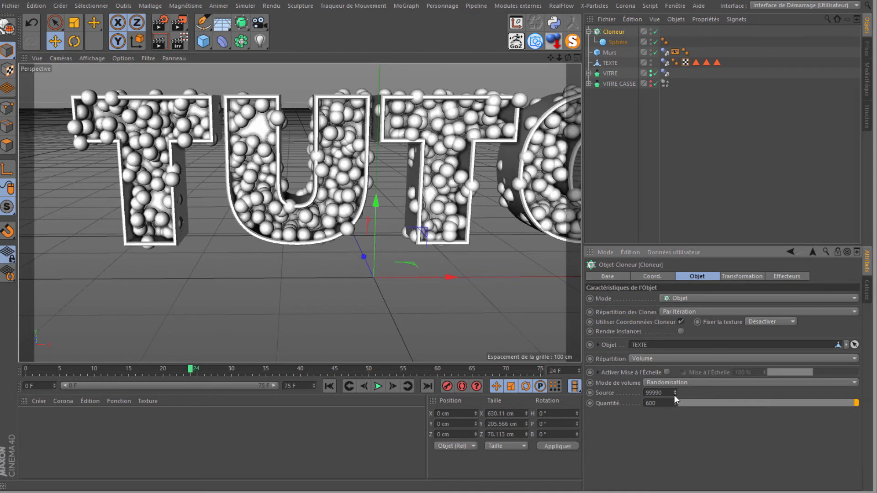
click(674, 395)
scroll(299, 145, down, 1)
scroll(299, 145, up, 1)
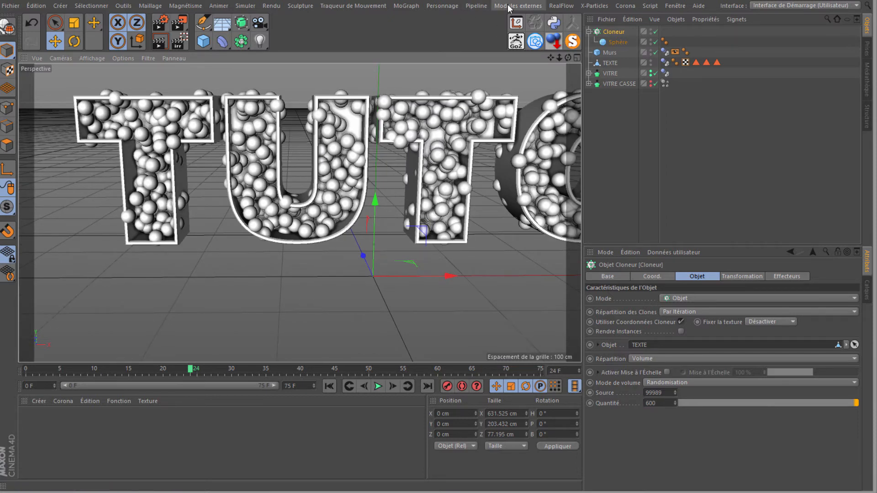
Add a Randomisation effector and make sure it is listed among the Cloneur's effectors.
click(402, 5)
mouse_move(412, 25)
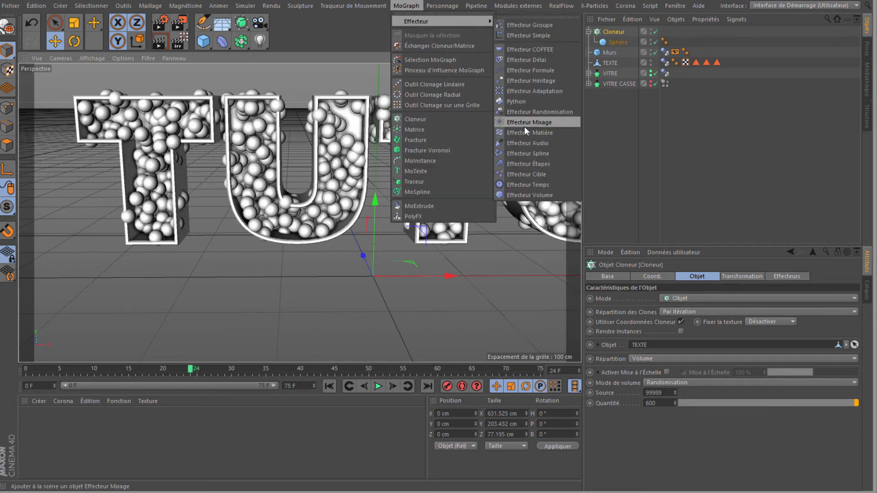
click(522, 112)
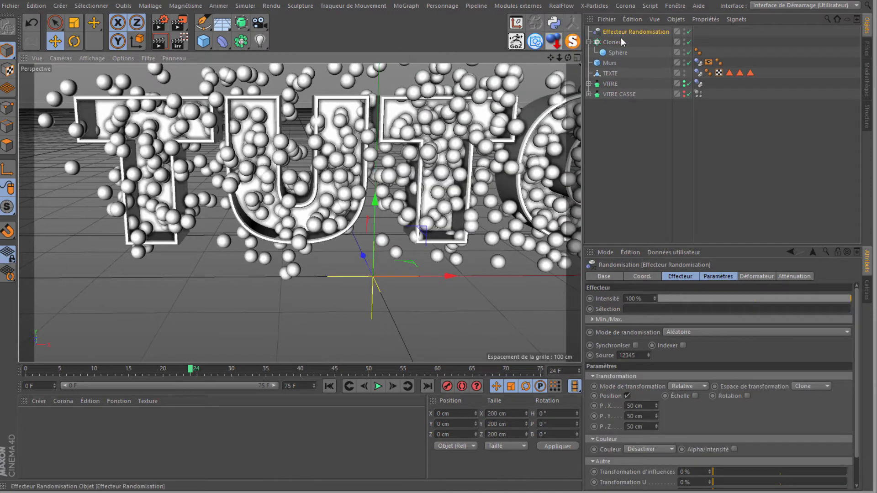
click(611, 43)
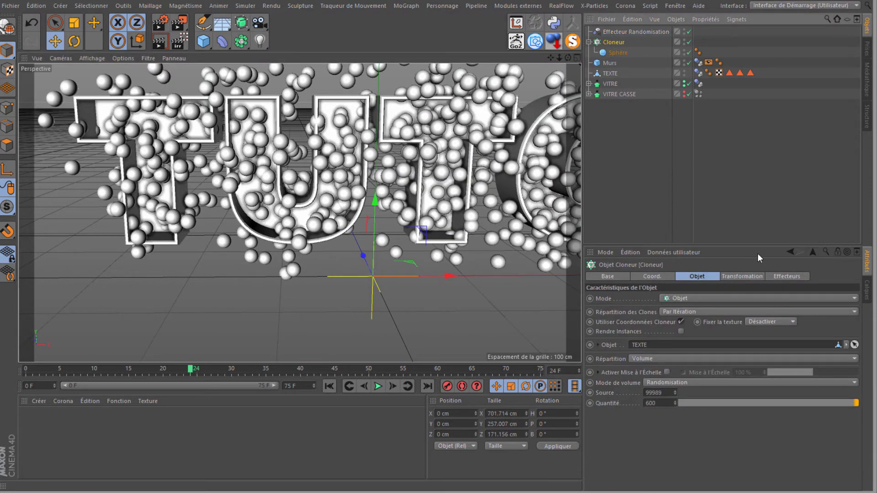
click(787, 276)
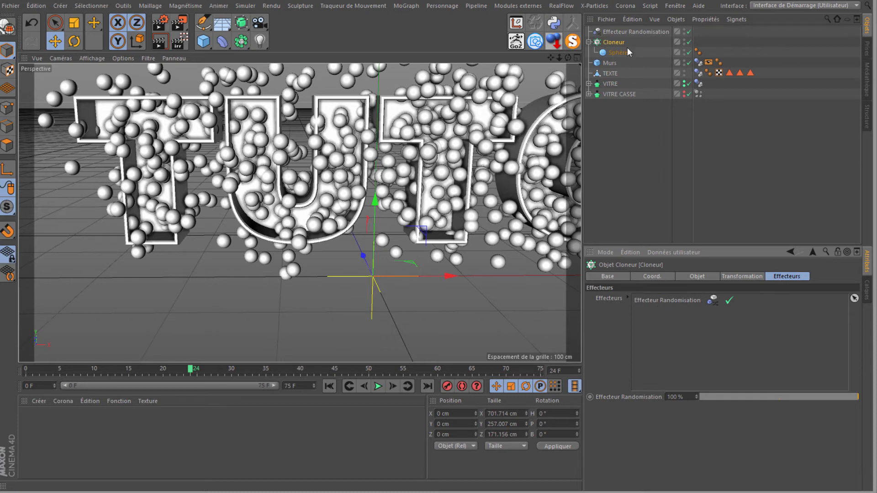
drag(635, 32, 670, 307)
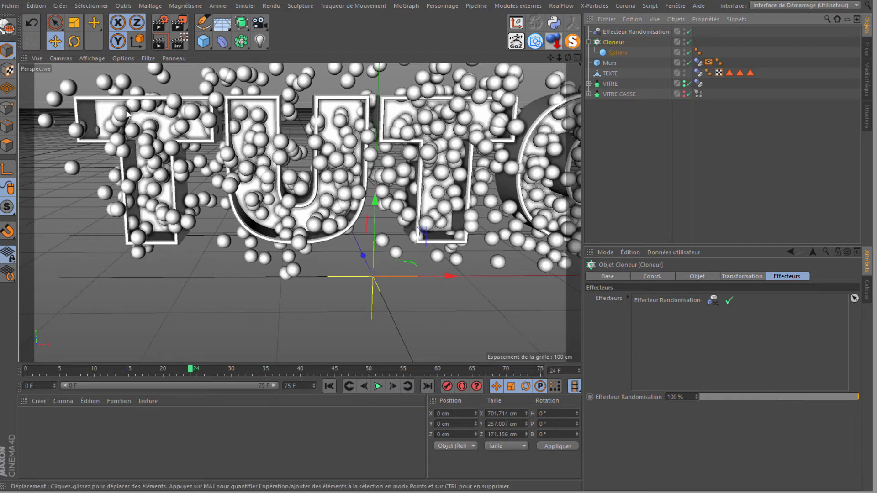
In the Randomisation effector, disable Position and enable uniform scale variation with a value of 0.5.
click(613, 31)
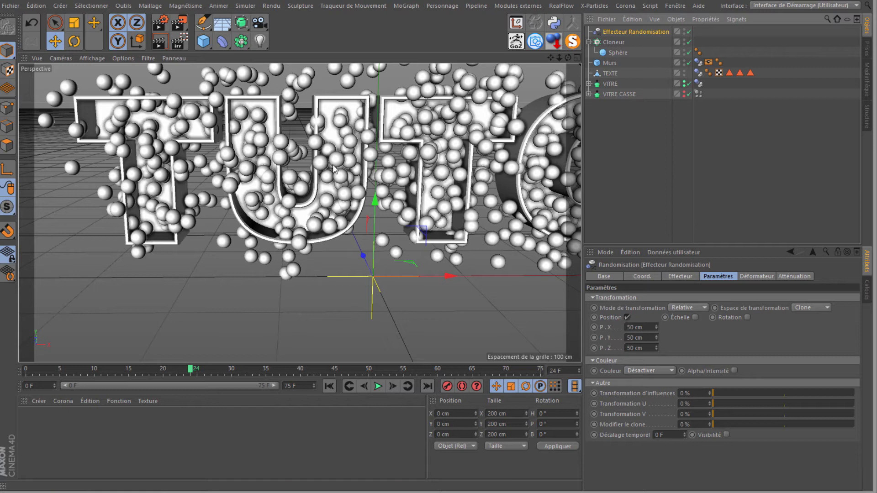
click(626, 317)
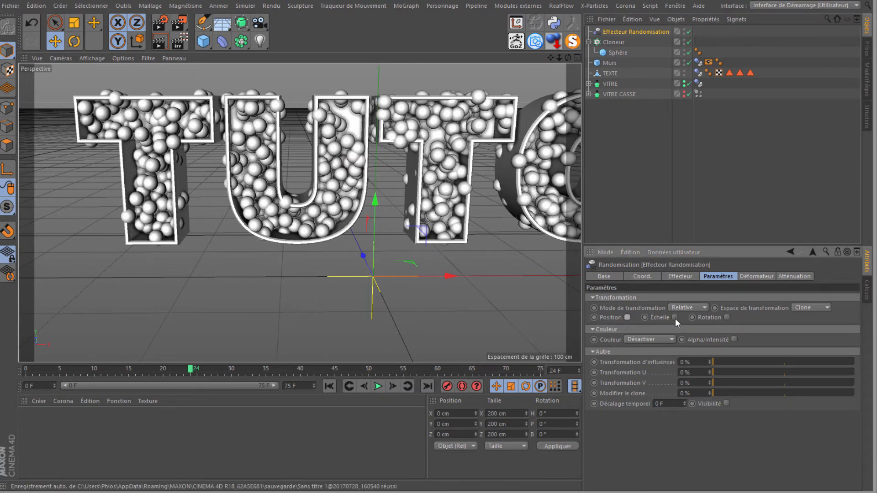
click(675, 317)
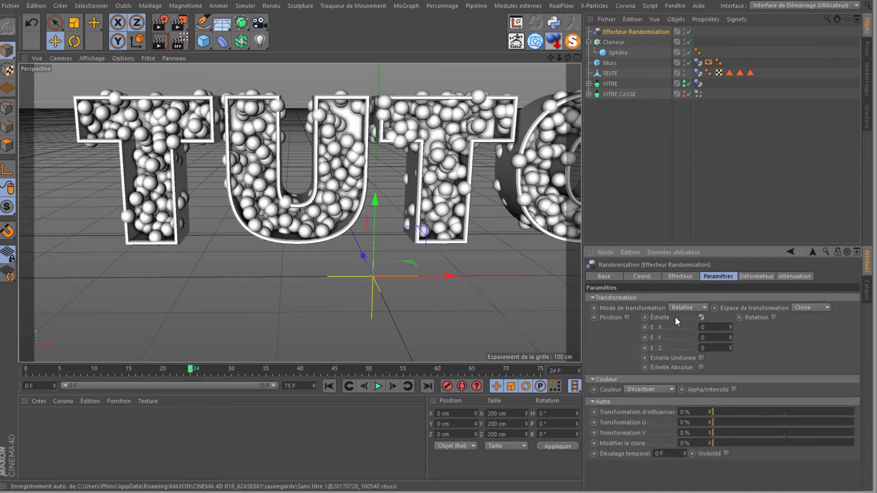
click(701, 358)
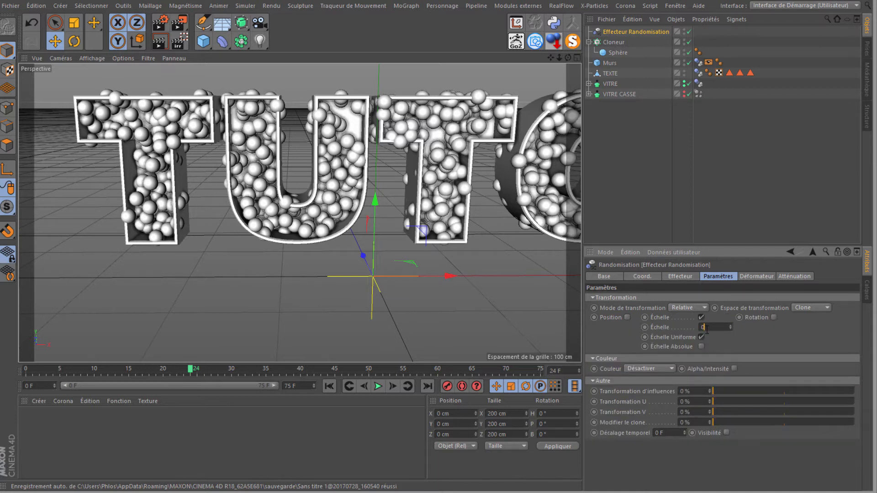
text(.5)
key(Return)
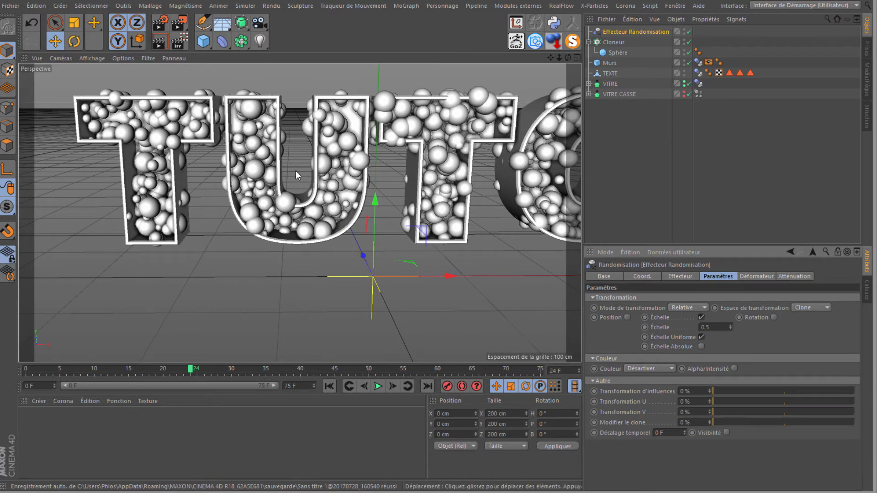
scroll(149, 102, up, 2)
scroll(149, 103, down, 1)
scroll(149, 103, up, 2)
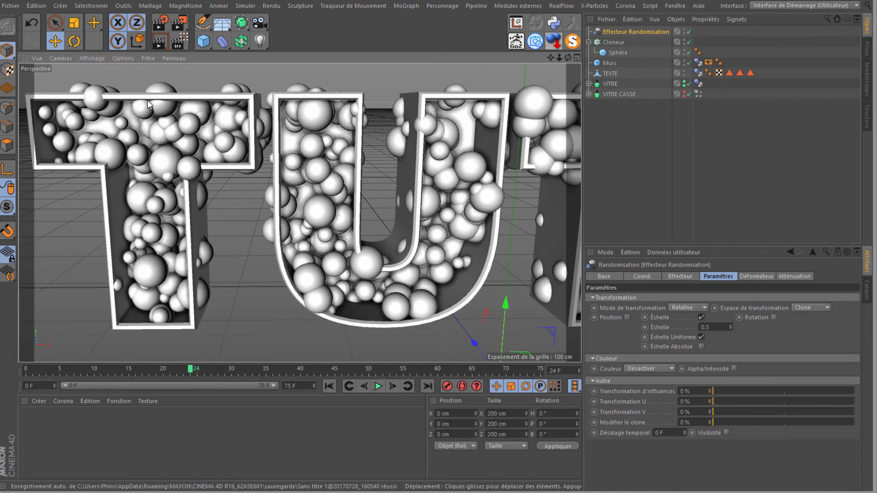
scroll(149, 103, down, 2)
scroll(282, 149, down, 3)
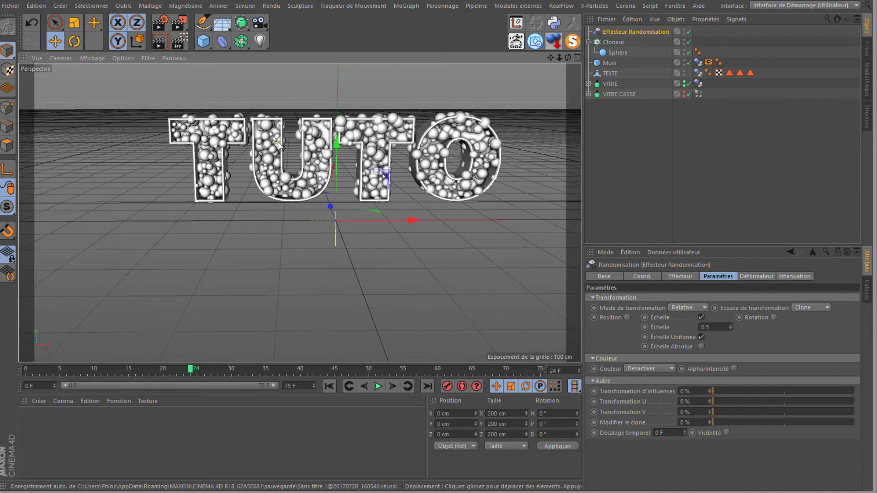
scroll(280, 147, up, 1)
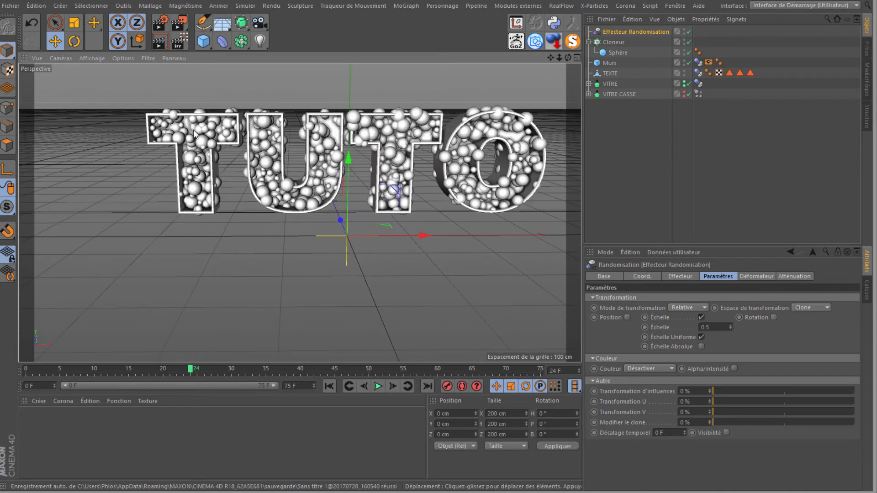
Collapse the Cloneur's hierarchy, create a new material and apply it to the Cloneur.
click(614, 44)
click(589, 42)
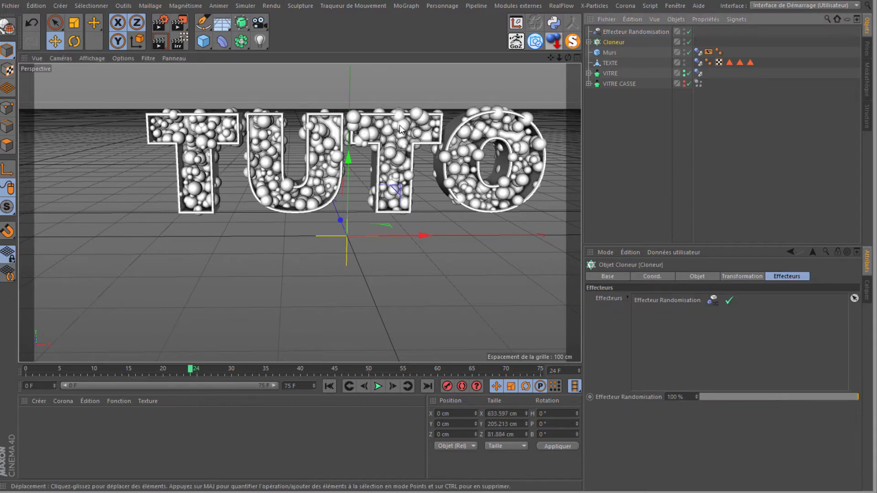
double_click(44, 439)
drag(31, 427, 619, 42)
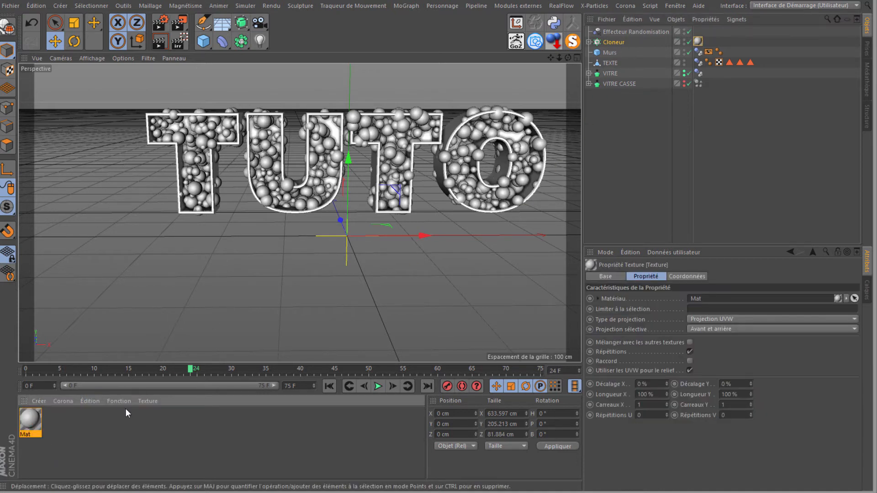
Open the Mat material for editing, load the Variation effect shader as its Couleur texture and open the shader's settings.
click(34, 421)
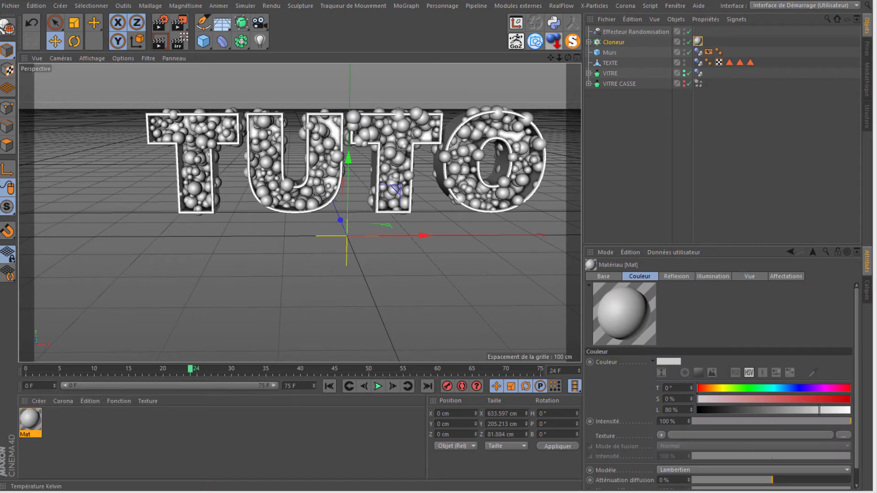
double_click(30, 420)
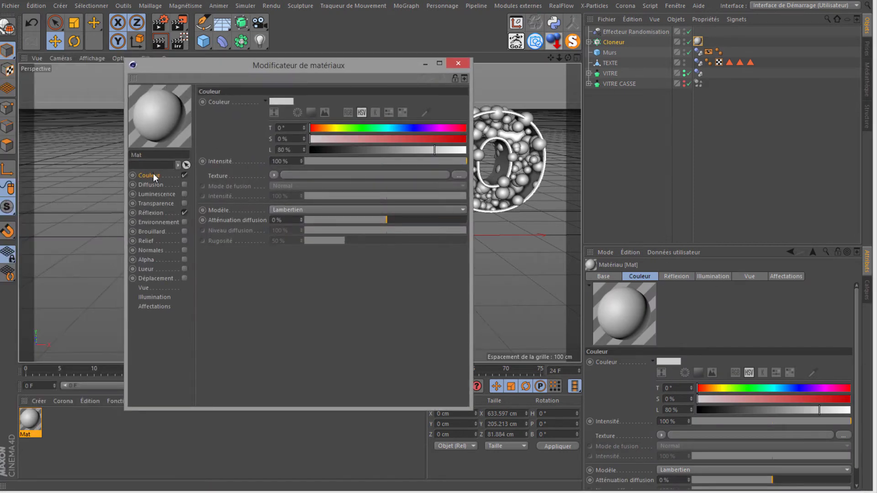
click(274, 174)
mouse_move(303, 378)
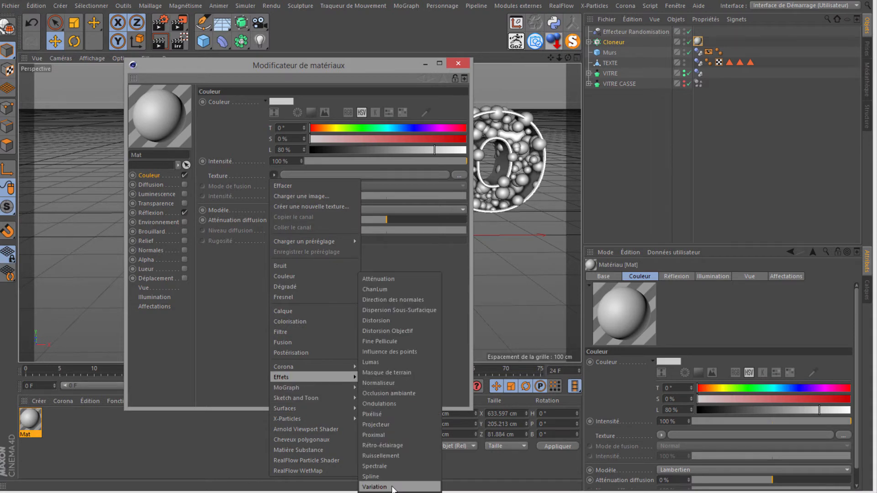
click(375, 487)
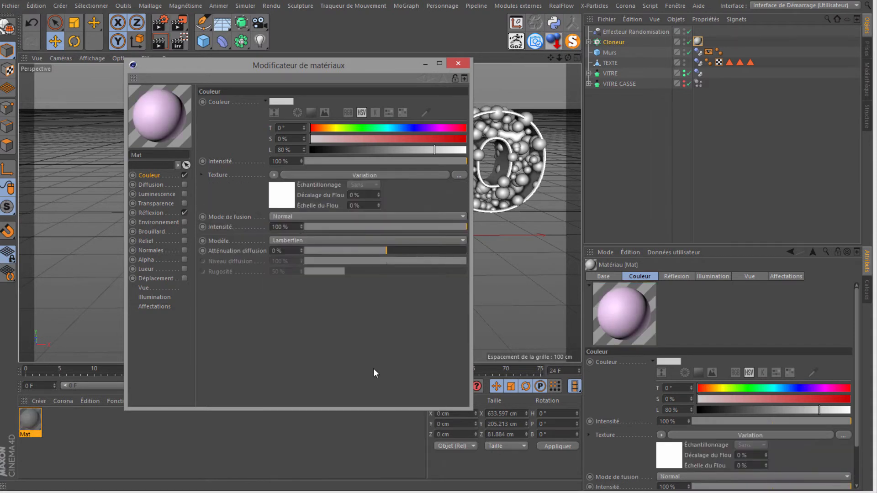
click(282, 196)
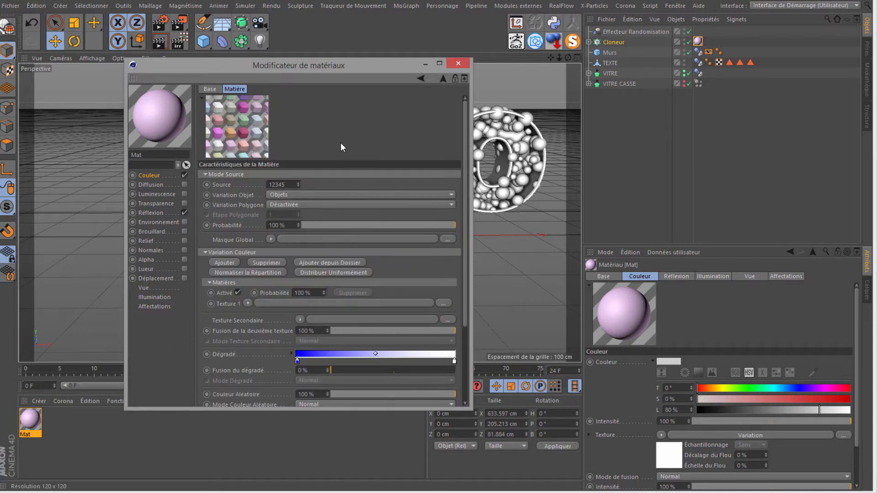
Move the material editor clear of the letters and render the view to check the random sphere colours.
drag(359, 64, 378, 27)
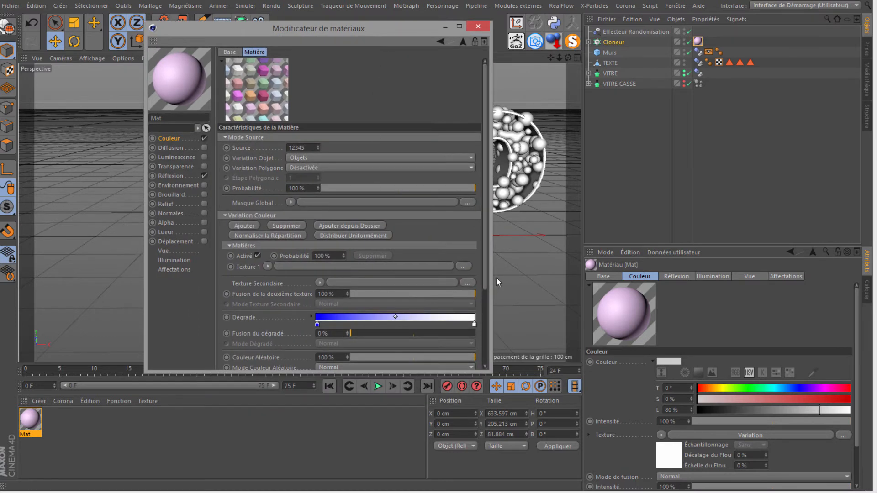
drag(486, 284, 483, 319)
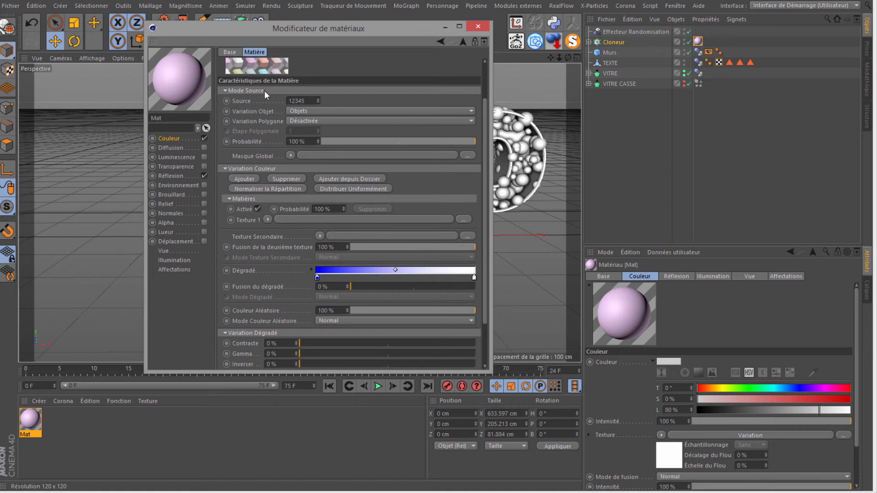
drag(434, 30, 747, 92)
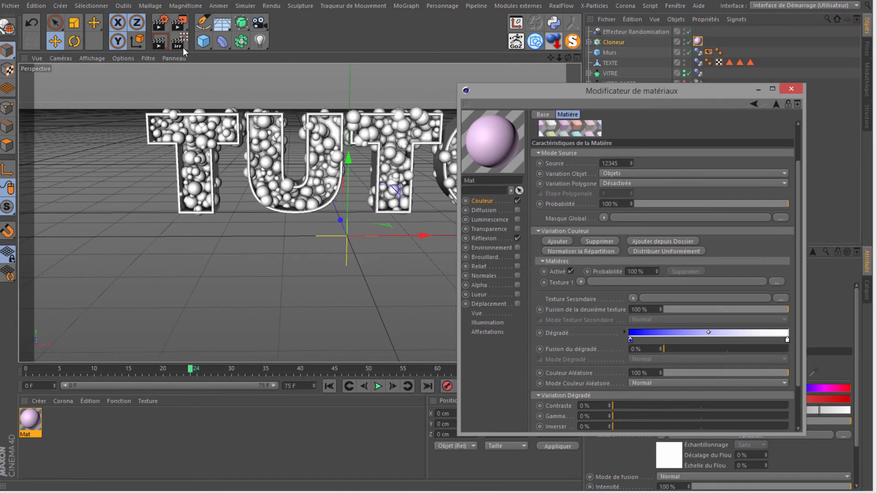
click(160, 43)
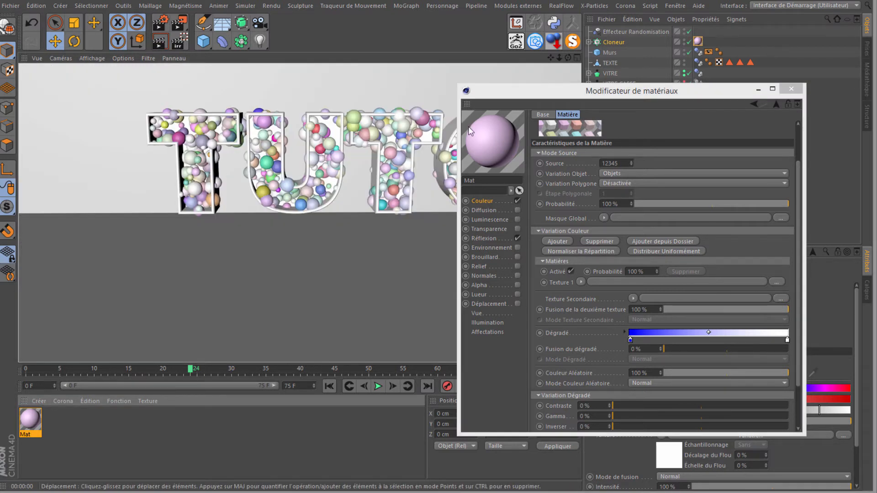
click(505, 95)
drag(505, 95, 373, 96)
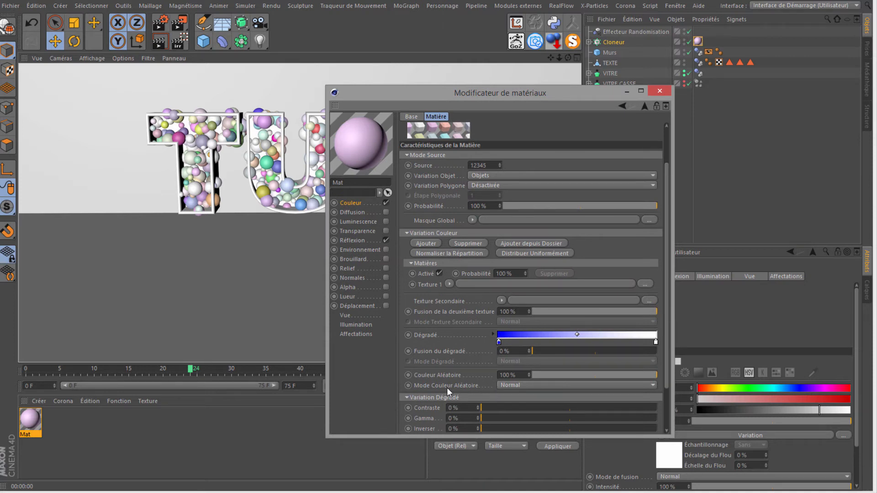
Expand the Variation shader's Dégradé settings and load the Full Colors gradient preset.
click(493, 334)
scroll(472, 364, down, 3)
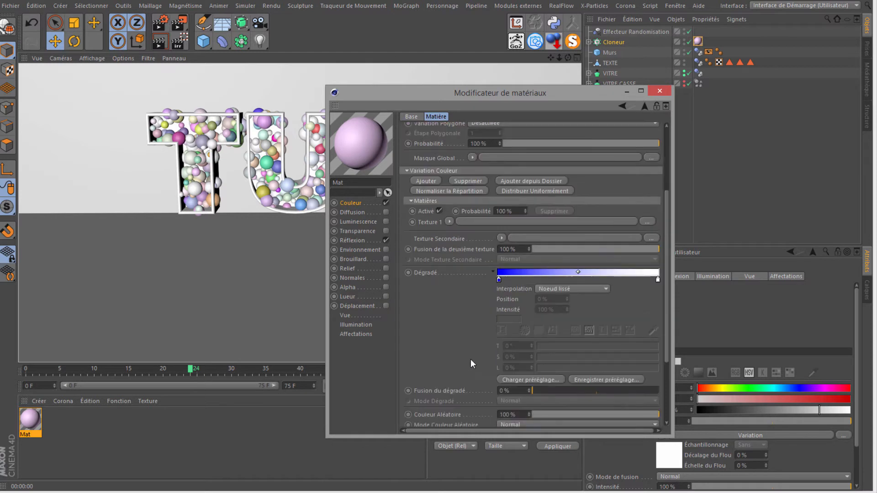
click(511, 380)
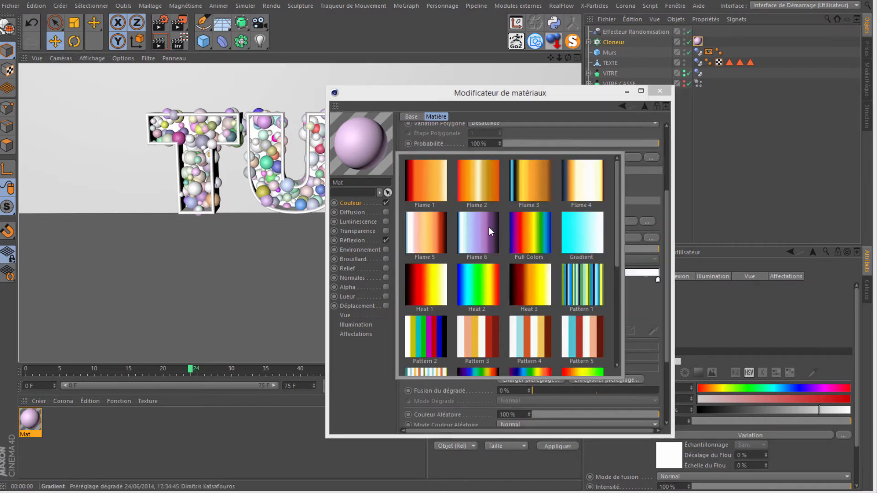
click(530, 230)
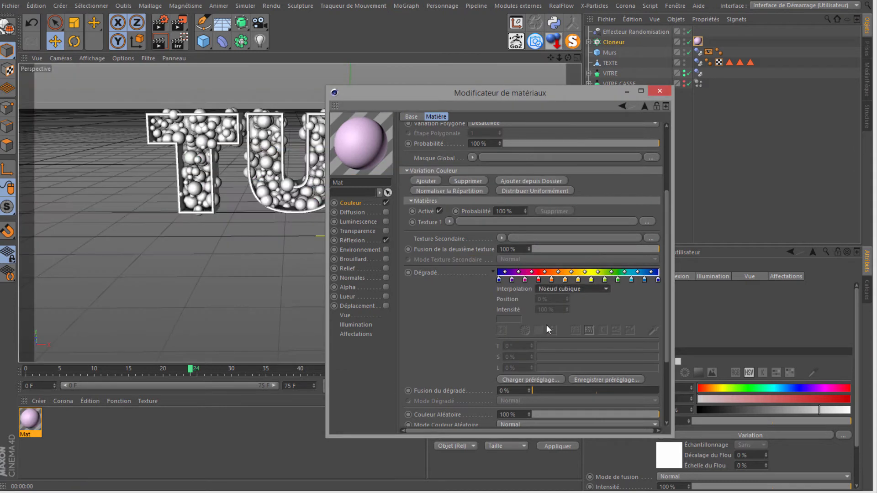
Set the gradient blend to 100 % in Remplacer mode and the random colour to 0 %, and preview the result in a view render.
scroll(452, 371, down, 3)
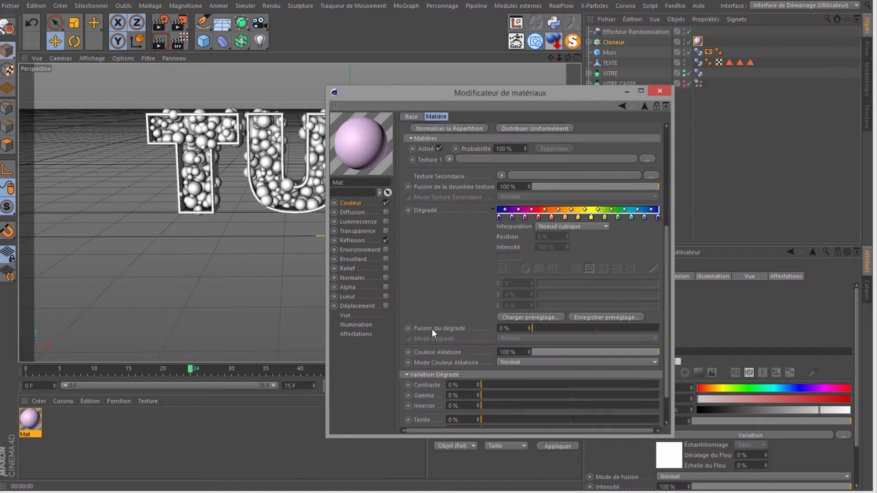
drag(550, 327, 701, 330)
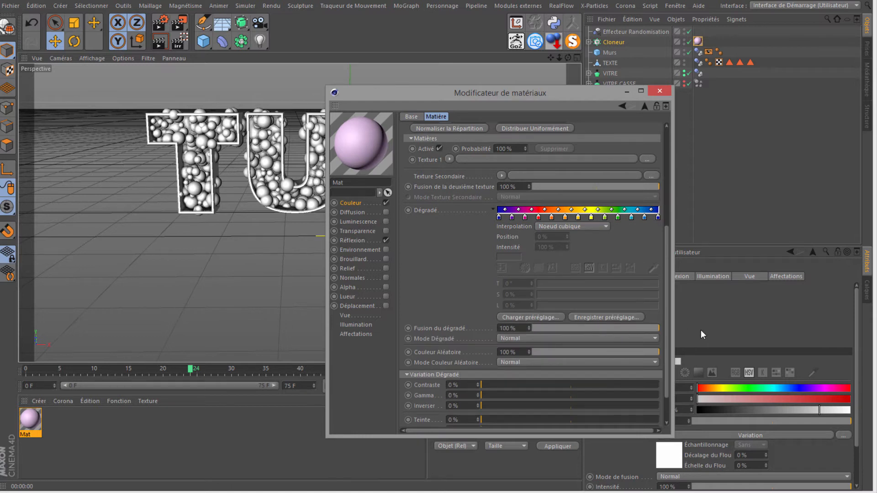
click(514, 339)
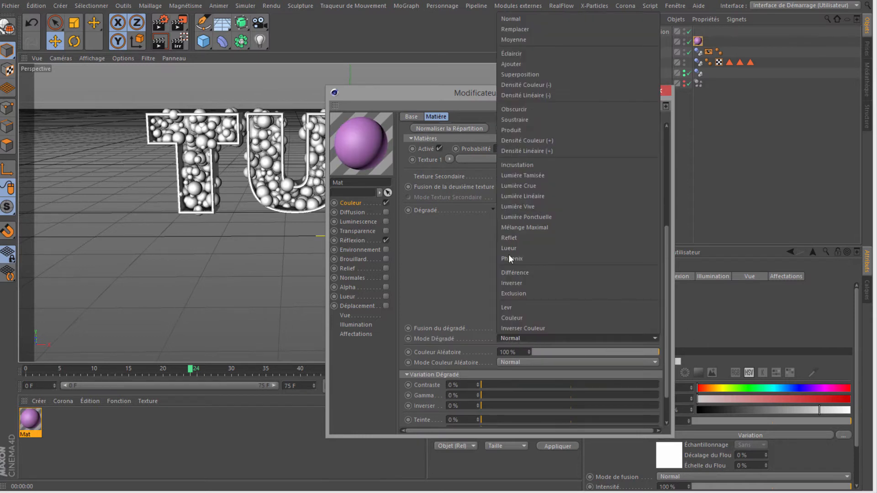
click(504, 29)
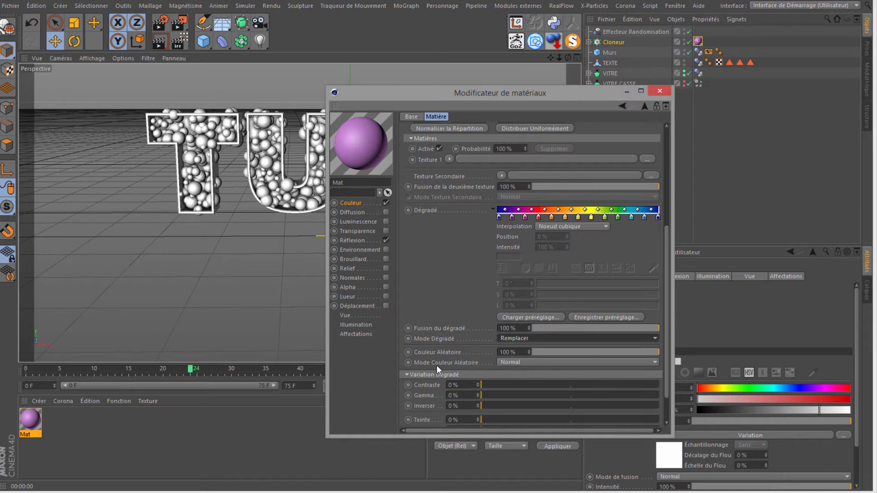
drag(563, 355, 511, 357)
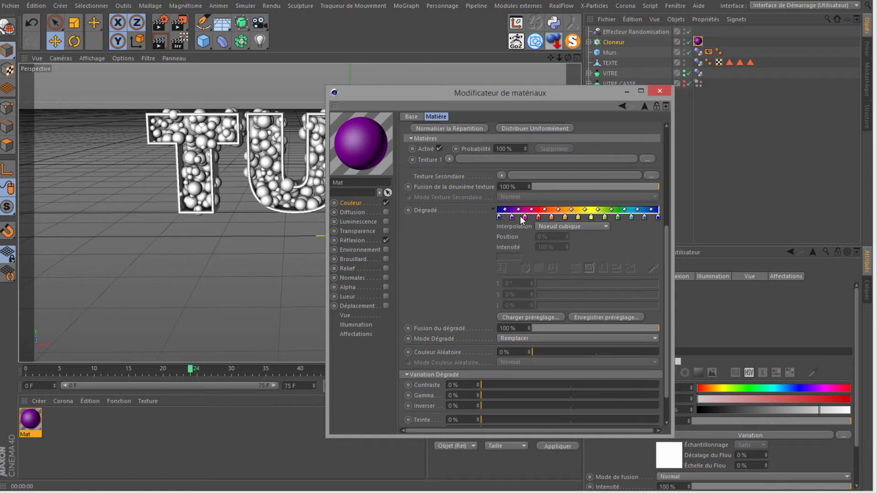
click(158, 44)
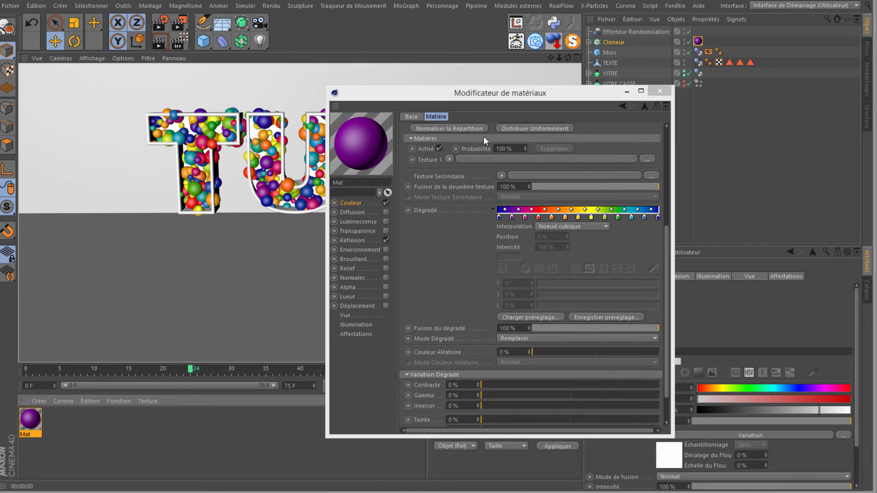
click(658, 92)
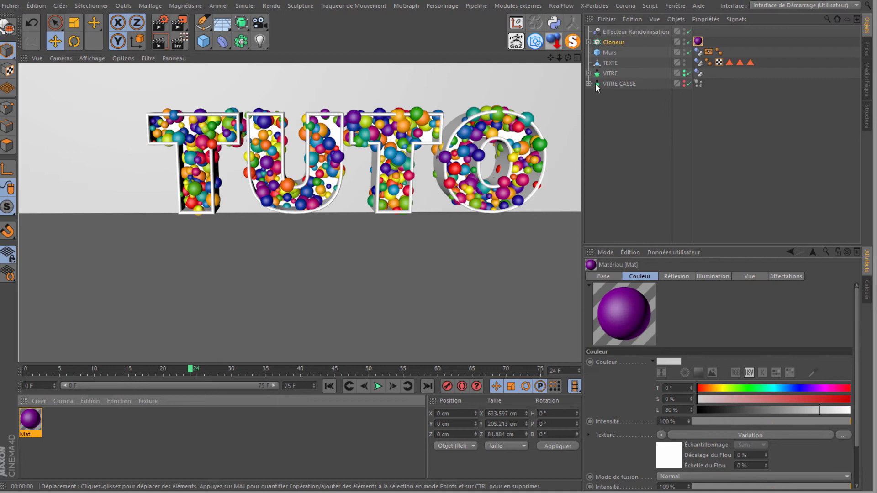
Convert the Cloneur into separate objects with Convertir en Objet and inspect the spheres inside the new Cloneur null.
click(613, 42)
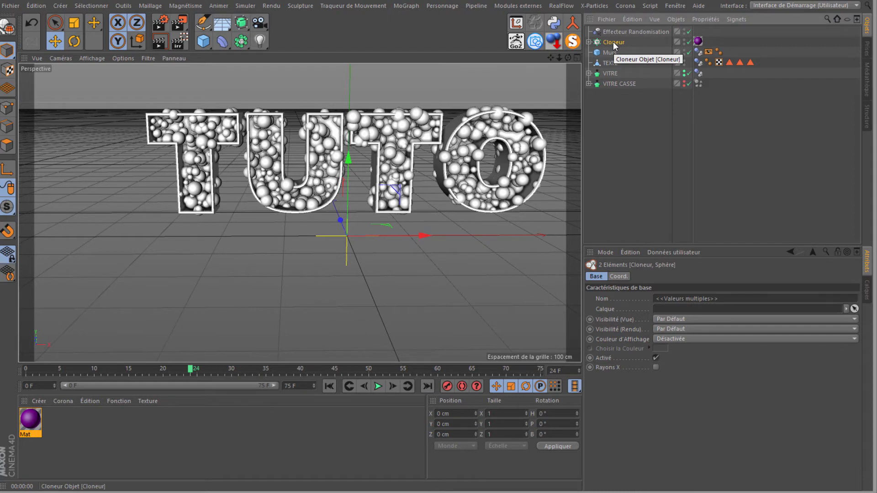
right_click(613, 42)
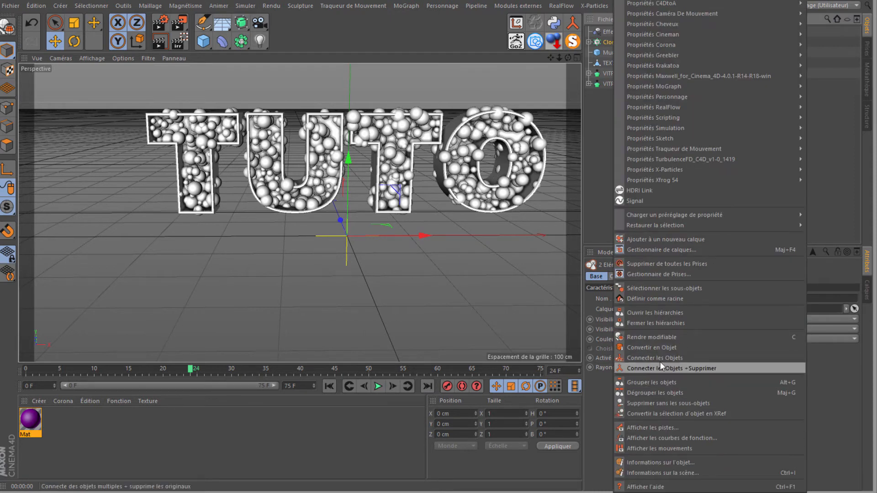
click(655, 347)
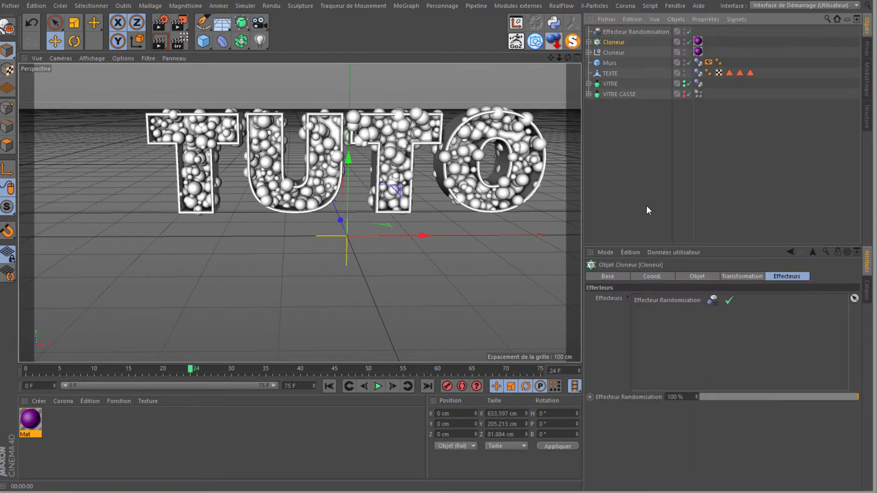
click(589, 52)
scroll(613, 133, down, 20)
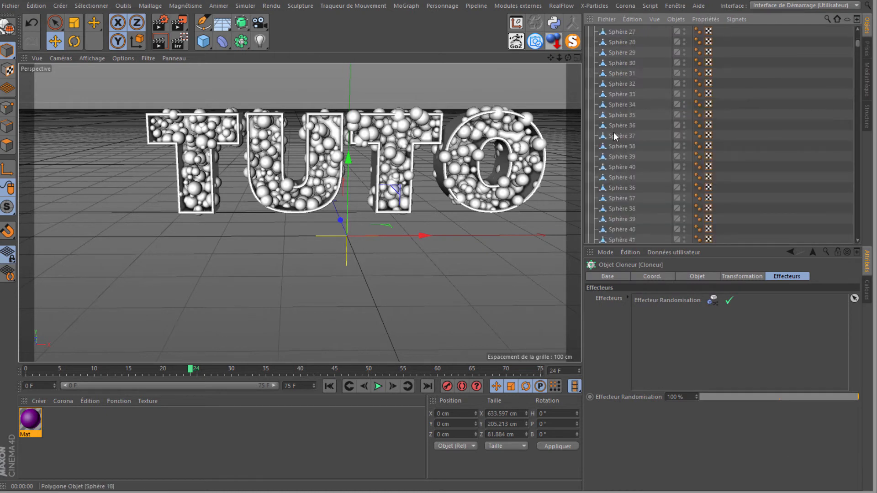
scroll(615, 129, up, 20)
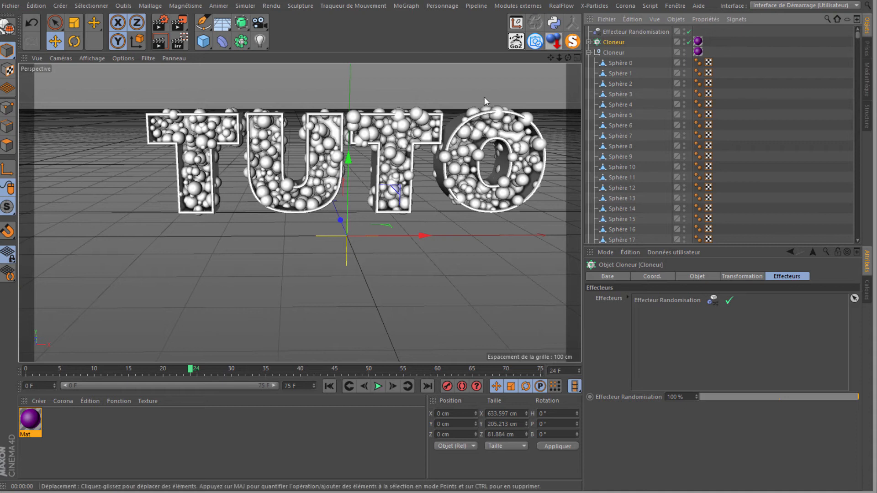
click(589, 53)
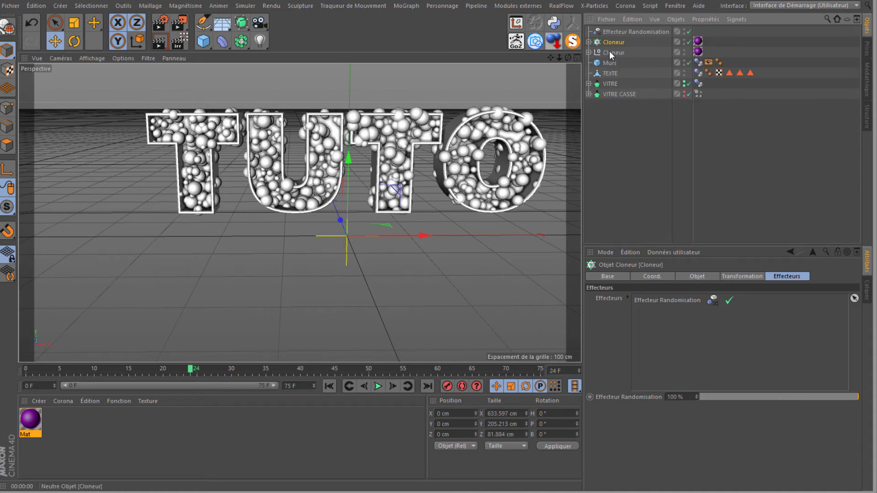
Add a Corps rigide simulation tag to the converted Cloneur null.
click(610, 52)
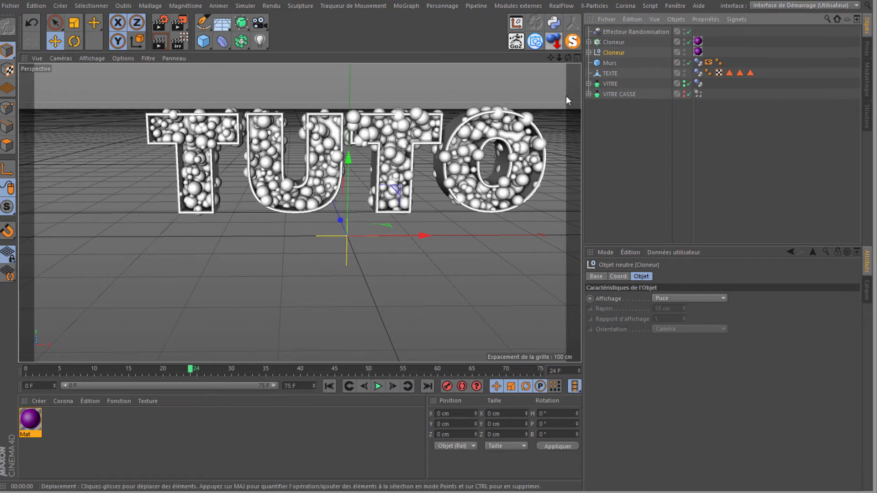
right_click(613, 53)
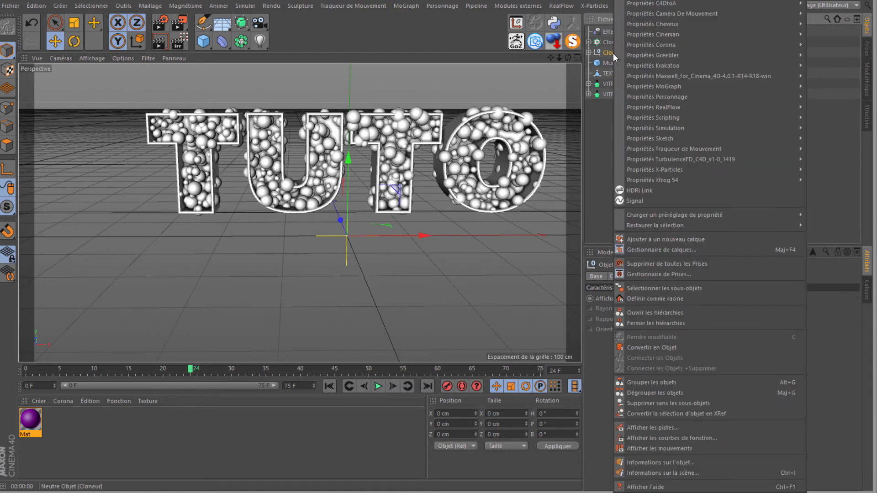
mouse_move(654, 121)
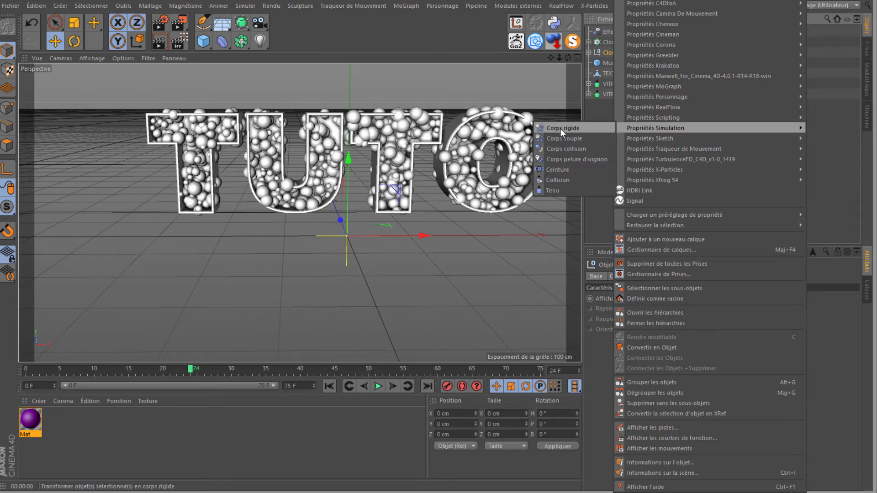
click(560, 128)
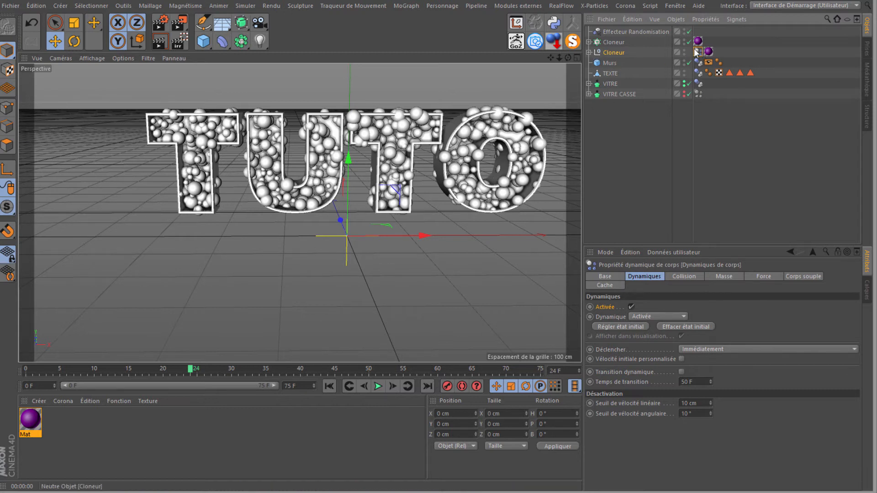
Set the rigid body's collision inheritance to Appliquer propriété aux sous-objets and individual elements to Tout, and return to the animation's start.
click(681, 277)
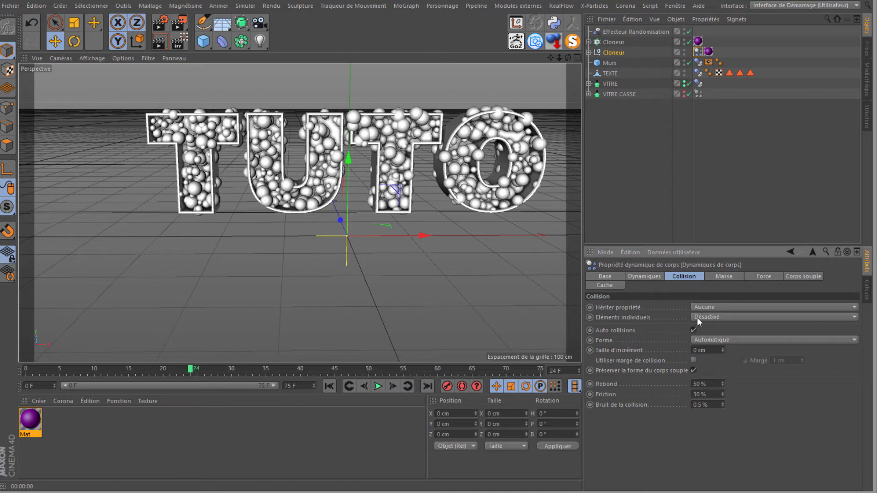
click(698, 307)
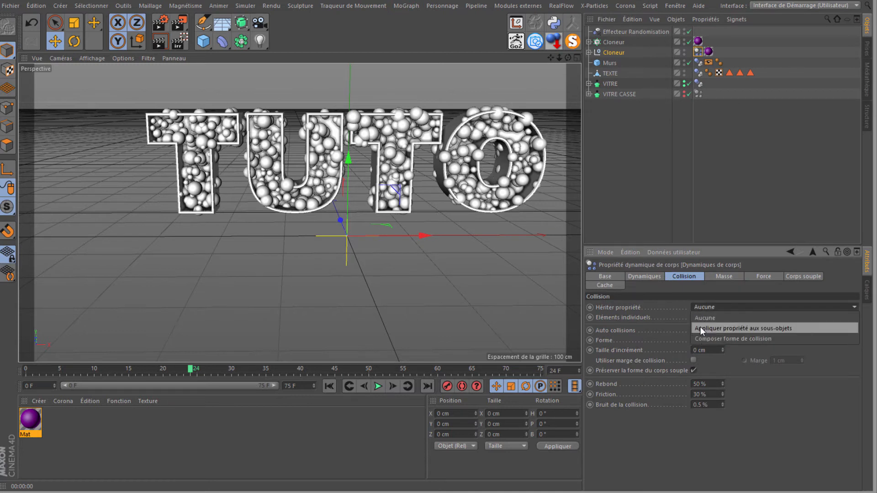
click(714, 329)
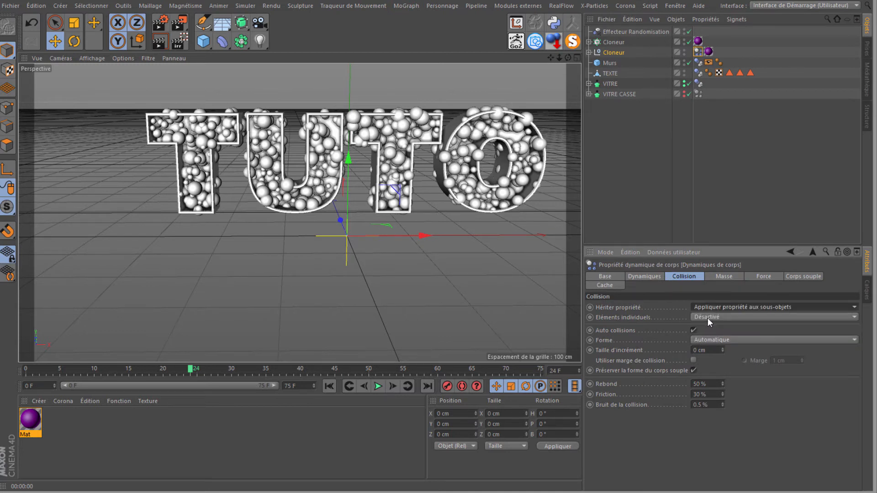
click(706, 318)
click(704, 359)
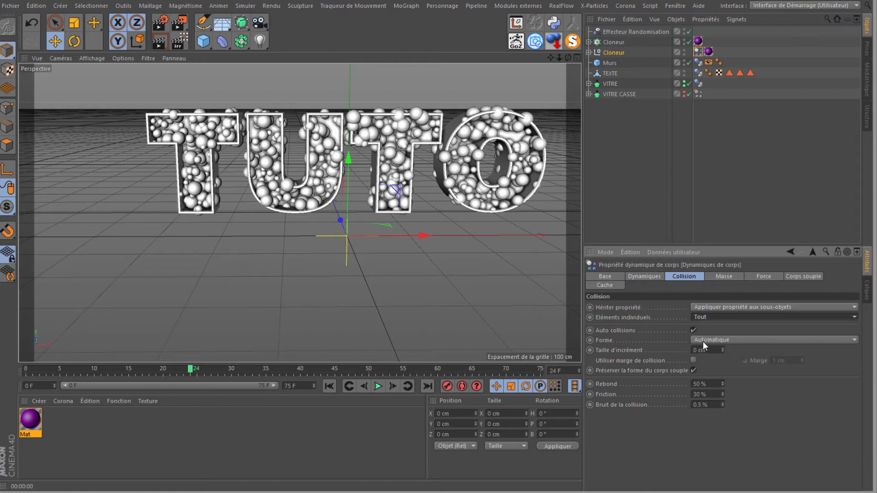
click(329, 385)
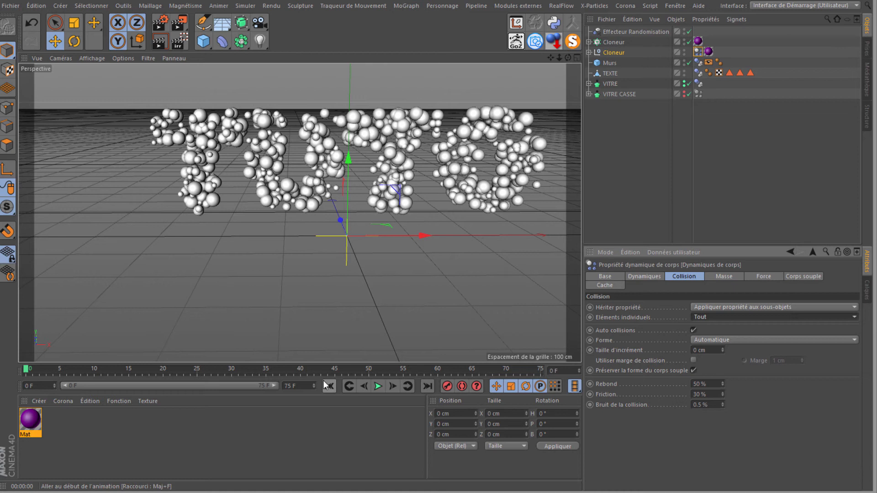
Test the rigid body simulation at frame 1 with both TUTO sphere groups in view, and hide the original Cloneur generator.
mouse_move(558, 55)
mouse_down()
mouse_move(436, 237)
mouse_move(570, 62)
mouse_up()
drag(438, 239, 539, 87)
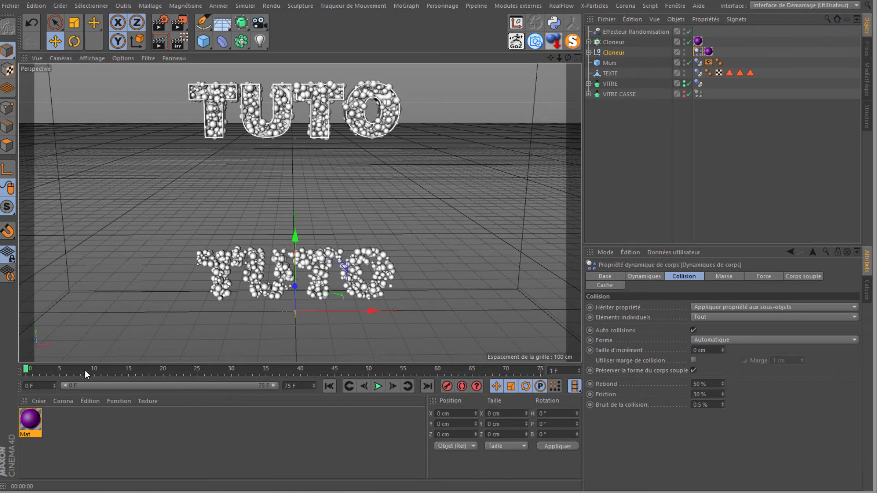
click(34, 369)
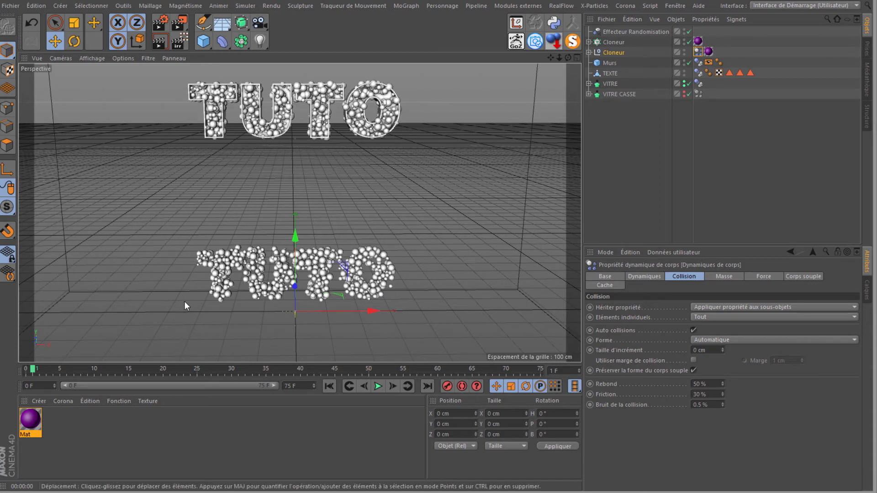
click(616, 42)
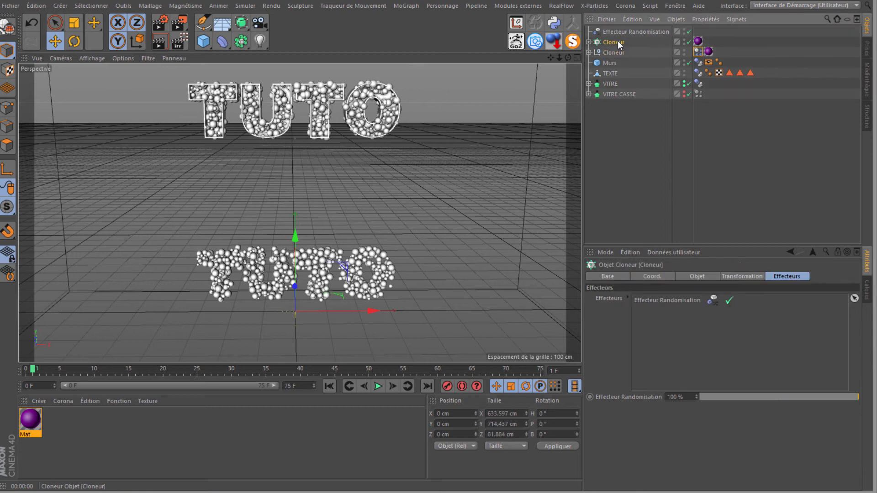
click(685, 40)
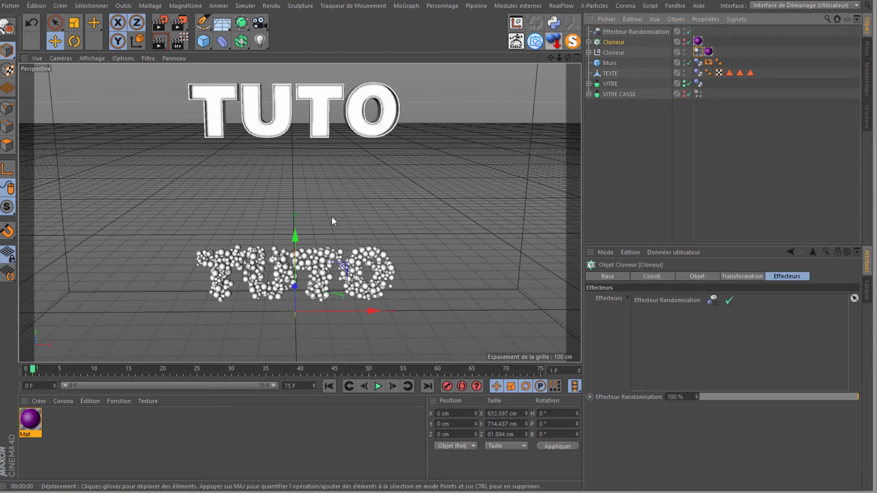
Return to the animation's start and delete the converted Cloneur null.
click(608, 52)
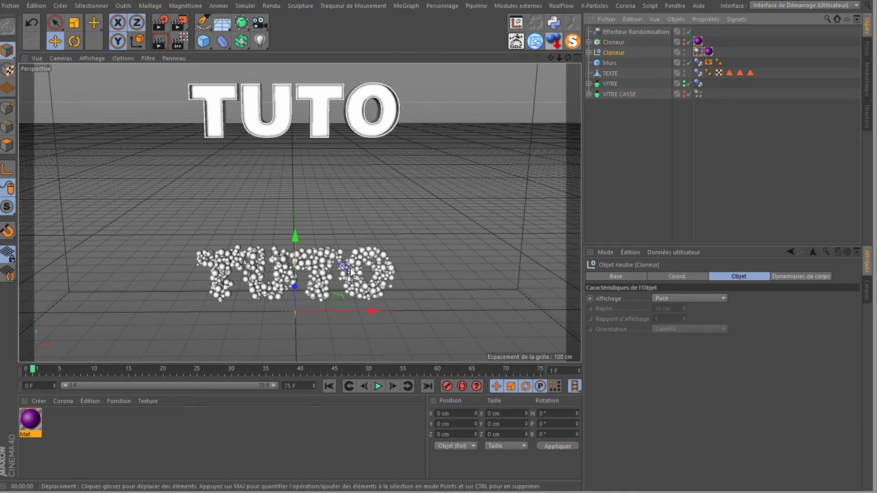
click(326, 386)
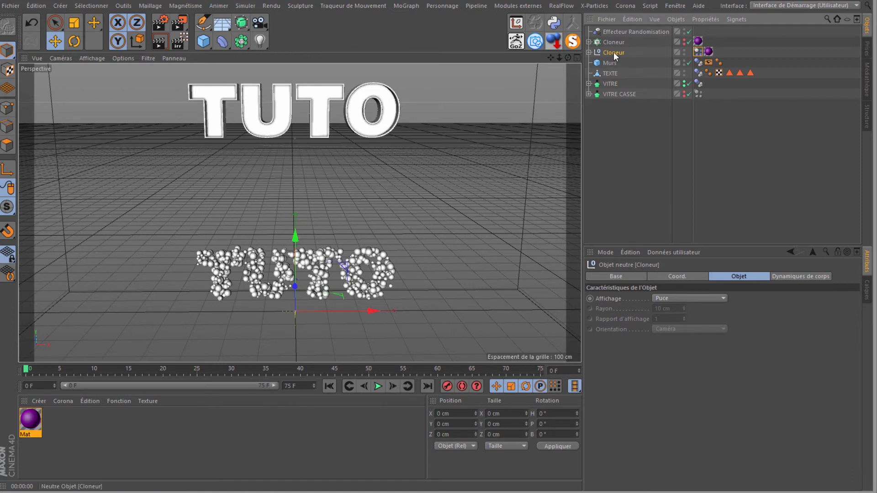
key(Delete)
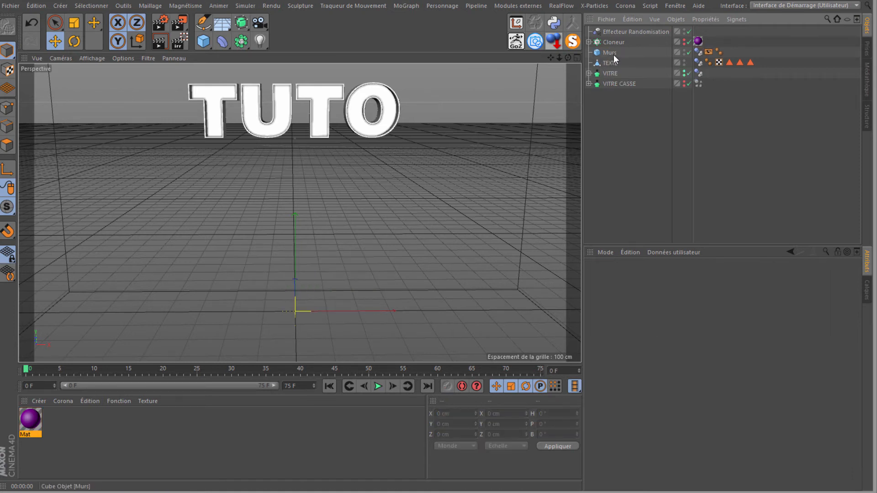
Show the original Cloneur, convert it together with its child sphere using Convertir en Objet, and hide the original.
click(610, 42)
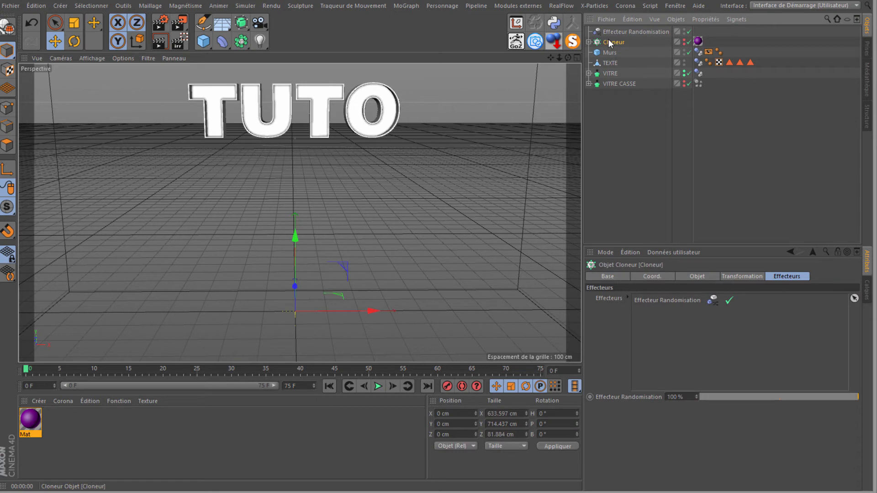
click(684, 41)
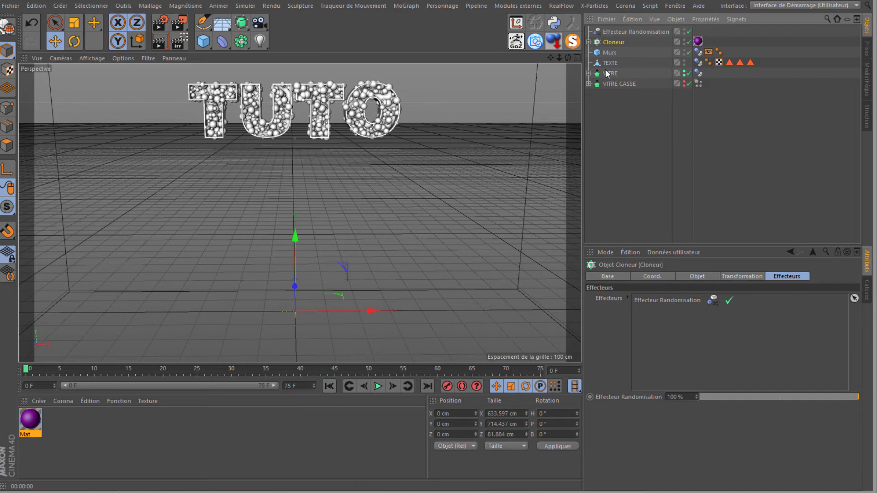
middle_click(616, 41)
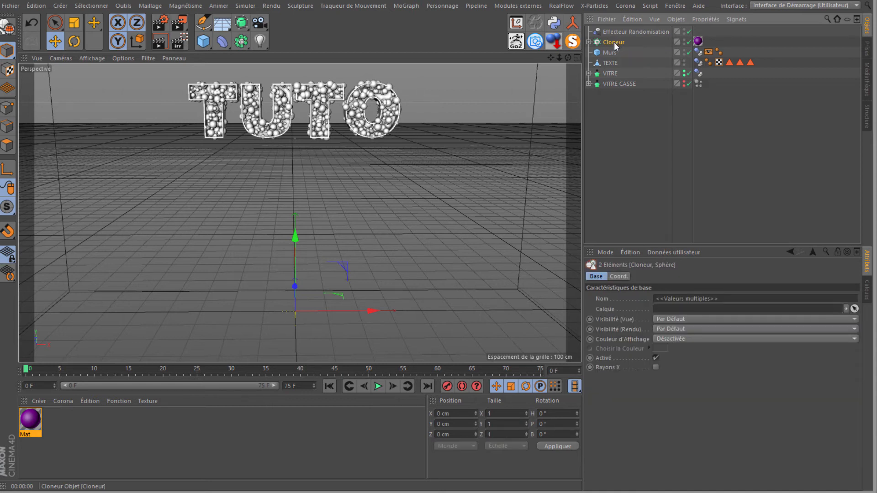
right_click(614, 42)
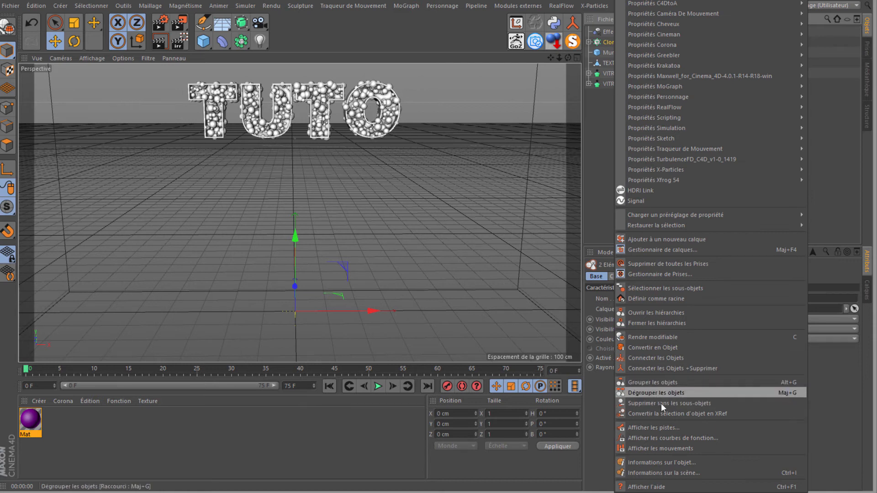
click(635, 348)
click(609, 52)
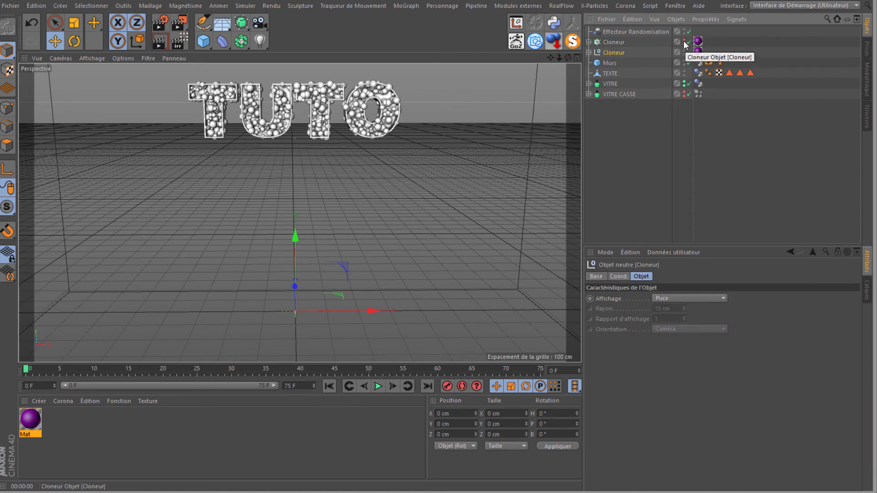
Add a rigid body tag to the new Cloneur null with inheritance Appliquer propriété aux sous-objets and individual elements Tout.
right_click(607, 51)
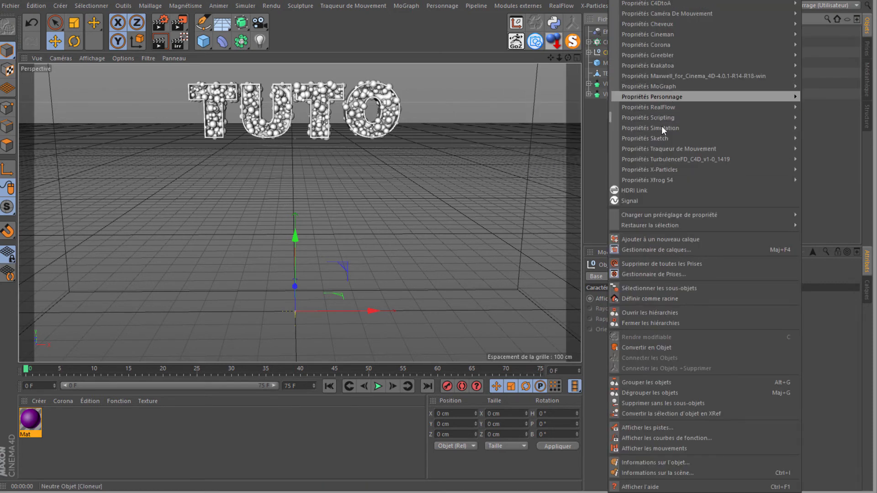
mouse_move(662, 128)
click(566, 131)
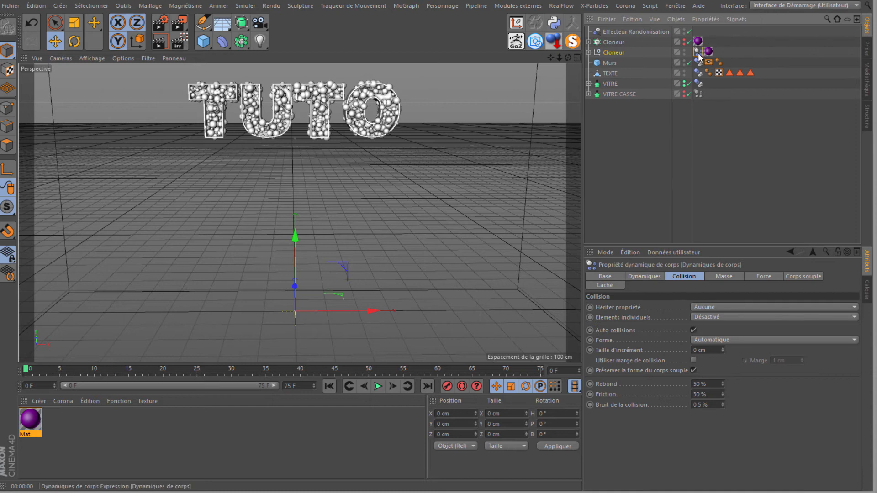
click(697, 308)
click(708, 328)
click(698, 318)
click(701, 359)
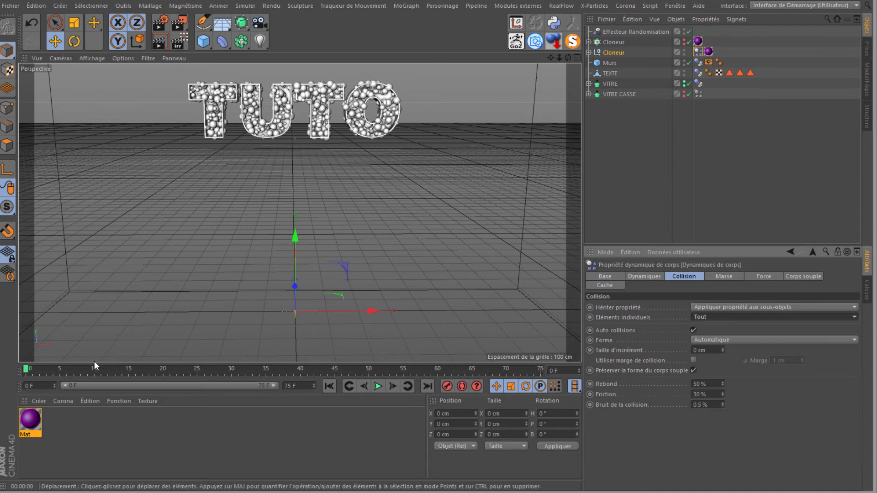
Play the simulation to frame 15 and examine the Expert settings of the project's dynamics.
key(F8)
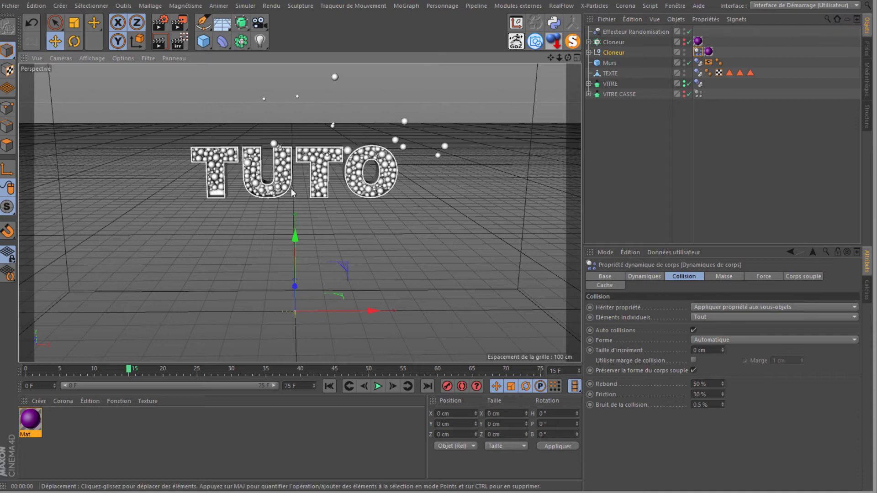
drag(569, 57, 439, 232)
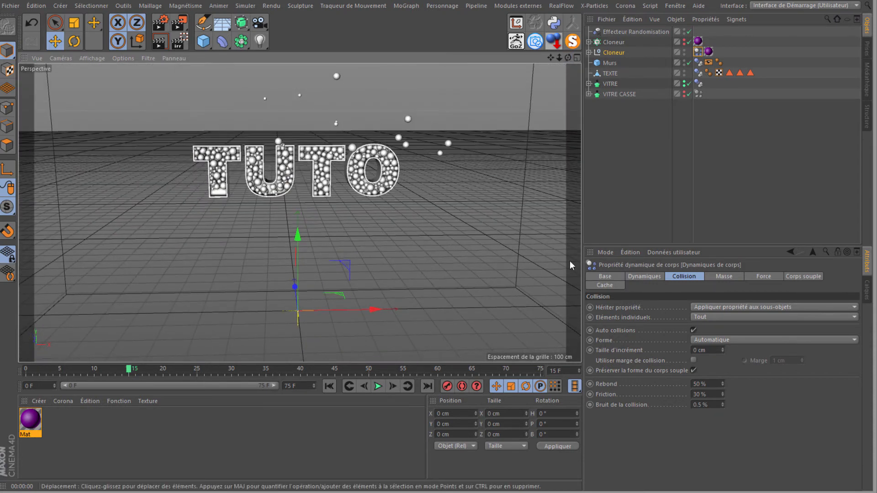
click(602, 250)
click(610, 300)
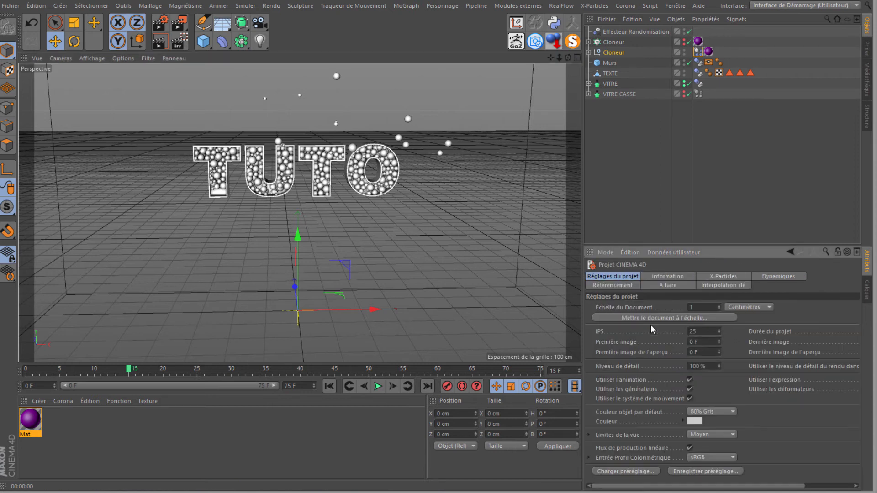
click(772, 277)
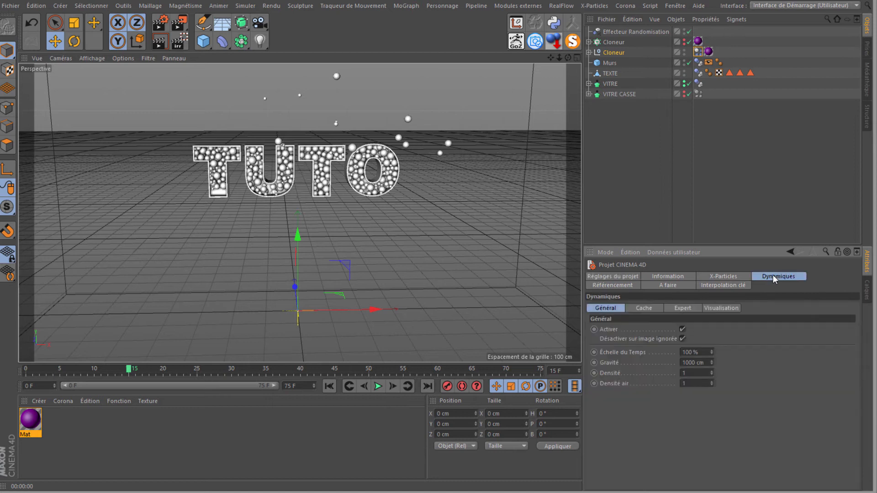
click(681, 309)
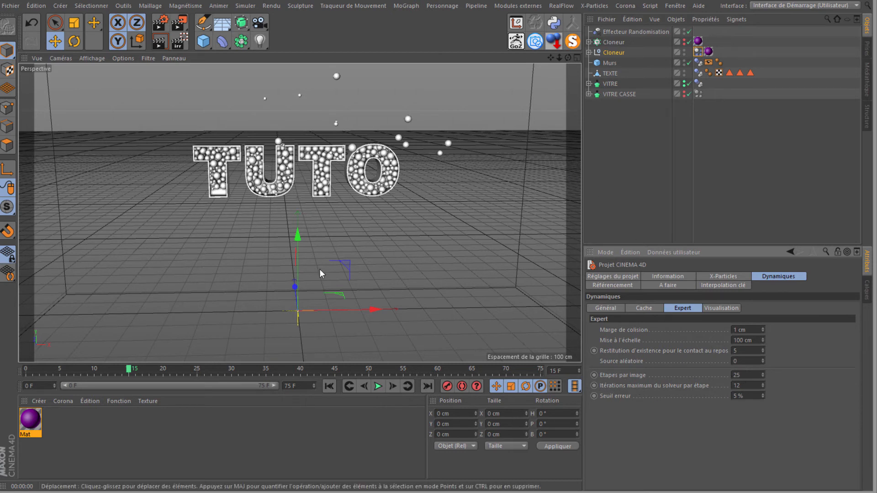
Replay the simulation from the start to frame 11 and delete the stray sphere lying far in front of the letters.
click(329, 386)
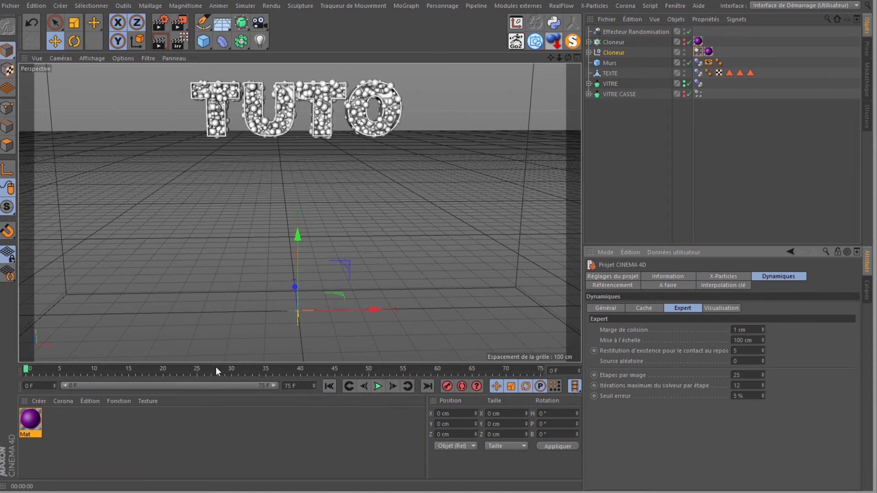
key(F8)
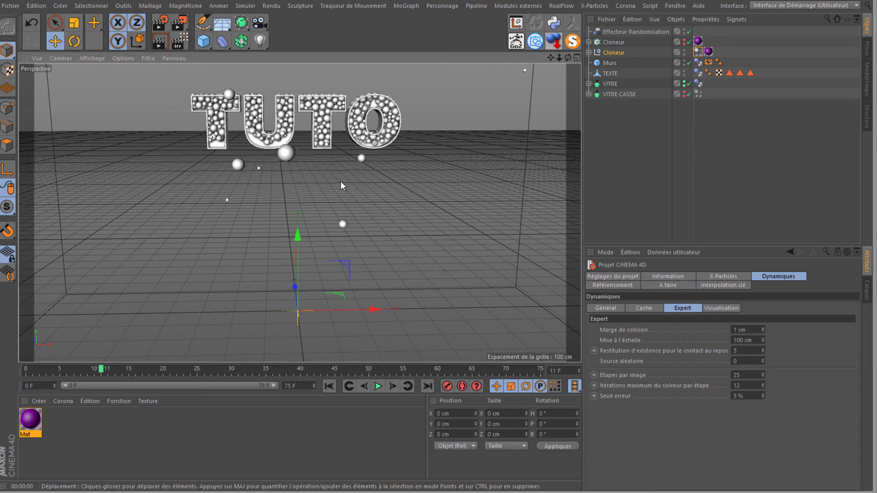
scroll(341, 182, down, 8)
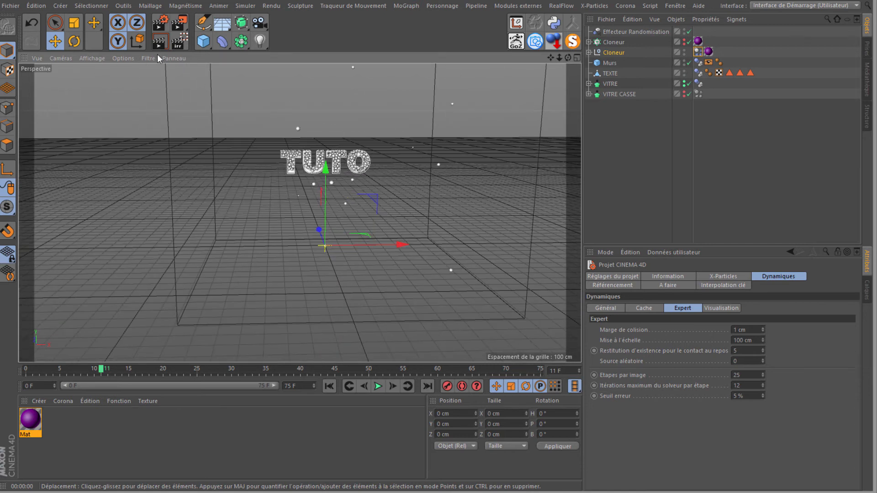
click(55, 22)
scroll(457, 249, up, 6)
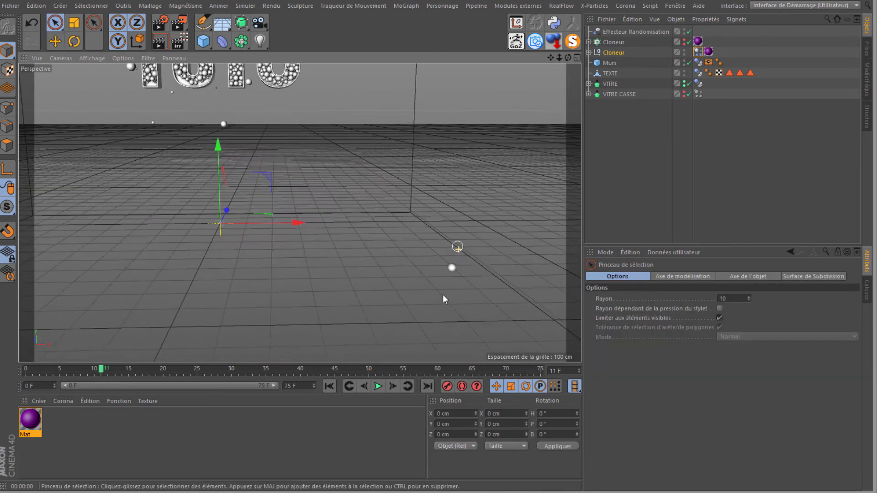
scroll(443, 294, up, 3)
scroll(480, 205, down, 2)
click(500, 155)
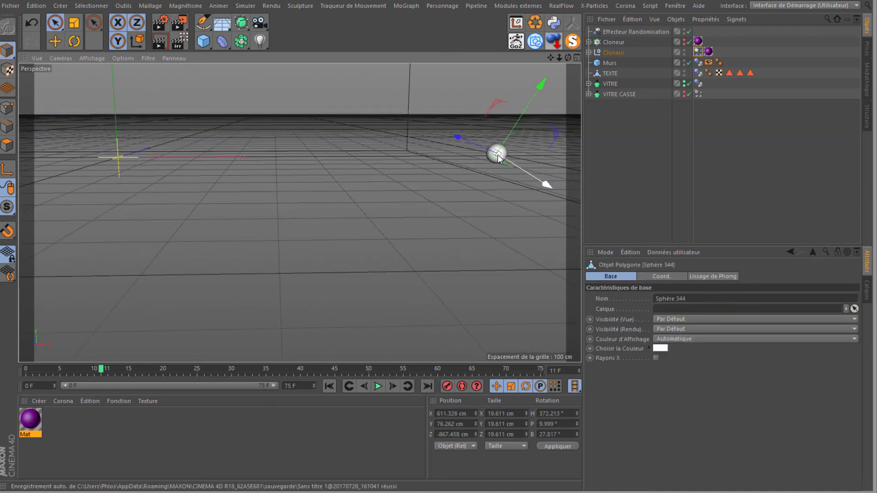
key(Delete)
Delete the stray spheres just below the TUTO letters using a rectangle selection.
scroll(450, 137, down, 4)
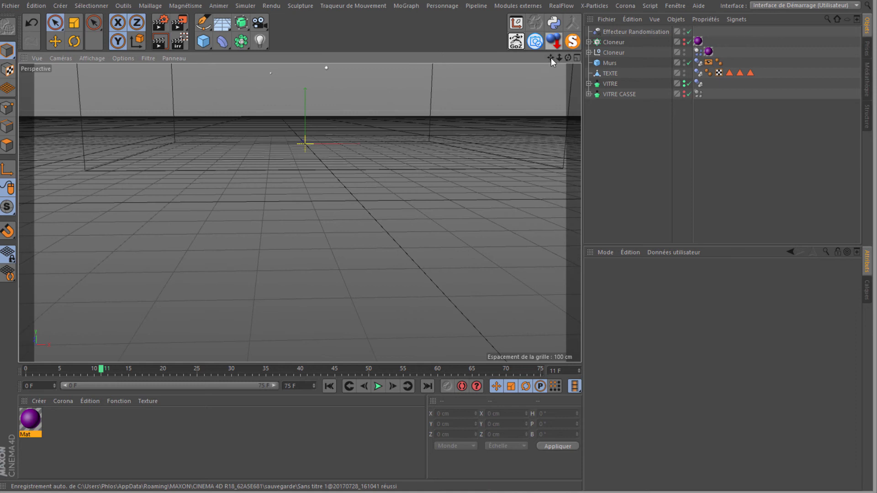
drag(551, 57, 438, 232)
drag(56, 24, 109, 55)
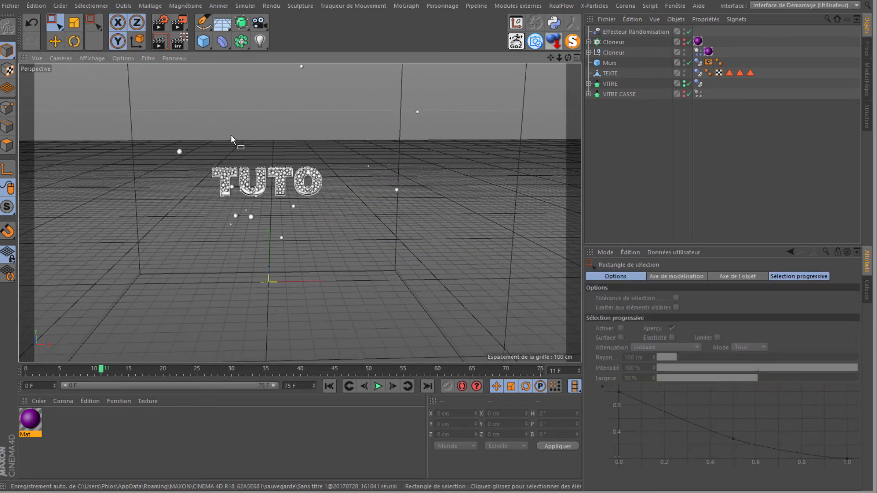
scroll(265, 106, down, 2)
drag(307, 240, 215, 186)
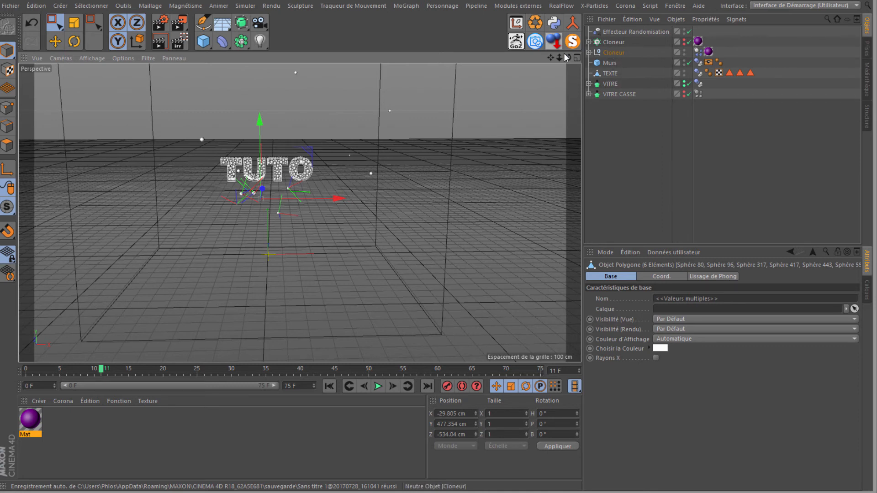
scroll(259, 183, up, 1)
click(264, 215)
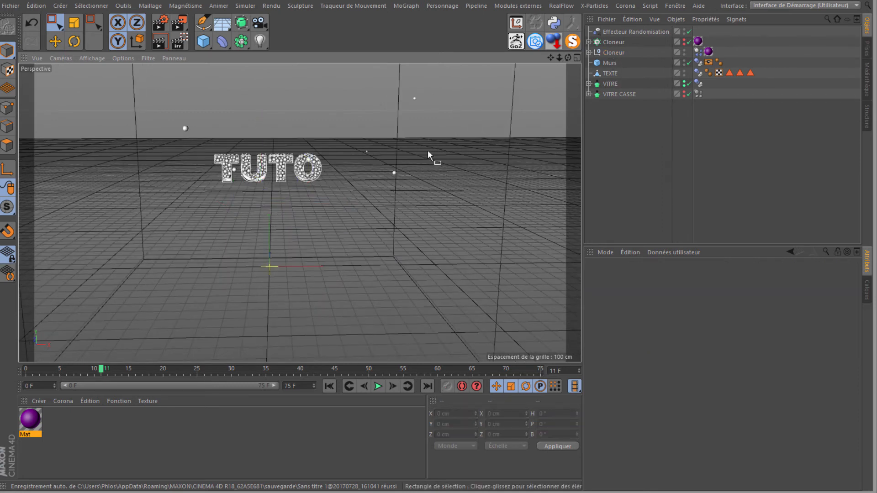
Delete the stray spheres floating beside the letter O, excluding the Murs object from the selection.
drag(339, 103, 466, 192)
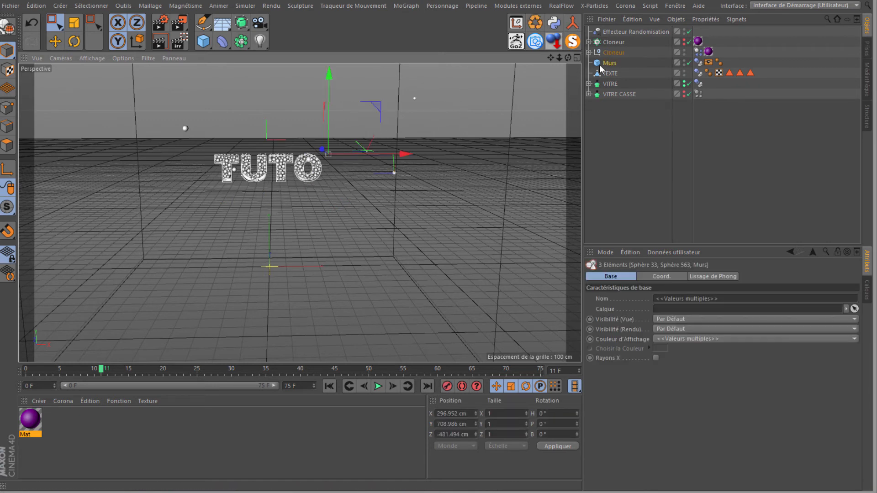
key(Delete)
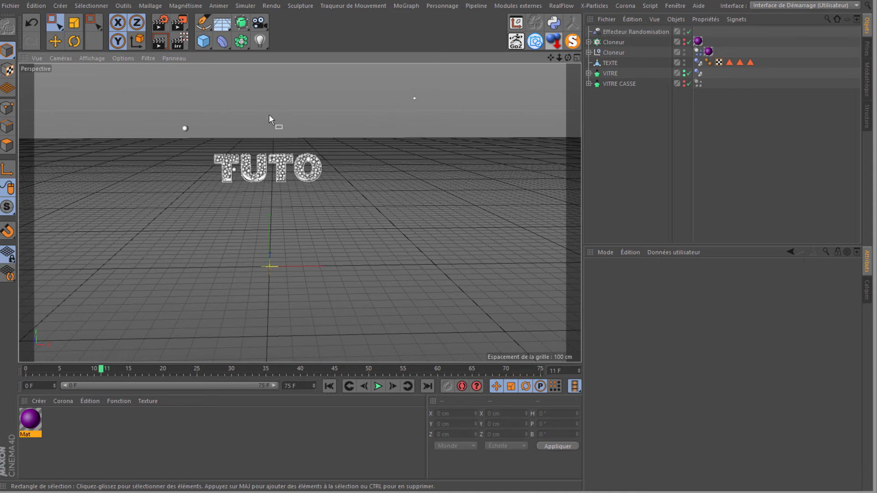
key(ctrl+z)
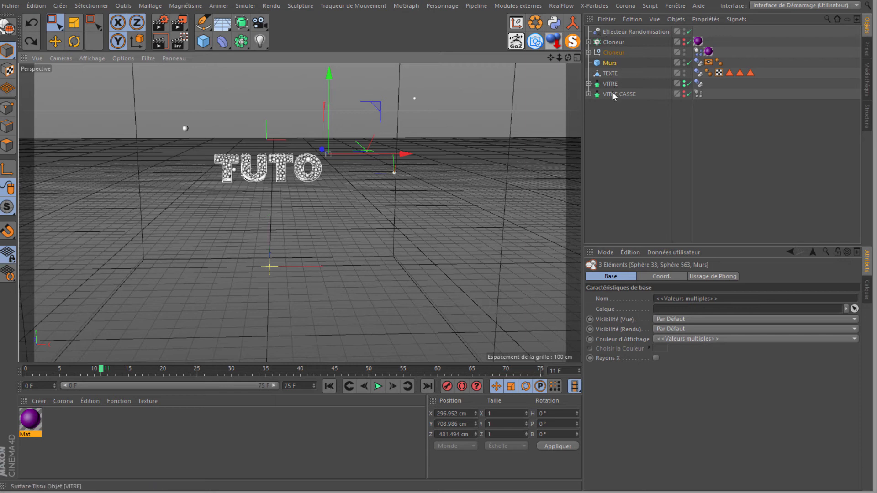
ctrl+click(609, 66)
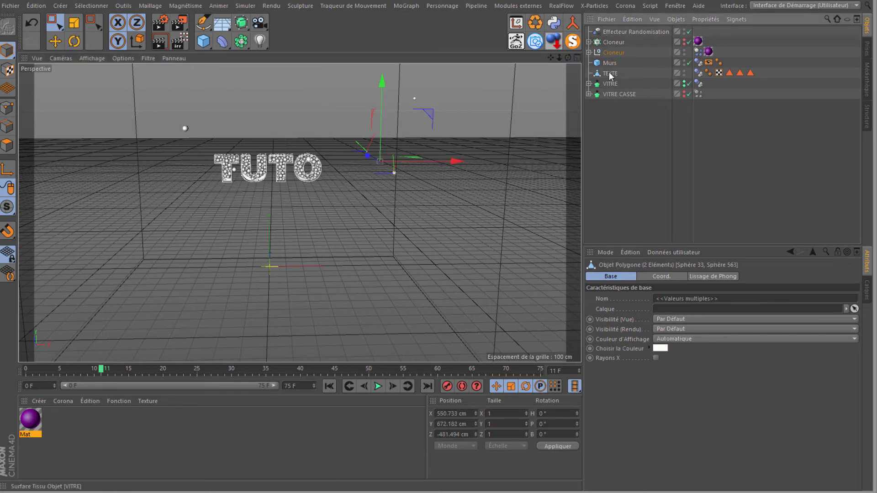
click(347, 110)
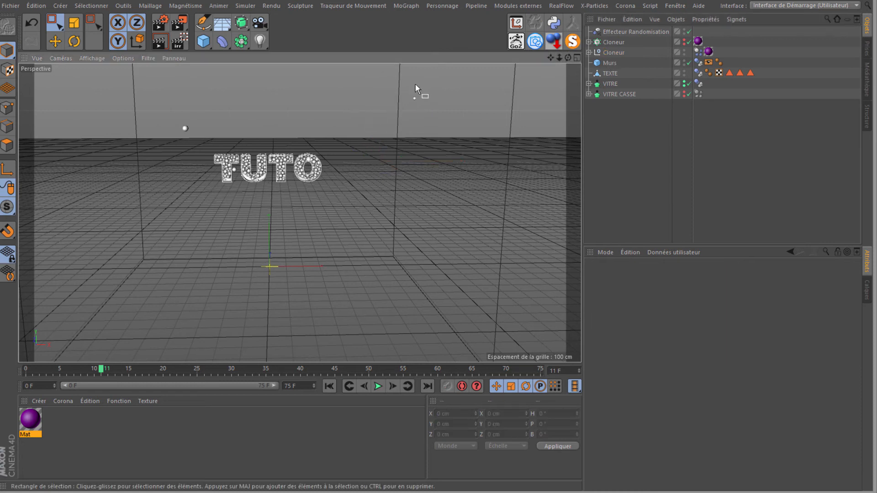
Delete the remaining stray spheres floating in the air above the letters on both sides.
drag(439, 114, 434, 111)
click(271, 111)
drag(169, 122, 192, 133)
key(Delete)
scroll(224, 171, up, 4)
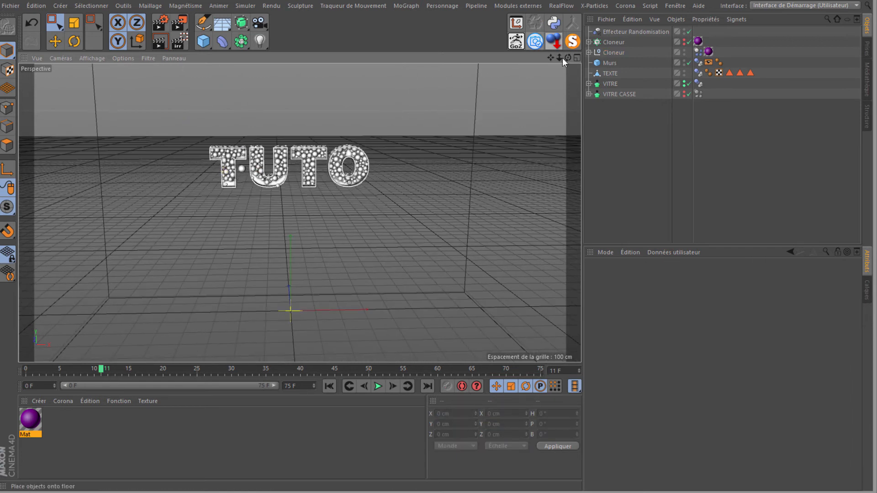
Delete the stray spheres floating in front of the TUTO letters using a rectangle selection from a side view.
alt+drag(442, 232, 440, 231)
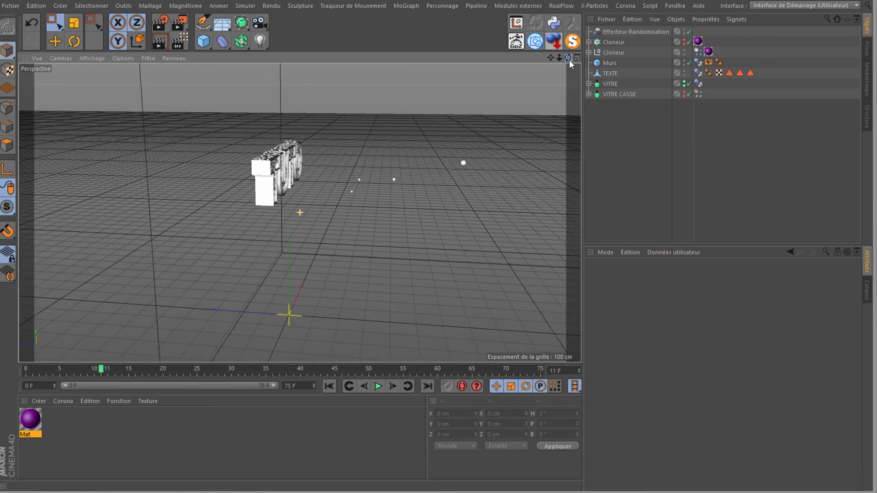
drag(318, 124, 504, 243)
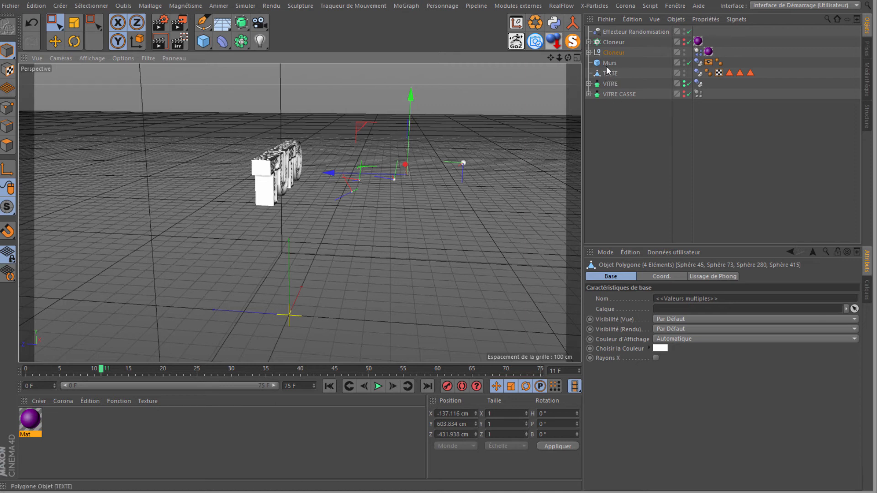
key(Delete)
Delete the stray spheres floating high above the letters, excluding the Murs object from the selection.
scroll(393, 184, down, 6)
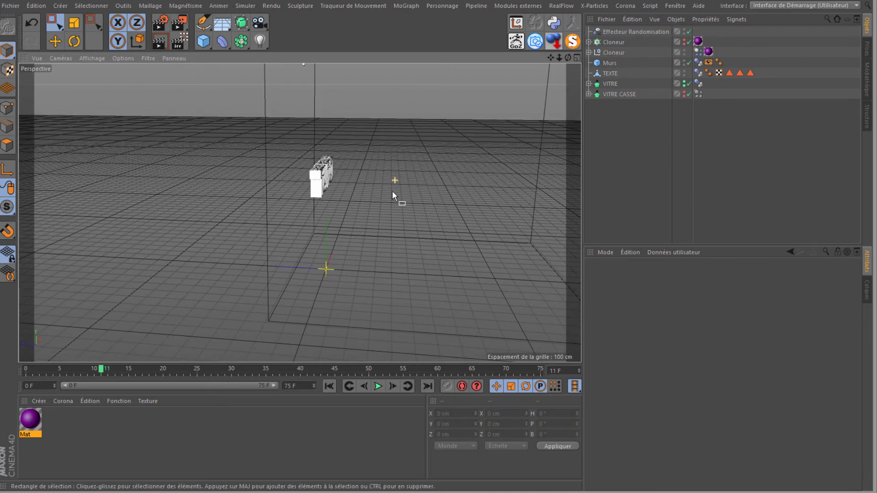
drag(546, 57, 278, 146)
drag(255, 99, 435, 153)
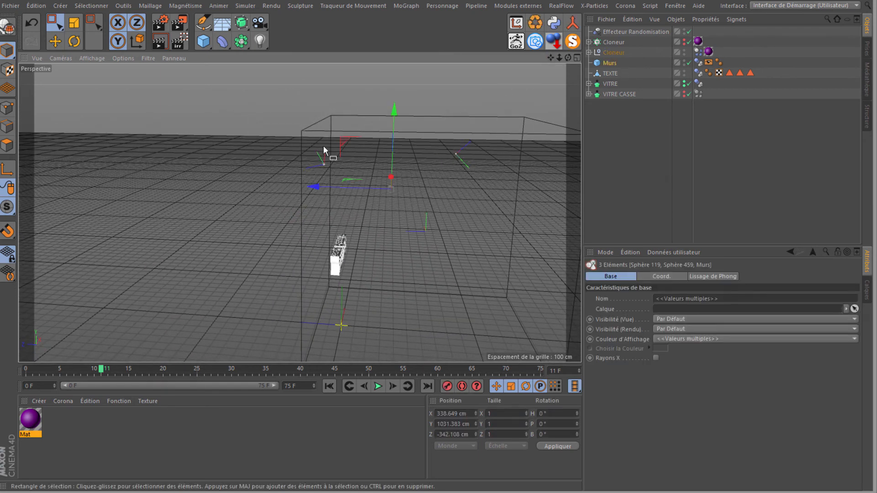
ctrl+click(611, 63)
key(Delete)
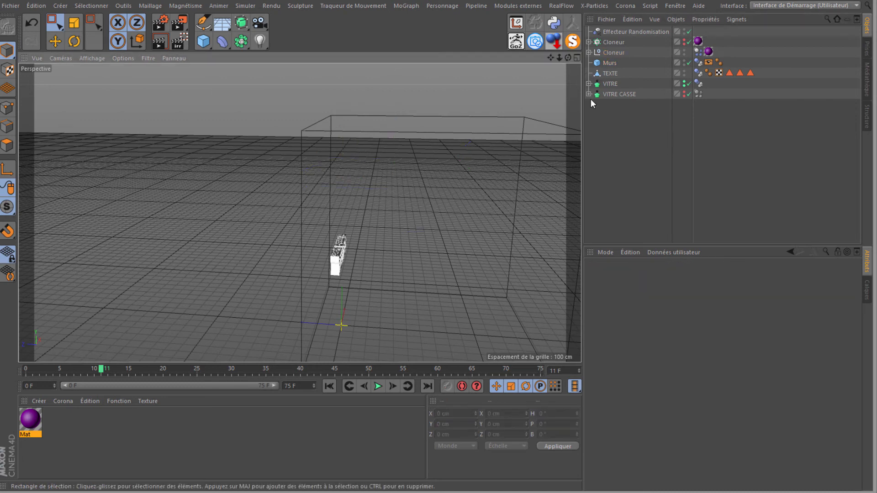
Step the simulation forward frame by frame from frame 11 to look for escaping spheres, and return to the first frame.
drag(567, 58, 429, 112)
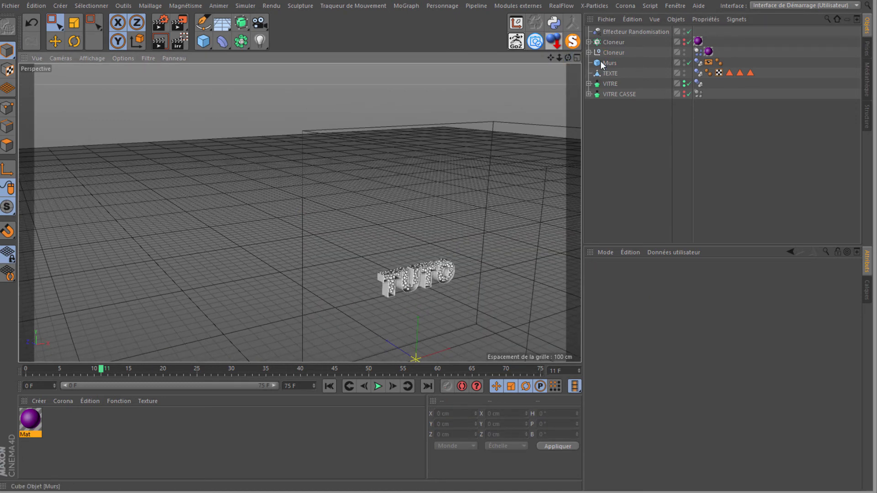
drag(567, 56, 413, 137)
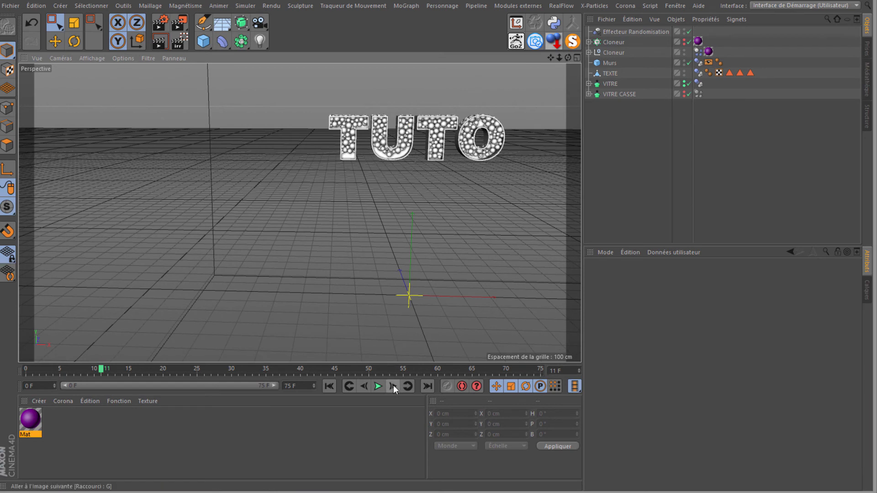
click(393, 386)
click(393, 385)
click(392, 385)
click(393, 385)
click(329, 386)
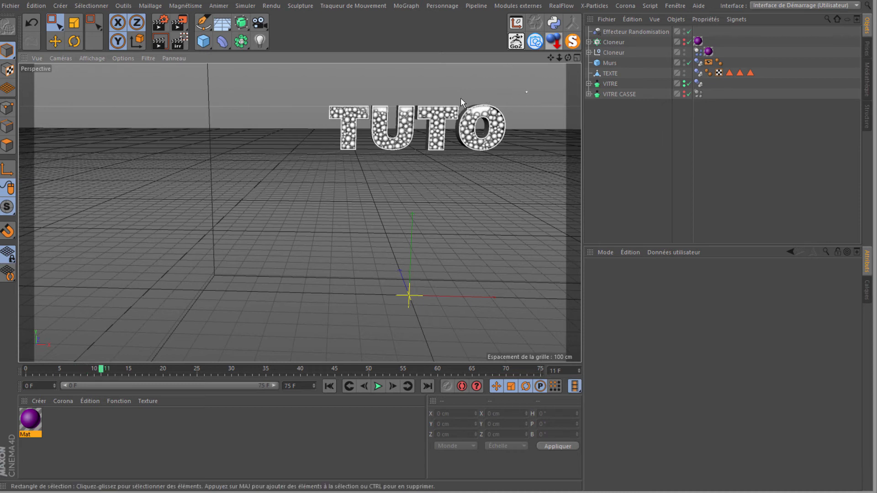
Replay the simulation to around frame 12 and delete the stray spheres that have escaped from the letters.
drag(552, 58, 373, 196)
key(Delete)
drag(424, 213, 446, 237)
key(Delete)
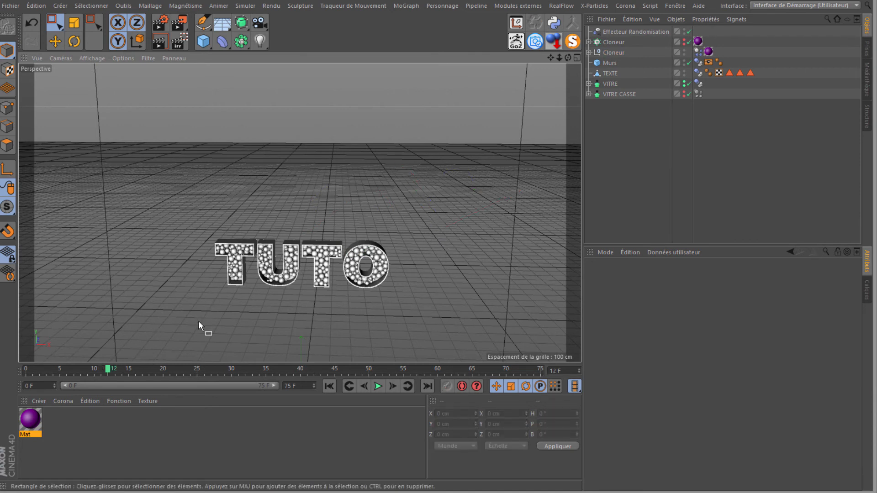
Set the maximum solver iterations per step to 20 in the project's Expert dynamics settings.
drag(549, 57, 443, 183)
drag(567, 58, 438, 232)
scroll(338, 200, up, 2)
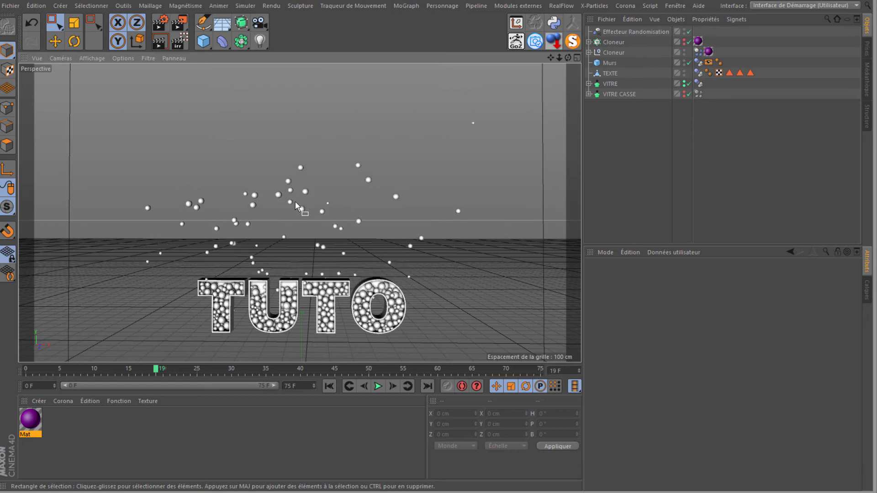
click(602, 253)
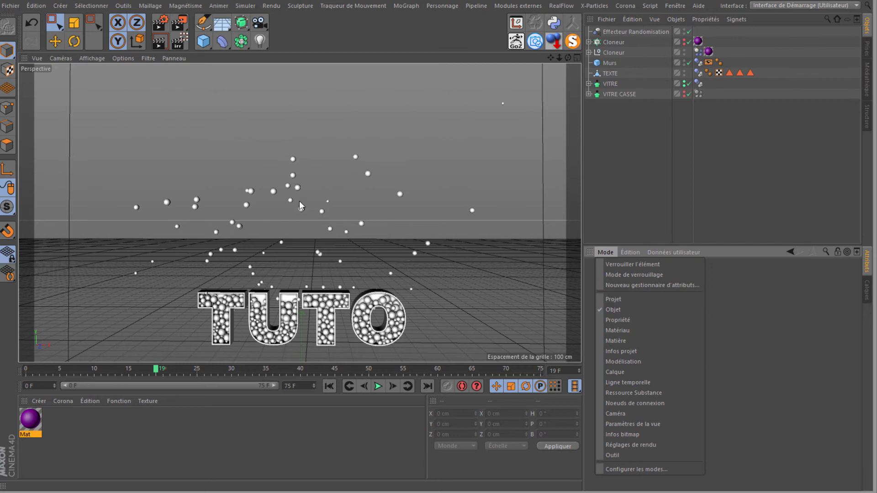
click(613, 300)
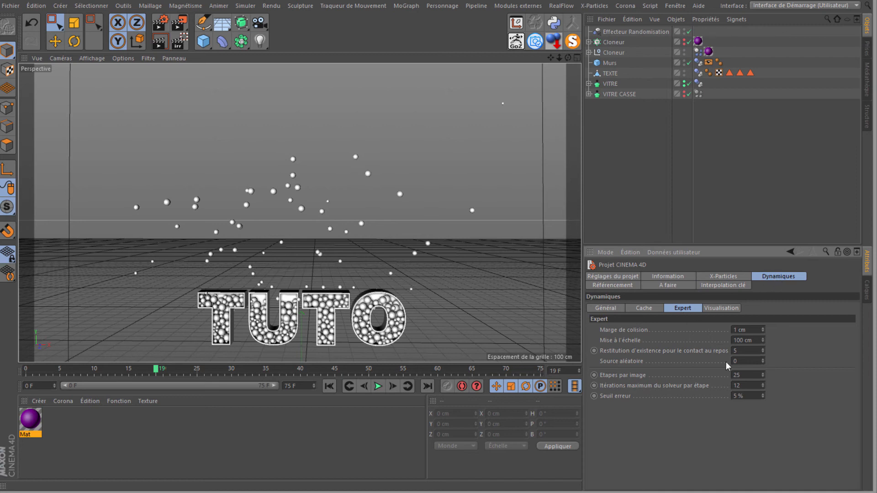
drag(745, 386, 692, 387)
text(2)
Replay the simulation from the start to frame 26 and delete the spheres scattered in the air above the letters, leaving out Murs.
click(328, 386)
key(F8)
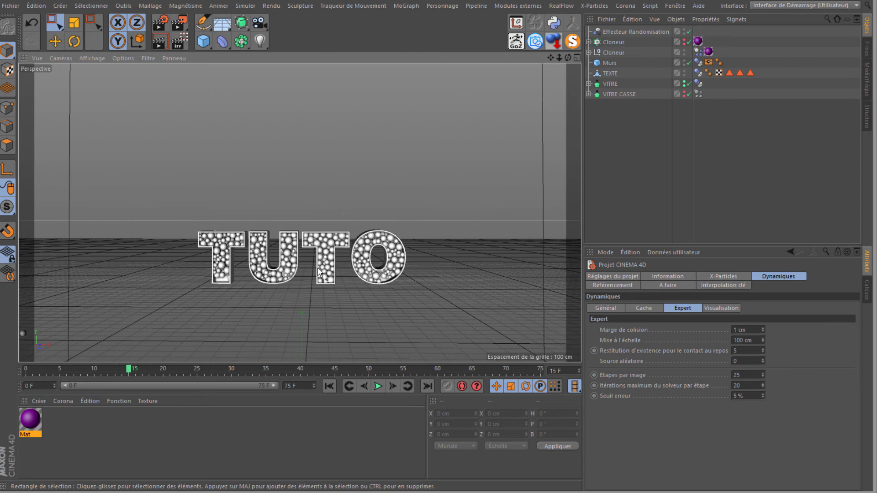
drag(553, 57, 300, 179)
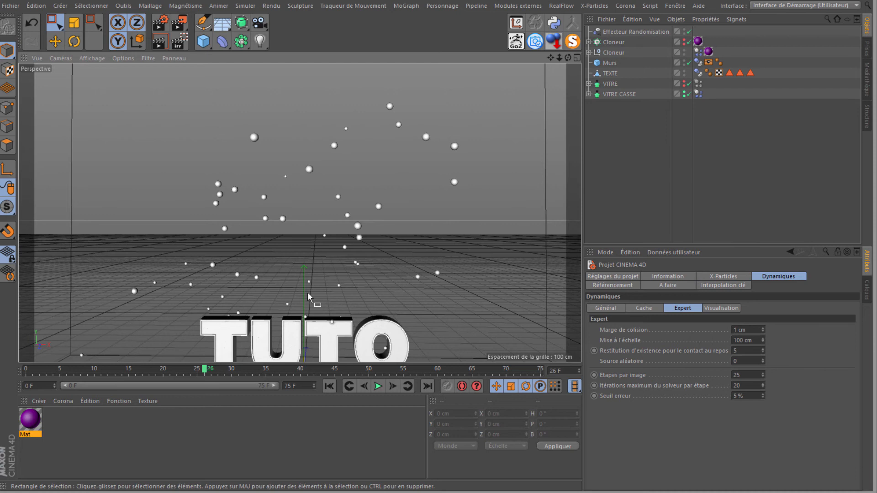
scroll(279, 281, down, 3)
scroll(279, 280, down, 2)
drag(190, 128, 479, 299)
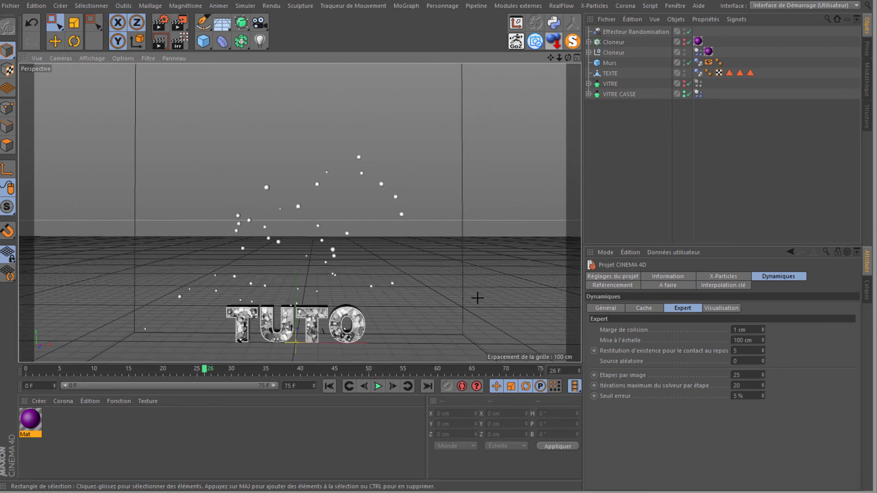
ctrl+click(609, 63)
click(207, 281)
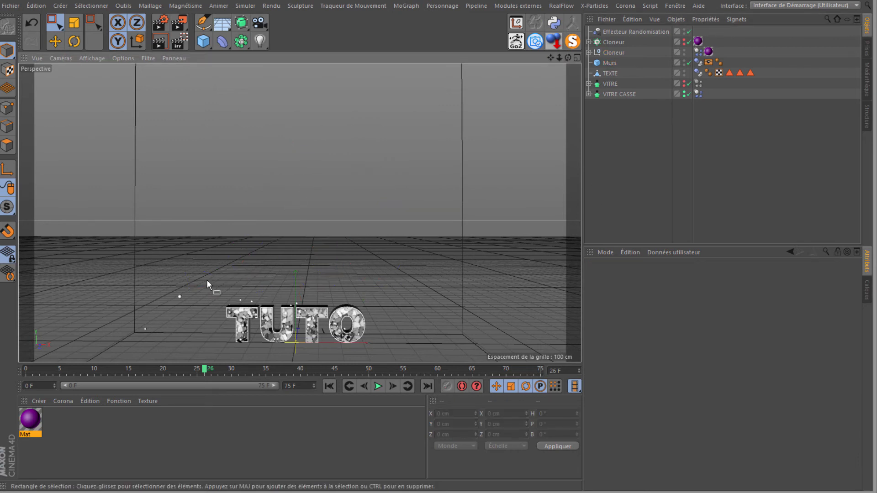
Delete the stray spheres beside and just above the first T, keeping the Murs object out of the selection.
drag(95, 271, 189, 333)
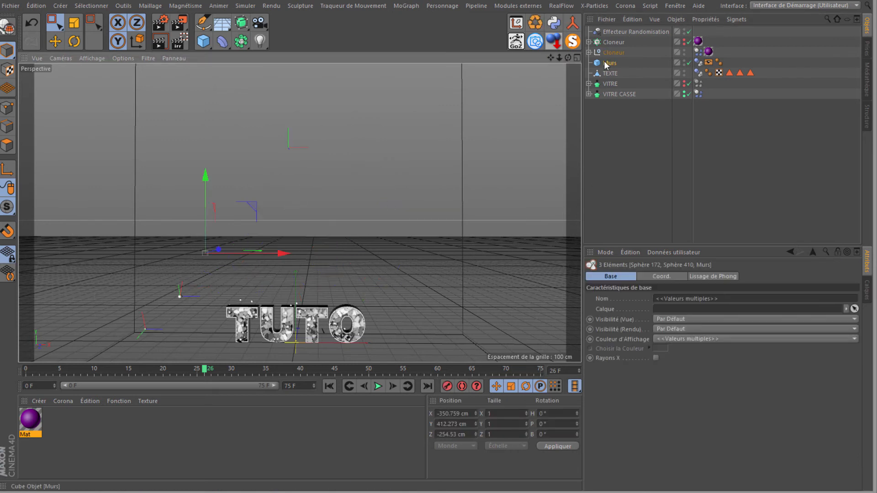
click(188, 247)
scroll(230, 308, up, 6)
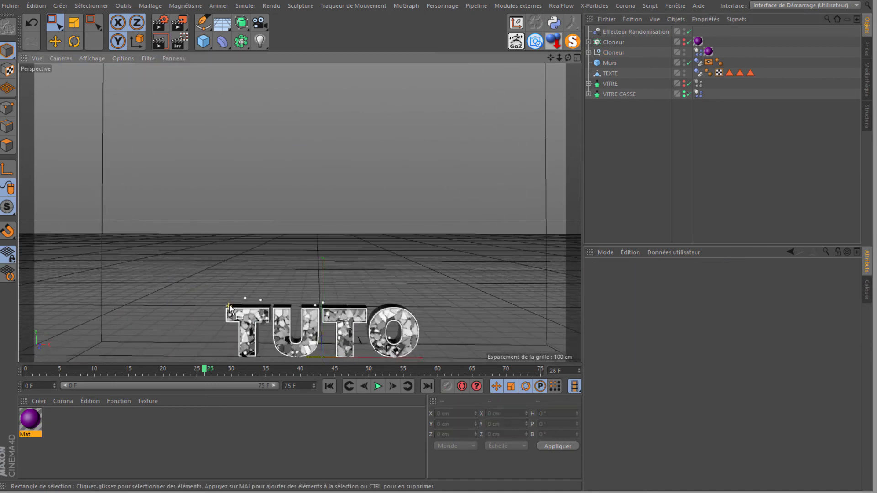
scroll(230, 308, up, 1)
drag(219, 264, 311, 303)
click(363, 281)
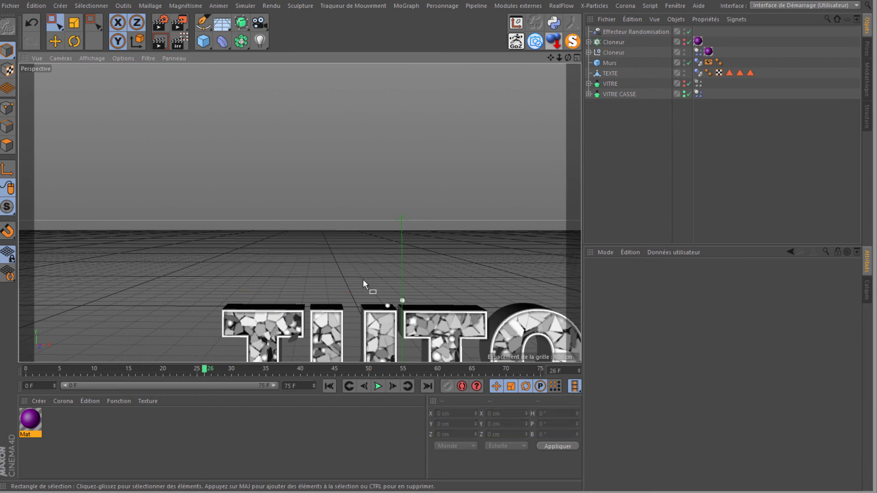
Delete the stray sphere lying behind the first T with the Live Selection tool from a raised view.
scroll(371, 283, down, 2)
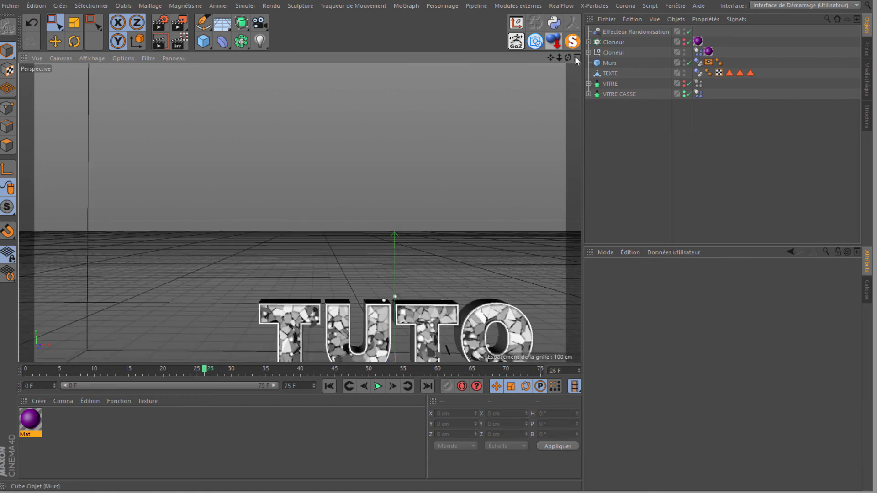
mouse_move(440, 231)
alt+mouse_down()
mouse_move(437, 243)
mouse_move(433, 229)
alt+mouse_up()
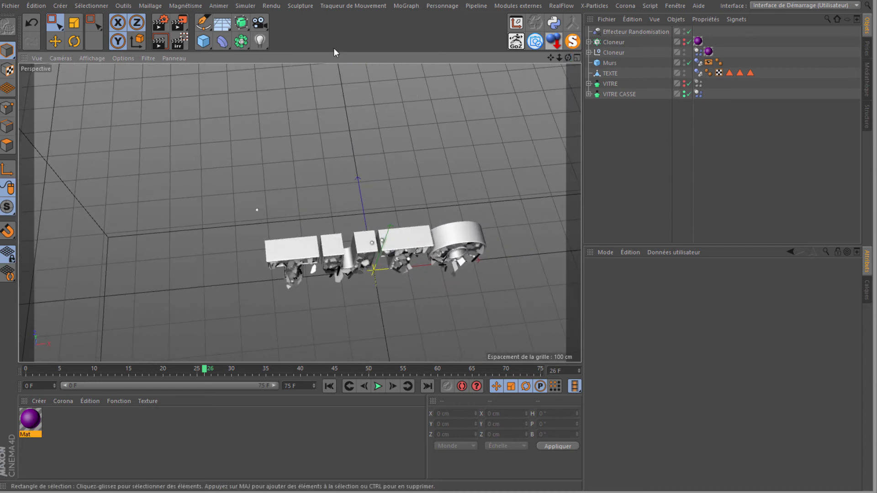
drag(68, 31, 84, 35)
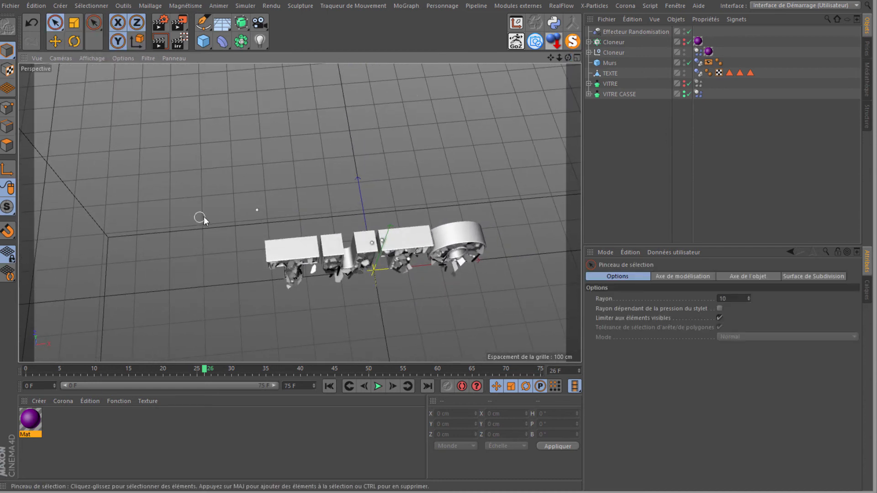
scroll(256, 218, up, 2)
scroll(277, 221, up, 5)
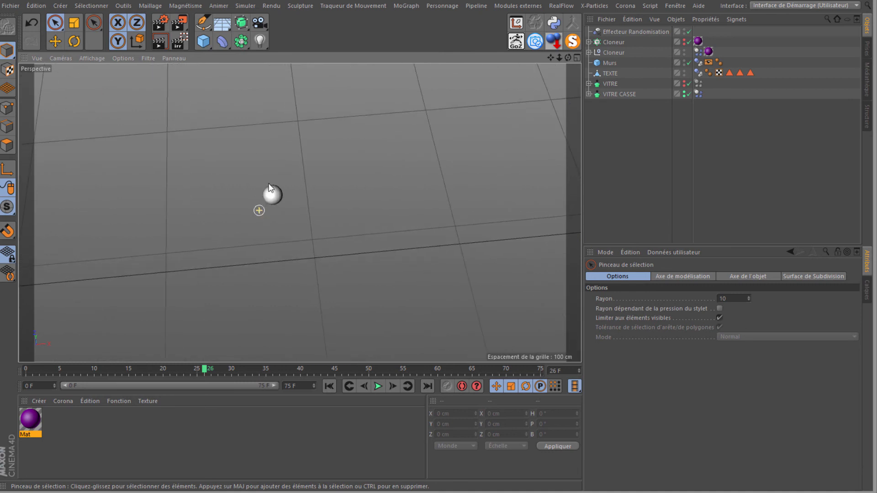
click(277, 196)
key(Delete)
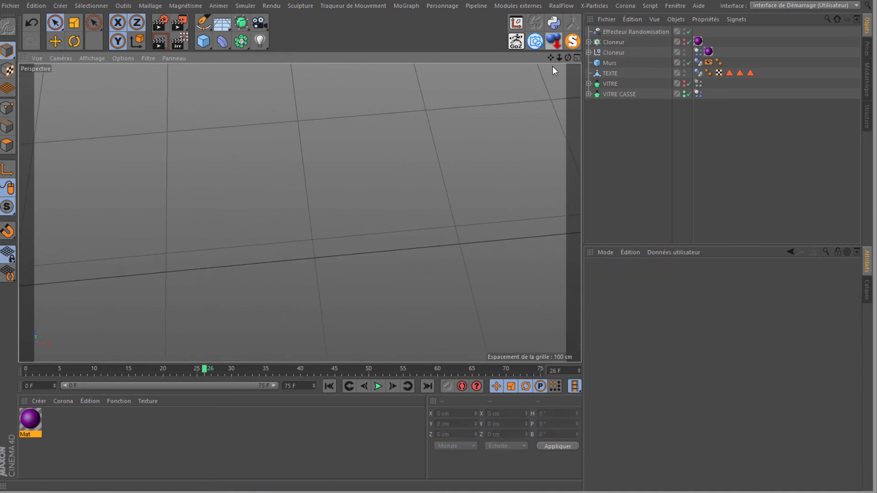
Delete the remaining stray spheres resting on top of the U and around the second T.
scroll(463, 226, down, 1)
click(505, 328)
key(Delete)
scroll(423, 223, down, 6)
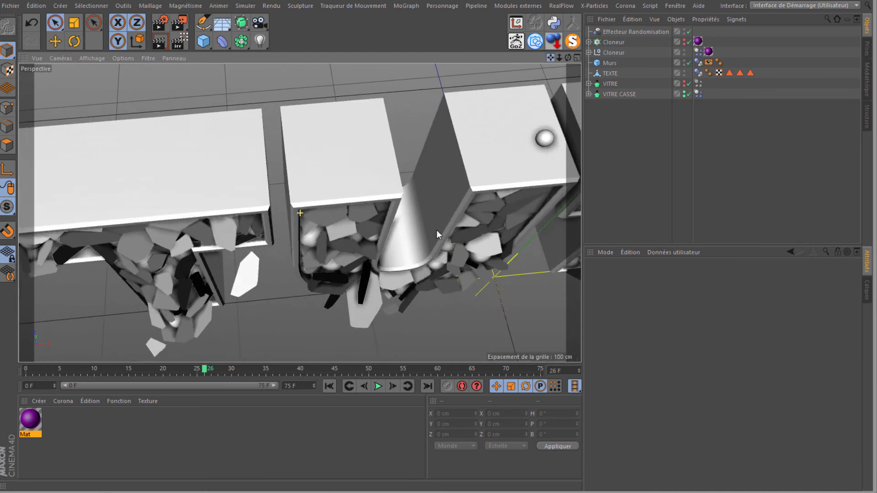
click(523, 124)
key(Delete)
drag(550, 58, 429, 246)
click(377, 206)
key(Delete)
scroll(388, 190, down, 8)
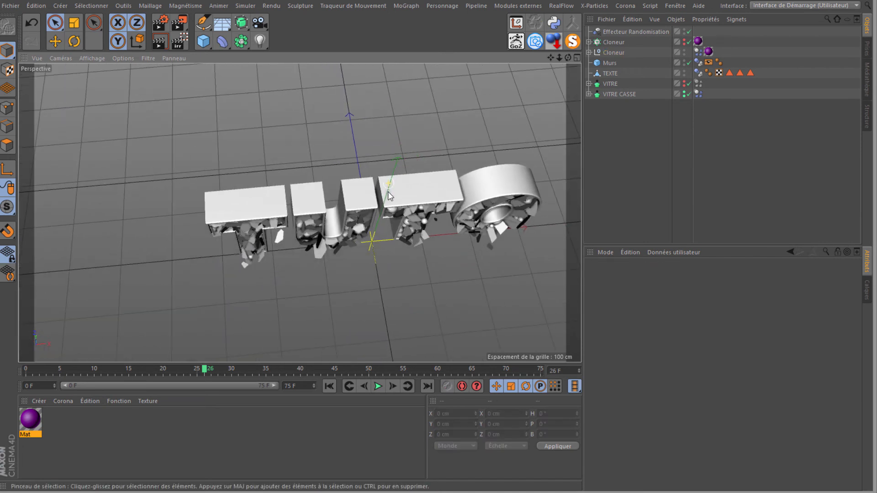
Return to frame 0, clear all dynamics caches from the cloner's Dynamics Body tag and bake all dynamics again.
drag(568, 58, 470, 14)
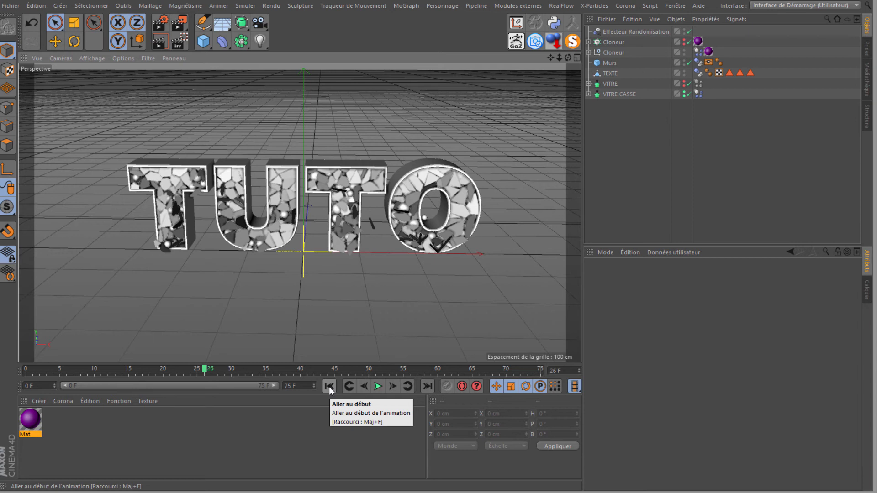
click(329, 386)
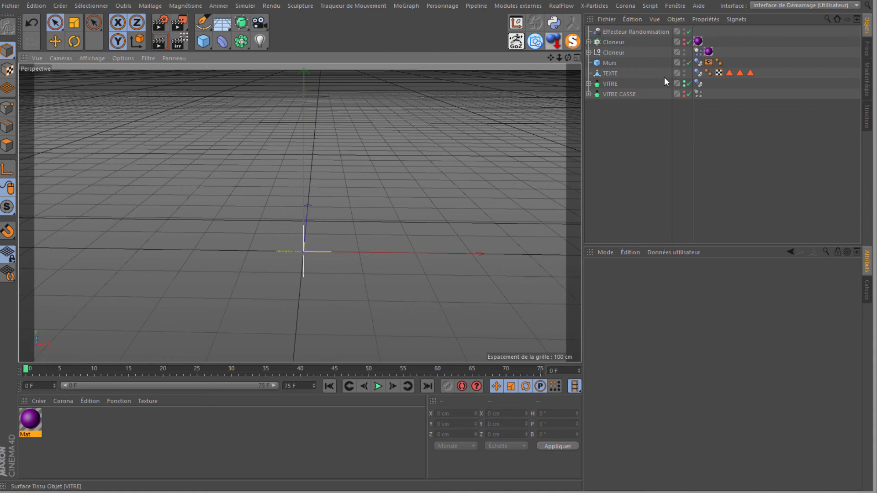
click(698, 52)
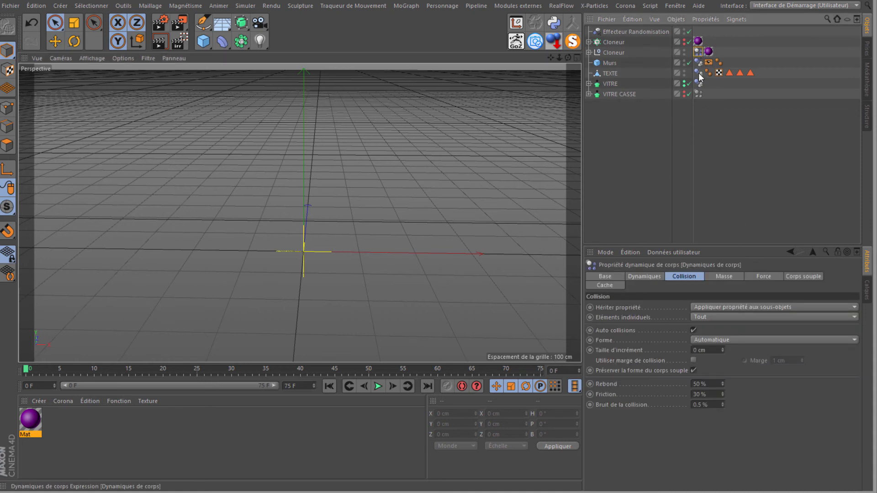
click(610, 285)
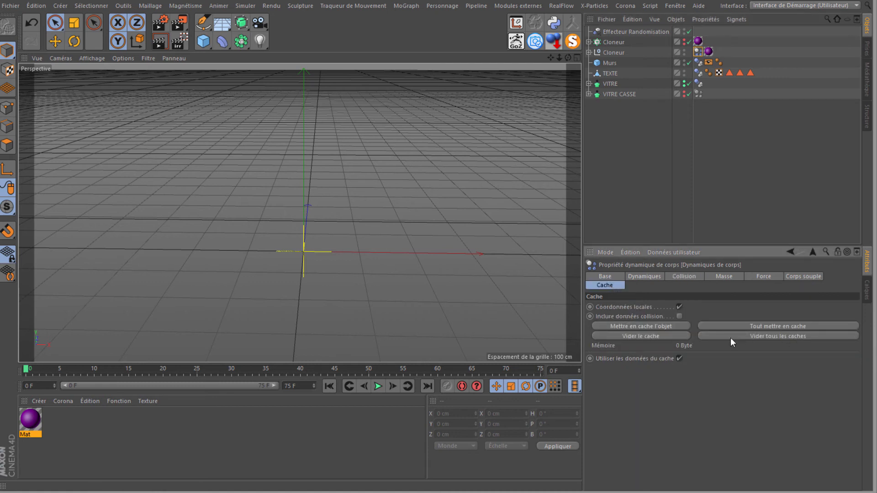
click(761, 335)
click(757, 326)
drag(734, 310, 503, 284)
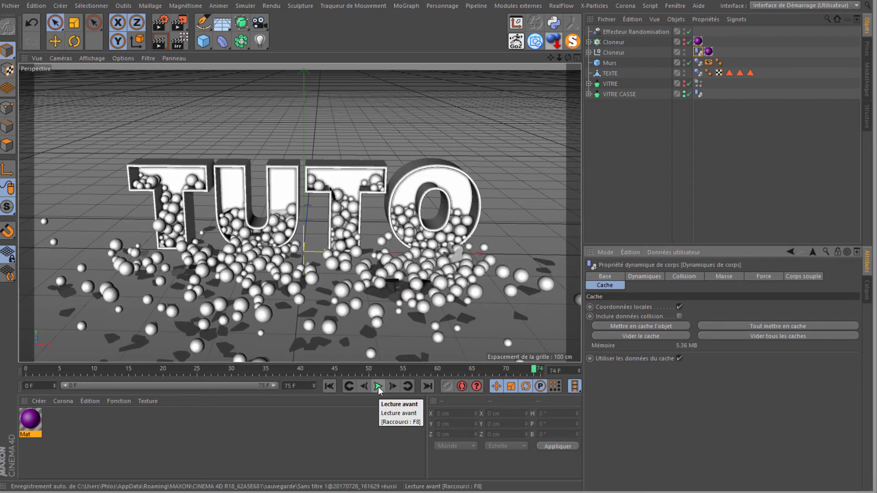
Play the baked simulation from the start to check how the spheres fall, and return to frame 0.
click(330, 386)
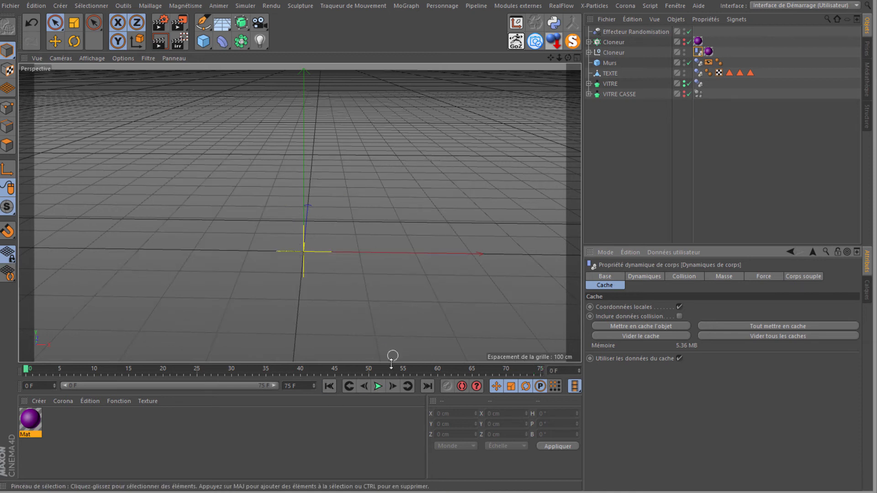
click(377, 386)
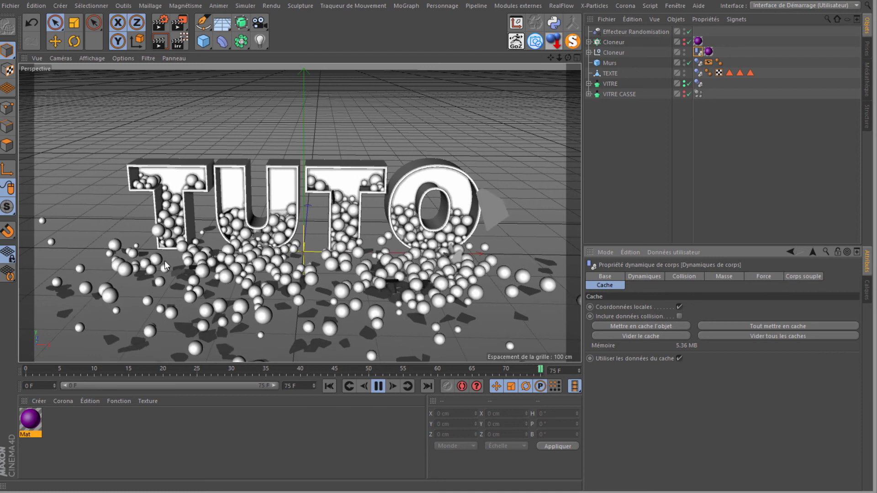
click(378, 388)
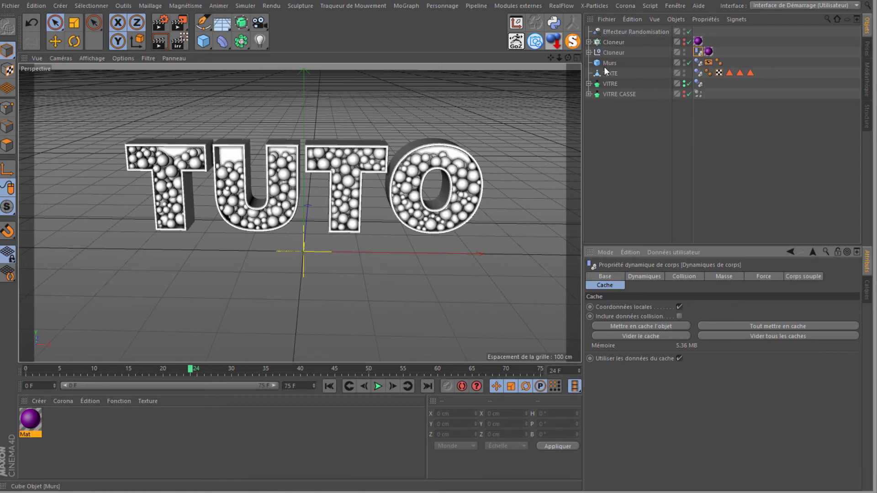
click(329, 384)
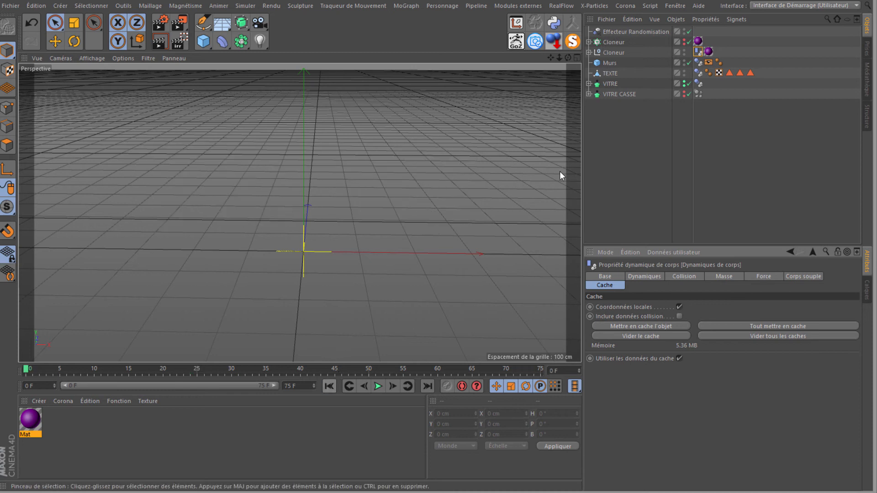
Set the animation's end to 120 F and extend the timeline's preview range to the full 120 frames.
double_click(298, 386)
text(12)
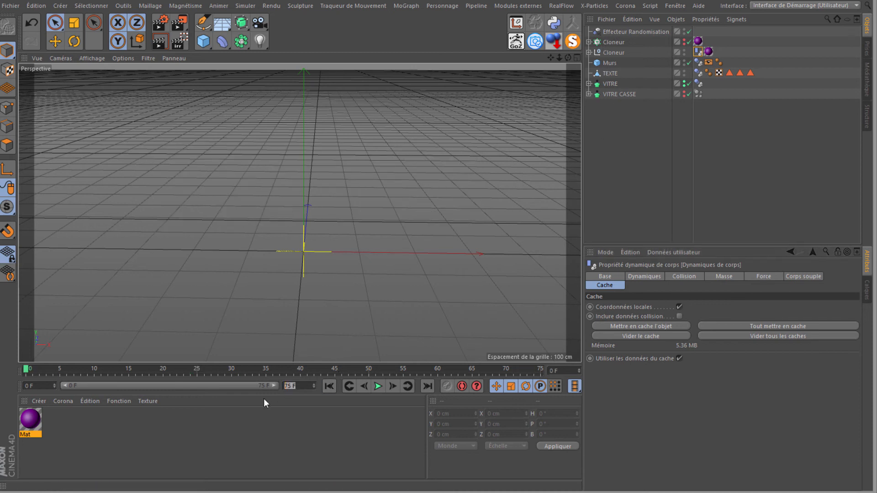
text(0)
key(Return)
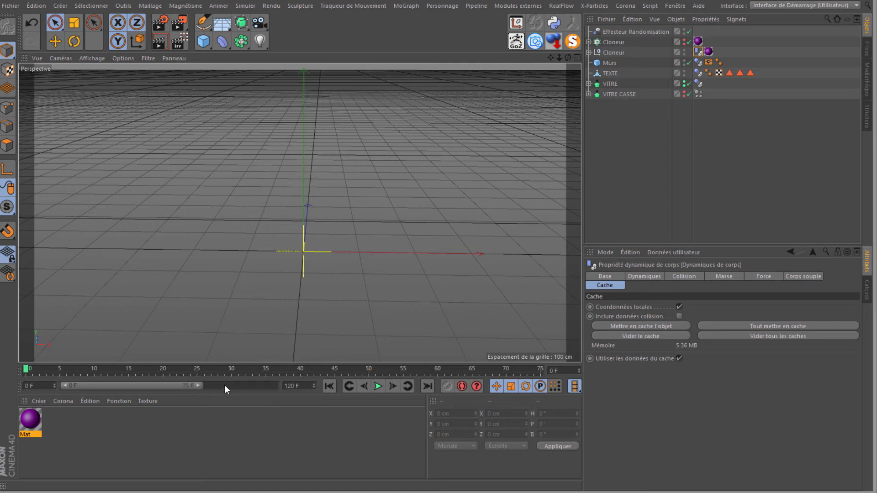
drag(197, 386, 296, 375)
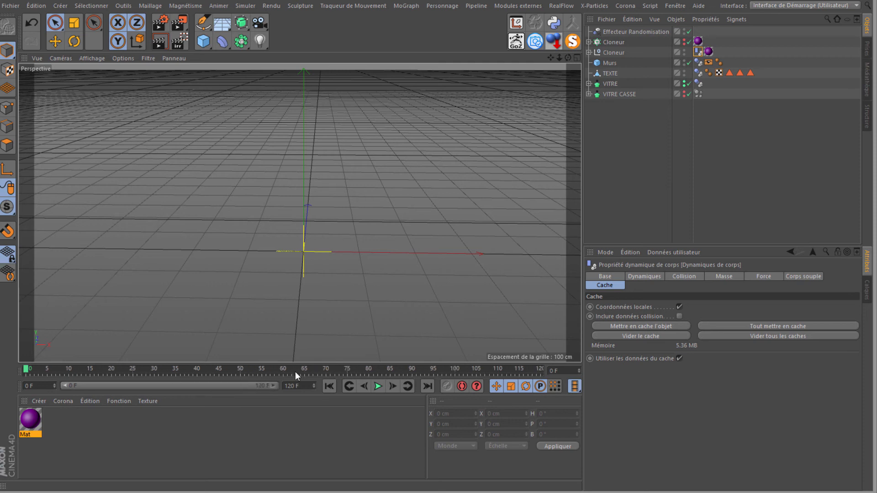
Clear all dynamics caches, bake all dynamics over the 120 frames, and play the result up to frame 102.
click(757, 326)
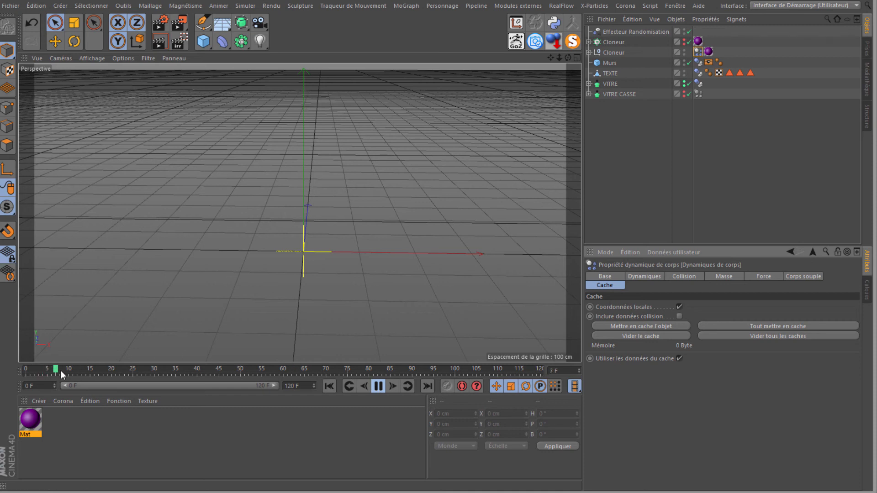
click(377, 387)
click(745, 336)
click(744, 336)
click(768, 326)
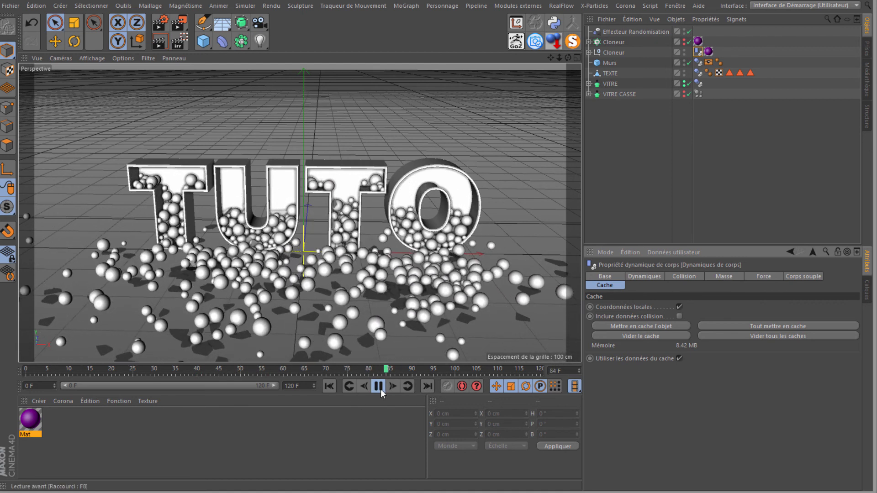
click(377, 386)
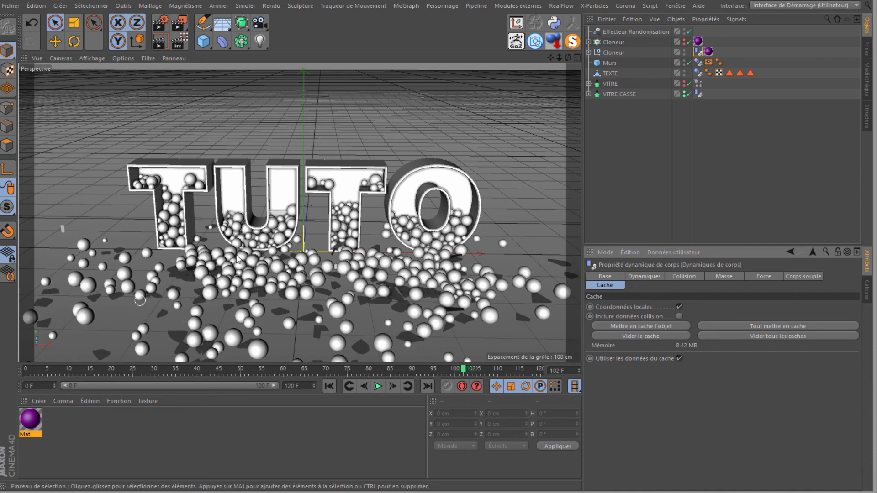
Load the Clear_Glass material preset from the content library and apply it to VITRE and VITRE CASSE.
click(867, 80)
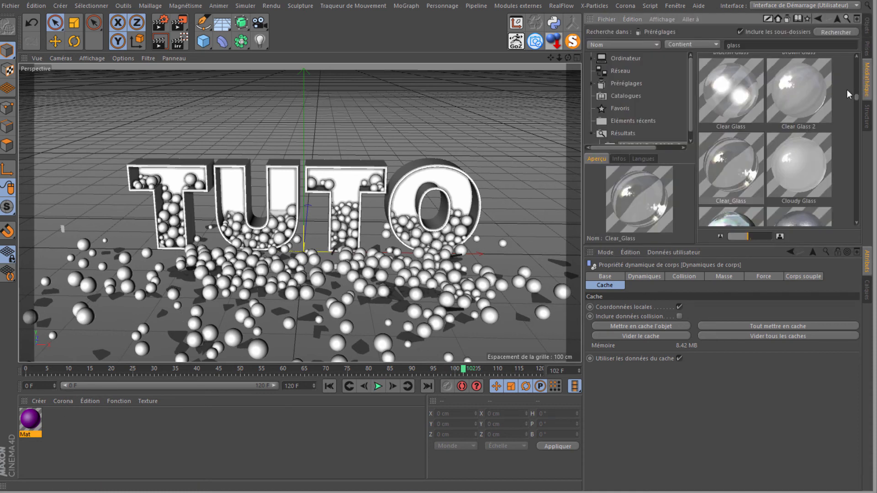
drag(733, 174, 87, 442)
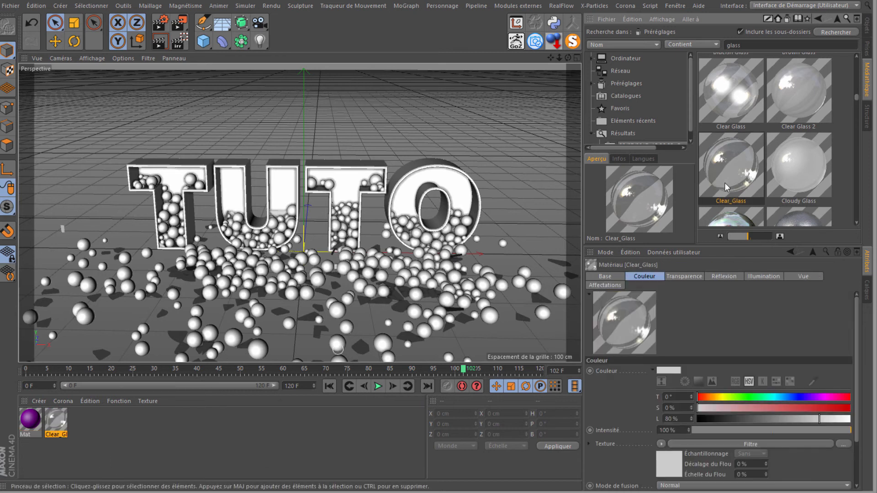
click(868, 34)
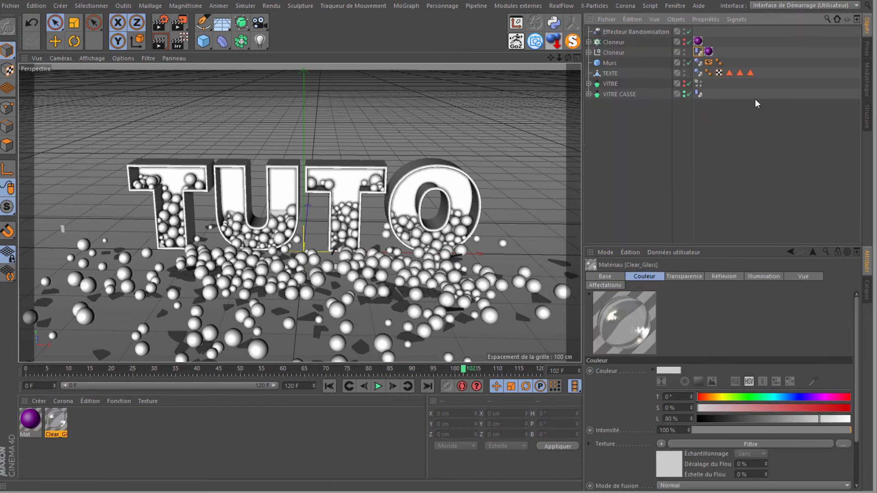
drag(56, 421, 617, 86)
drag(671, 108, 611, 95)
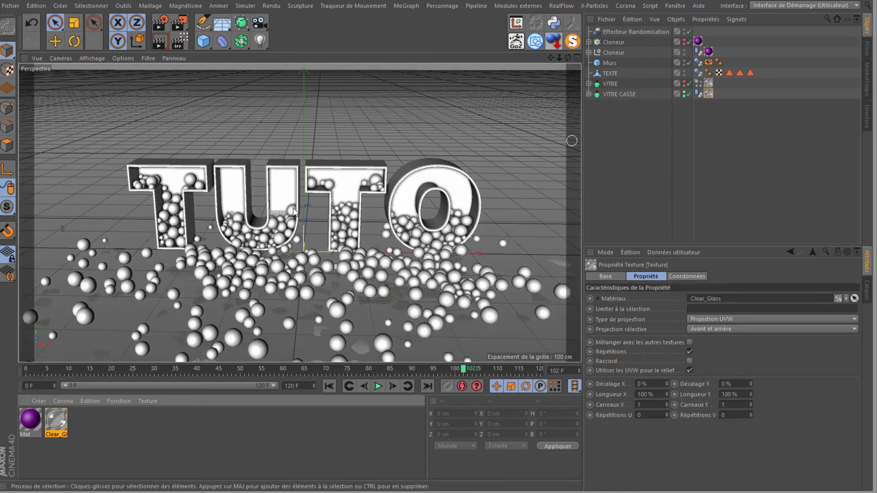
Add a camera from the current view and look through it.
click(260, 22)
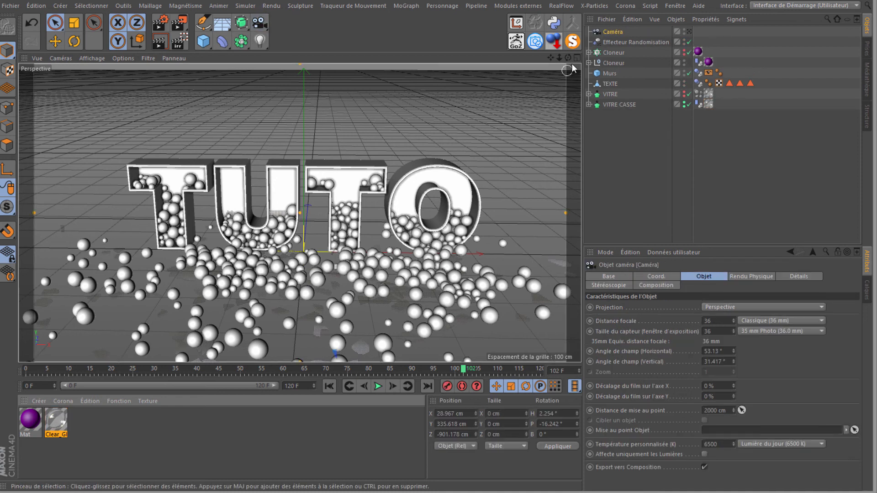
drag(568, 58, 573, 53)
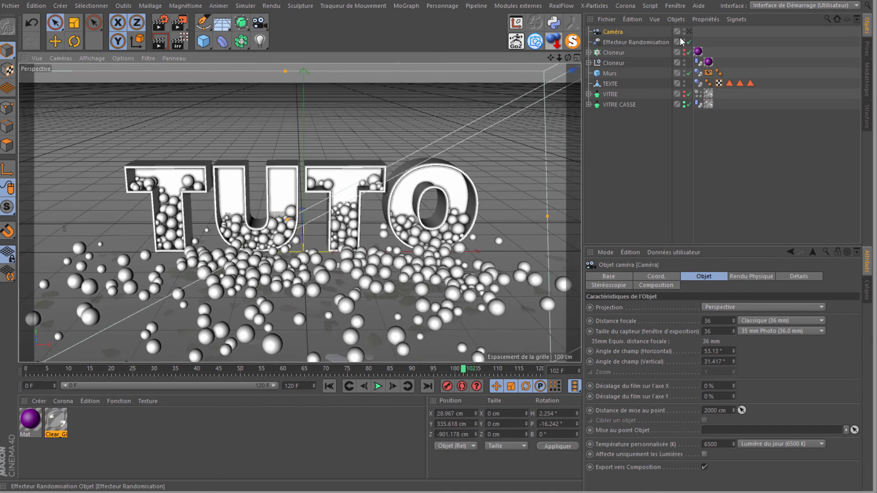
click(690, 31)
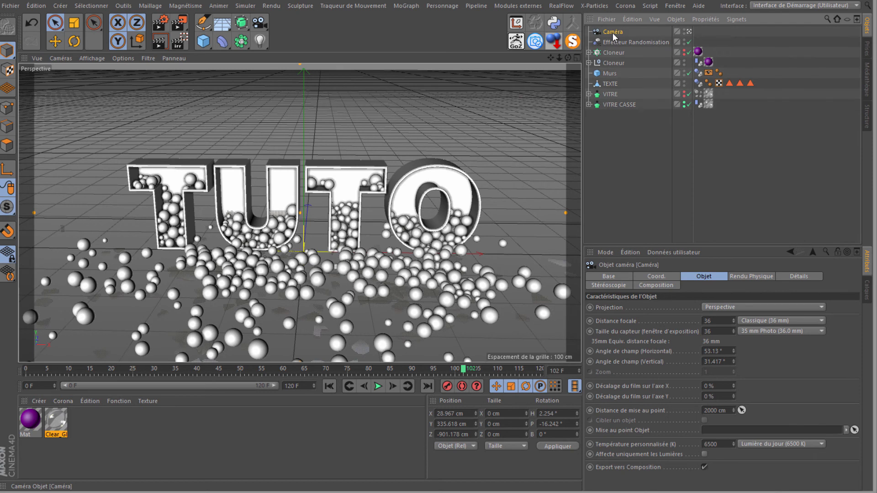
Centre the camera on the text with heading 0° and position X 0 cm, Y about 310 cm, Z about -937 cm.
click(669, 277)
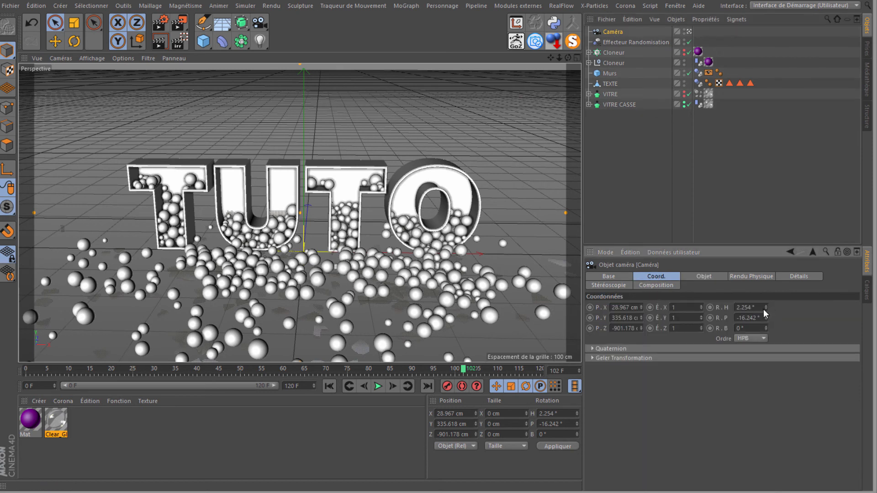
right_click(766, 307)
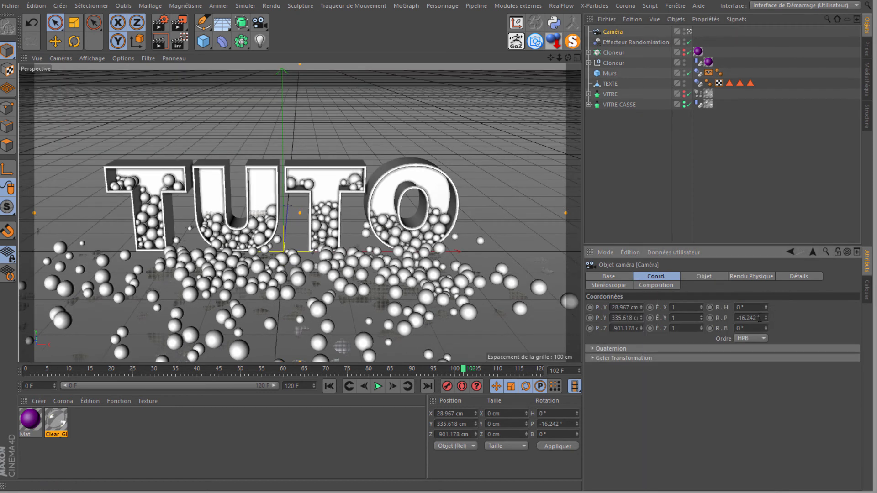
right_click(641, 307)
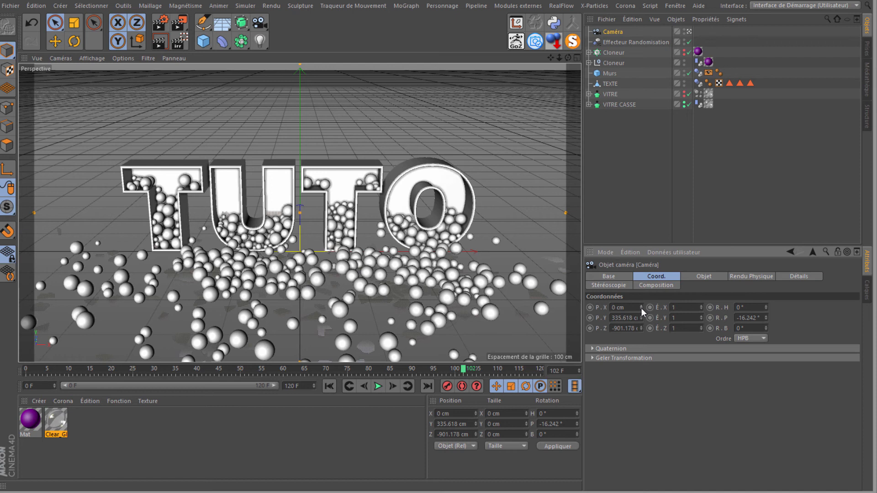
mouse_move(640, 316)
mouse_down()
mouse_move(639, 333)
mouse_move(637, 314)
mouse_up()
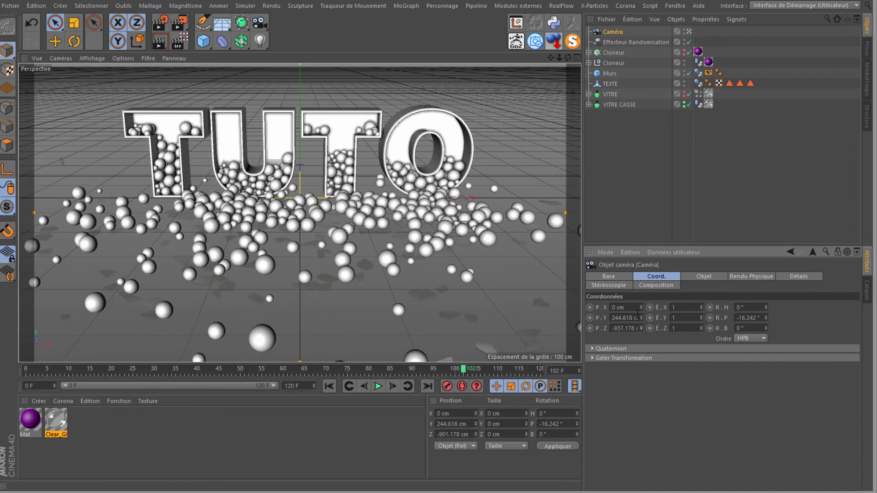
double_click(635, 318)
drag(640, 318, 641, 321)
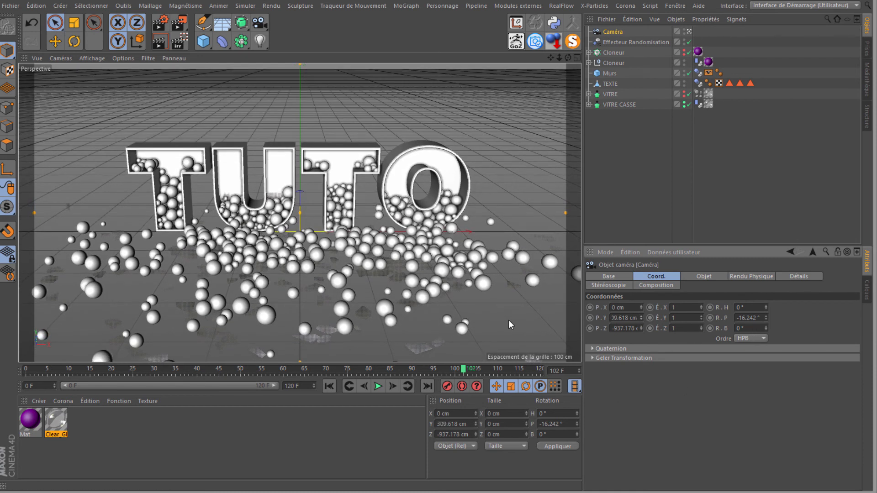
Lock the camera's position, scale and rotation with a Protection tag.
right_click(610, 35)
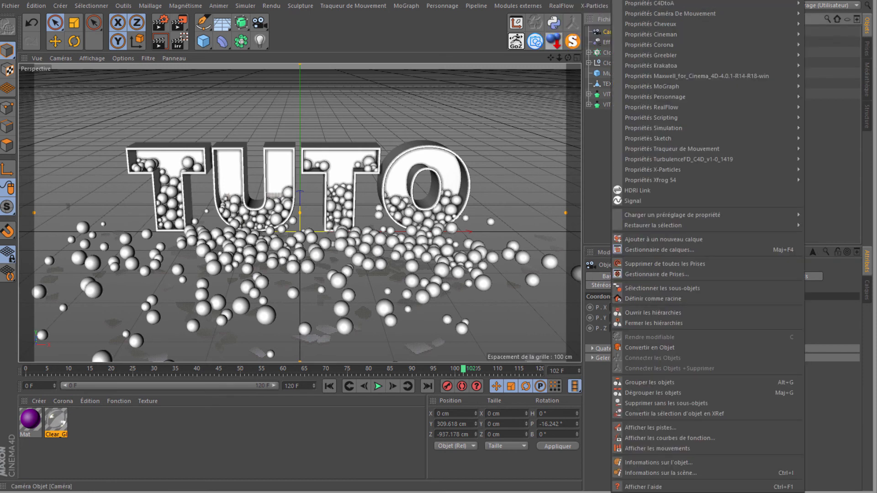
mouse_move(648, 2)
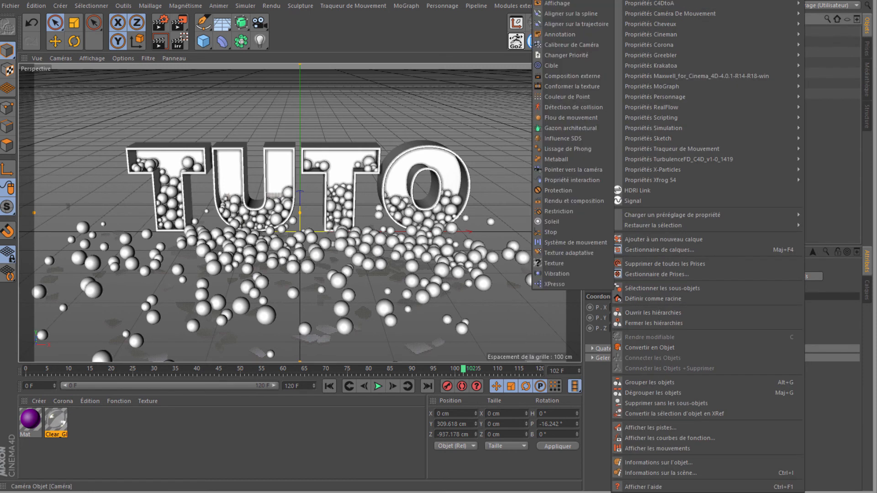
click(569, 191)
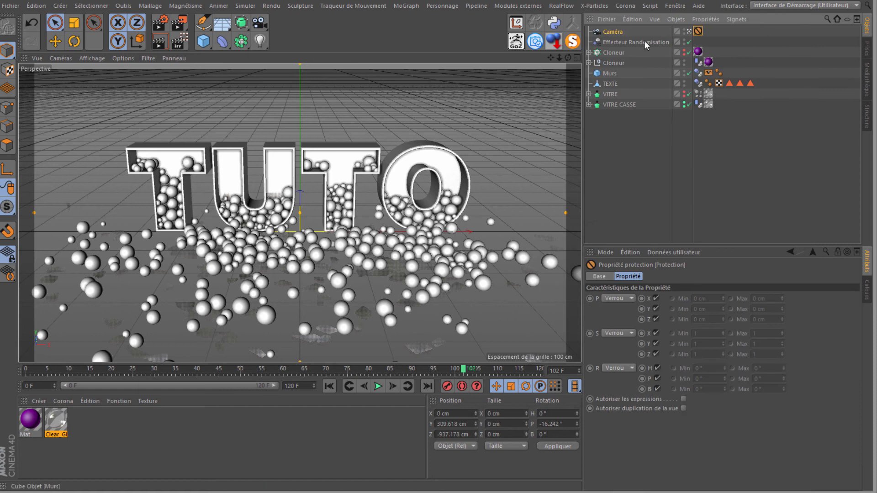
right_click(617, 34)
mouse_move(649, 3)
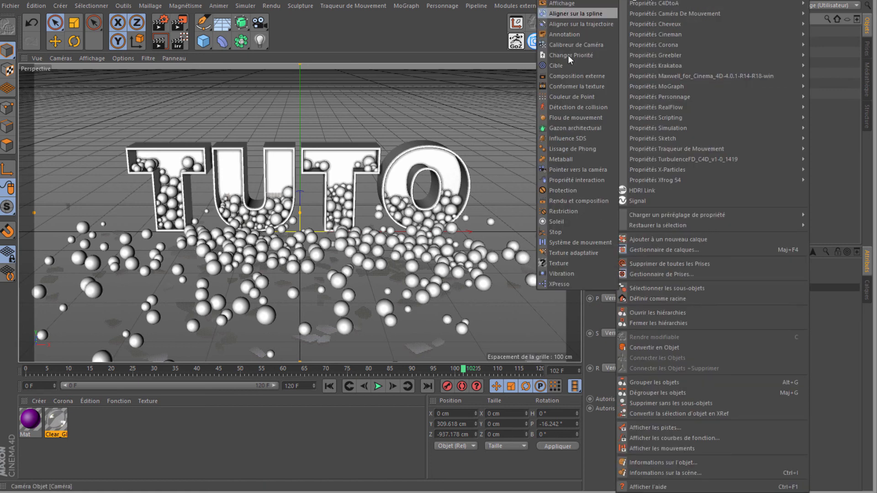
click(582, 1)
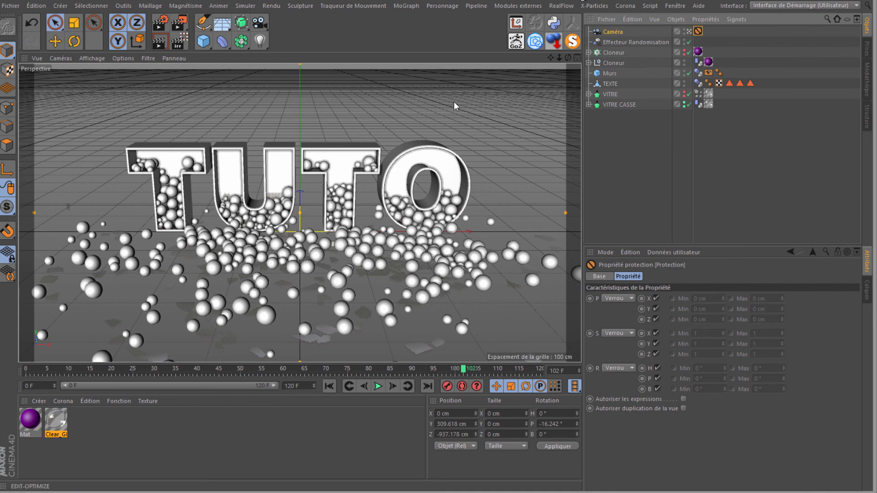
Add a light and, outside the camera view, place it at about X 356 cm, Y 489 cm, Z -210 cm.
click(261, 43)
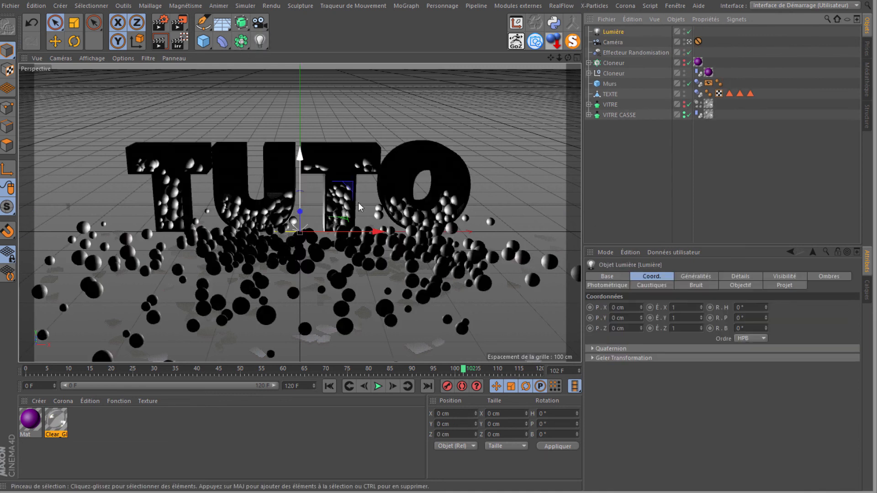
click(689, 42)
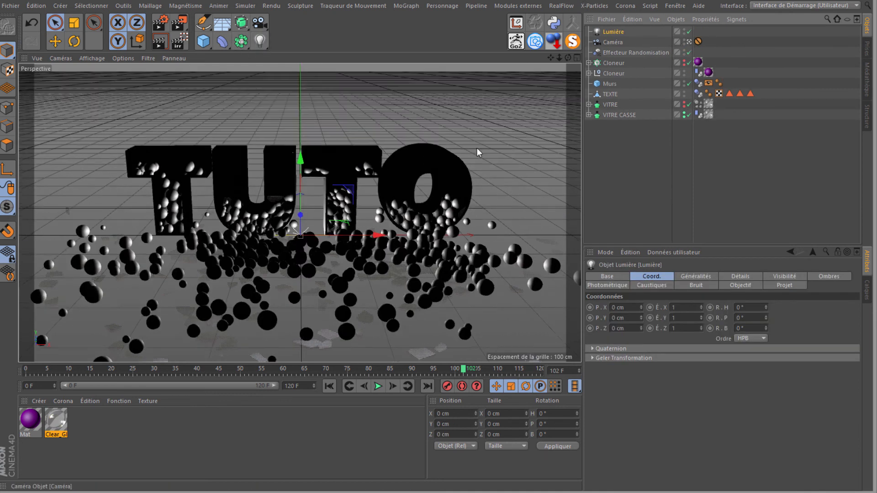
drag(568, 58, 516, 63)
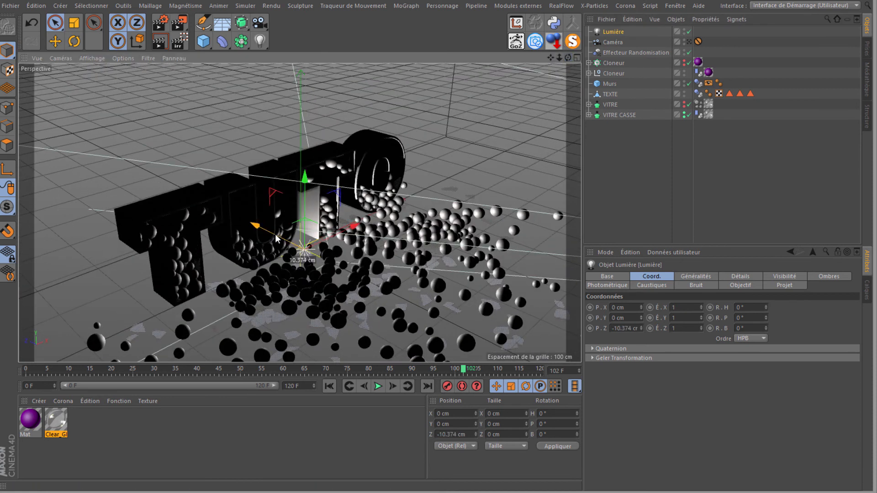
drag(270, 233, 515, 185)
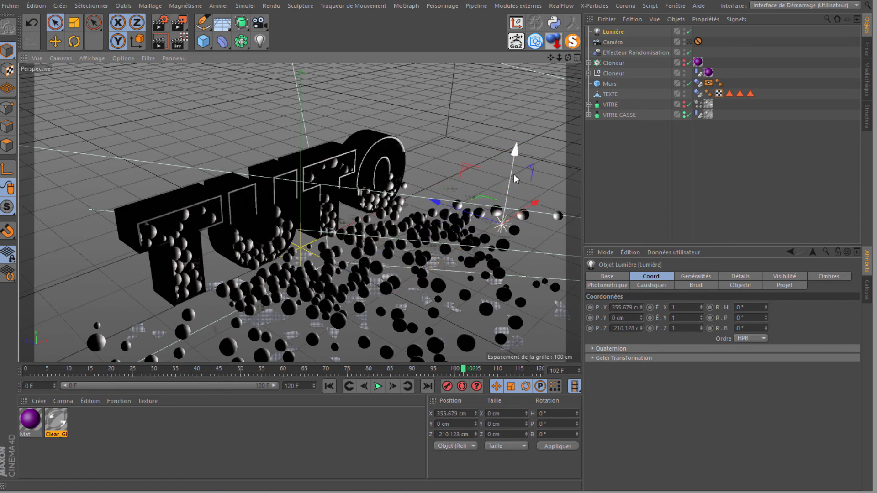
drag(515, 145, 514, 178)
drag(560, 58, 445, 167)
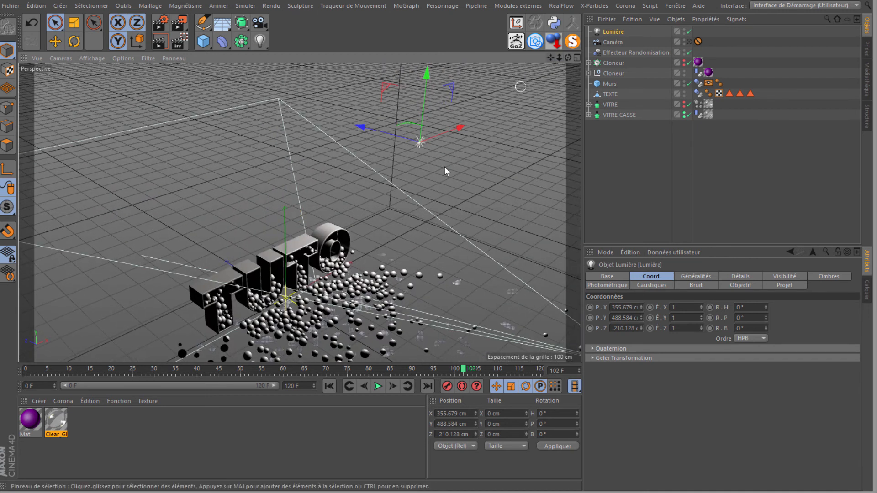
Give the light a warm tint with hue 34° and saturation 8 %, and soft shadow maps (Masques d'Ombres).
click(687, 276)
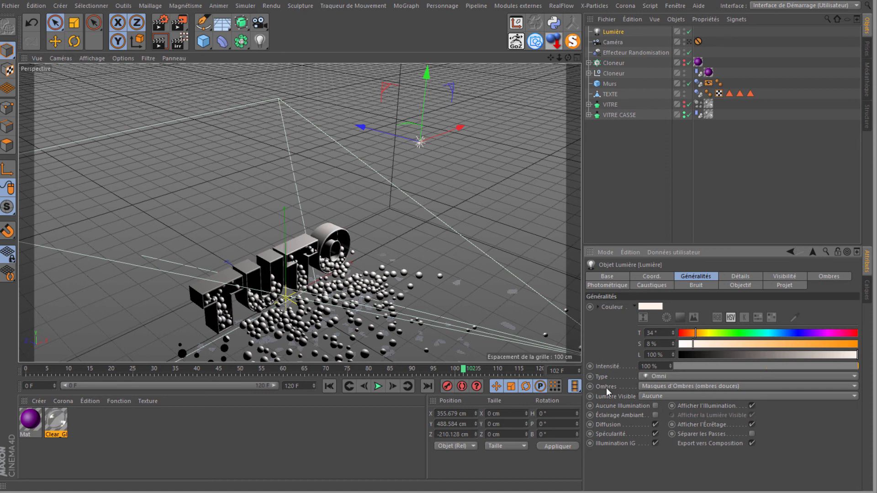
click(652, 388)
click(652, 407)
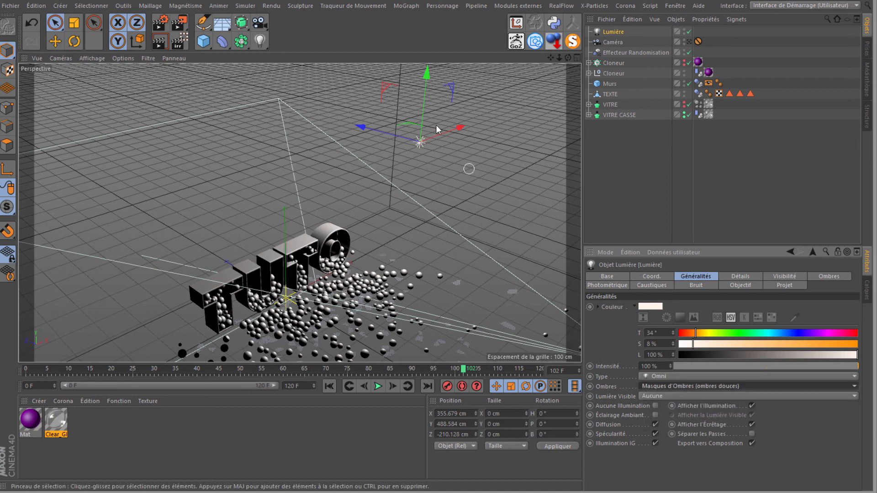
Duplicate the light to about X -459, Y 268, Z -415 cm, with hue 185°, saturation 14 % and shadows set to Sans.
ctrl+drag(453, 127, 276, 224)
drag(215, 187, 182, 307)
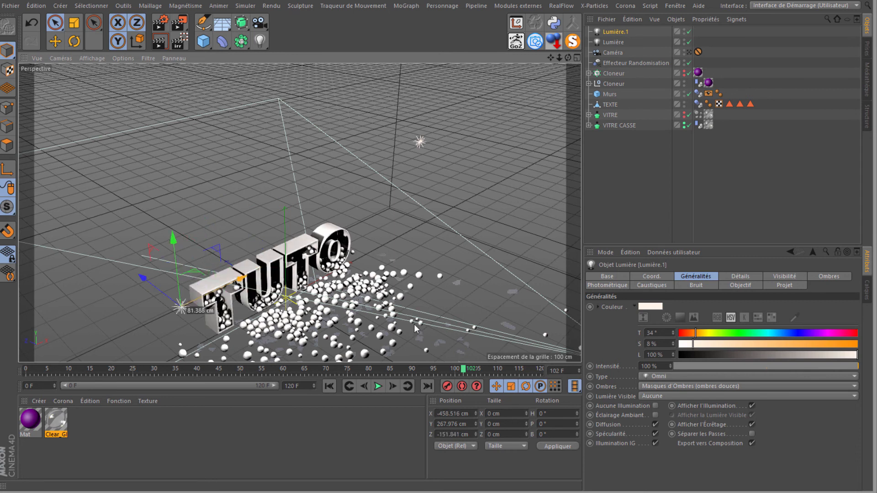
drag(714, 333, 771, 338)
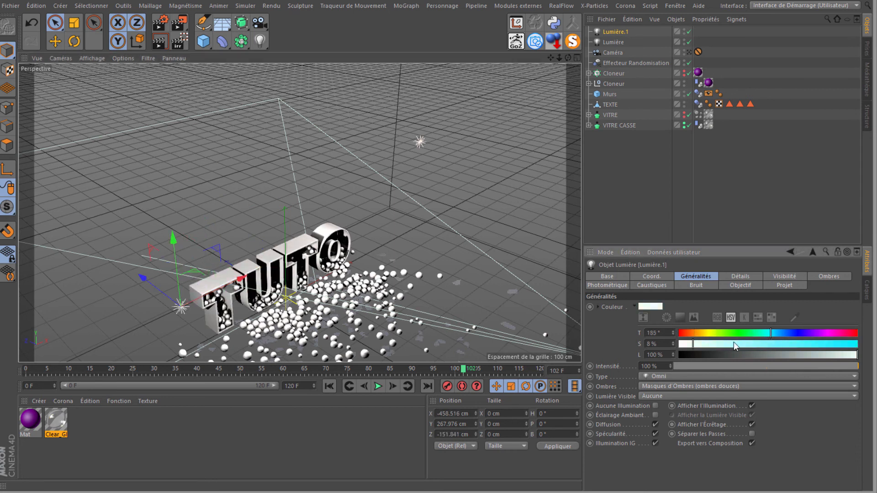
click(653, 386)
click(653, 398)
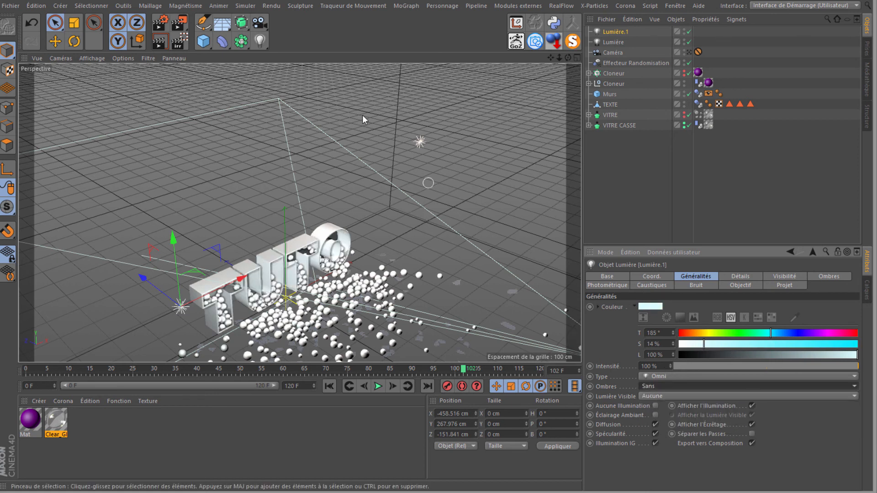
drag(146, 279, 472, 223)
Convert the Murs cube to an editable polygon object.
drag(569, 59, 439, 231)
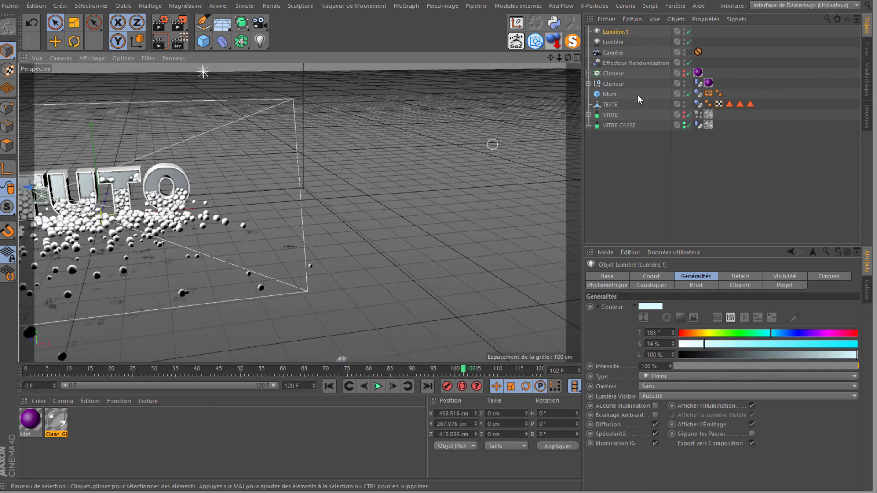
click(607, 95)
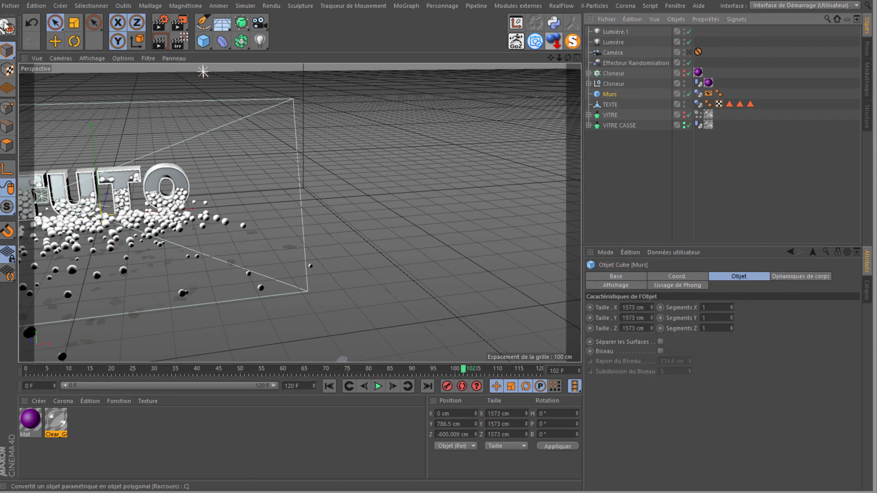
click(6, 25)
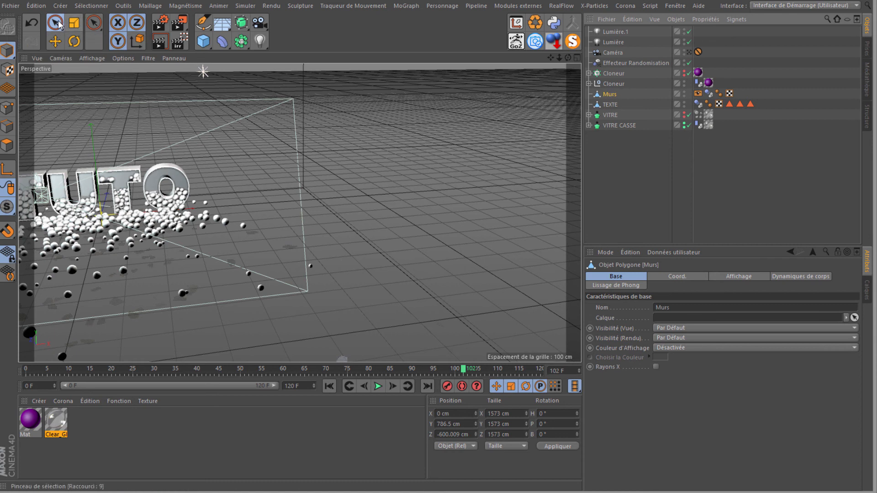
scroll(168, 178, down, 2)
Create a new material with a bright pink colour of hue 307°, saturation 83 % and lightness 99 %.
double_click(107, 431)
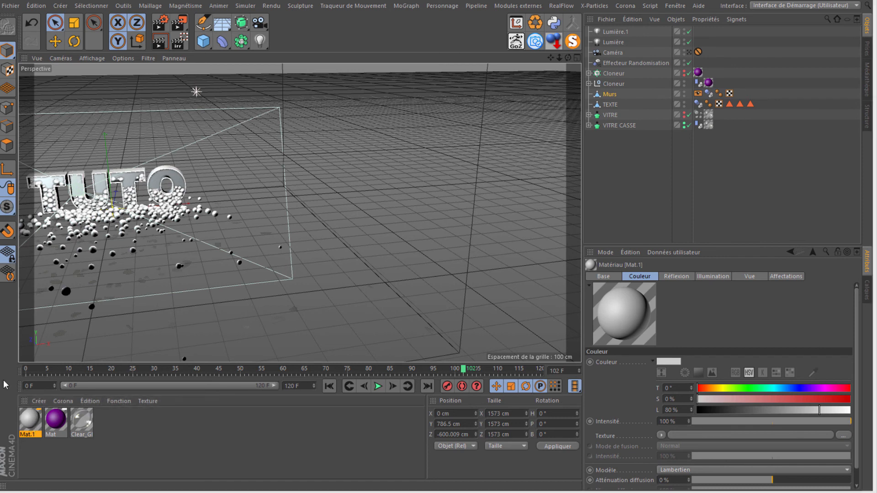
drag(0, 79, 183, 80)
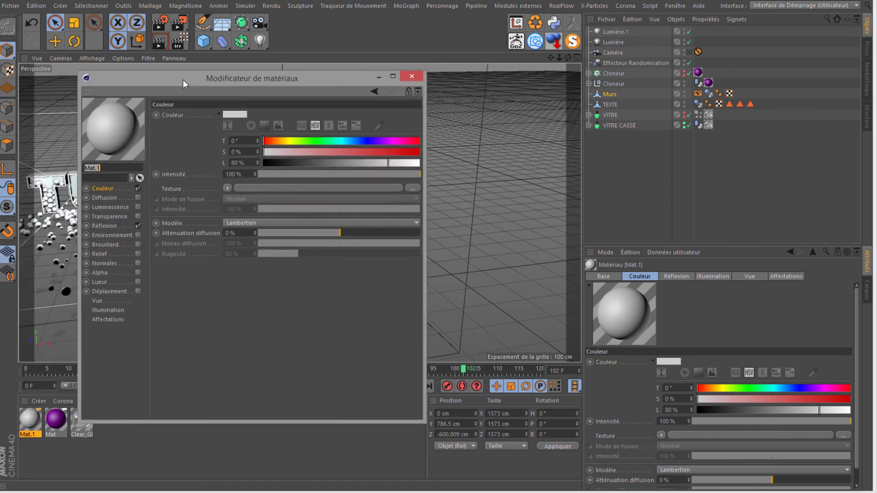
drag(352, 140, 397, 142)
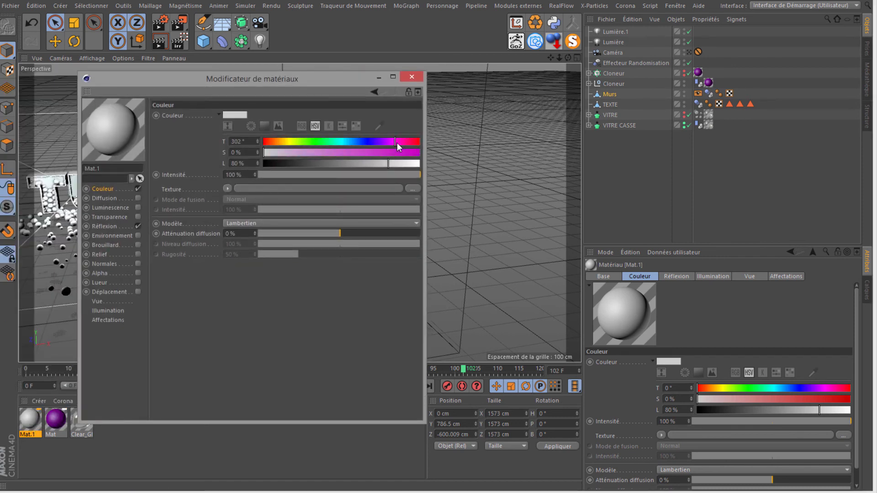
click(402, 152)
click(407, 163)
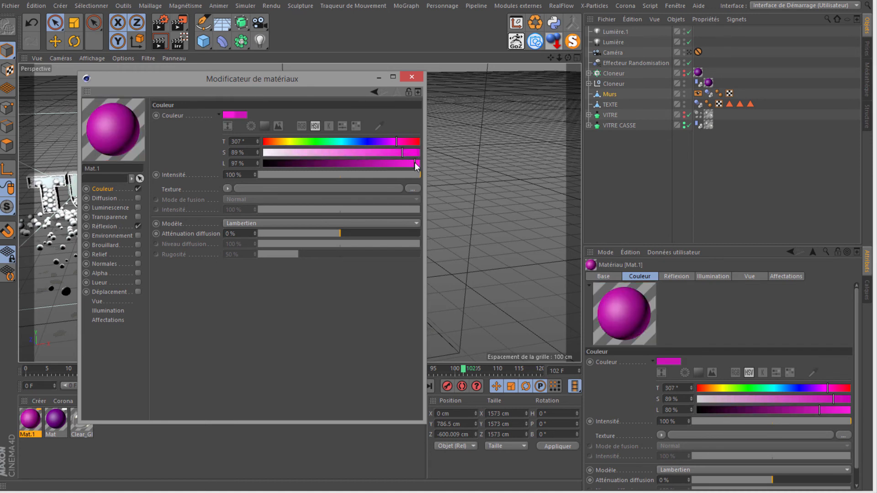
click(404, 152)
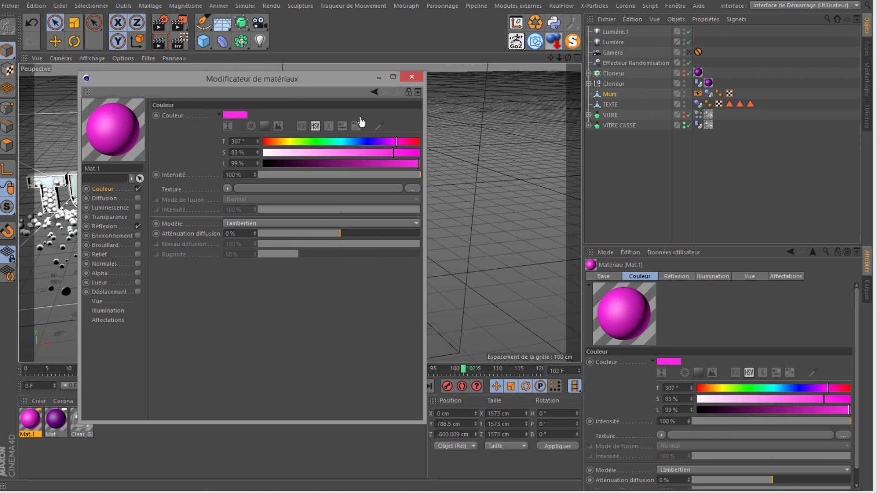
click(411, 78)
Duplicate the pink material and change the copy to blue with hue 208°.
drag(27, 429, 45, 426)
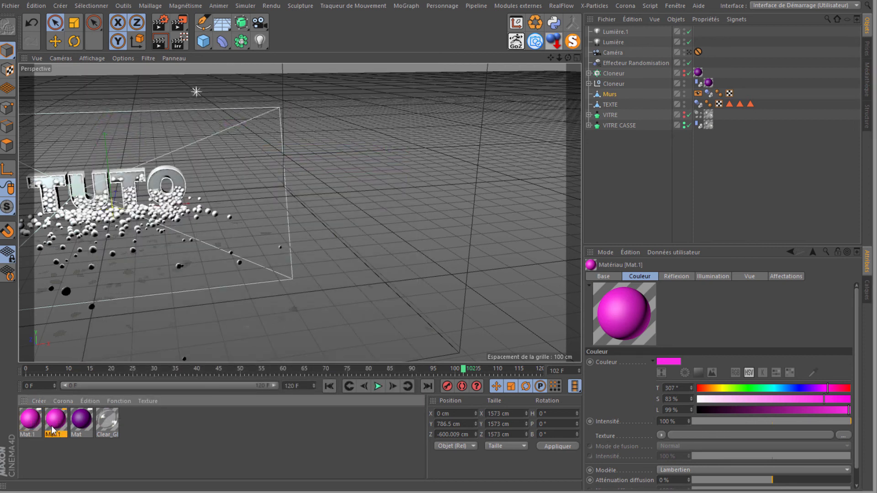
double_click(55, 419)
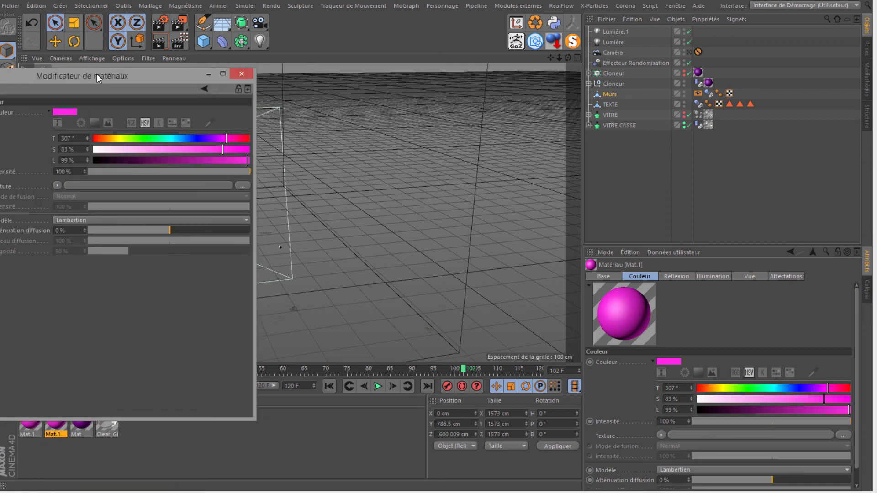
click(390, 143)
drag(390, 143, 391, 143)
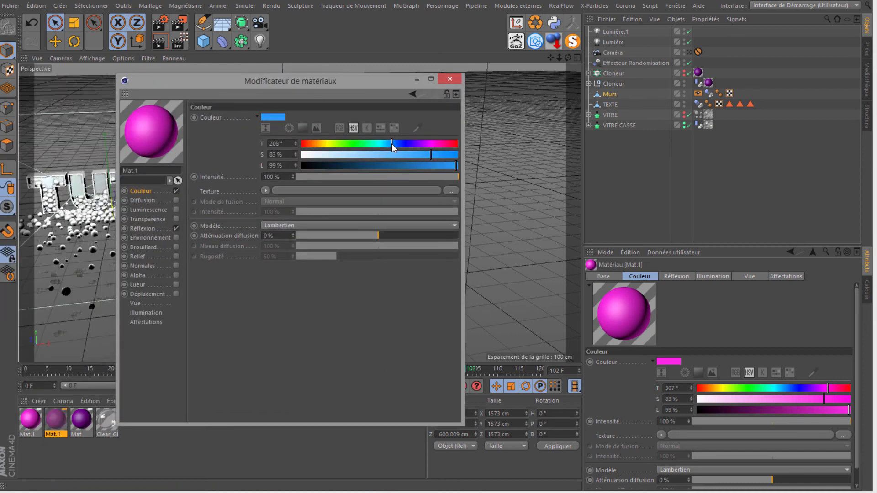
click(451, 79)
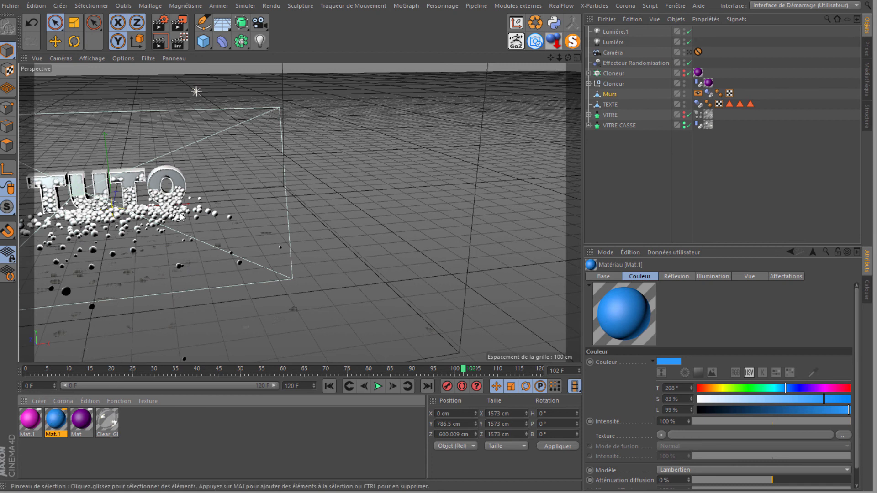
Delete the display (Affichage) tag from the Murs object.
alt+right_drag(180, 213, 187, 213)
mouse_move(551, 58)
mouse_down()
mouse_move(456, 262)
mouse_move(443, 235)
mouse_move(541, 67)
mouse_up()
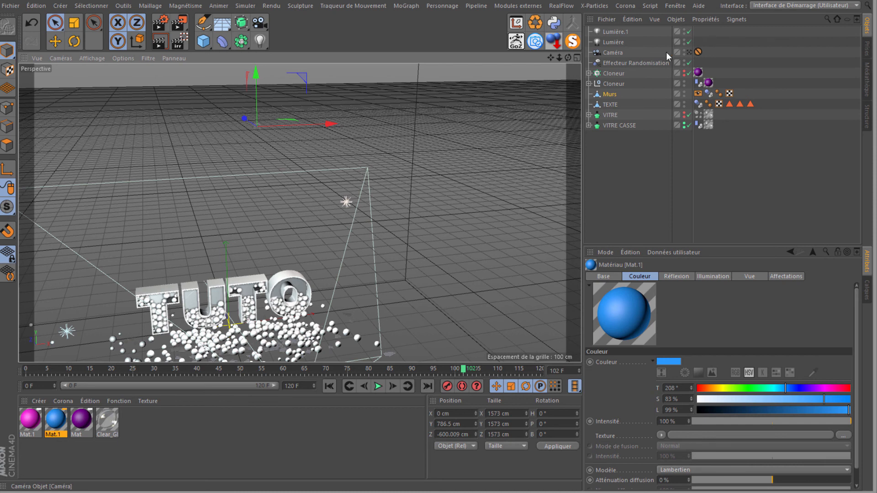
click(698, 95)
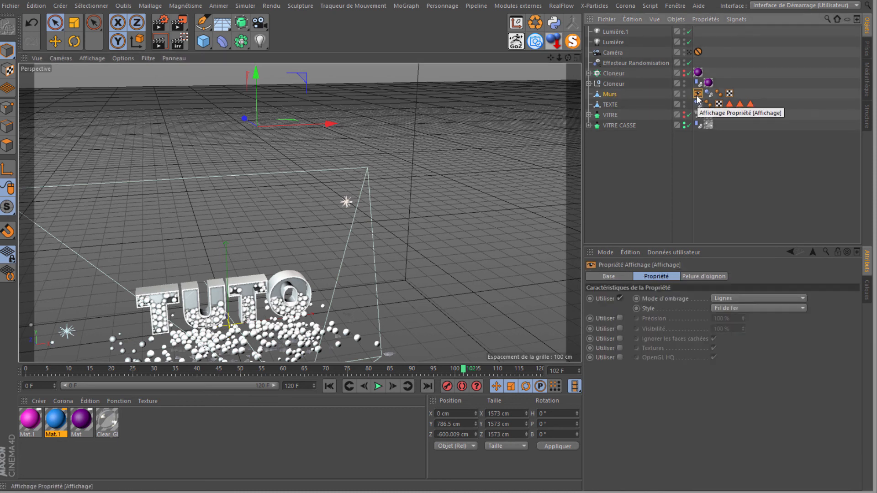
key(Delete)
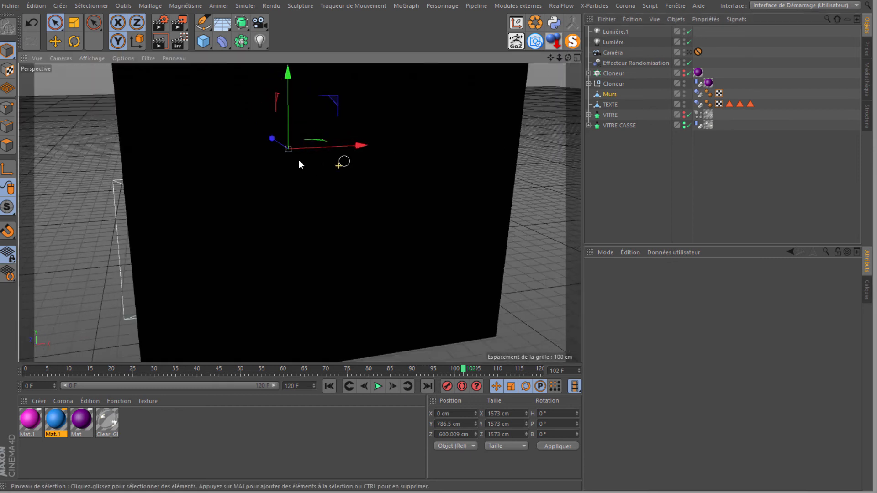
Delete the top and front polygons of the Murs box to open up the room.
drag(567, 57, 439, 235)
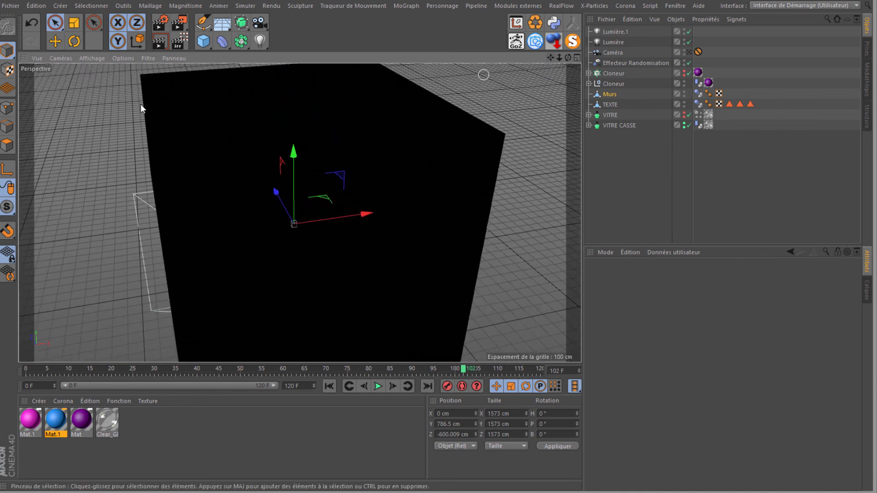
click(7, 145)
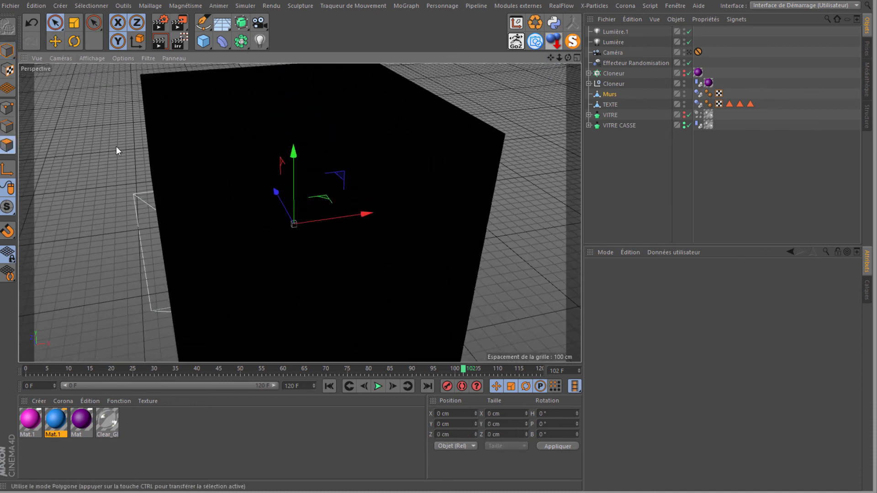
click(268, 146)
key(Delete)
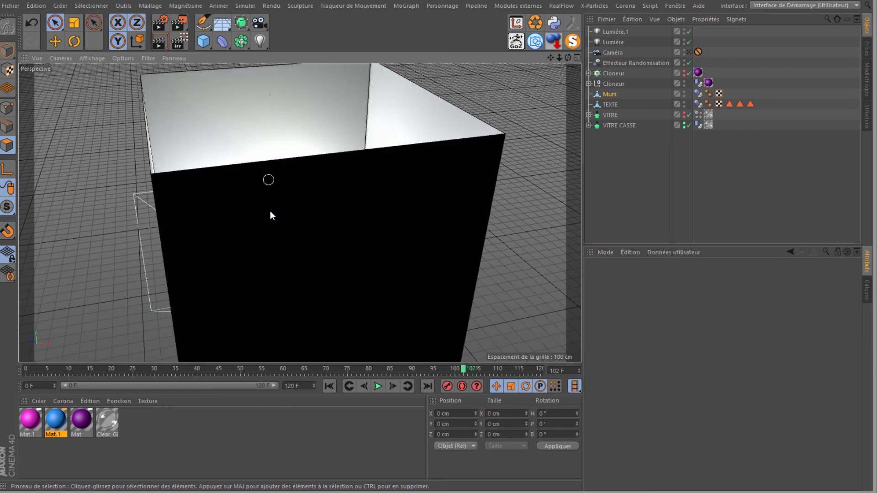
click(266, 222)
key(Delete)
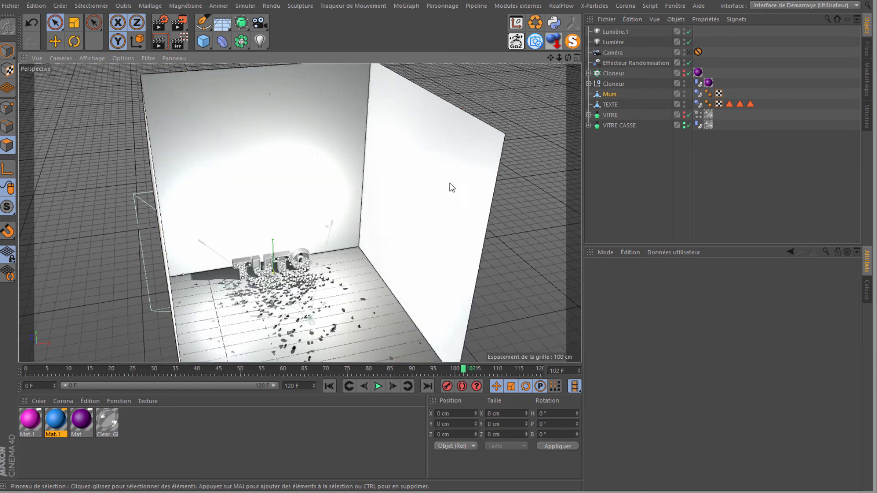
Apply the blue material to the floor polygon of Murs only.
drag(568, 58, 361, 251)
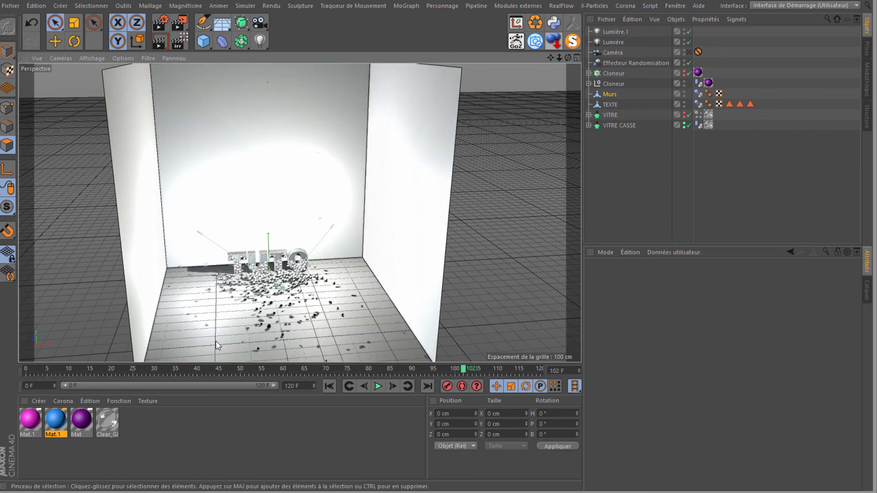
click(217, 341)
drag(59, 428, 190, 346)
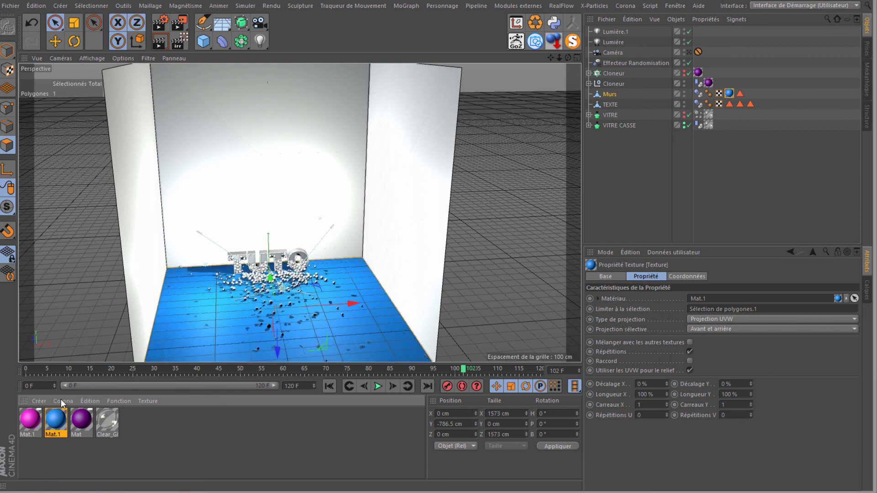
Invert the polygon selection and apply the pink material to the three walls of Murs.
key(u)
key(i)
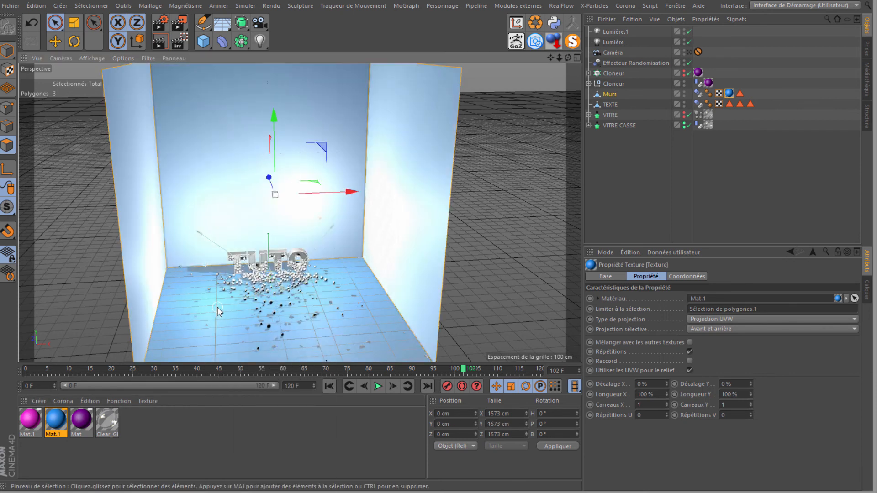
drag(27, 418, 208, 182)
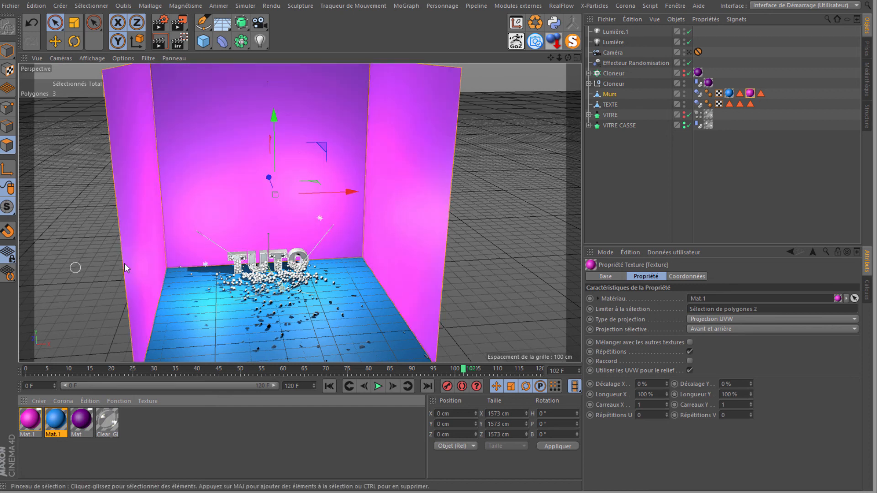
Look through the scene camera and enable ambient occlusion (Occlusion ambiante) in the render settings.
scroll(275, 259, up, 10)
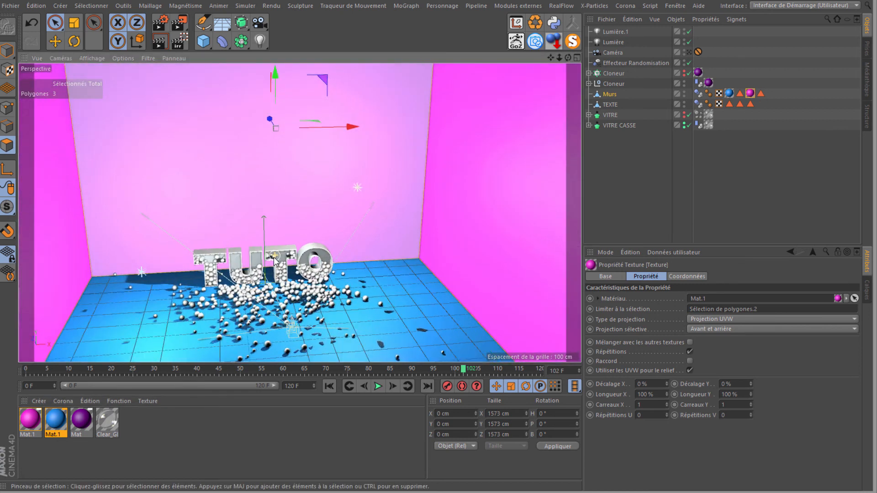
click(689, 51)
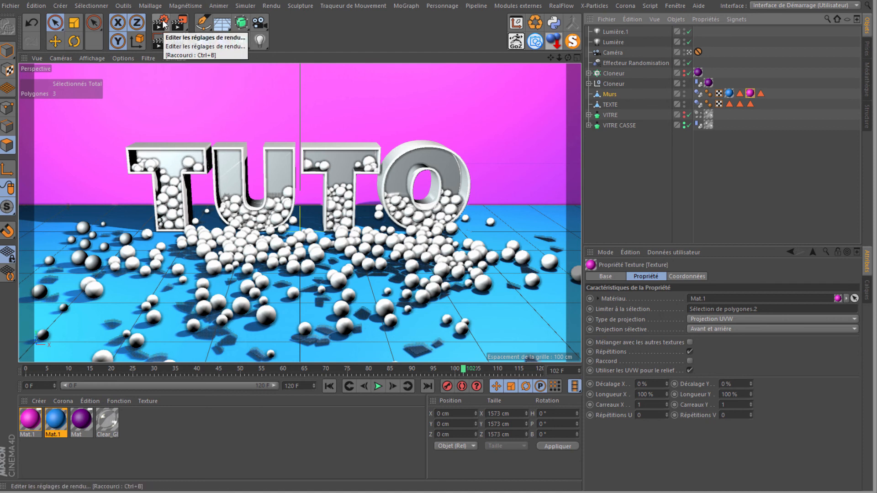
click(159, 41)
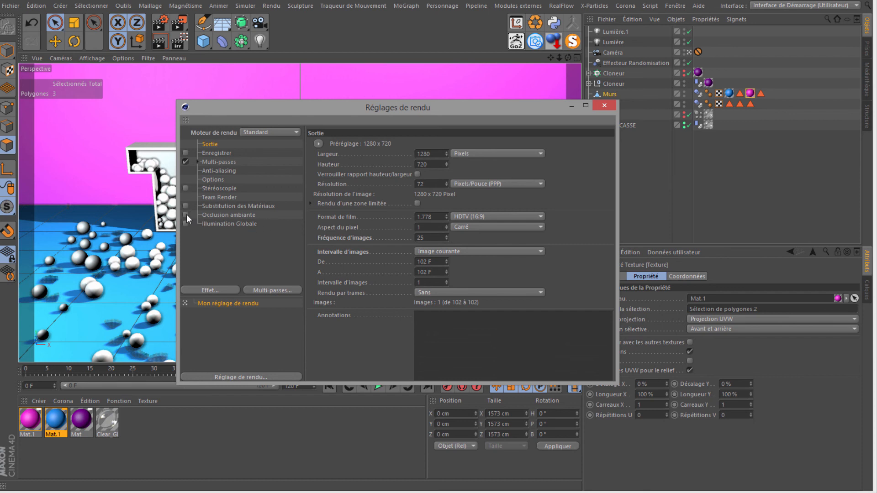
click(222, 216)
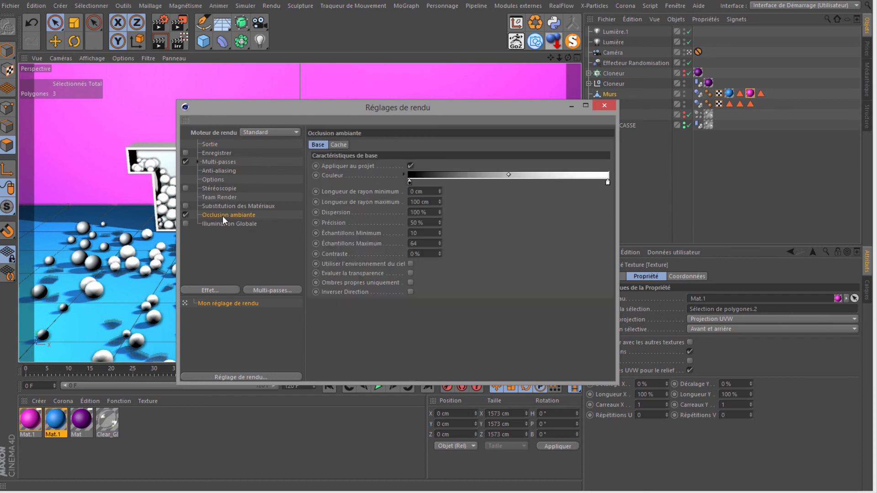
Set anti-aliasing to Au mieux, choose its maximum level, and render a preview of the camera view.
click(217, 171)
click(414, 144)
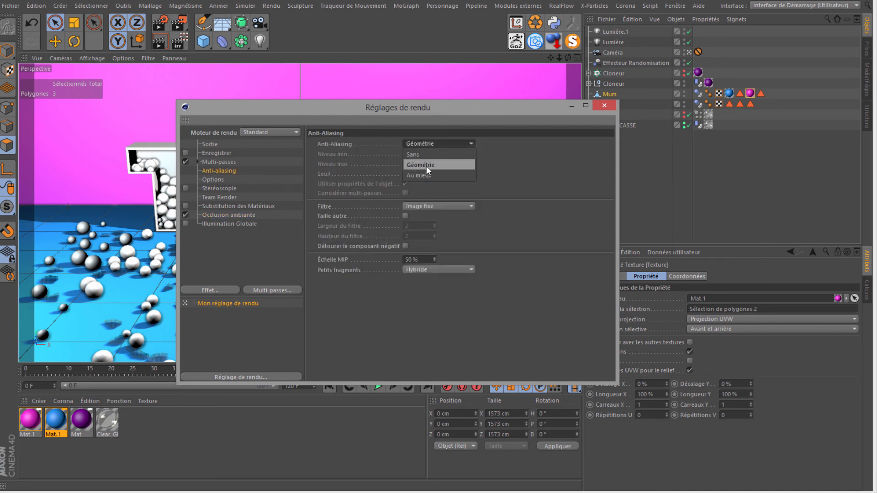
click(424, 175)
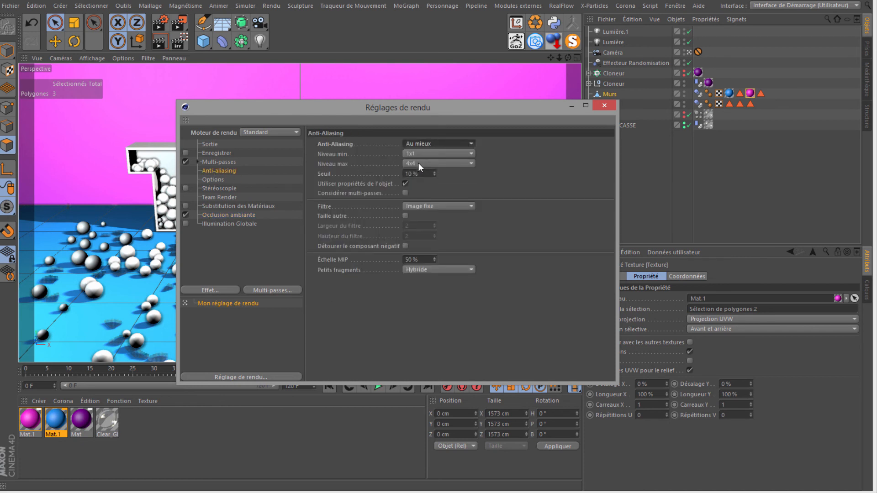
click(435, 165)
click(431, 182)
click(603, 107)
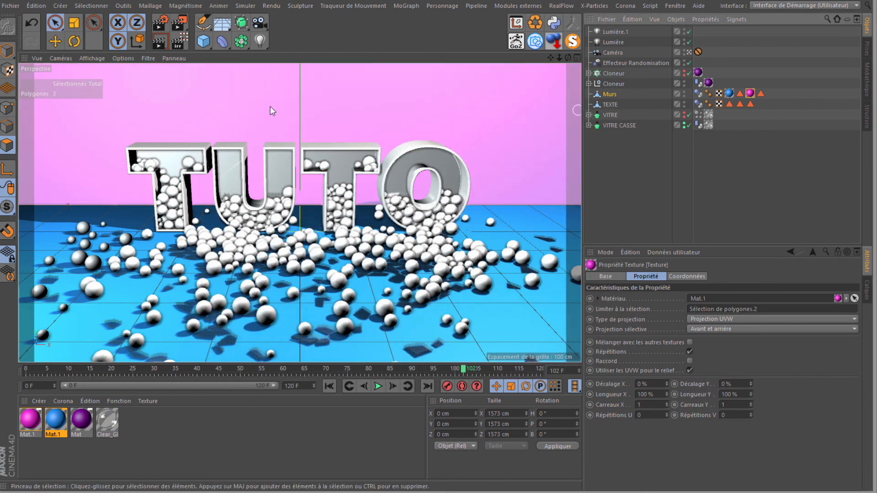
click(161, 42)
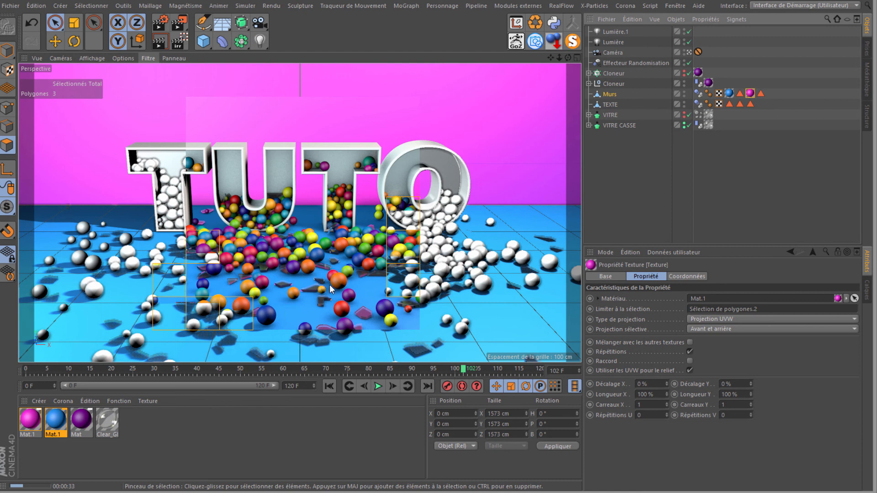
Add a Rendu et composition tag to both VITRE and VITRE CASSE.
click(609, 115)
ctrl+click(612, 125)
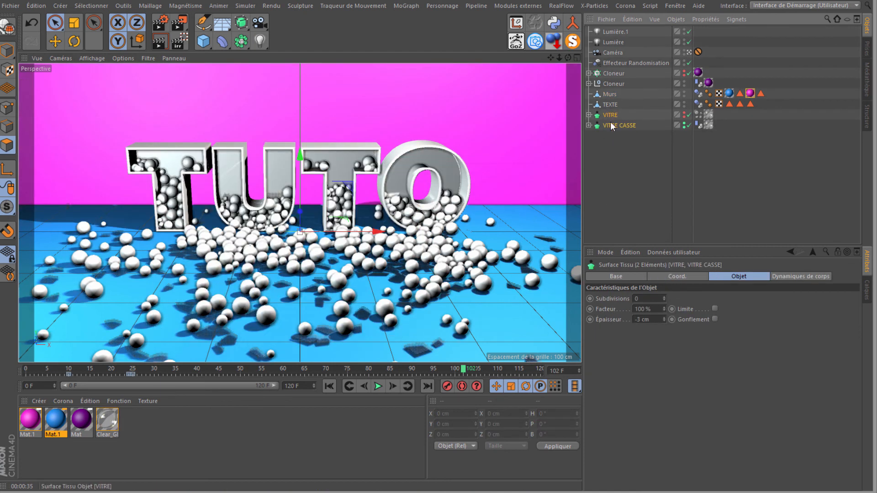
right_click(607, 123)
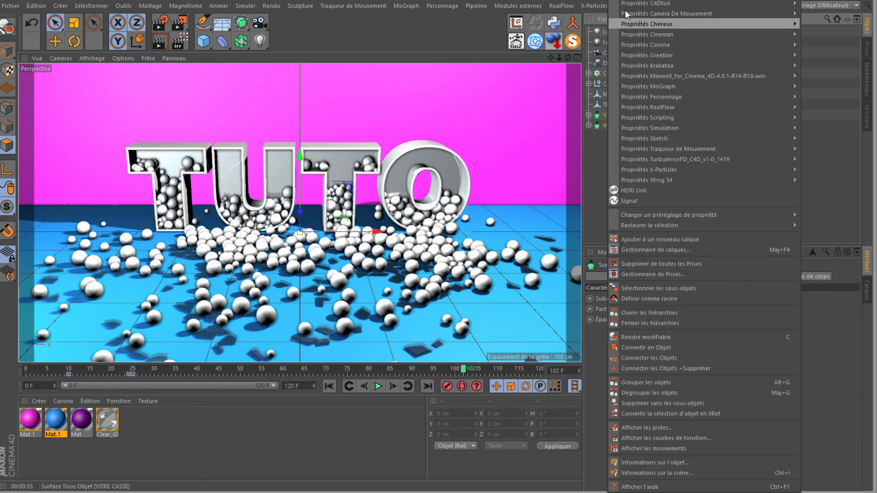
mouse_move(632, 0)
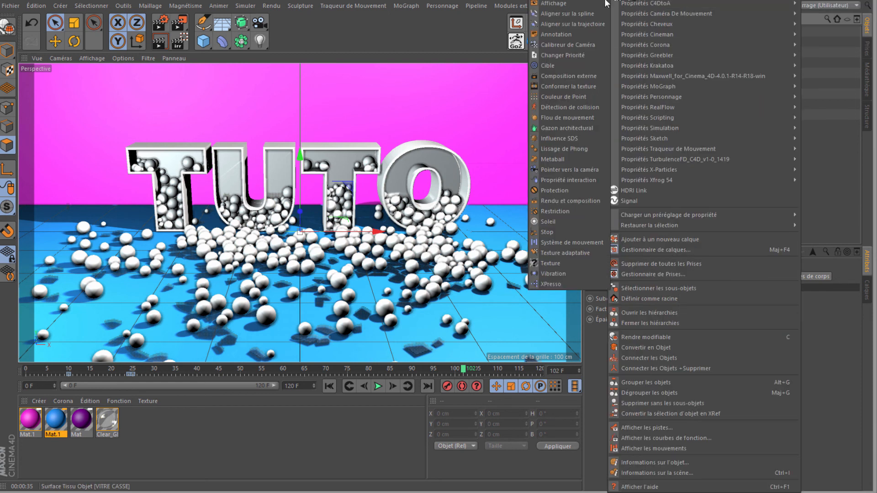
click(555, 201)
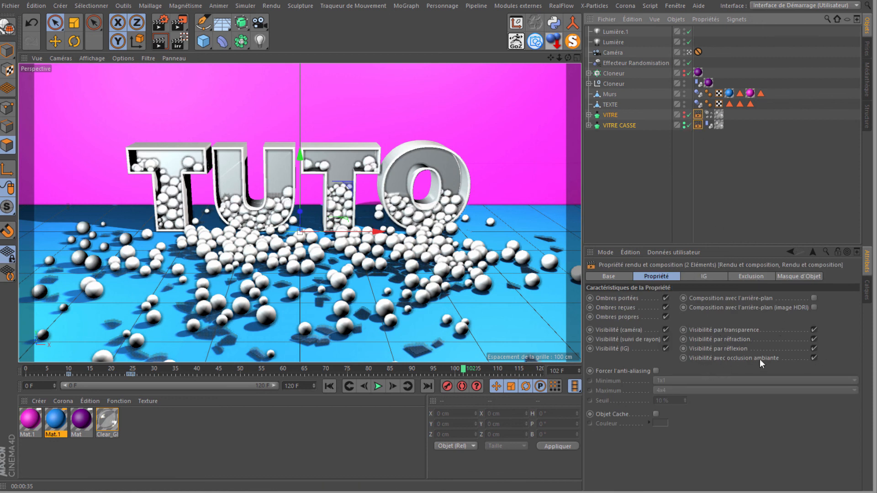
Turn off ambient occlusion visibility (Visibilité avec occlusion ambiante) for VITRE and VITRE CASSE, and render a preview of the view.
click(814, 358)
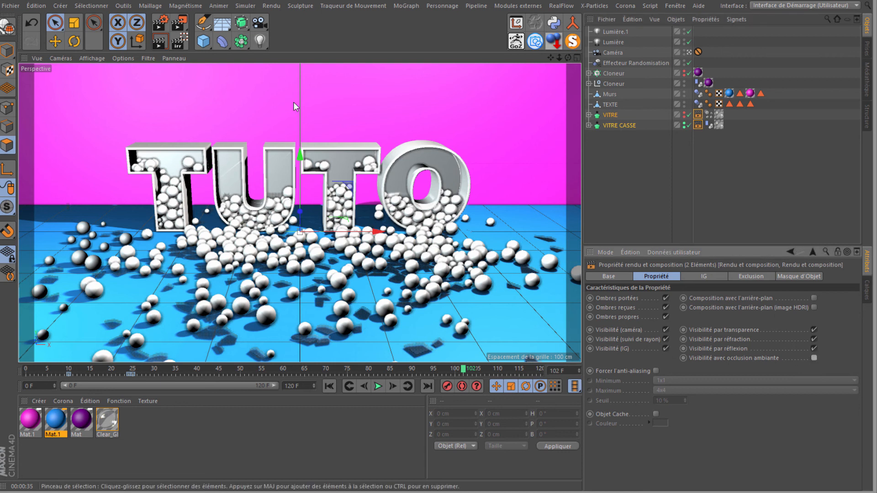
click(160, 48)
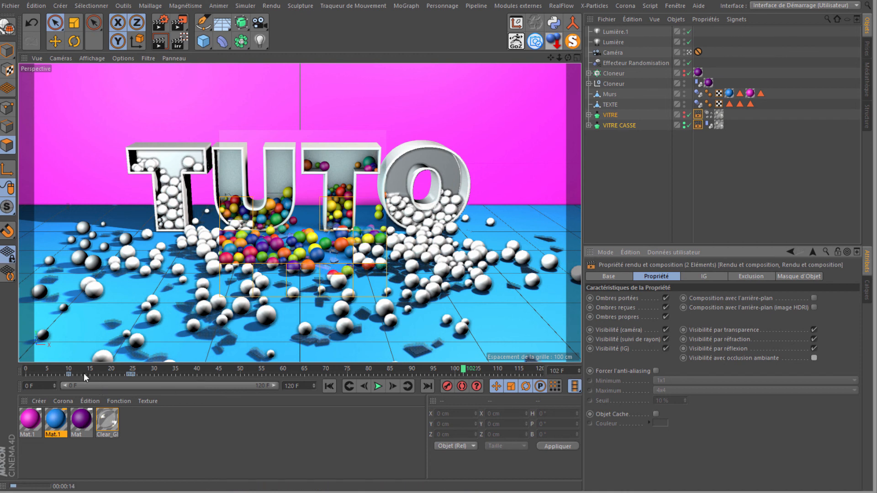
Move the timeline to frame 23, with the text still filled with spheres, and render a preview of the view.
click(54, 368)
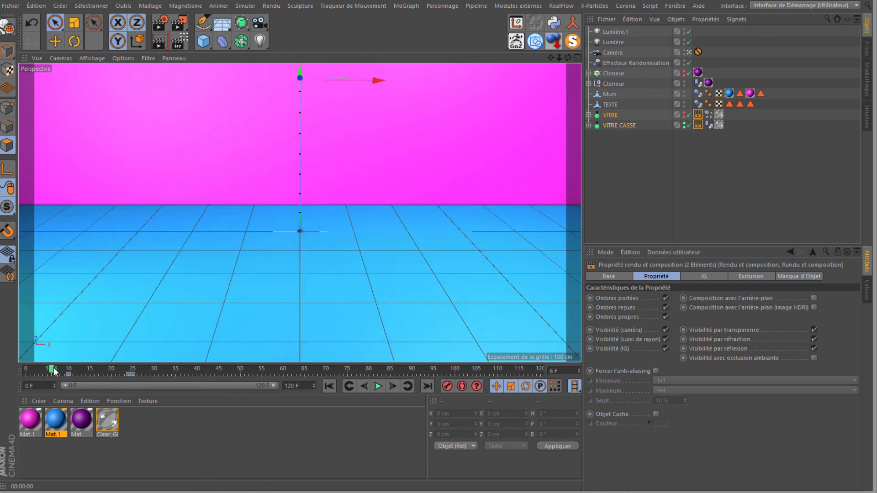
click(93, 368)
click(125, 368)
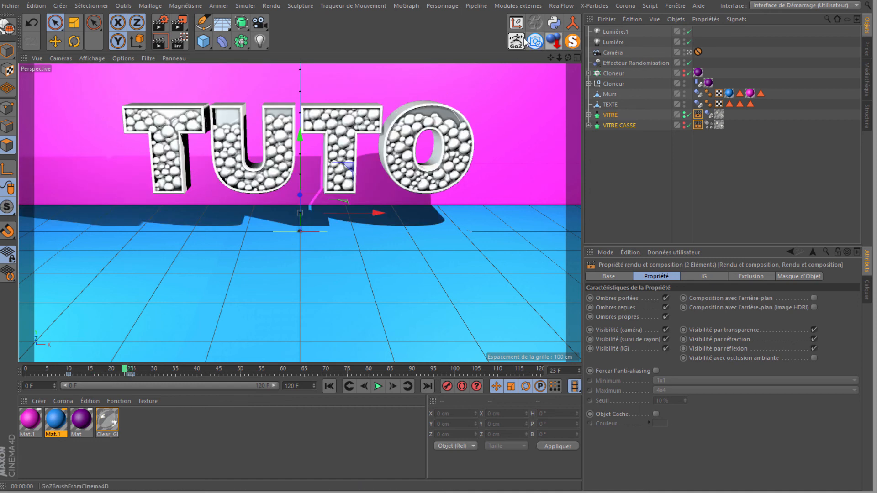
click(162, 42)
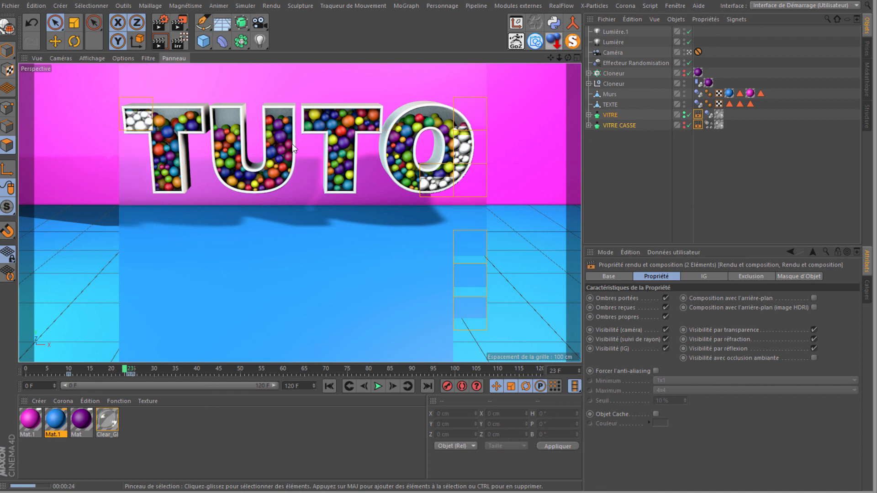
Set the frame range in the render output settings (Sortie) to Toutes les images.
click(165, 42)
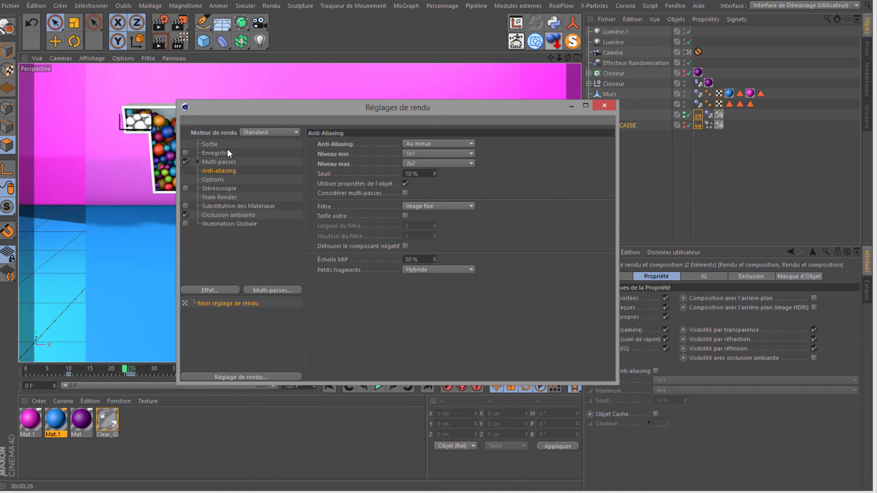
click(208, 145)
click(439, 251)
click(436, 282)
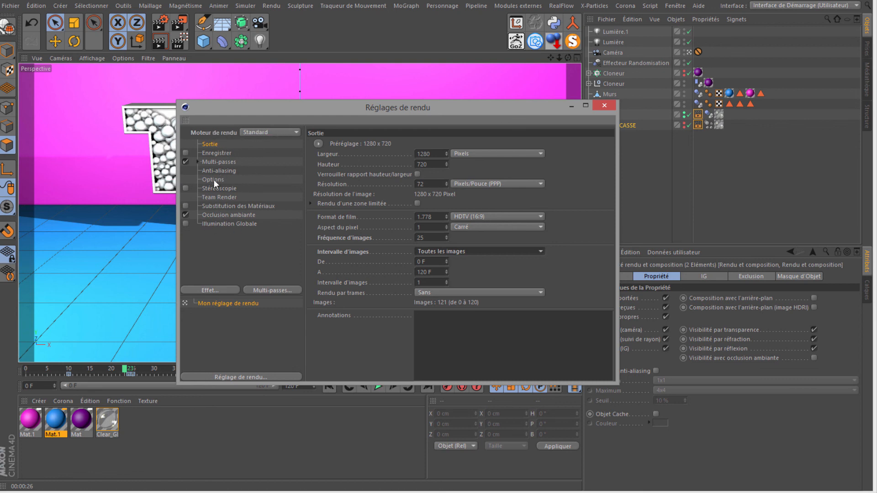
Enable saving of the render (Enregistrer), display its file settings, and close the render settings.
click(185, 152)
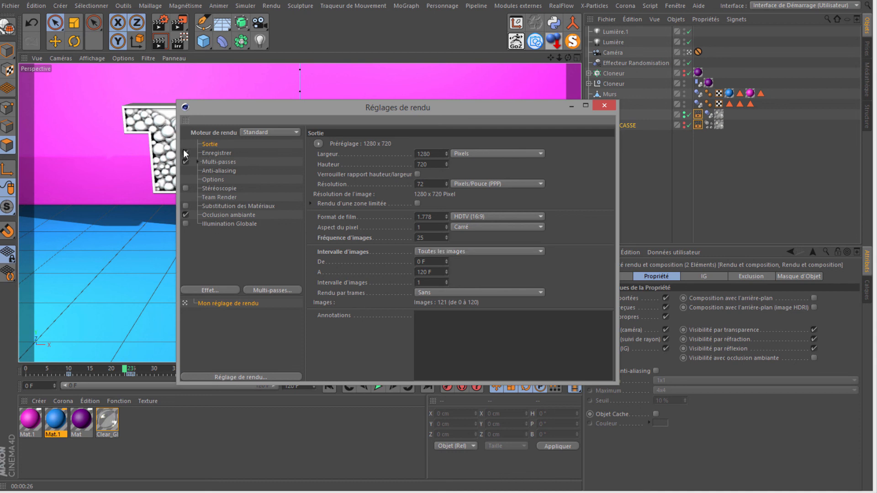
click(217, 154)
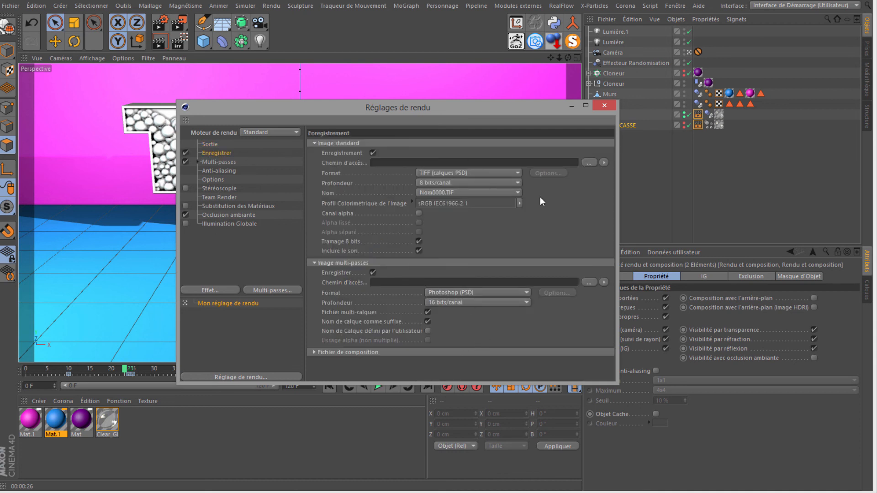
click(605, 105)
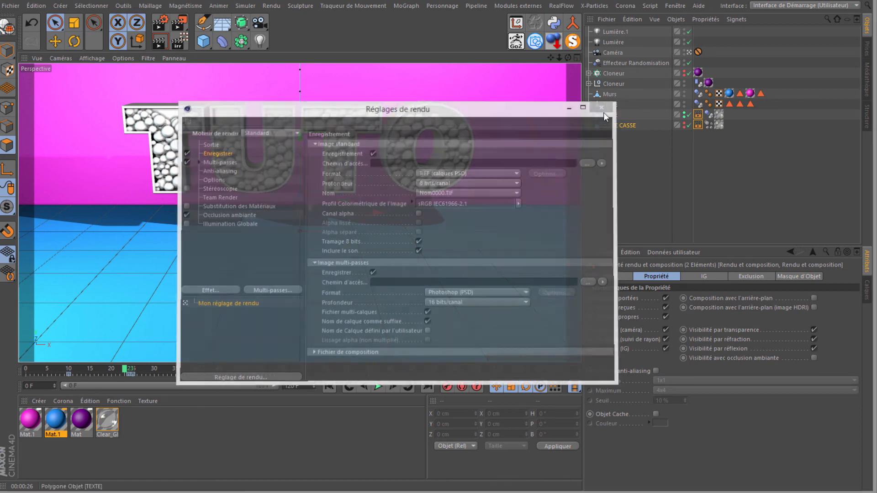
Play back the baked animation to check how the glass breaks and the spheres spill, and stop it.
click(378, 386)
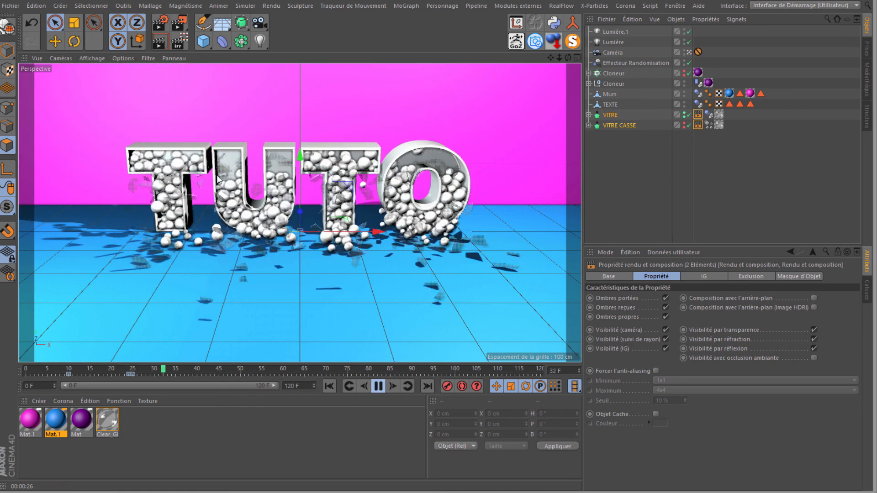
click(379, 386)
click(379, 387)
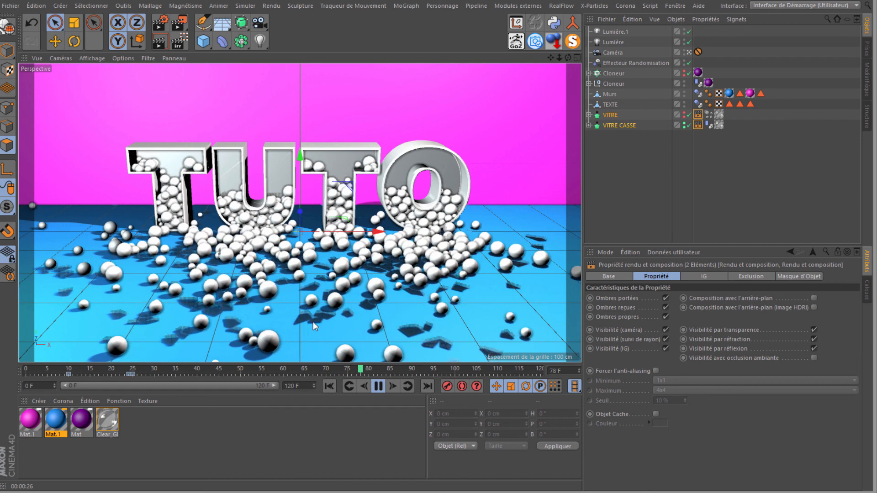
click(377, 386)
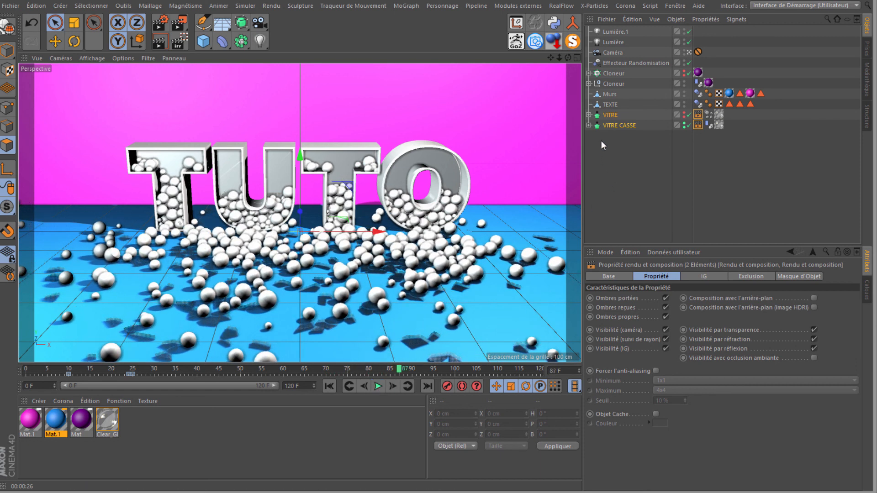
Set the collision friction of VITRE CASSE's dynamics tag to 60% and replay the animation from the start.
click(709, 124)
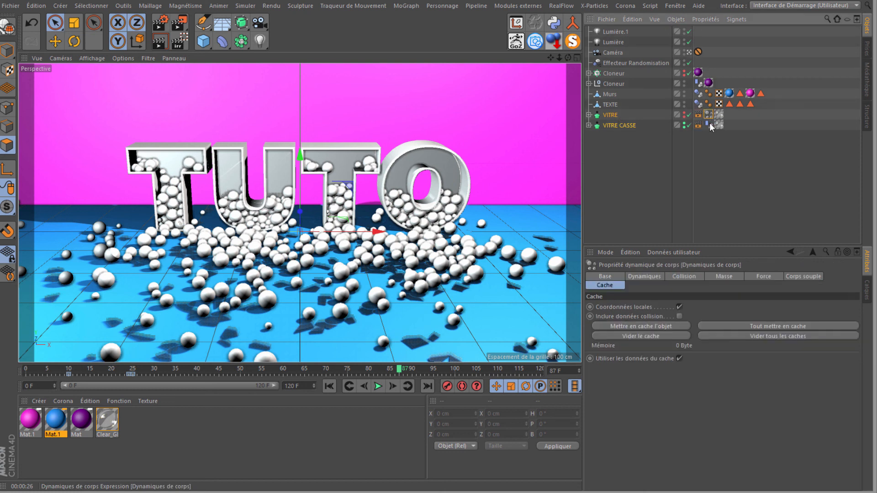
click(684, 277)
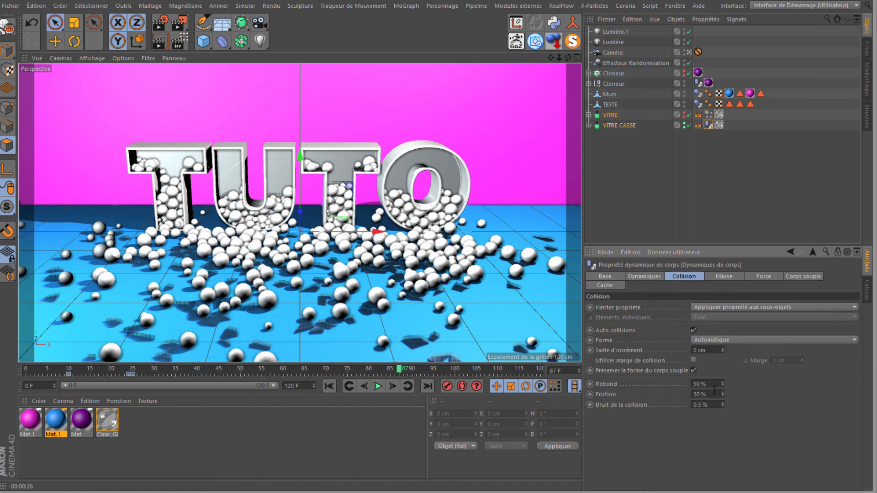
key(Return)
click(336, 385)
click(380, 386)
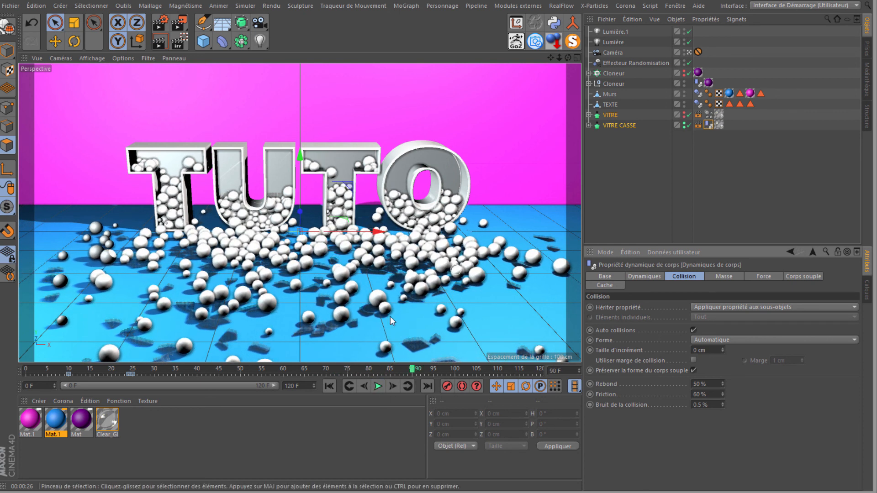
Switch to the web browser and look through the particlesINmotion YouTube channel page.
click(560, 492)
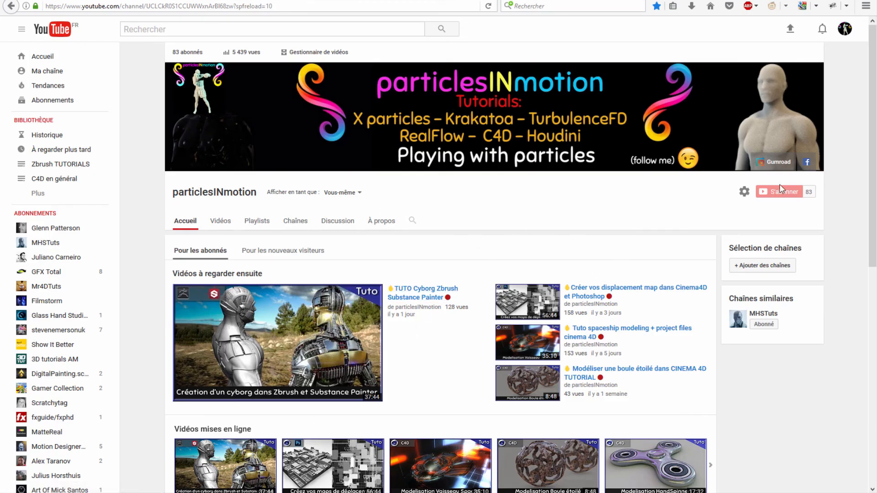
scroll(417, 320, down, 2)
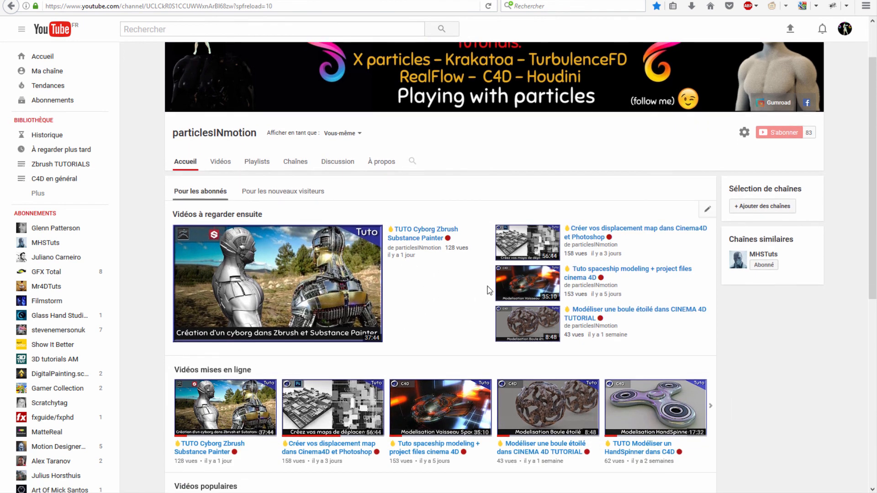
Show the Motion Designers Community Facebook group and expand its full description.
click(196, 0)
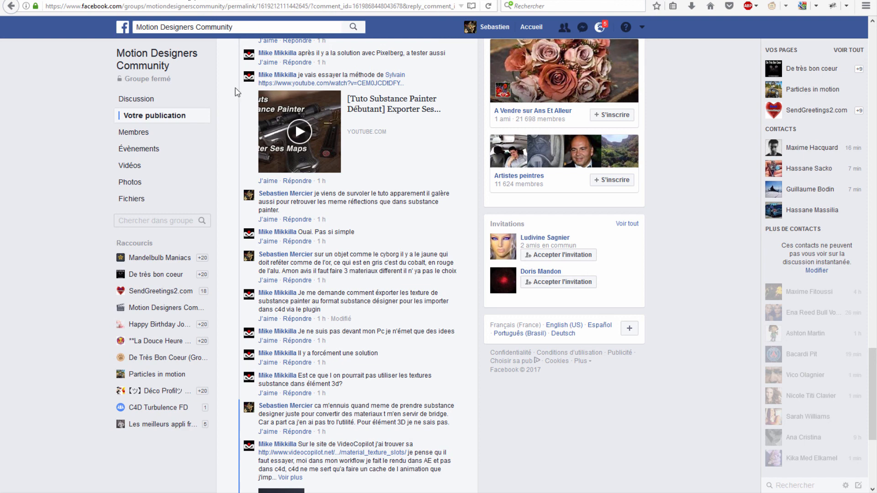
scroll(332, 264, up, 20)
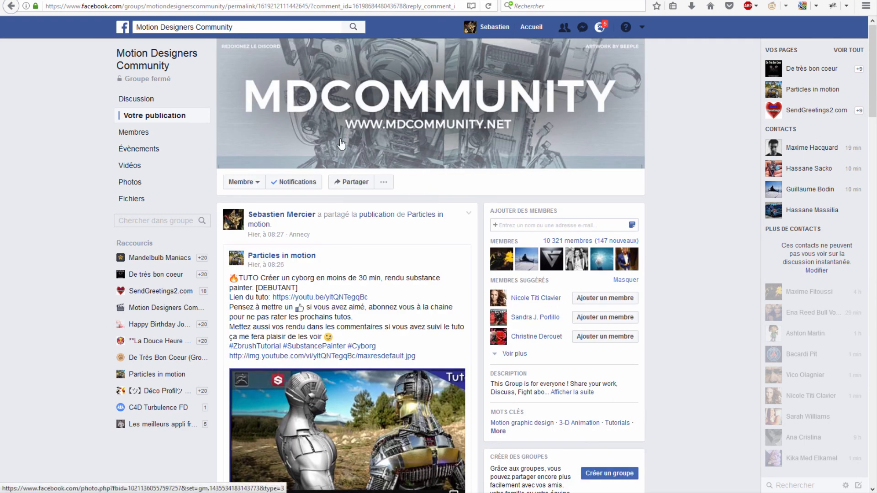
scroll(288, 218, down, 2)
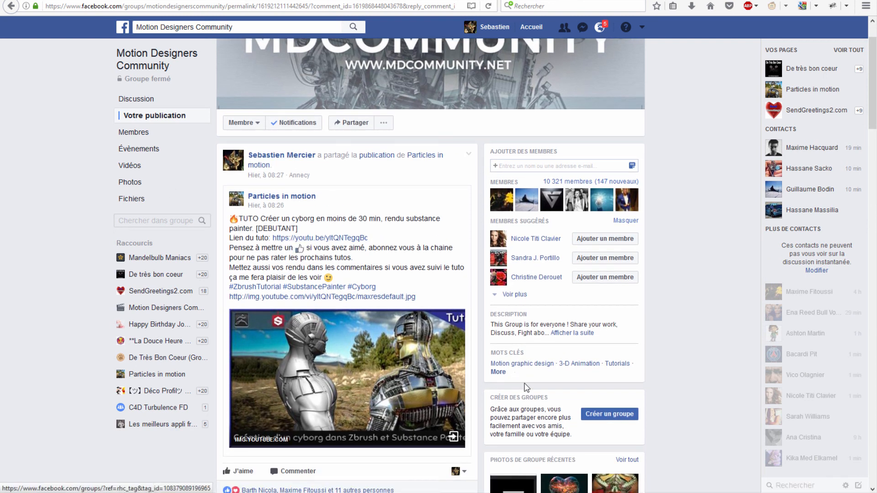
click(561, 334)
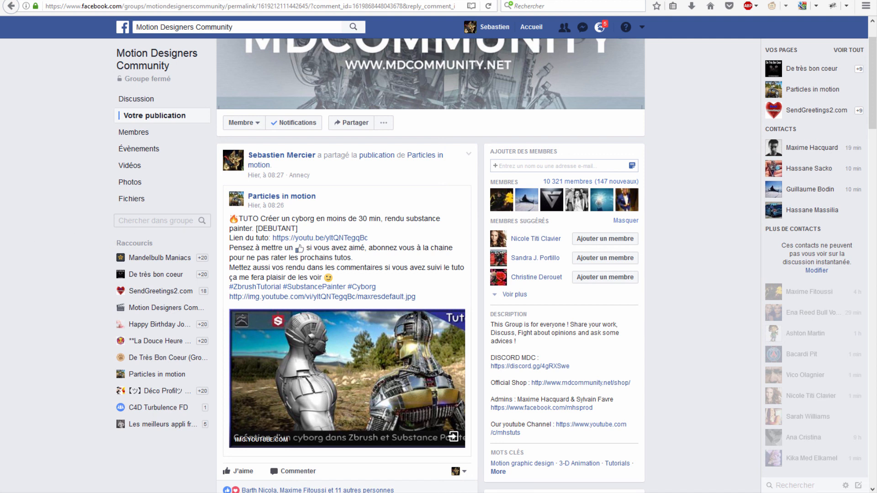
Bring up the Motion Designers Community server in Discord, look at its modo channel, and minimize the window.
drag(0, 36, 323, 52)
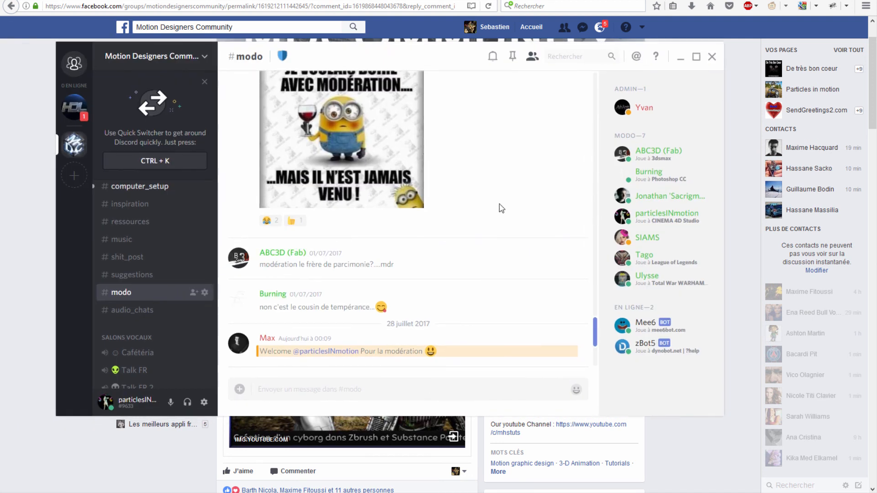
right_click(663, 222)
click(480, 243)
click(681, 58)
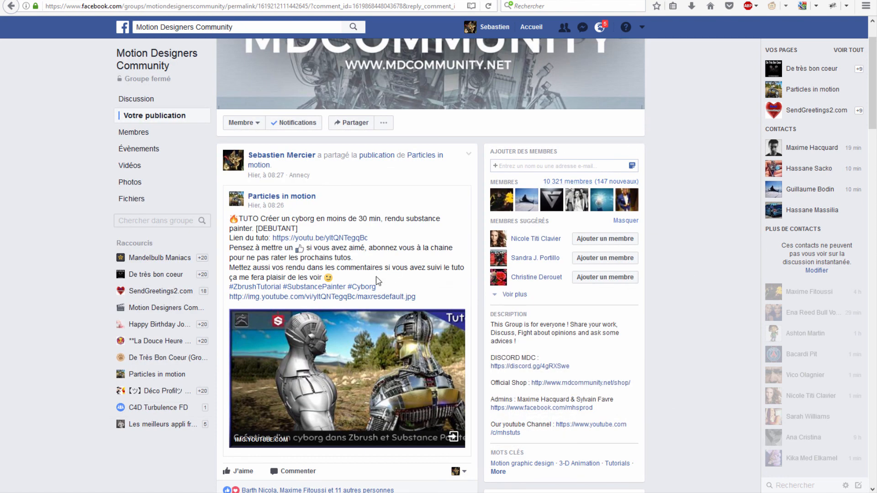